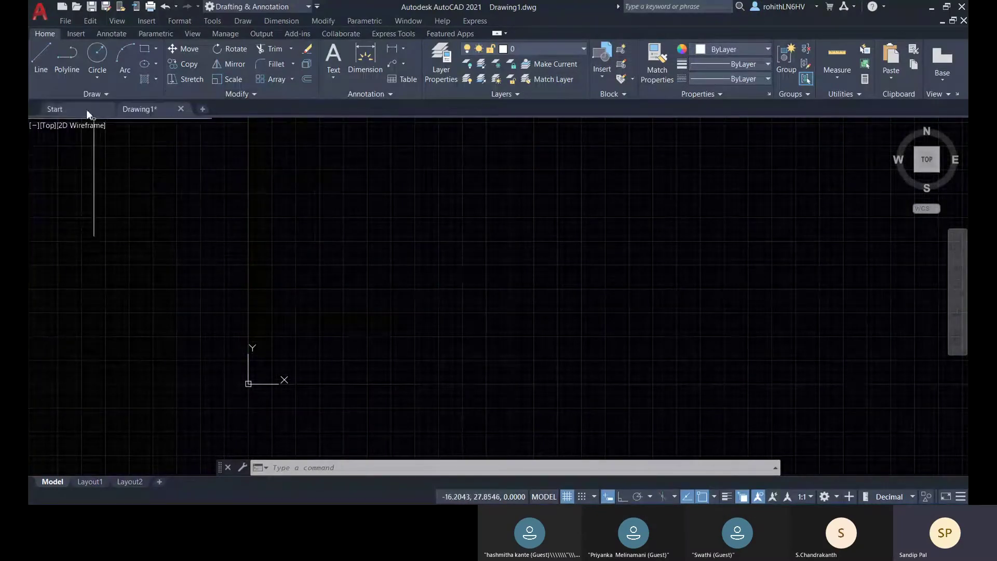
click(89, 98)
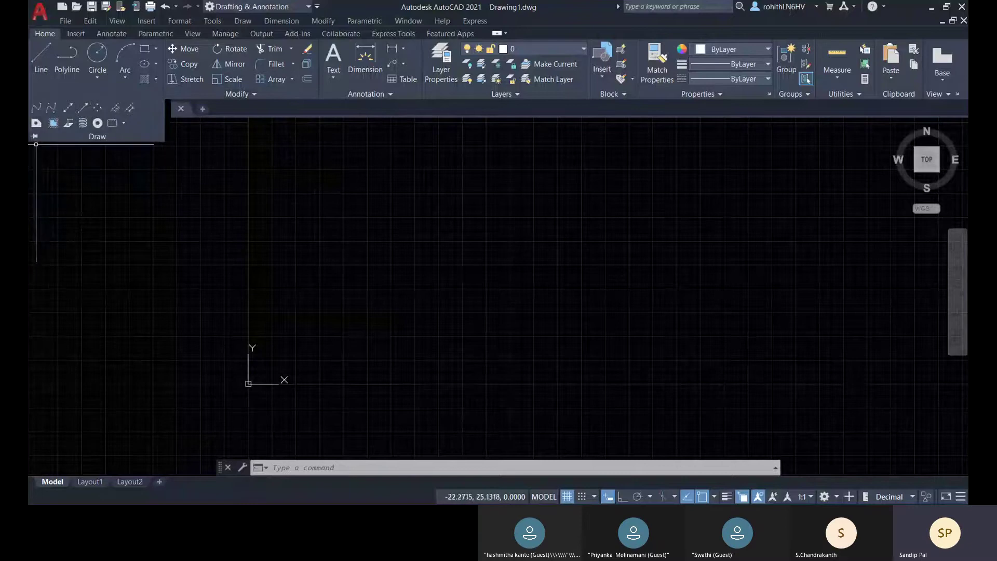
click(65, 191)
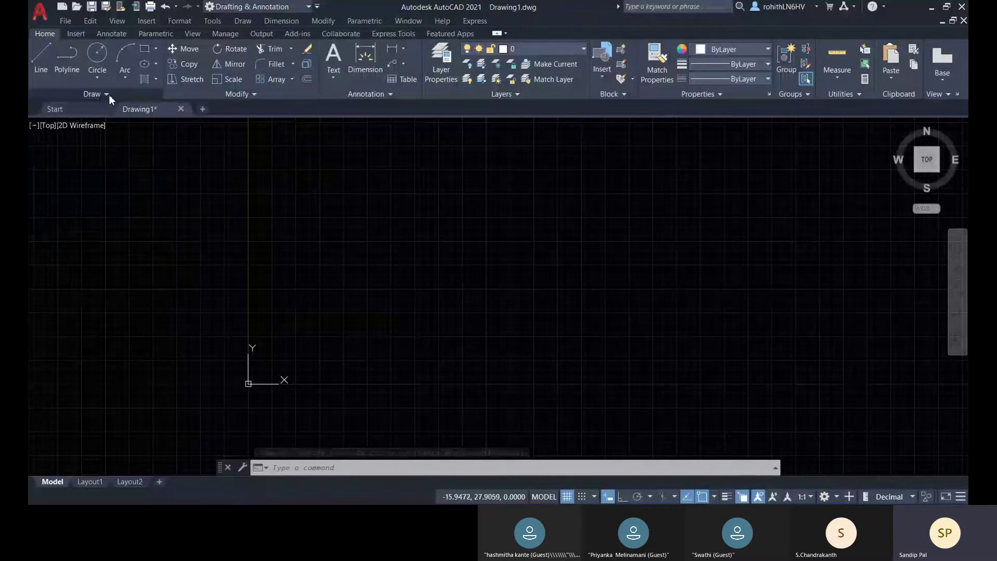
click(107, 95)
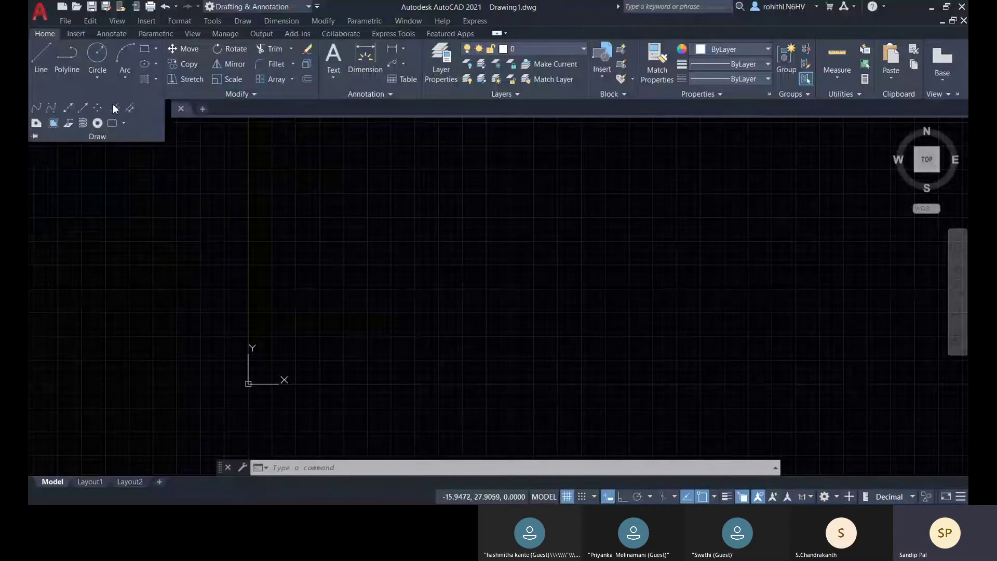
click(35, 137)
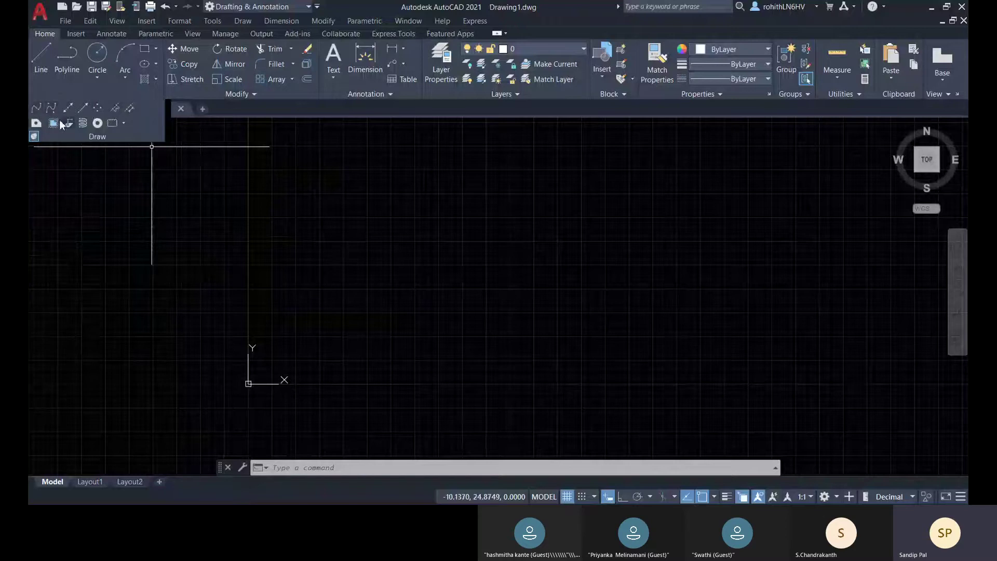
click(33, 136)
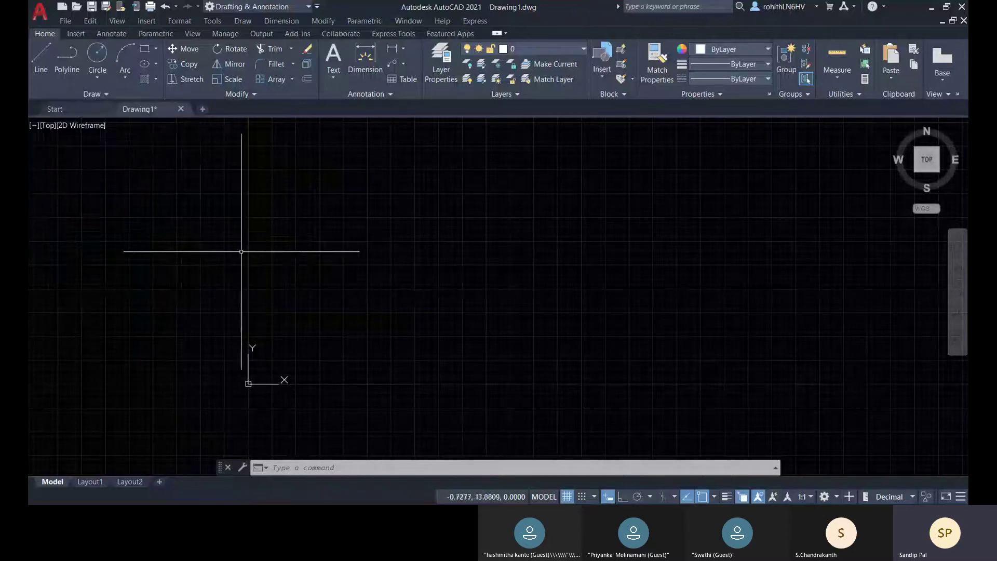
Step: Draw a slightly rising construction line through two picked points above the origin
click(67, 92)
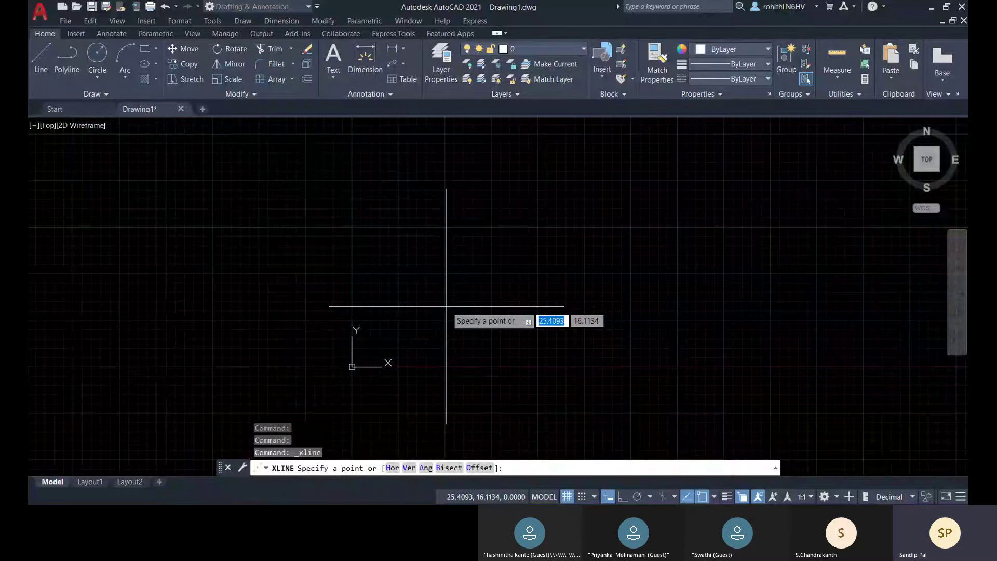
middle_drag(447, 307, 406, 308)
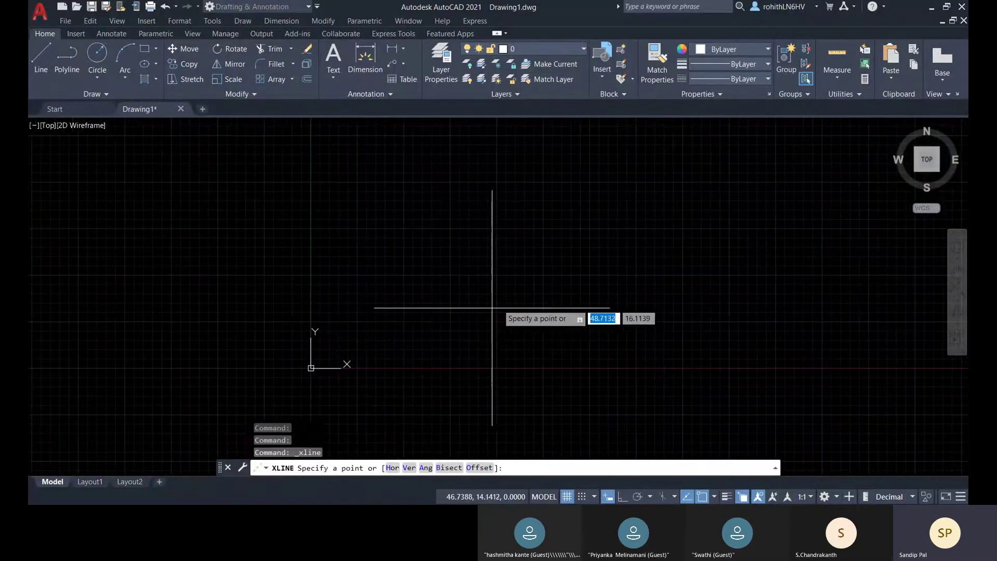
click(544, 246)
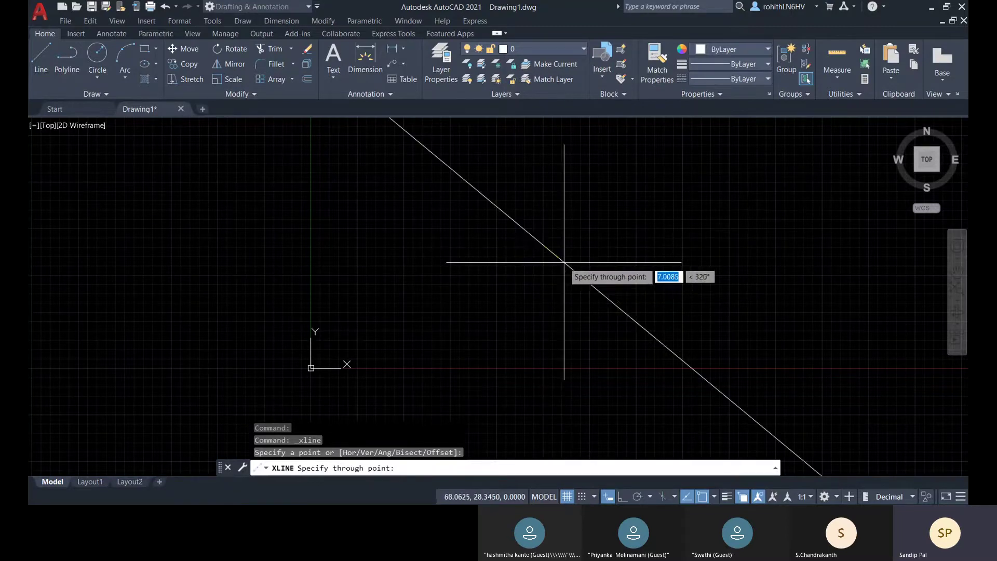
mouse_move(566, 216)
middle_down()
mouse_move(590, 196)
mouse_move(566, 251)
mouse_move(593, 216)
middle_up()
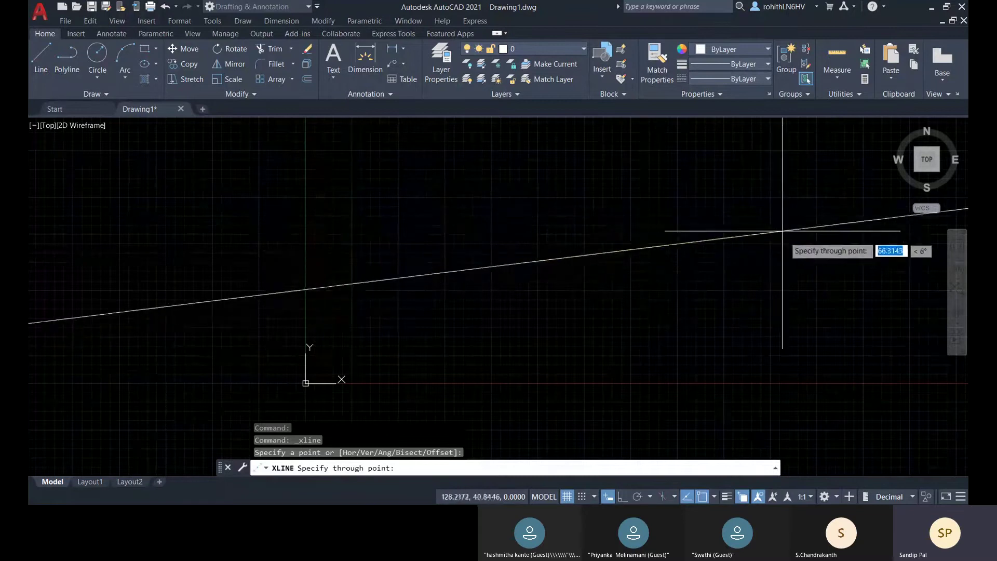
click(826, 246)
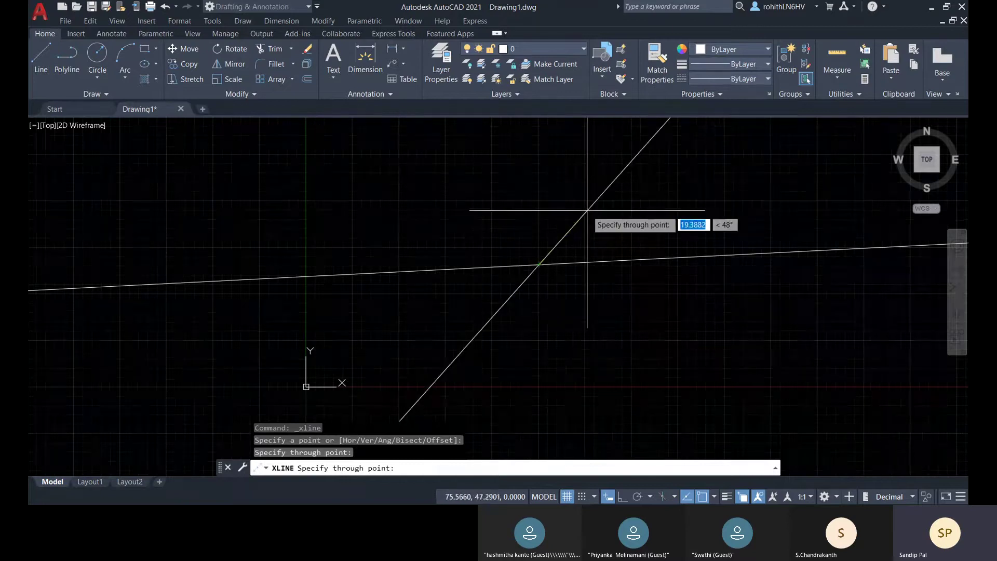
key(Escape)
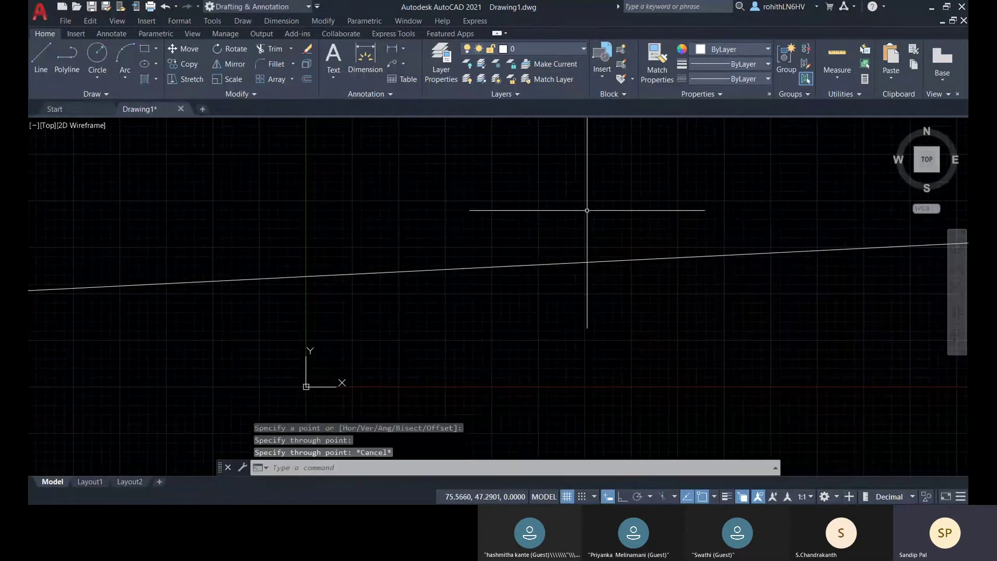
Step: Erase the sloping construction line
click(629, 329)
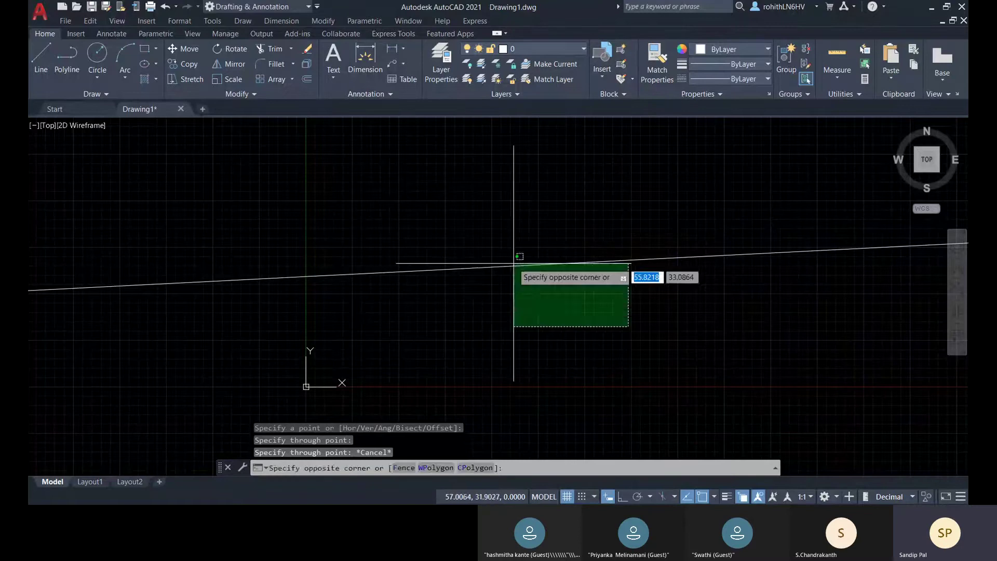
click(503, 249)
key(Delete)
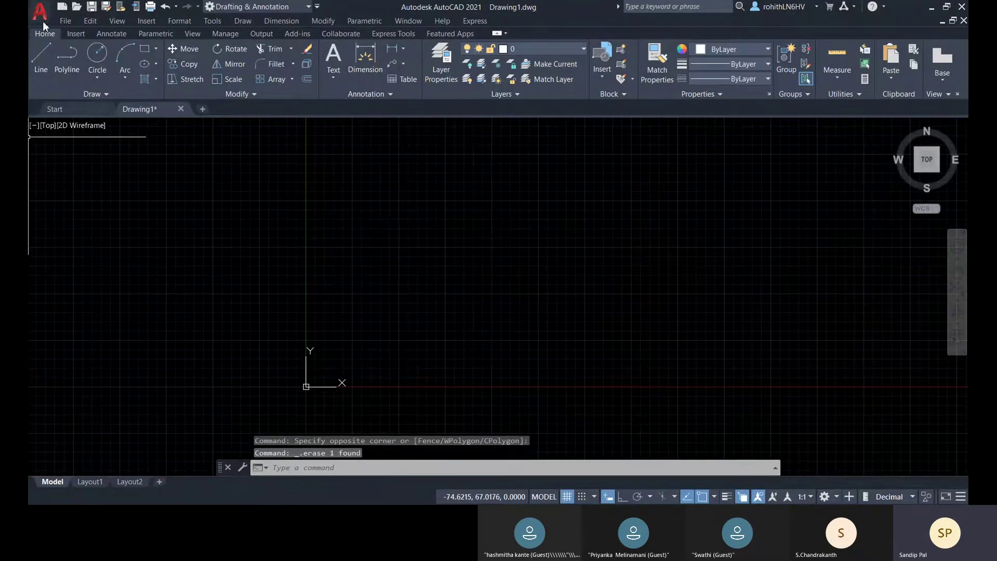
Step: Draw a vertical and a horizontal construction line with Ortho on, crossing at about 37, 13
click(94, 94)
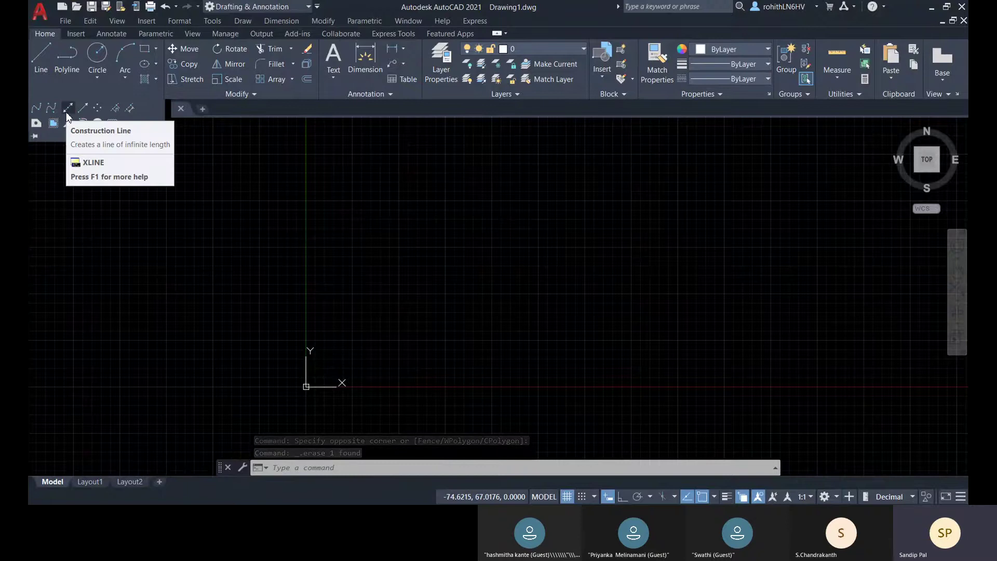
click(437, 267)
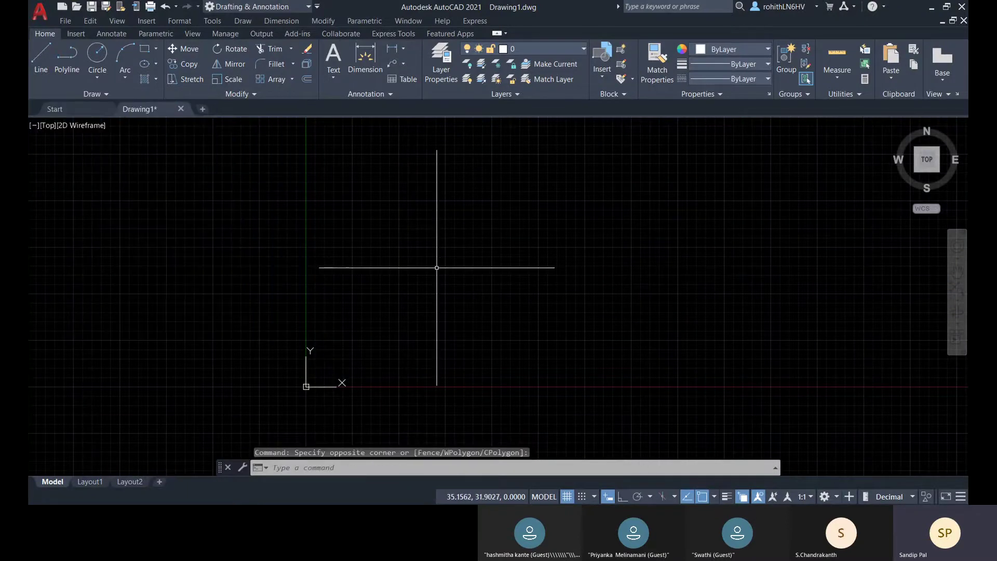
text(xl)
key(Return)
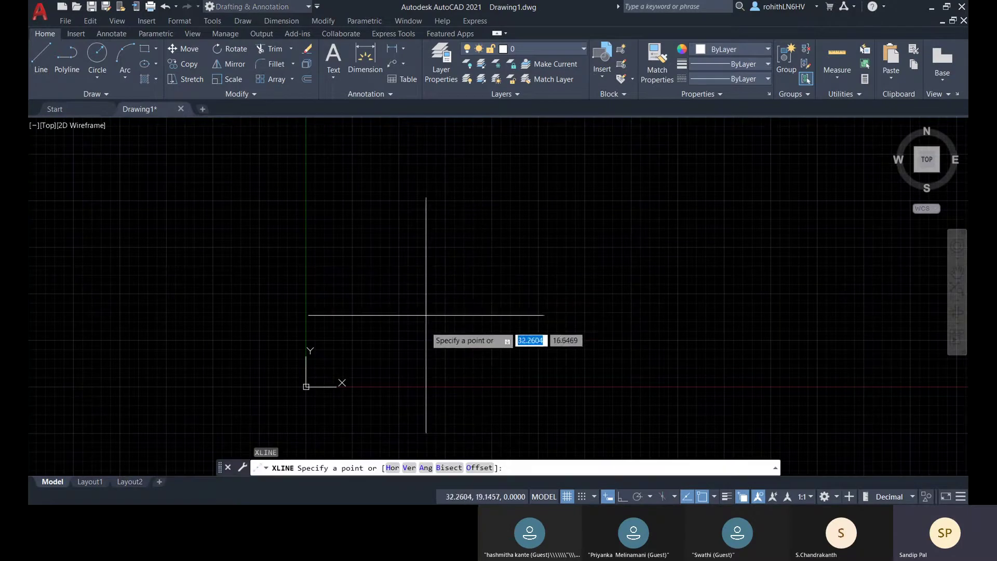
click(444, 339)
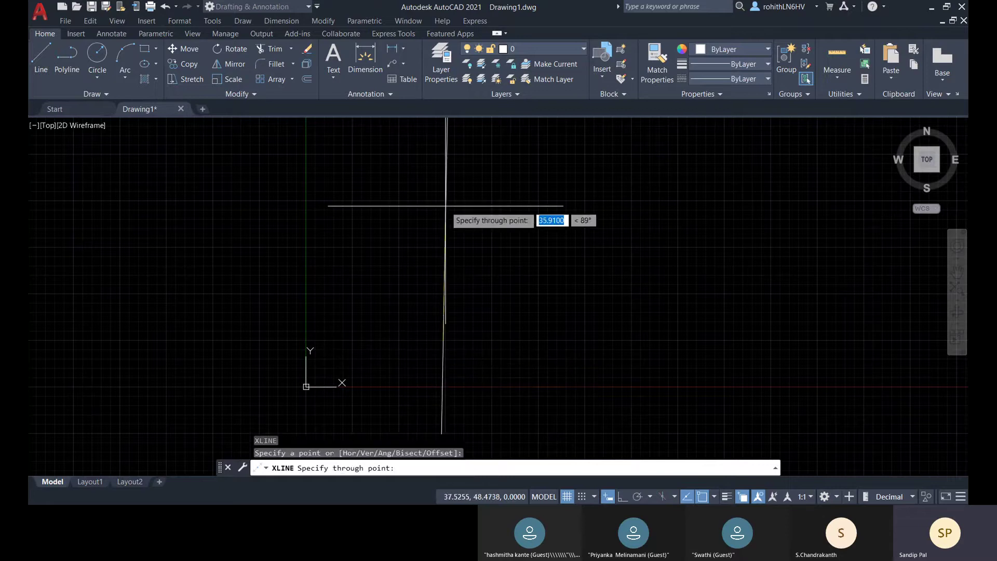
click(622, 498)
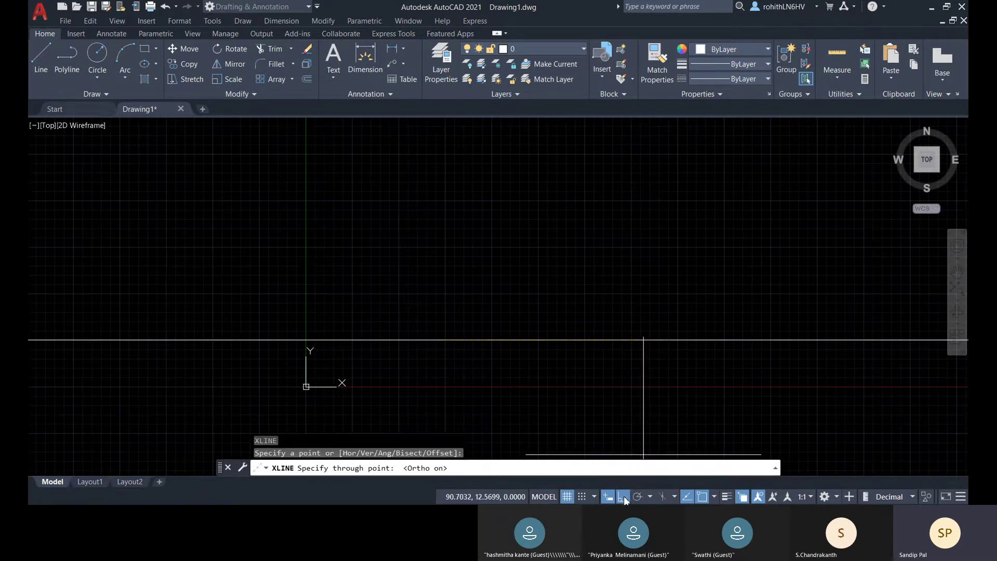
click(460, 146)
click(731, 282)
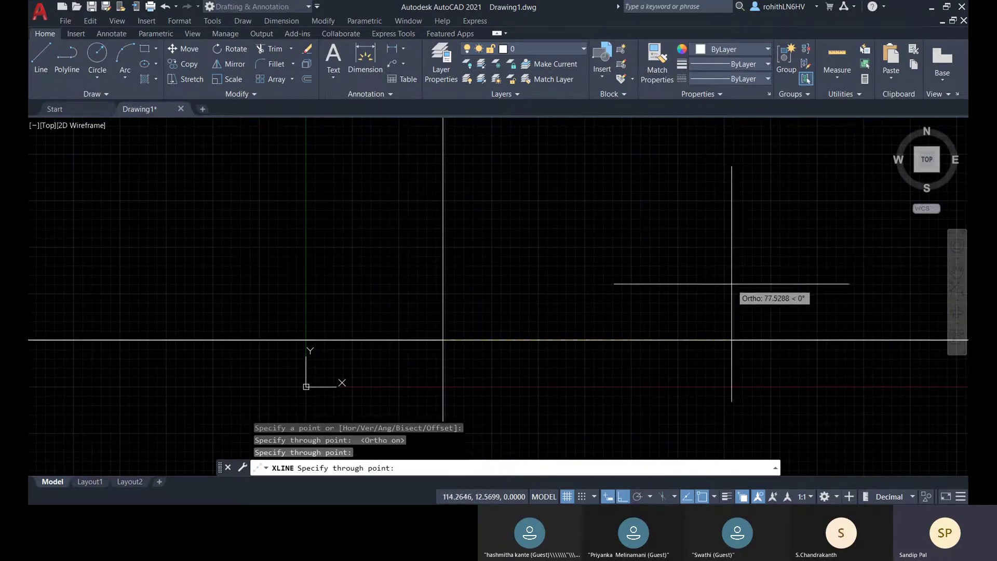
middle_drag(710, 260, 705, 261)
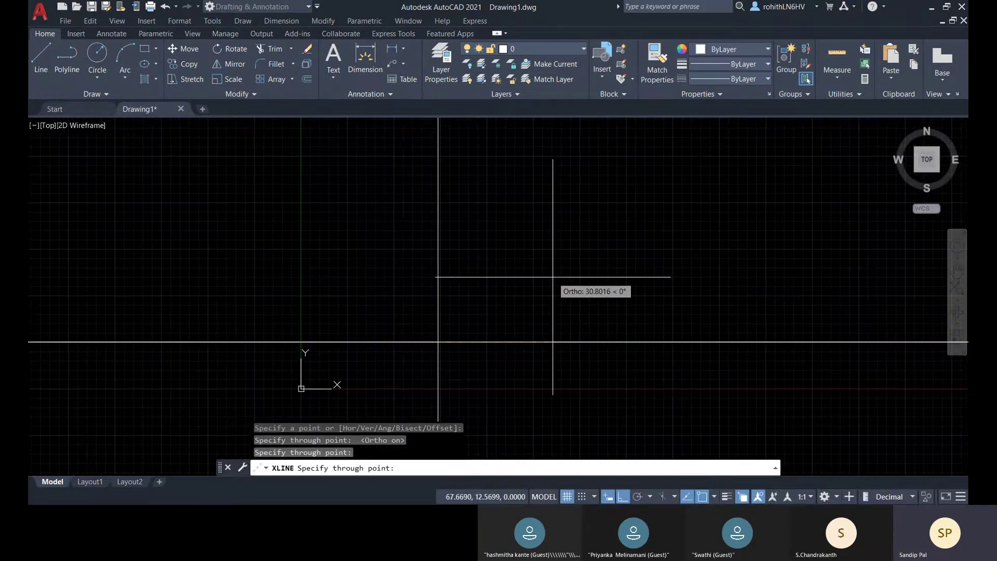
key(Escape)
scroll(521, 273, down, 3)
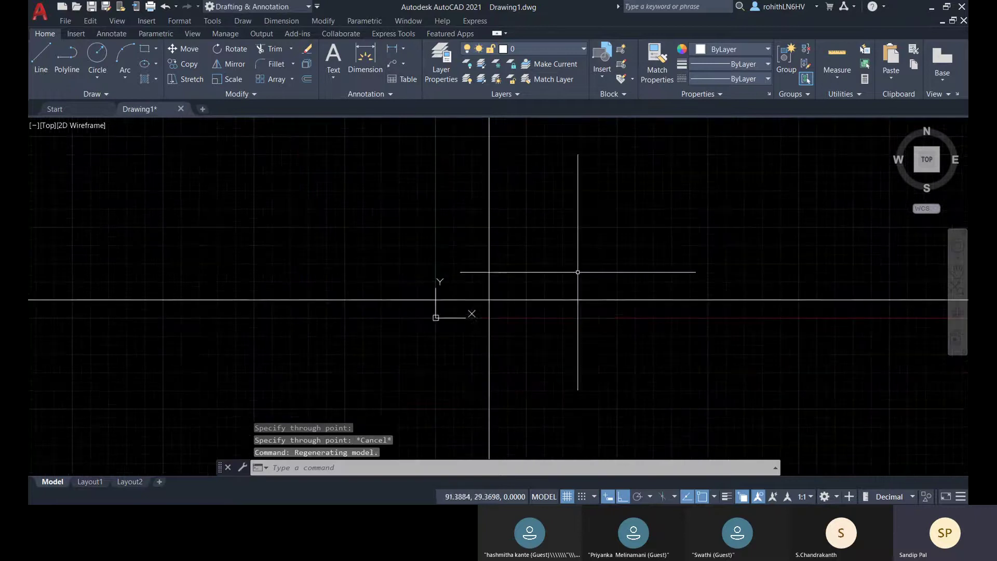
scroll(445, 400, down, 3)
middle_drag(226, 360, 240, 363)
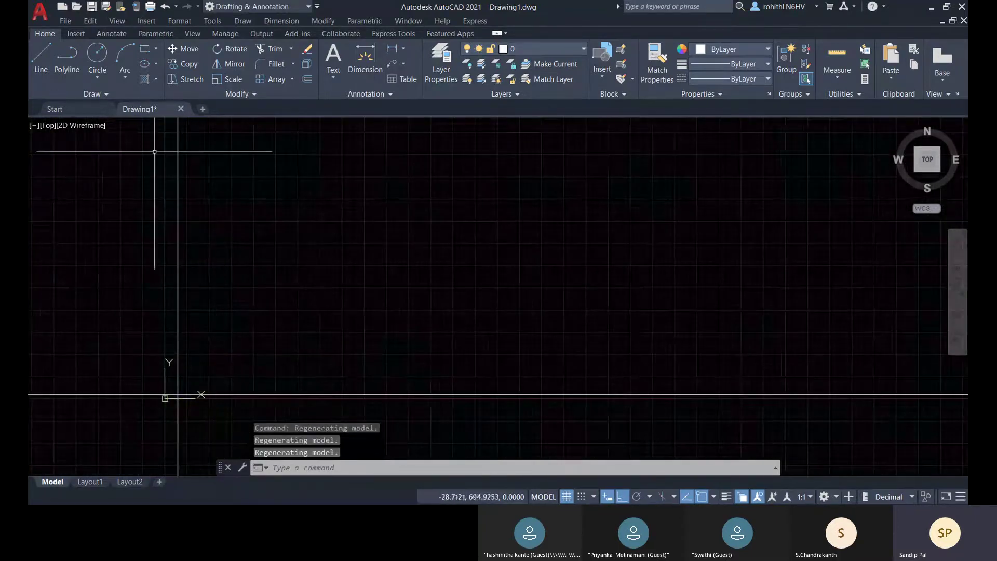
click(313, 79)
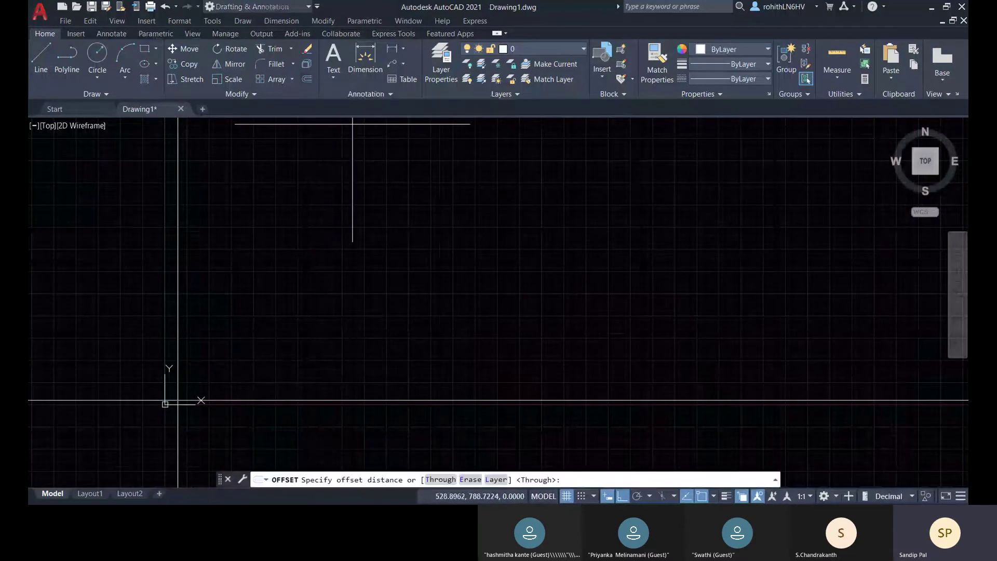
middle_drag(216, 308, 240, 312)
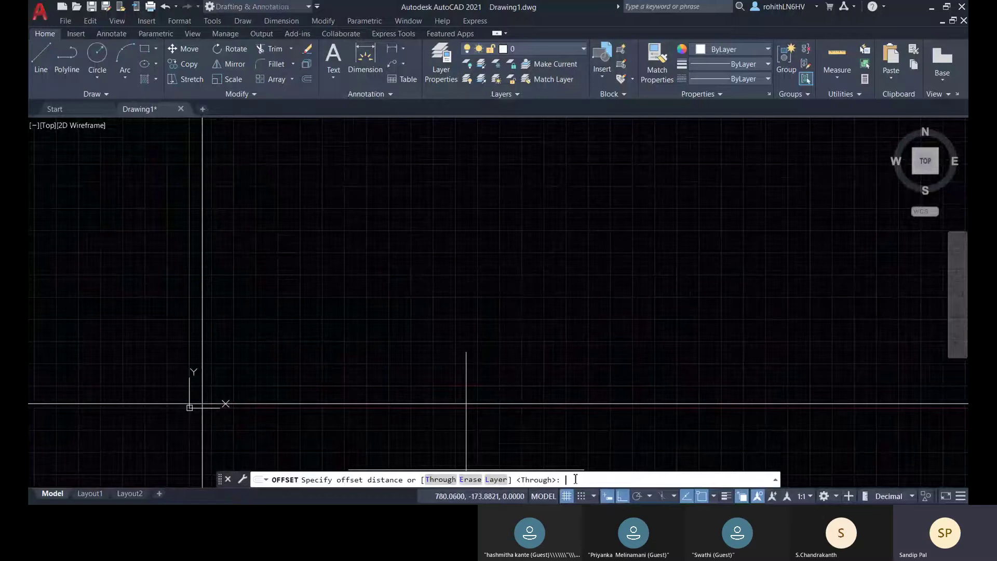
key(Escape)
key(Escape)
key(Escape)
Step: Set the insertion scale in the drawing units to Millimeters
text(un)
key(Return)
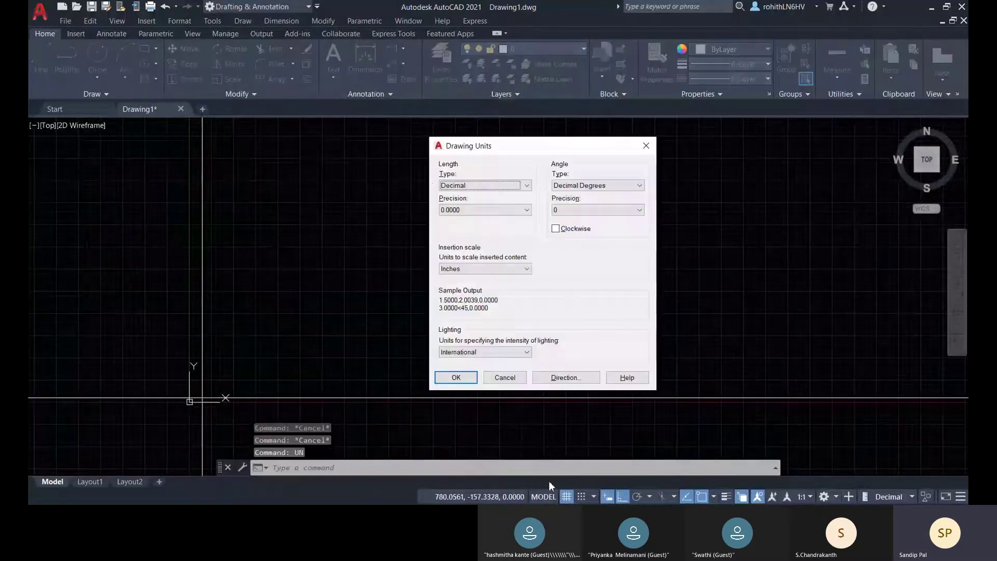
click(487, 271)
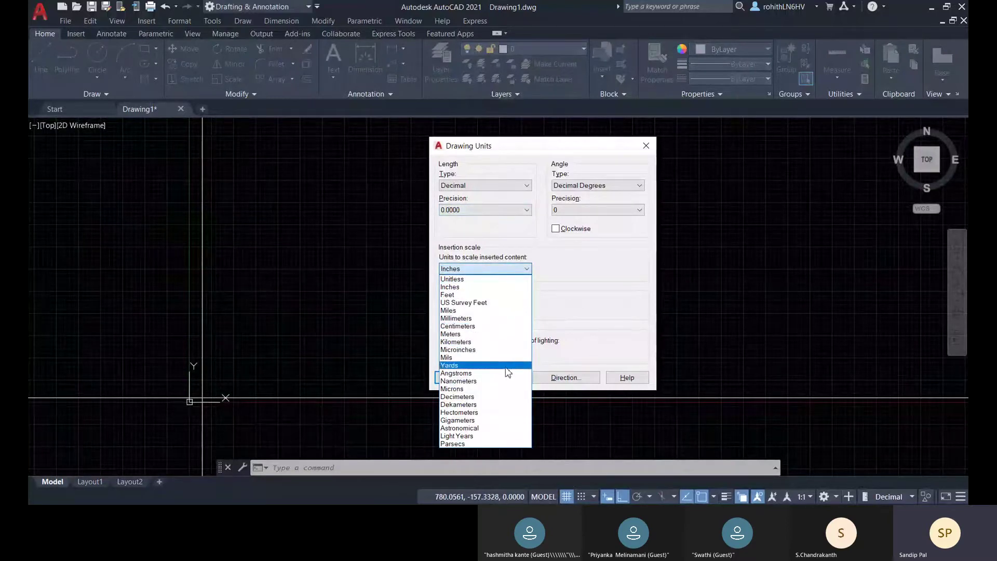
click(465, 319)
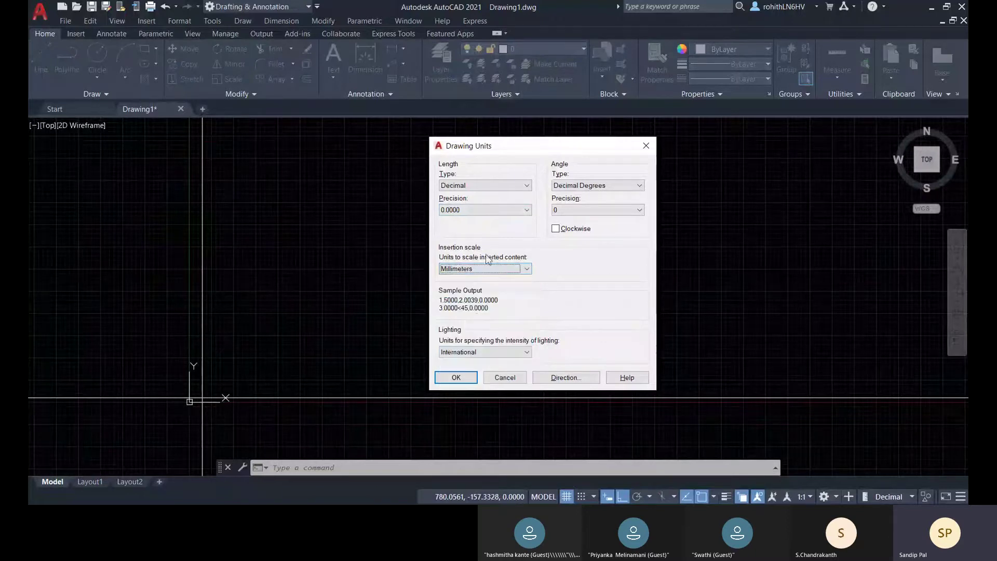
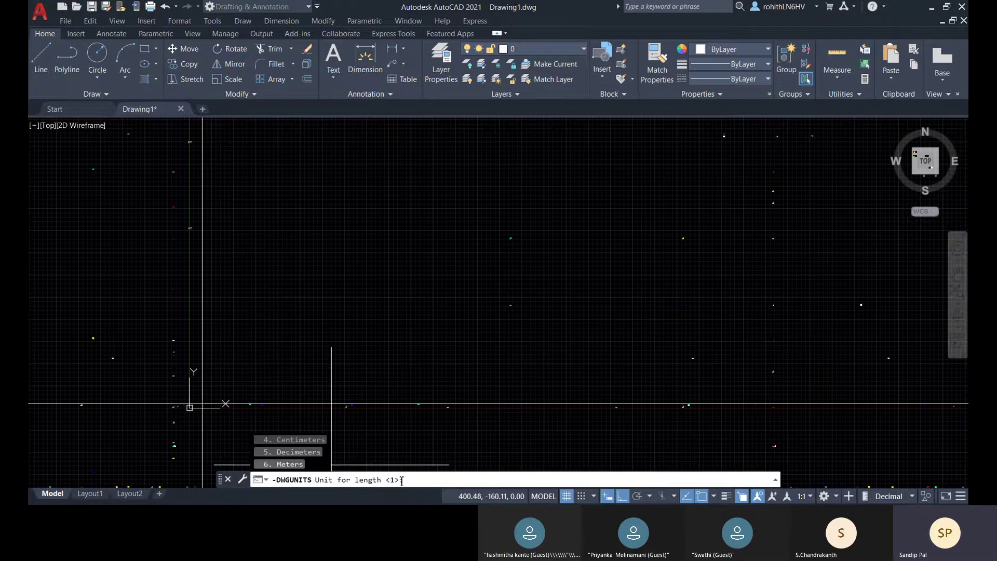
Step: Set the length unit to 3 (Millimeters) for the drawing, keeping the Decimal display format and a precision of 2
scroll(394, 393, down, 3)
middle_drag(394, 393, 388, 409)
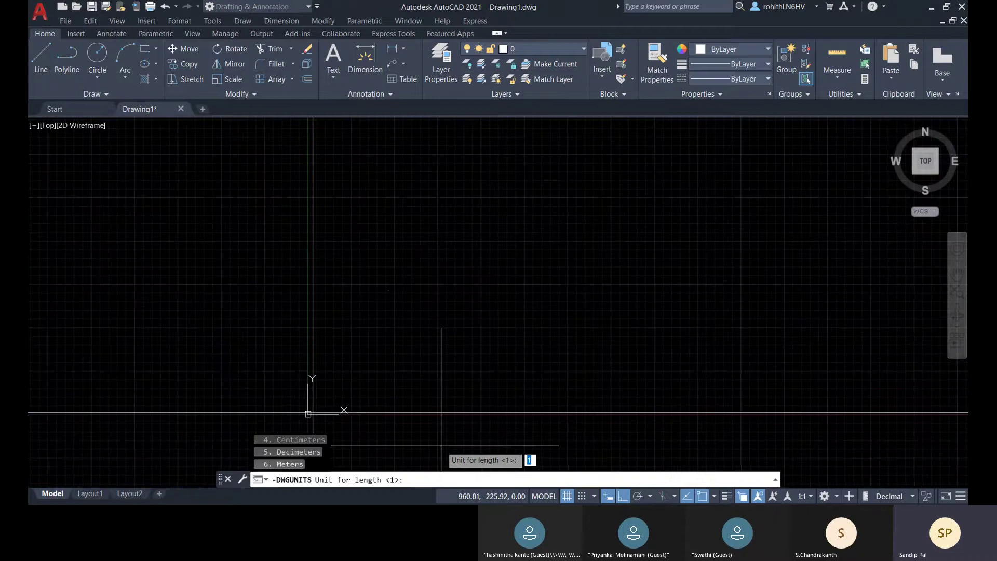
key(F2)
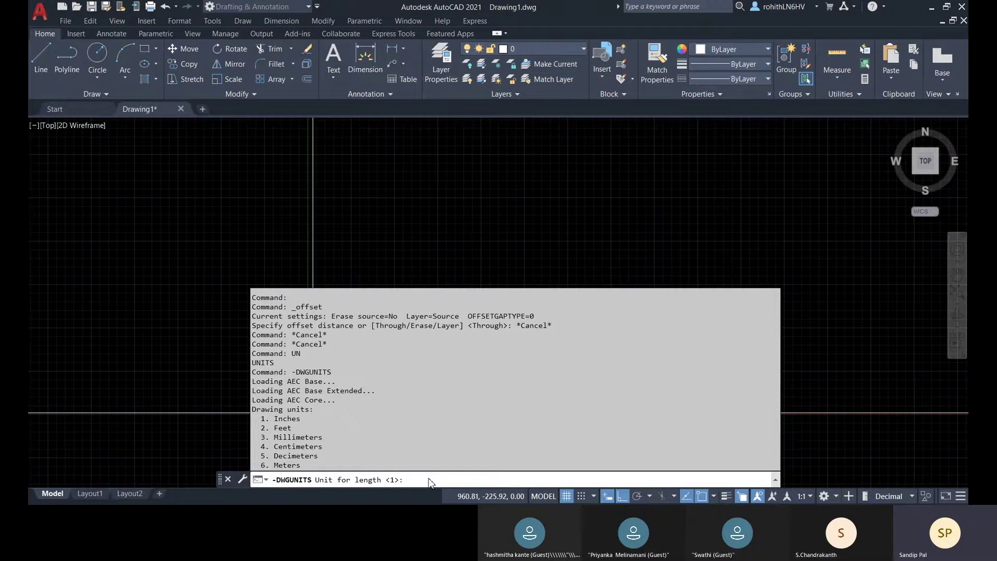
text(3)
key(Return)
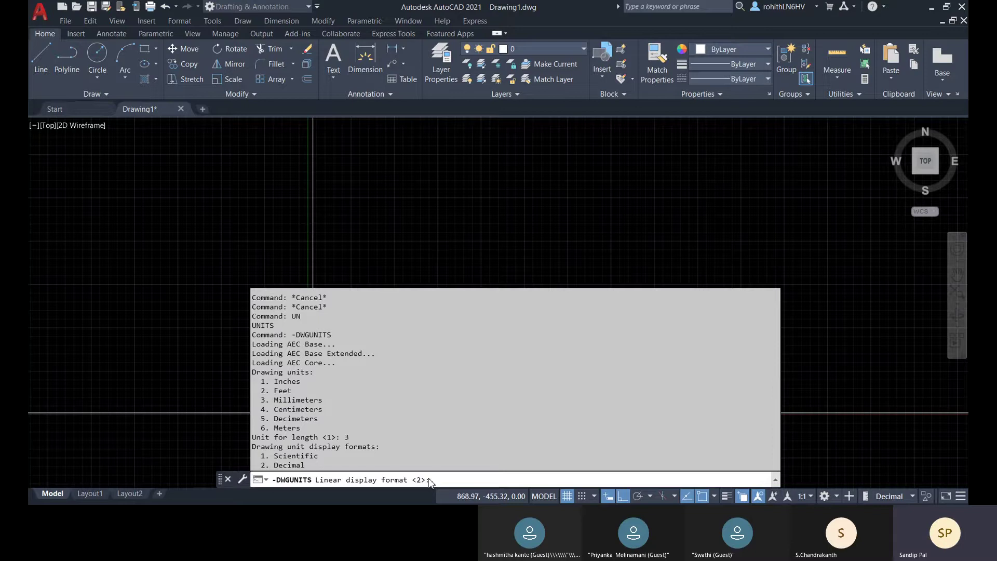
key(Return)
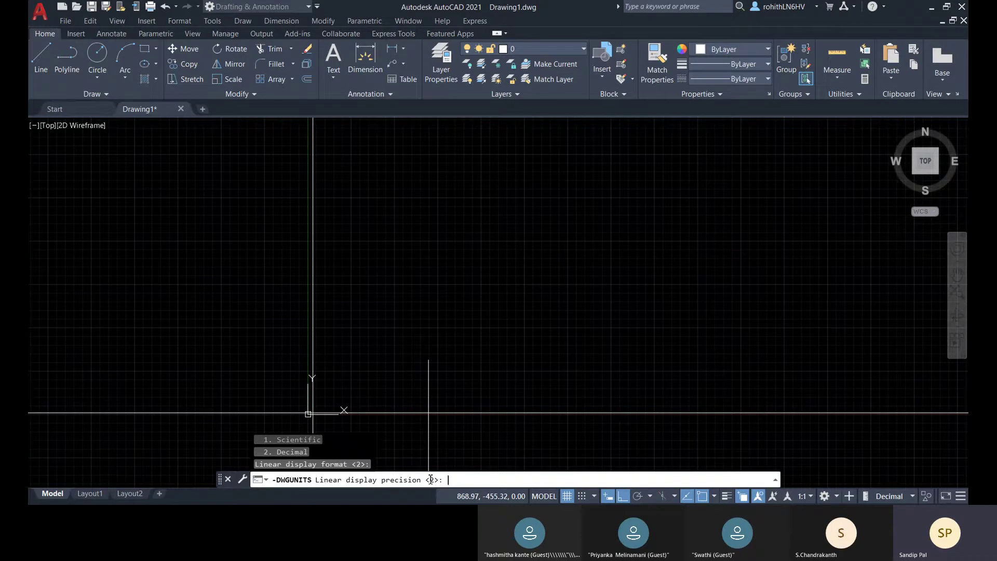
key(Return)
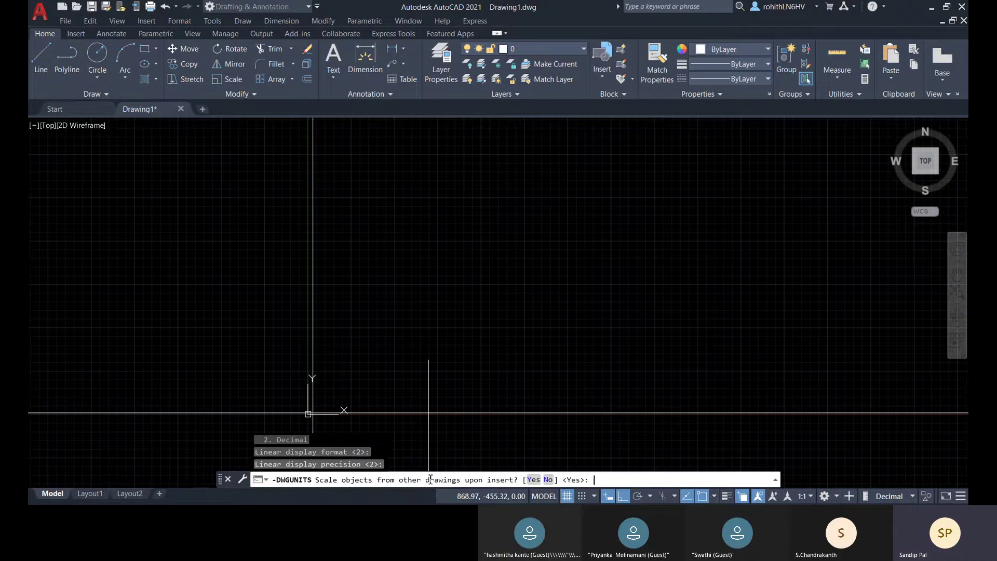
Step: Accept scaling objects from other drawings upon insert and matching INSUNITS, but decline scaling the objects in the current drawing
key(Return)
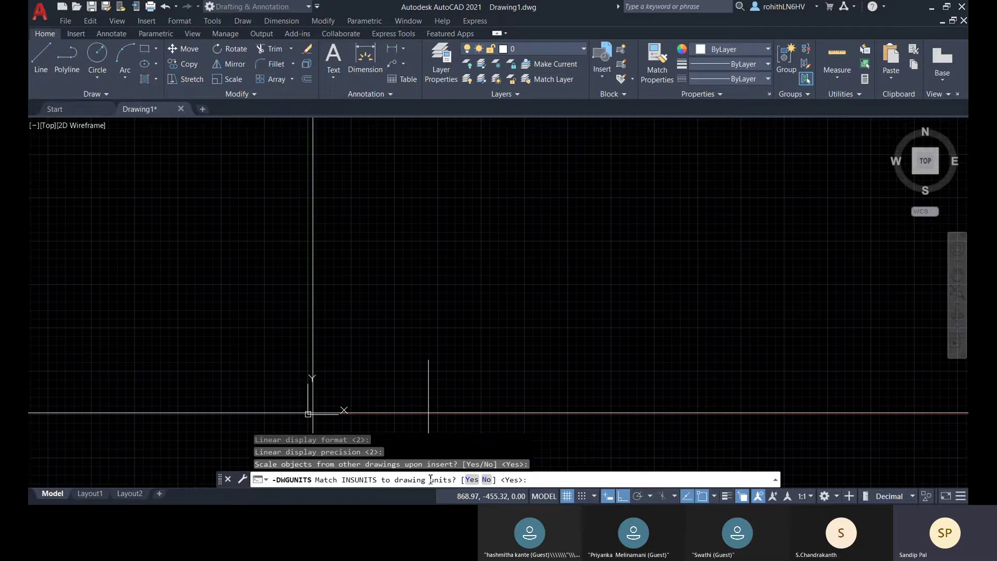
key(Return)
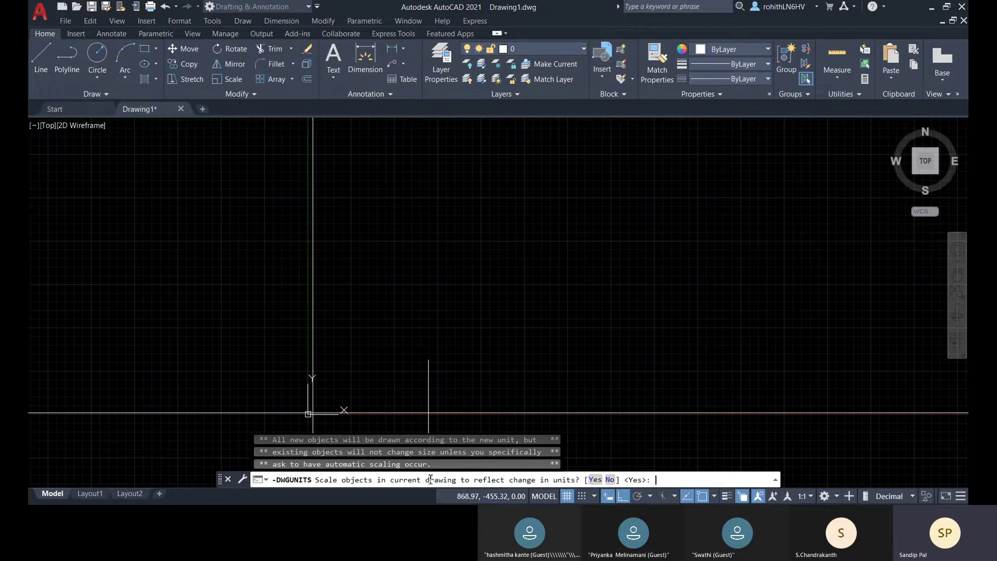
mouse_move(610, 481)
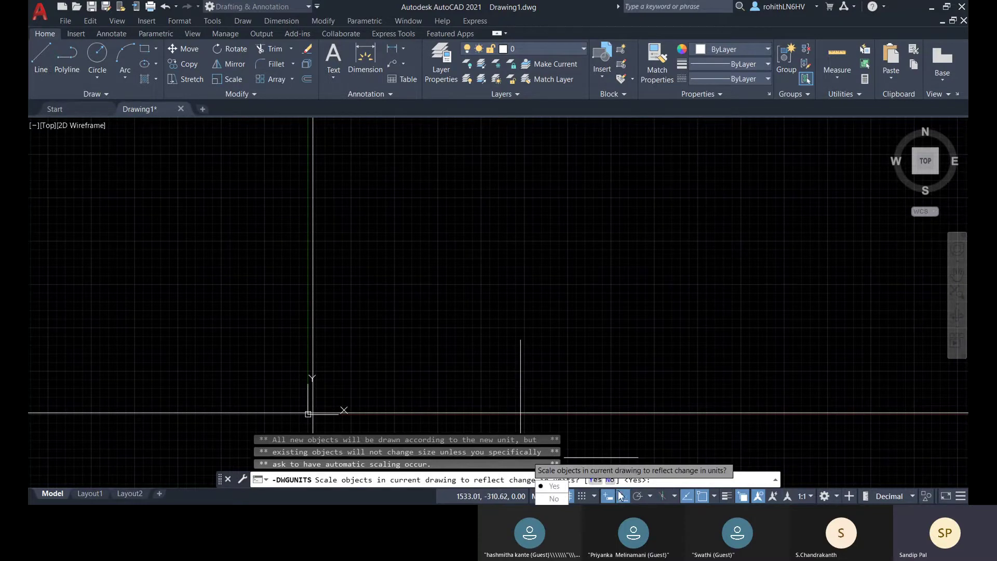
click(554, 499)
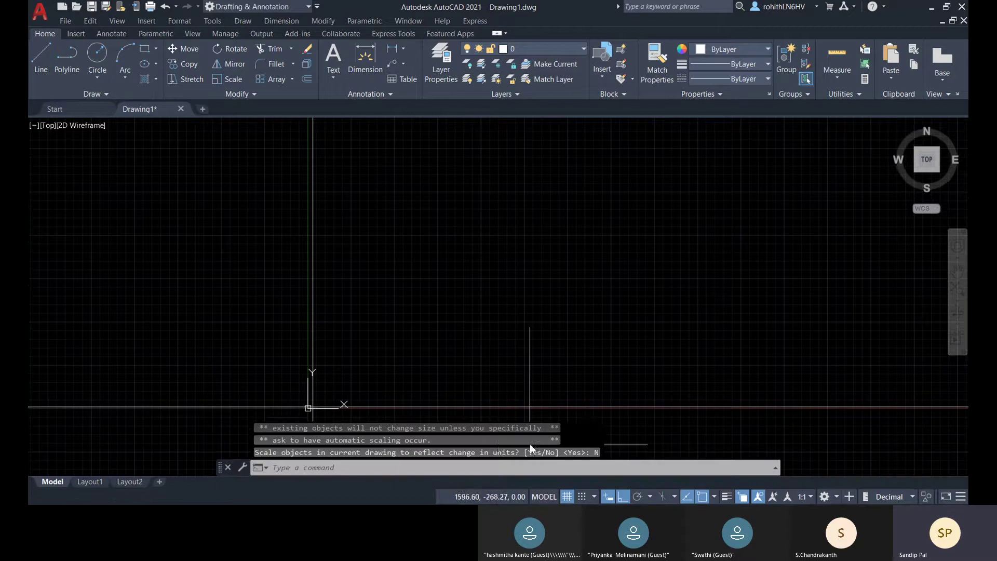
Step: Offset the vertical construction line 4200 to its right
scroll(403, 370, down, 3)
middle_drag(404, 371, 359, 394)
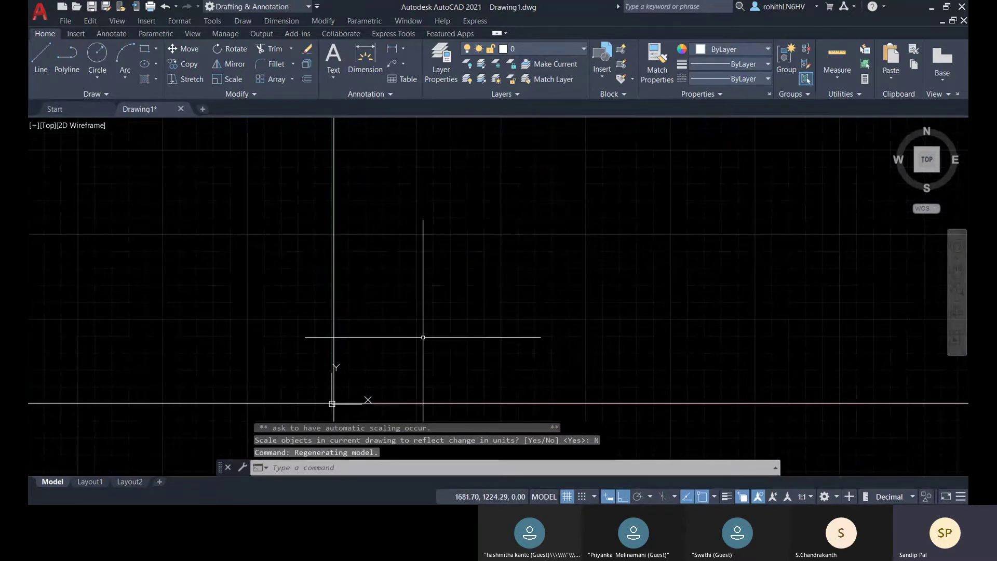
scroll(454, 334, down, 3)
mouse_move(454, 334)
middle_down()
mouse_move(396, 368)
mouse_move(398, 349)
middle_up()
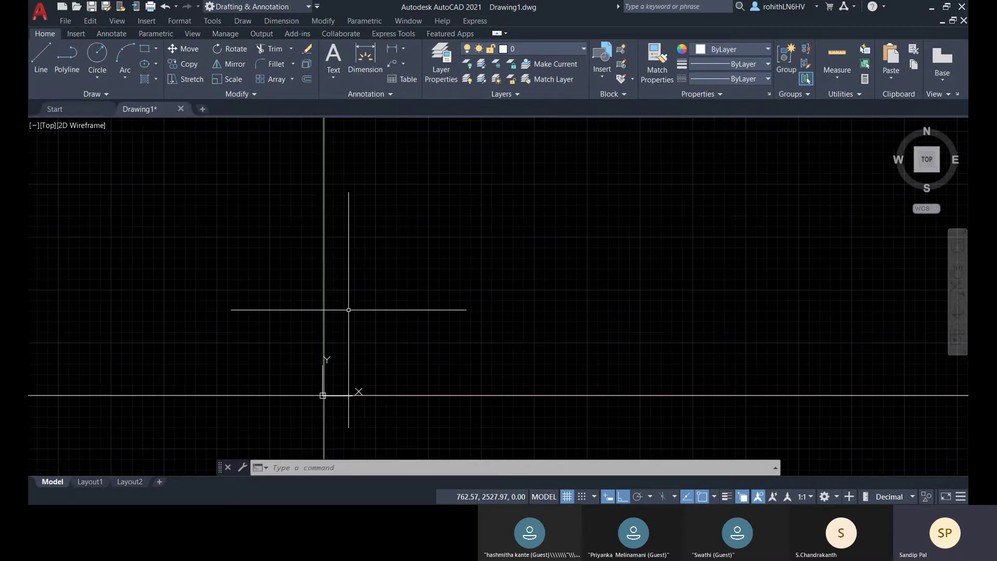
text(o)
key(Return)
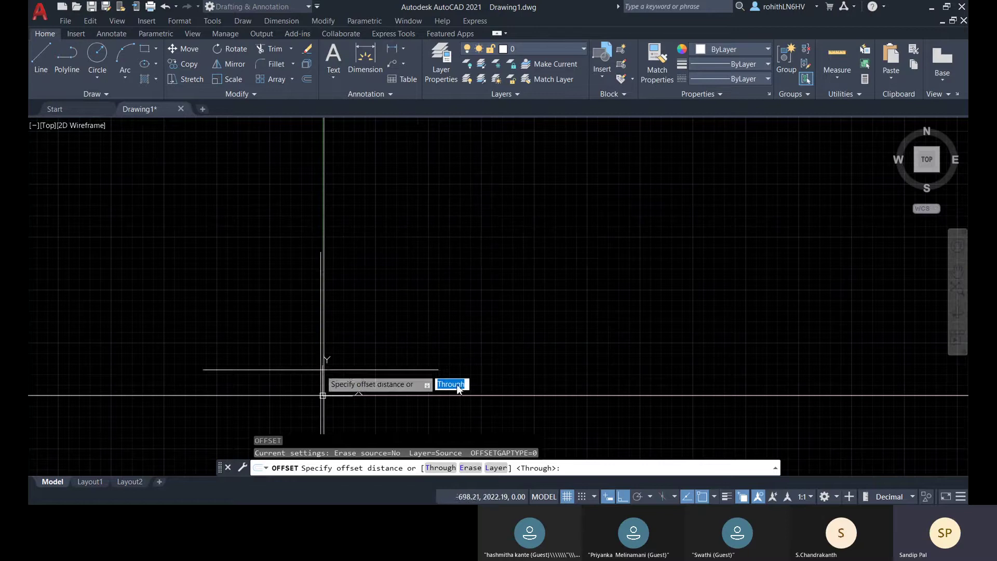
middle_drag(436, 345, 394, 336)
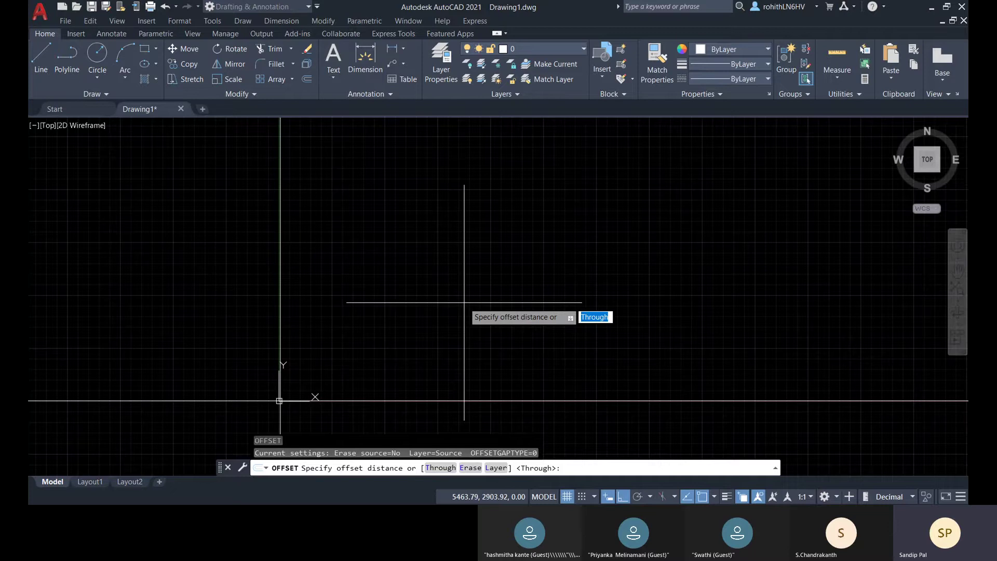
text(4200)
key(Return)
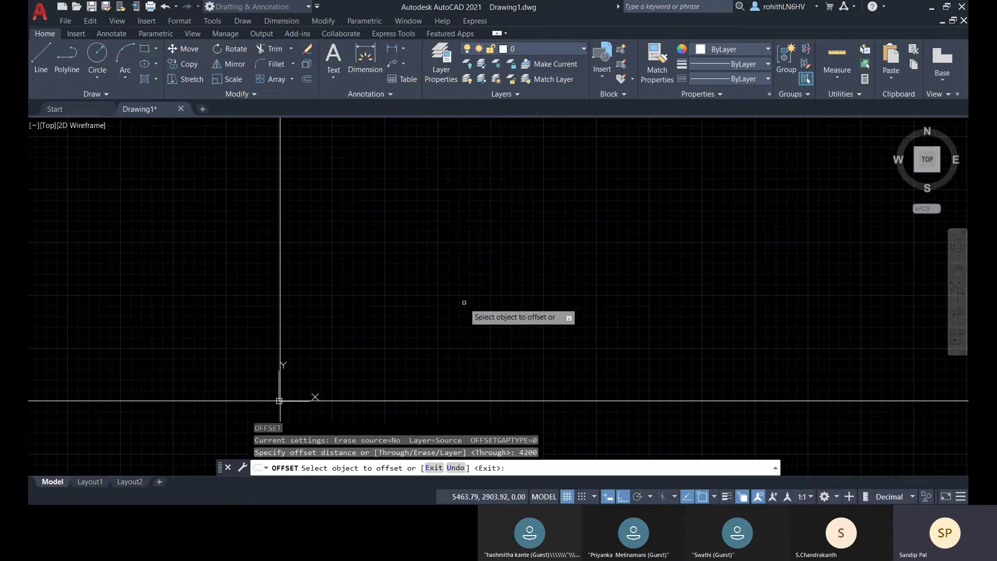
click(279, 261)
click(549, 270)
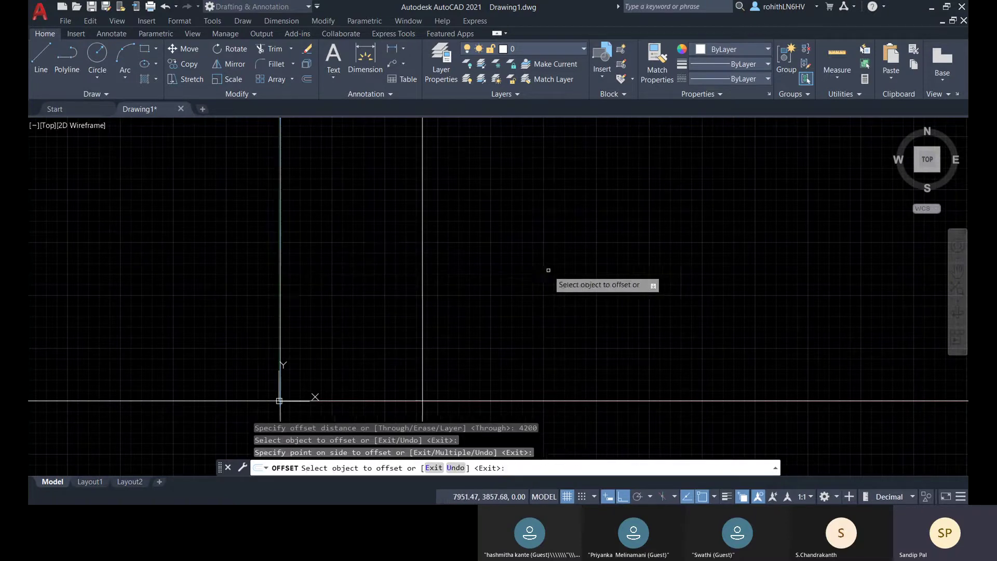
Step: Offset the horizontal construction line upward by 5400
middle_drag(462, 307, 465, 299)
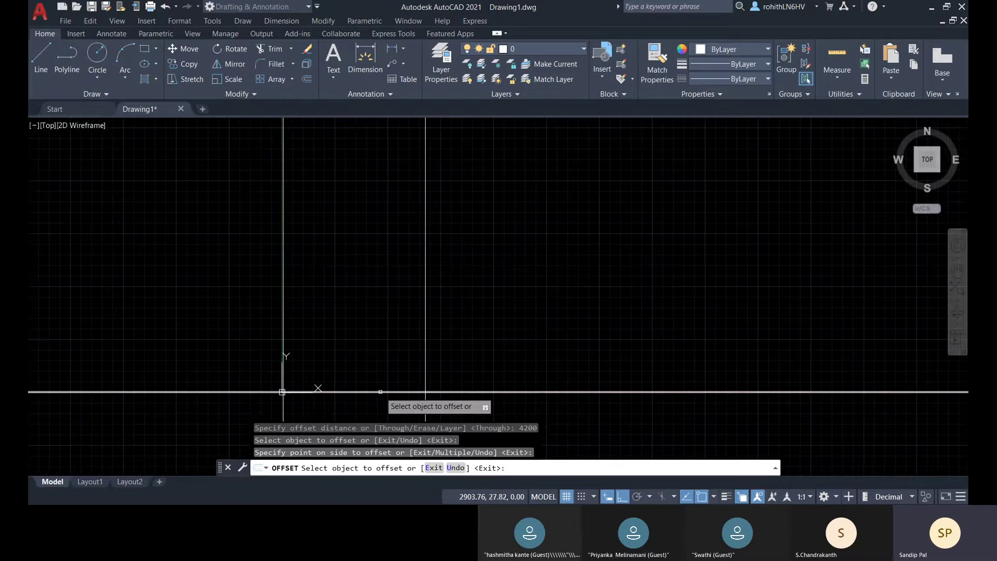
click(381, 392)
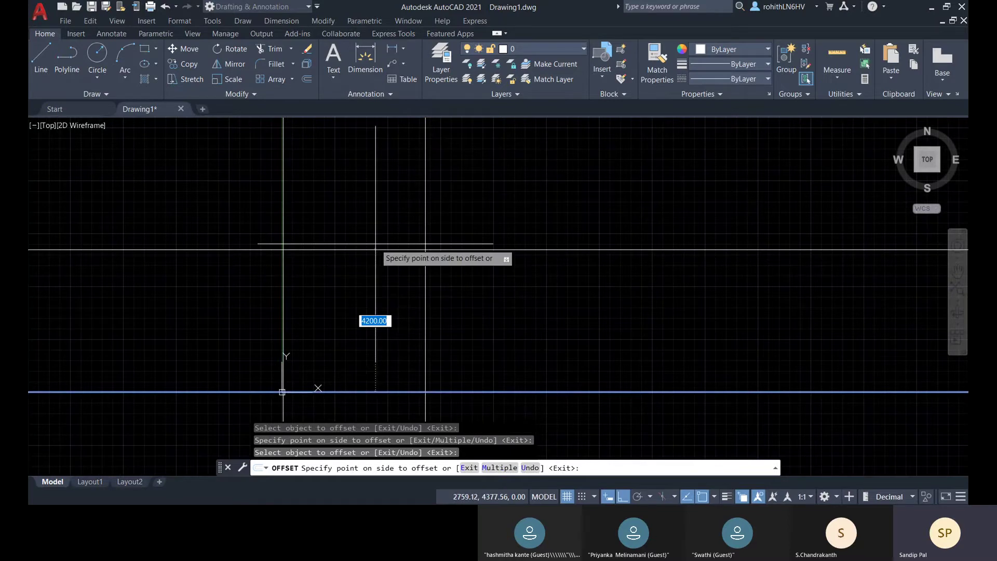
text(5400)
key(Return)
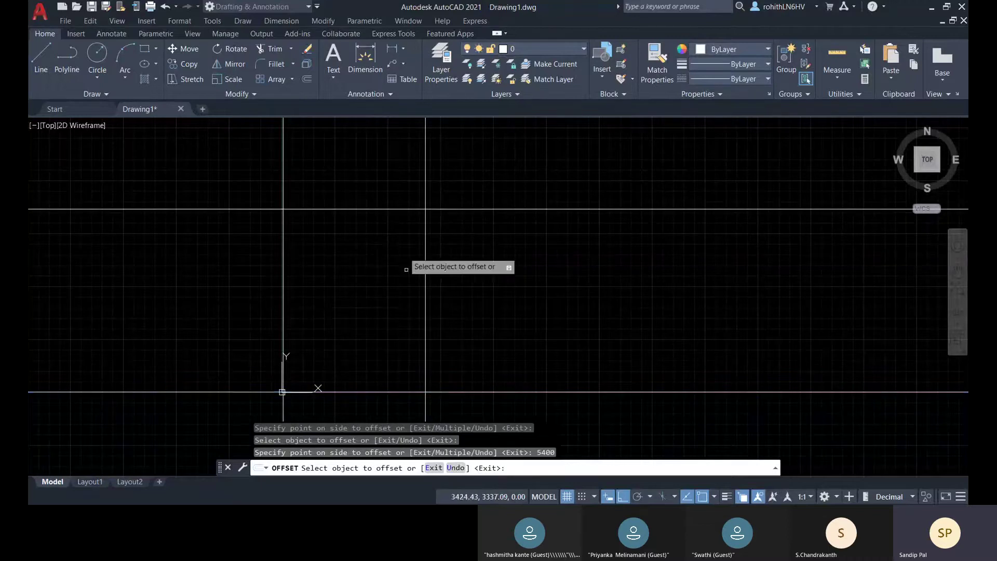
Step: Offset the left vertical line 250 to the right and the upper horizontal line 250 downward for the inner wall faces
click(284, 263)
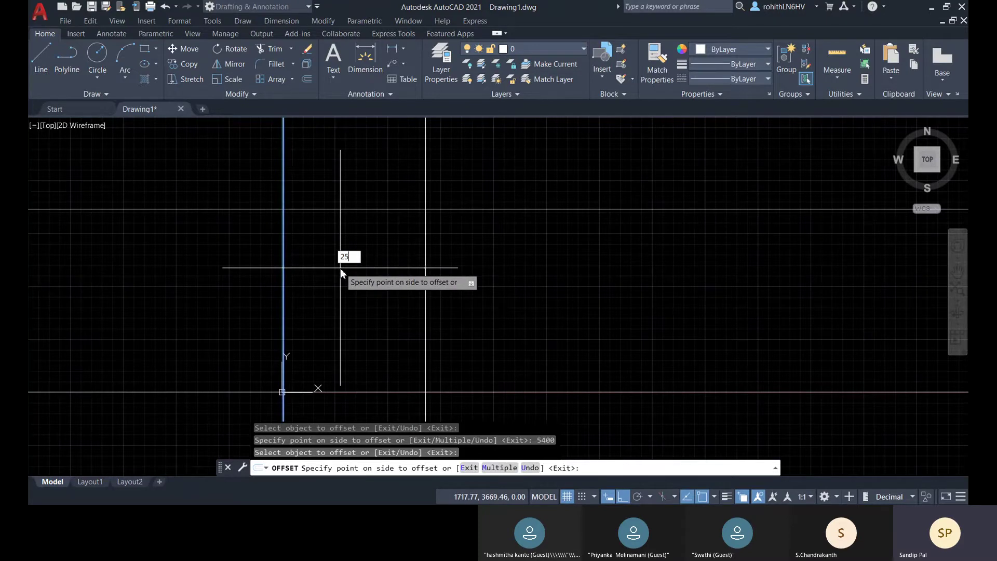
key(Return)
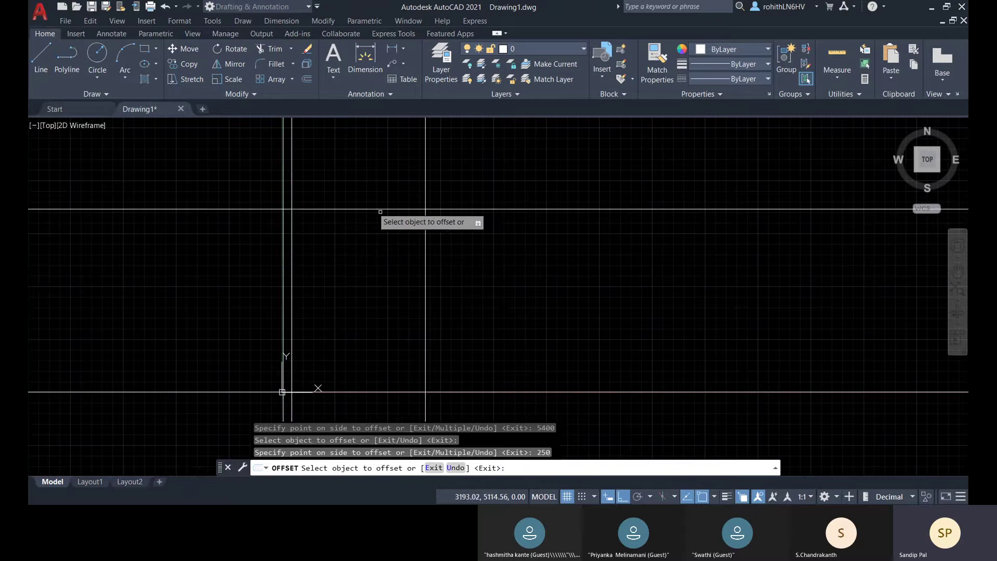
click(370, 210)
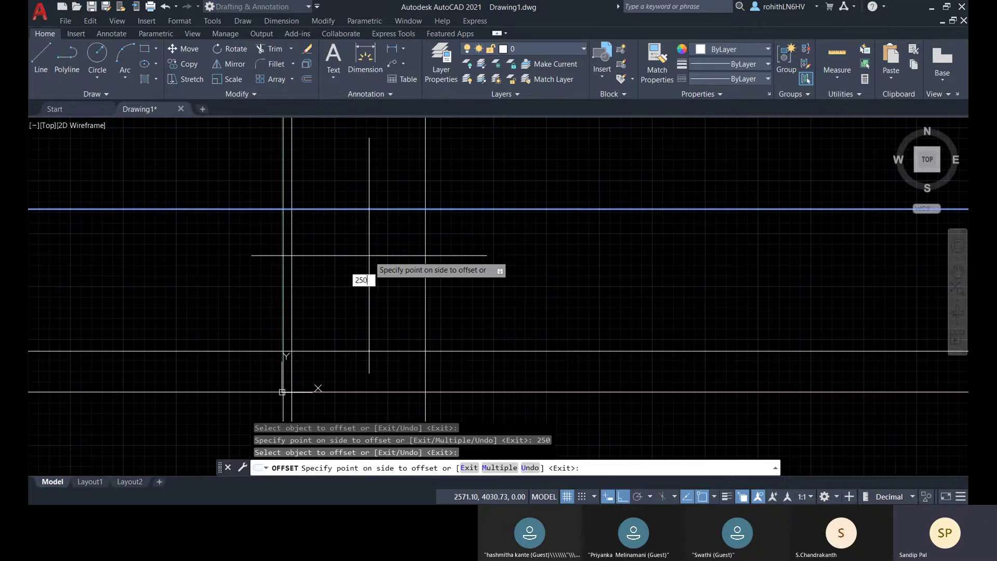
click(369, 256)
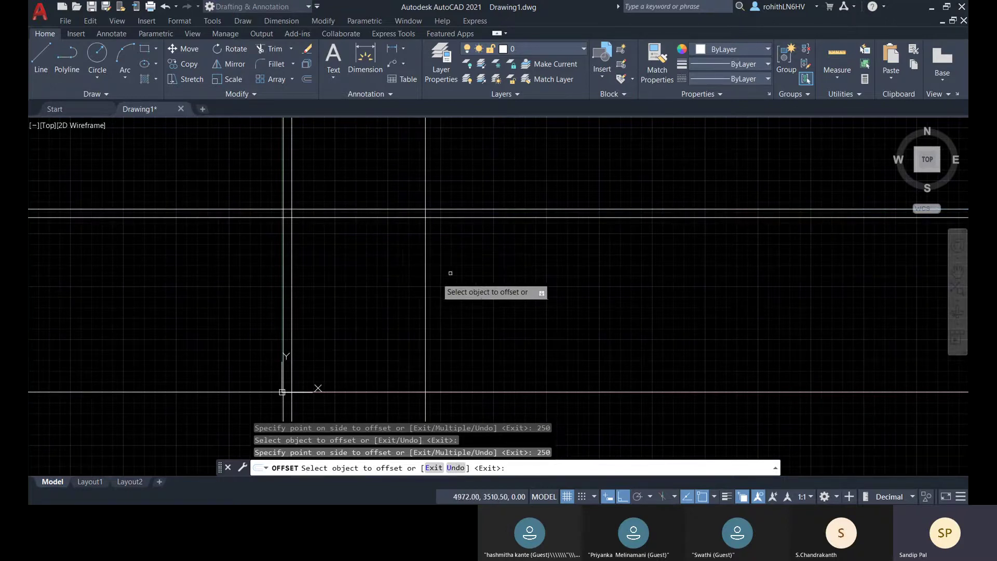
Step: Offset the right vertical line 250 to the left and the lower horizontal line 250 upward to complete the wall thickness
click(425, 278)
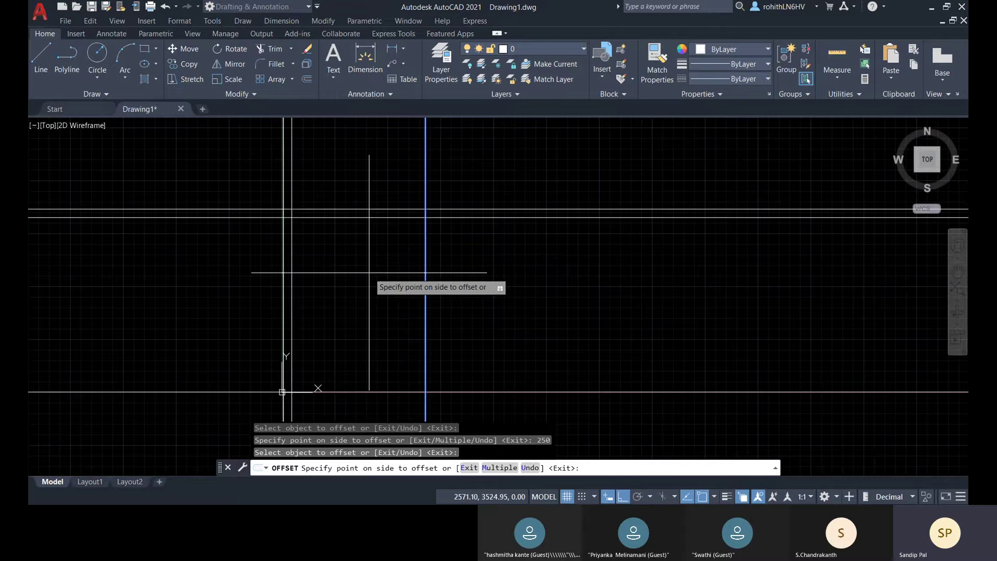
click(370, 272)
scroll(369, 272, down, 2)
click(358, 378)
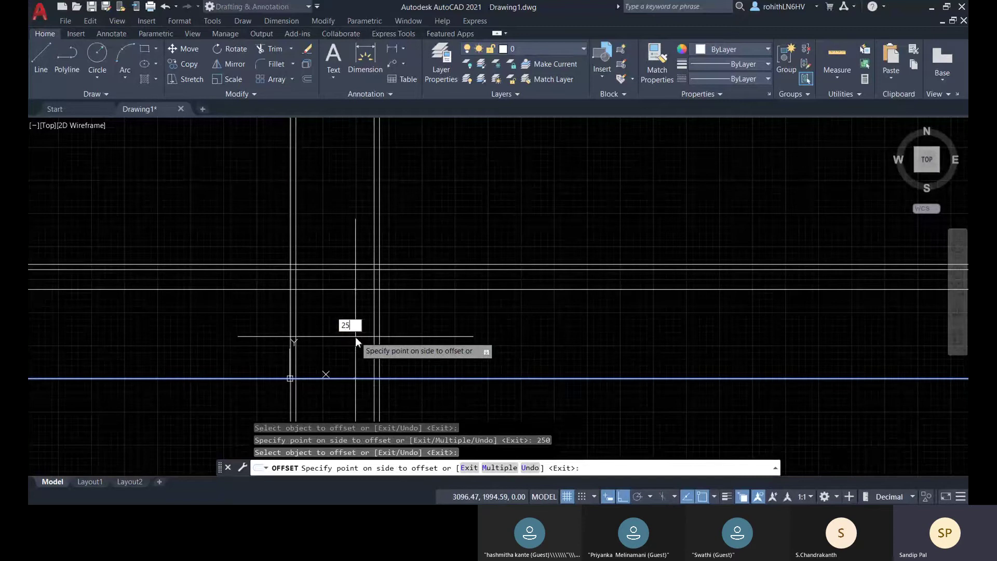
click(355, 336)
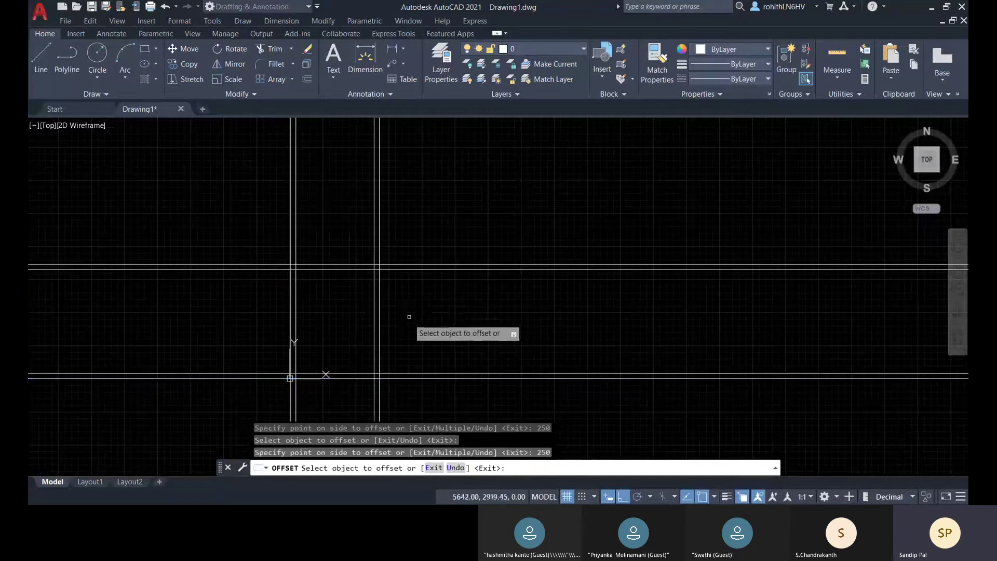
Step: Trim the construction line ends extending above and to the right of the outer rectangle using fence selections
scroll(359, 303, up, 2)
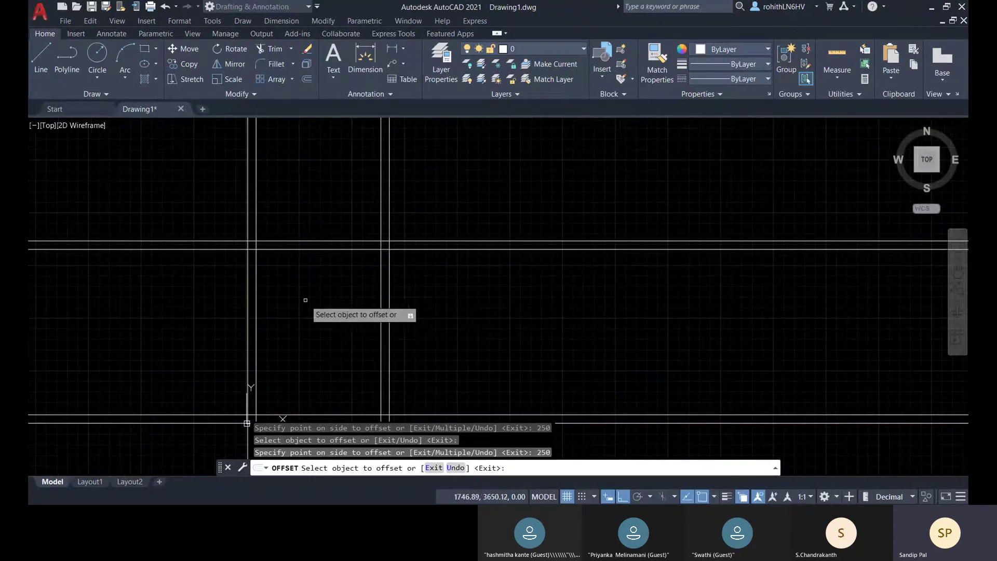
middle_drag(326, 296, 330, 244)
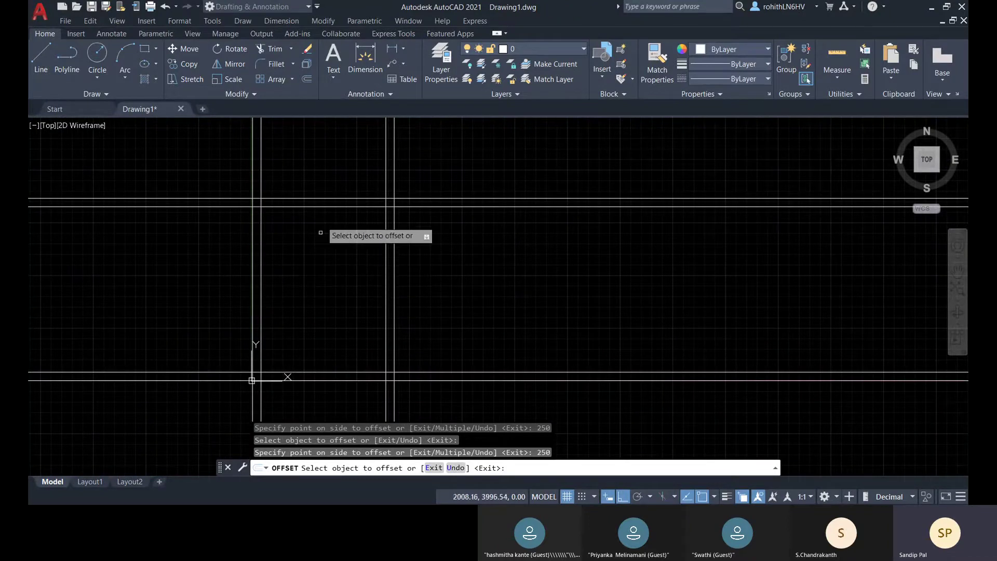
scroll(289, 270, down, 2)
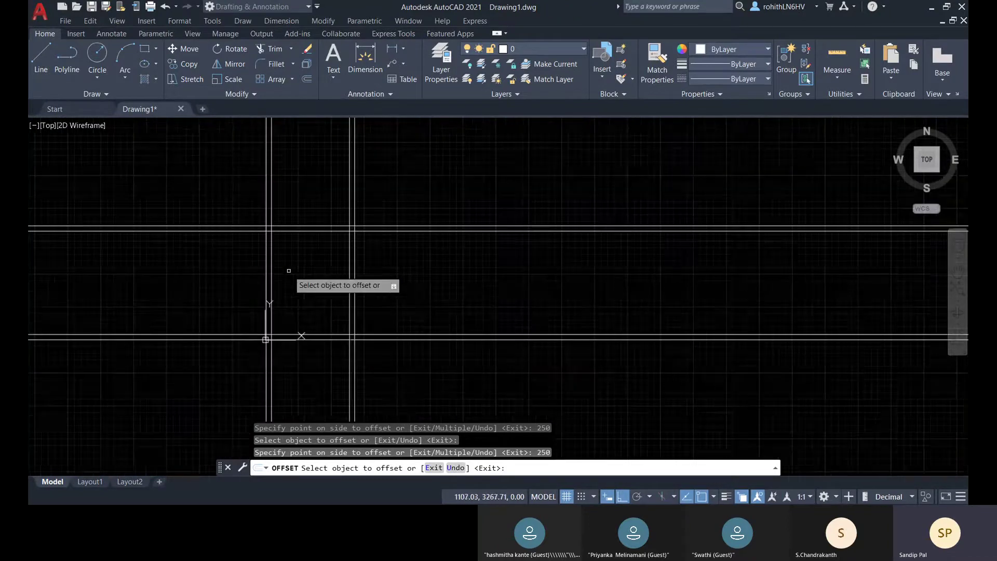
click(263, 47)
click(419, 179)
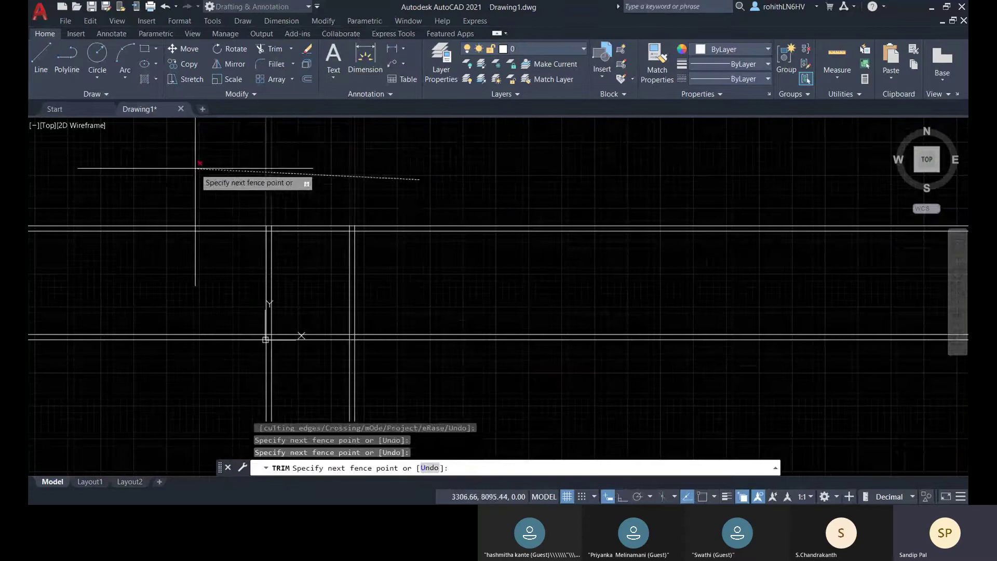
click(256, 178)
key(Return)
click(508, 404)
click(466, 183)
key(Return)
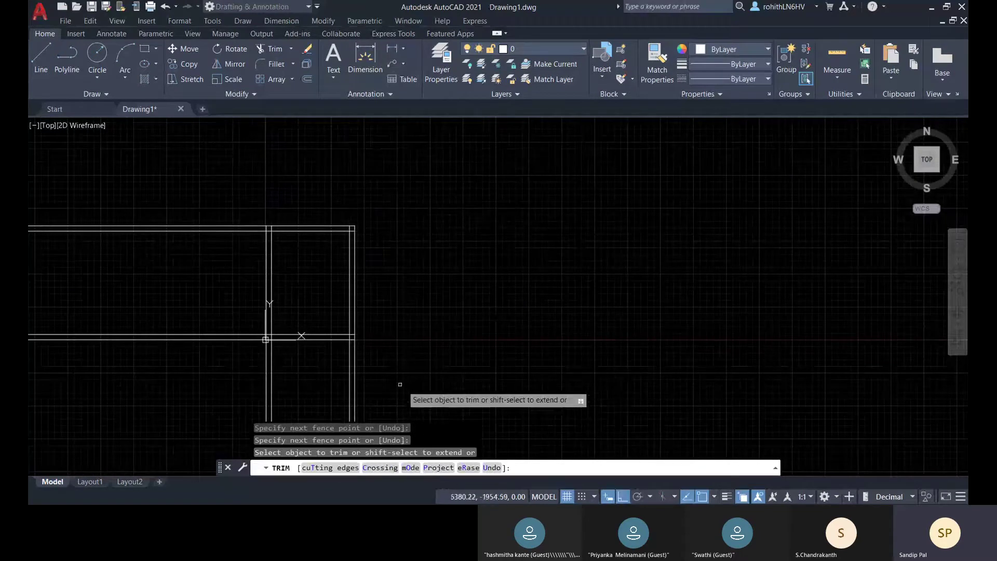
Step: Trim the construction line ends extending below and to the left of the outer rectangle with a fence around that corner
click(403, 393)
click(196, 401)
click(156, 207)
key(Return)
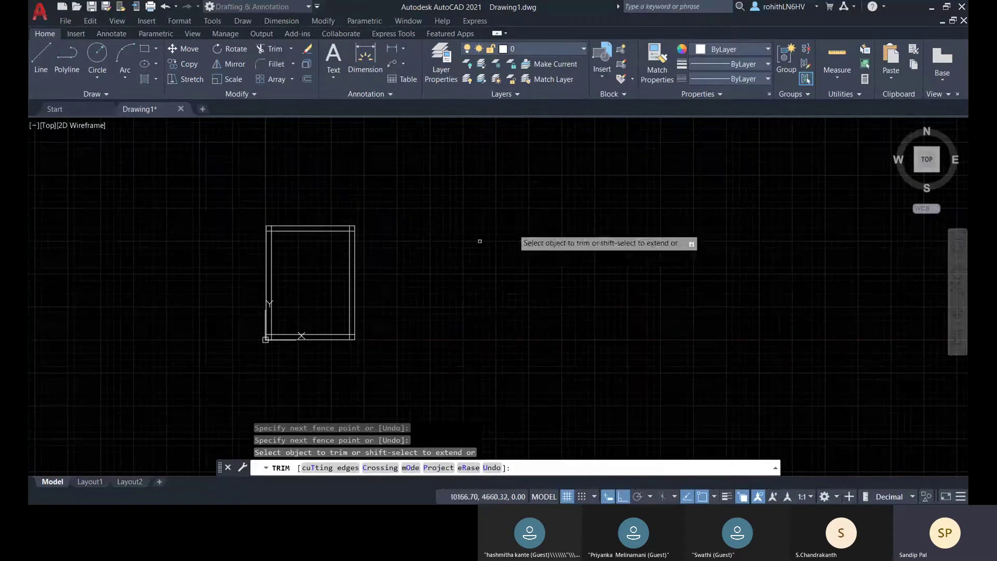
Step: Trim the inner wall line overlaps inside the lower-right corner of the room
scroll(347, 344, up, 4)
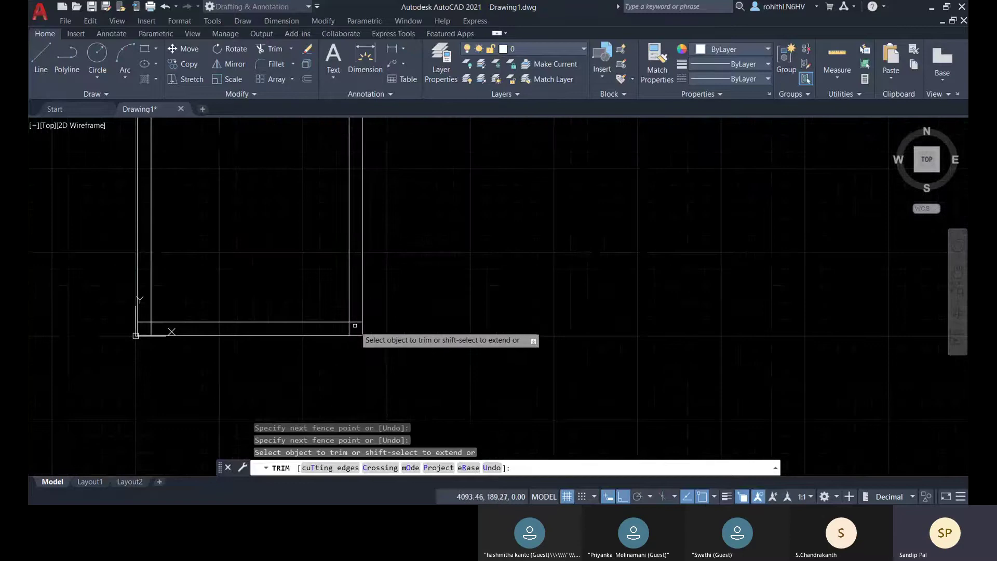
click(351, 339)
key(Return)
click(357, 328)
key(Return)
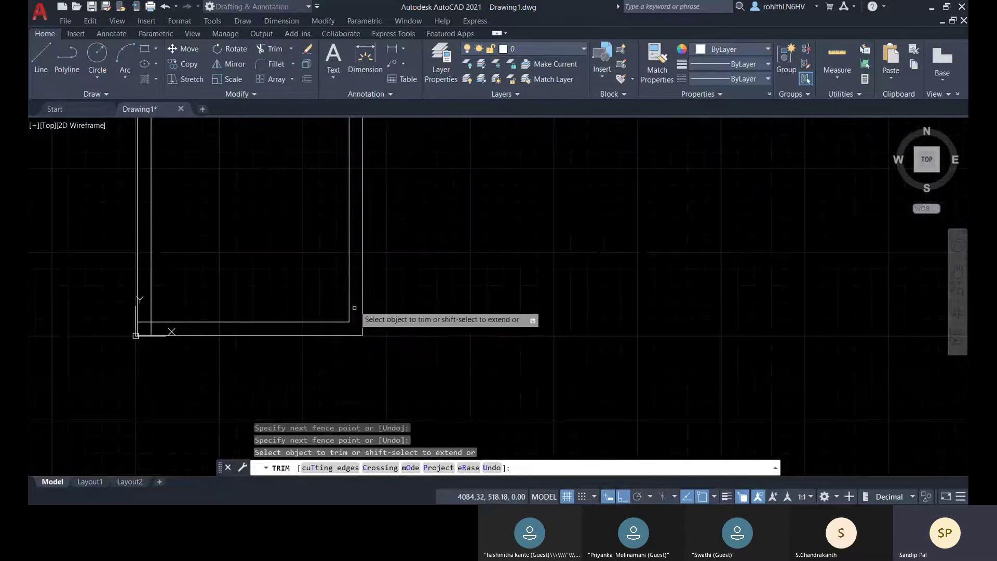
Step: Trim the wall line overlaps inside the upper-right and upper-left corners of the room with fence selections
scroll(356, 274, down, 4)
scroll(366, 194, up, 4)
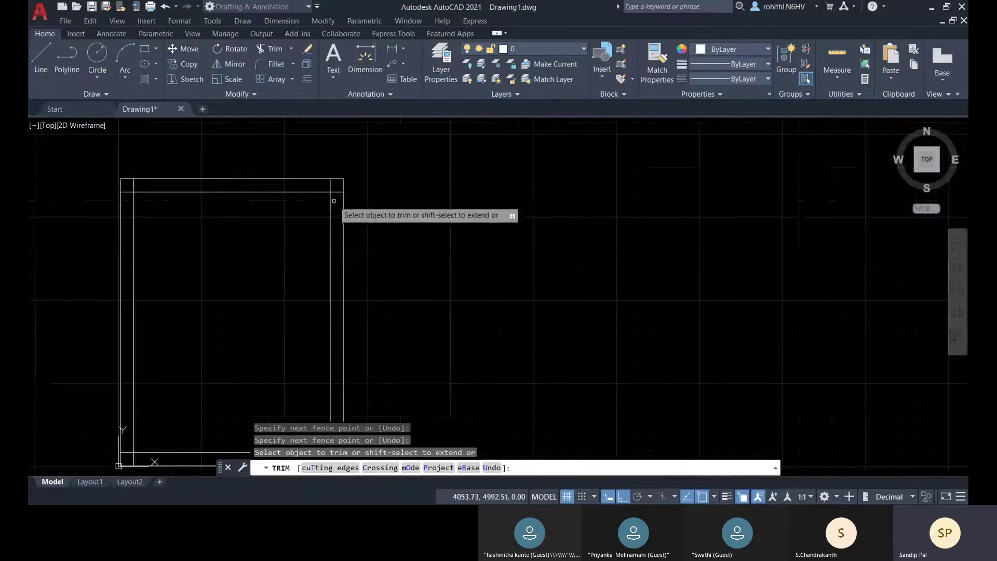
click(344, 210)
key(Return)
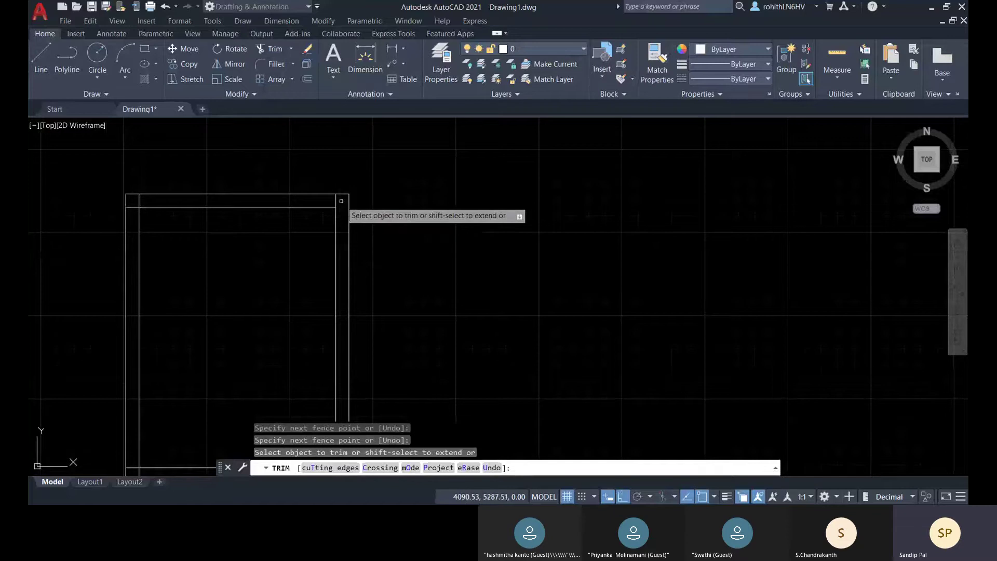
click(325, 205)
key(Return)
click(134, 201)
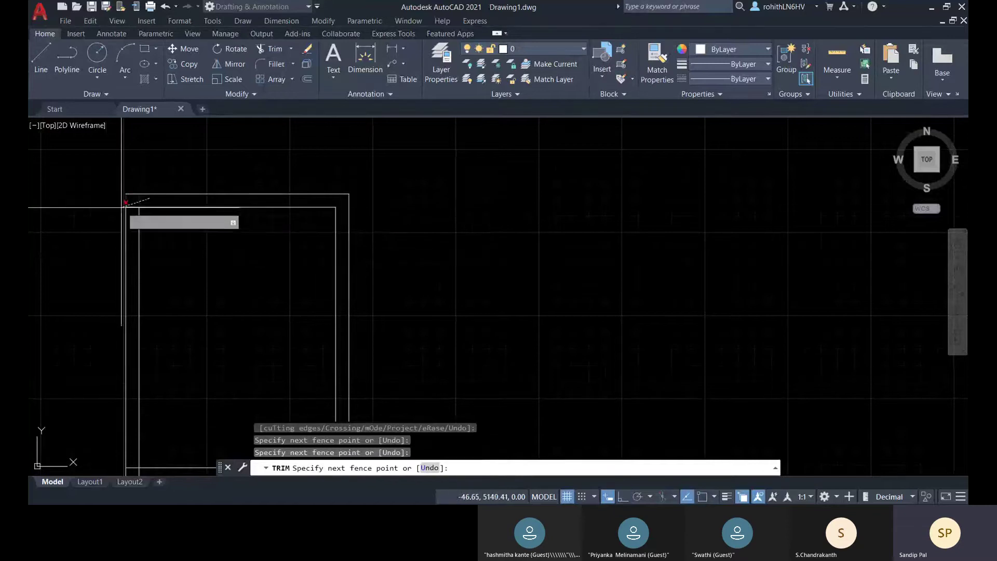
key(Return)
Step: Trim the wall line overlaps inside the lower-left corner of the room with a fence and finish trimming
scroll(130, 210, down, 3)
scroll(189, 383, up, 5)
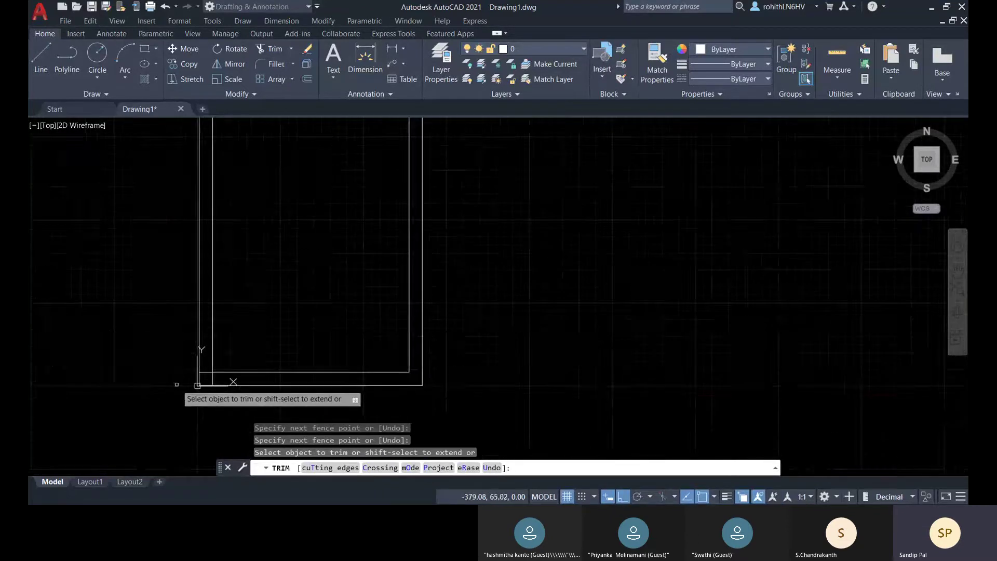
click(154, 398)
key(Return)
click(158, 391)
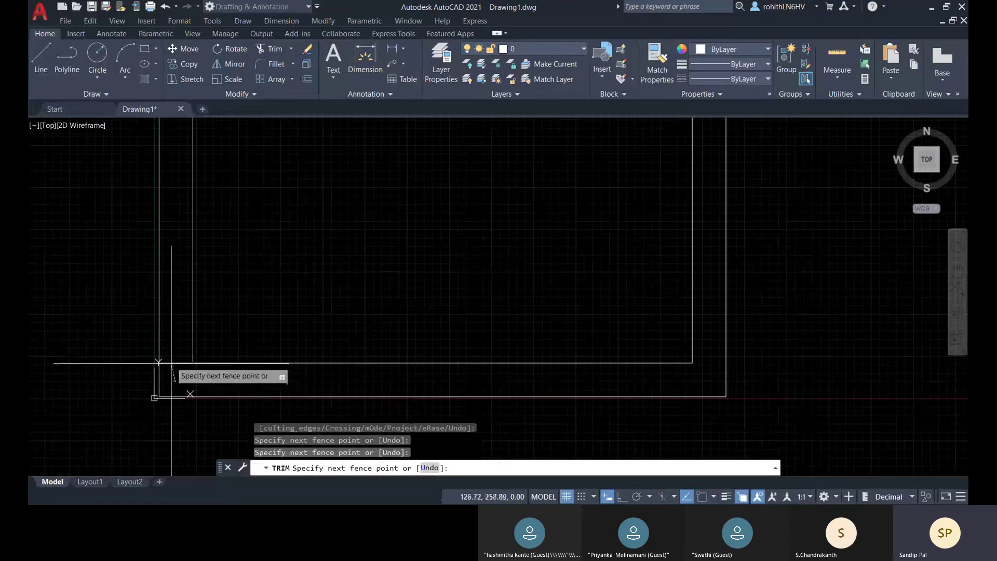
key(Return)
scroll(320, 249, down, 4)
right_click(317, 232)
click(343, 237)
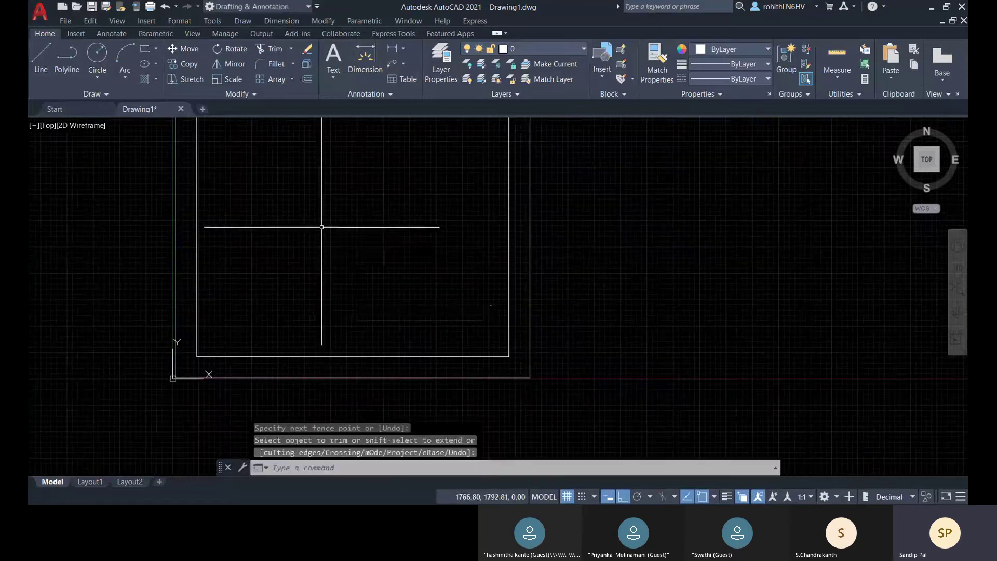
Step: Draw two rays from a common start point at about (10284, 39) beside the room, one vertically upward and one horizontally to the right
scroll(322, 222, down, 5)
scroll(345, 222, up, 4)
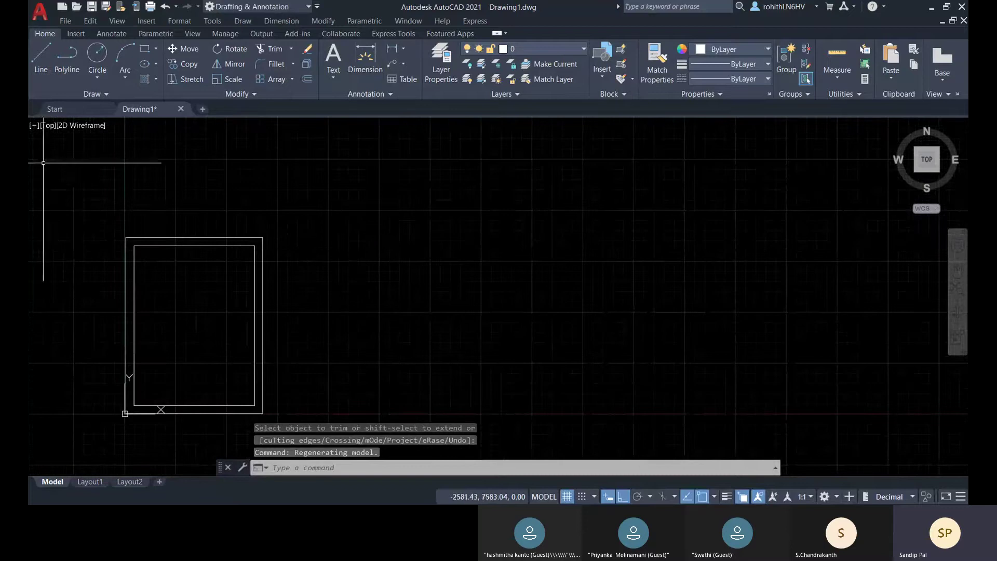
click(95, 94)
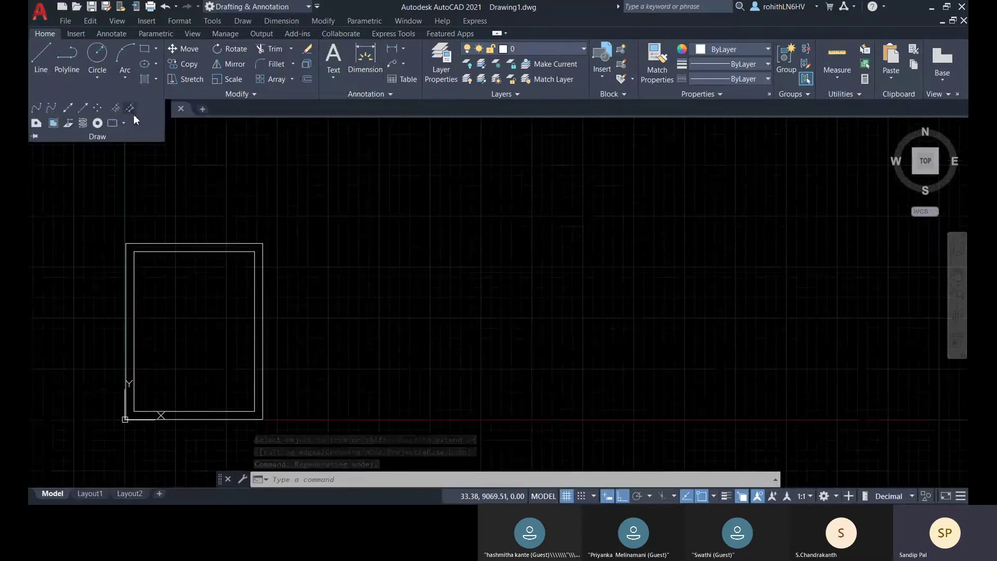
click(82, 109)
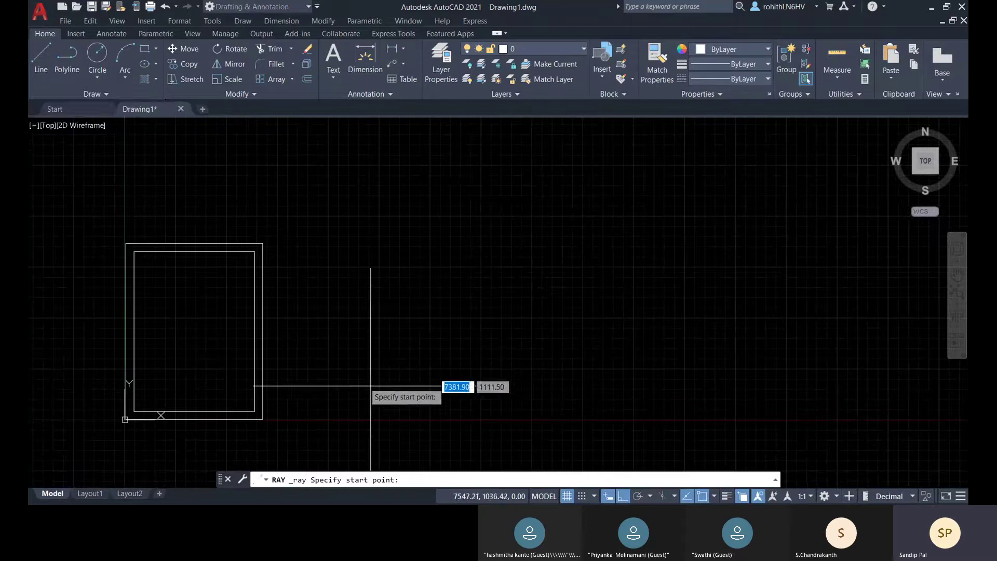
middle_drag(390, 418, 393, 387)
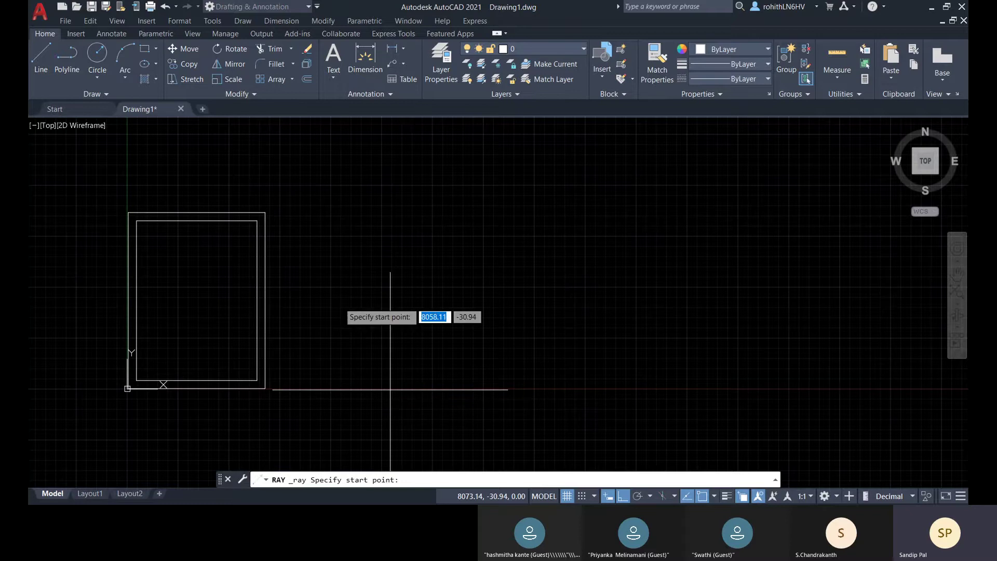
scroll(472, 351, down, 5)
scroll(435, 374, up, 4)
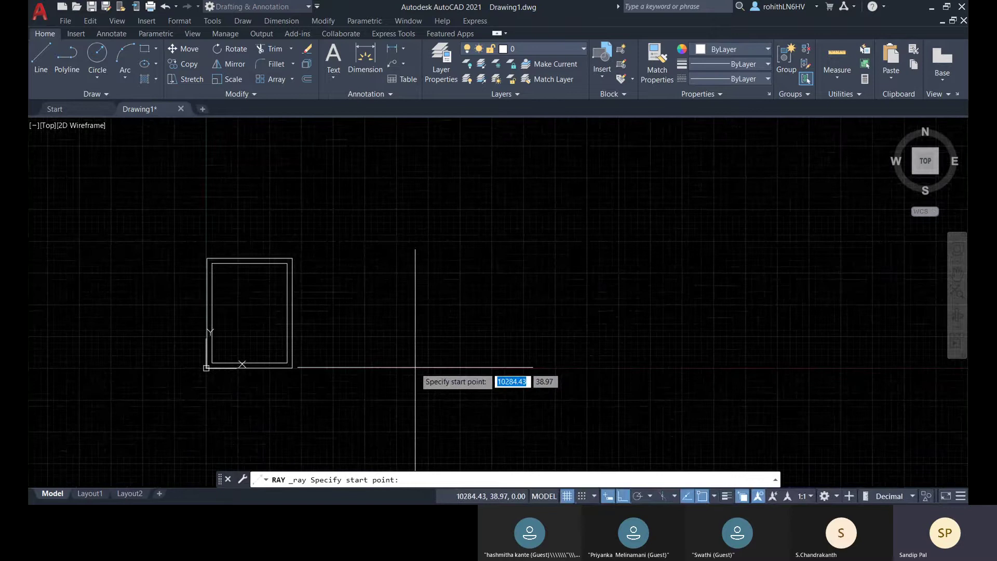
click(415, 368)
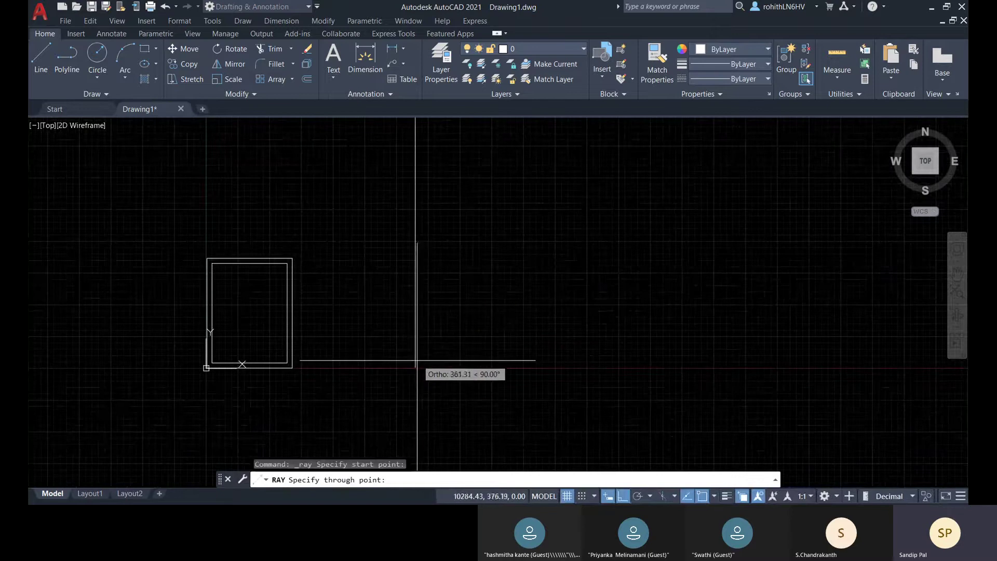
middle_drag(416, 236, 397, 250)
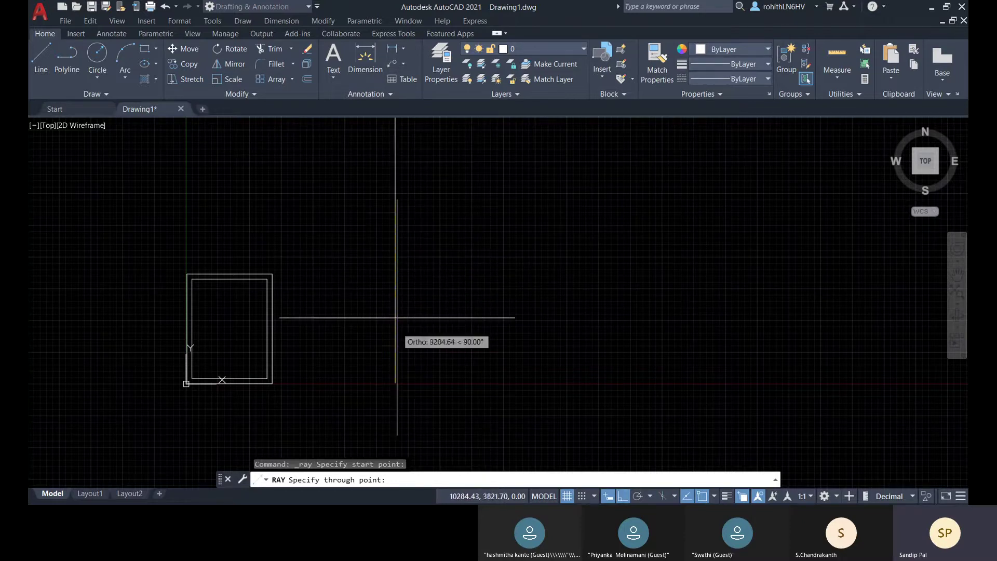
click(395, 295)
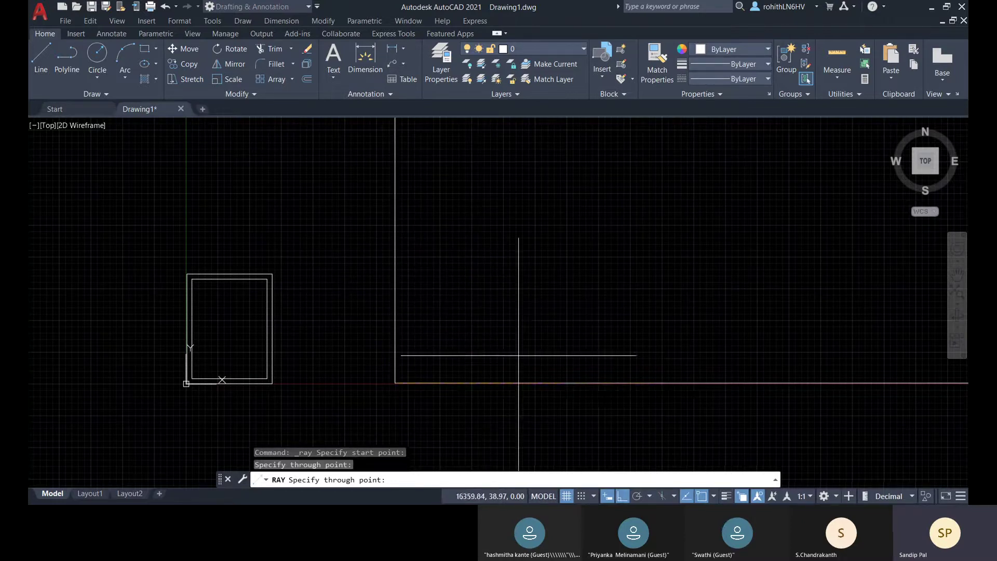
click(657, 372)
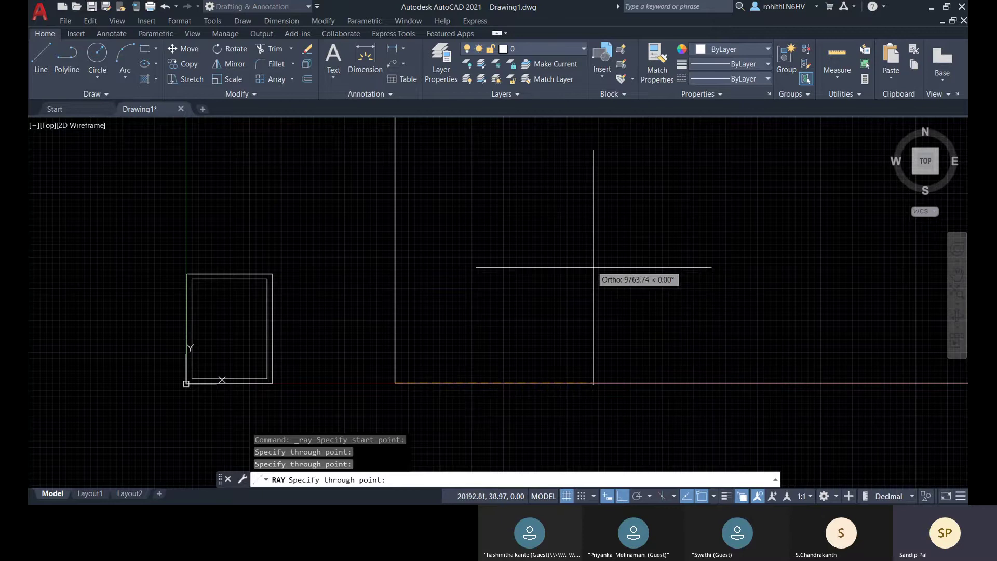
key(Return)
Step: Undo the rays and trims back past the last offset, and redo that offset to restore the full set of construction lines
scroll(385, 369, down, 5)
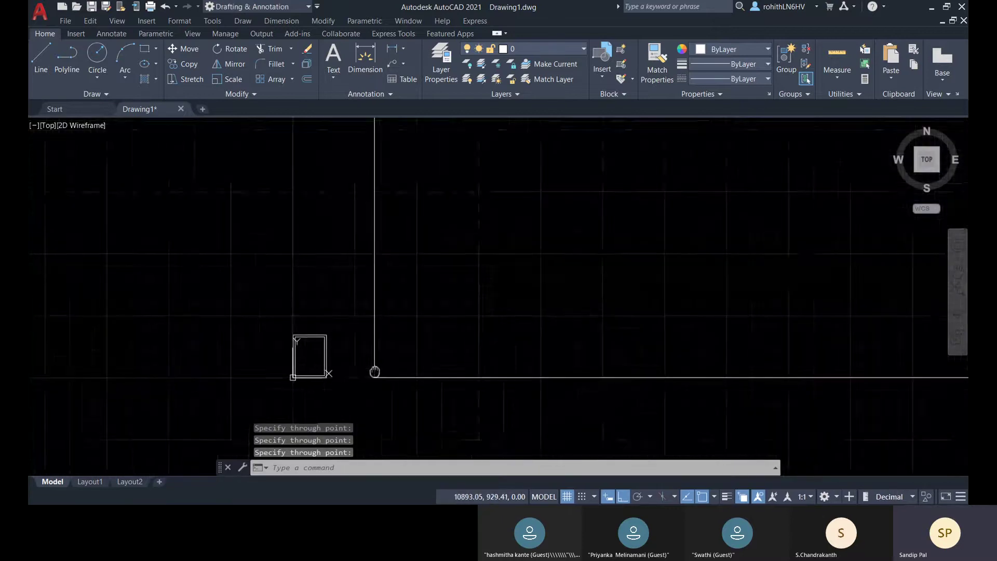
scroll(372, 369, up, 8)
middle_drag(372, 369, 429, 275)
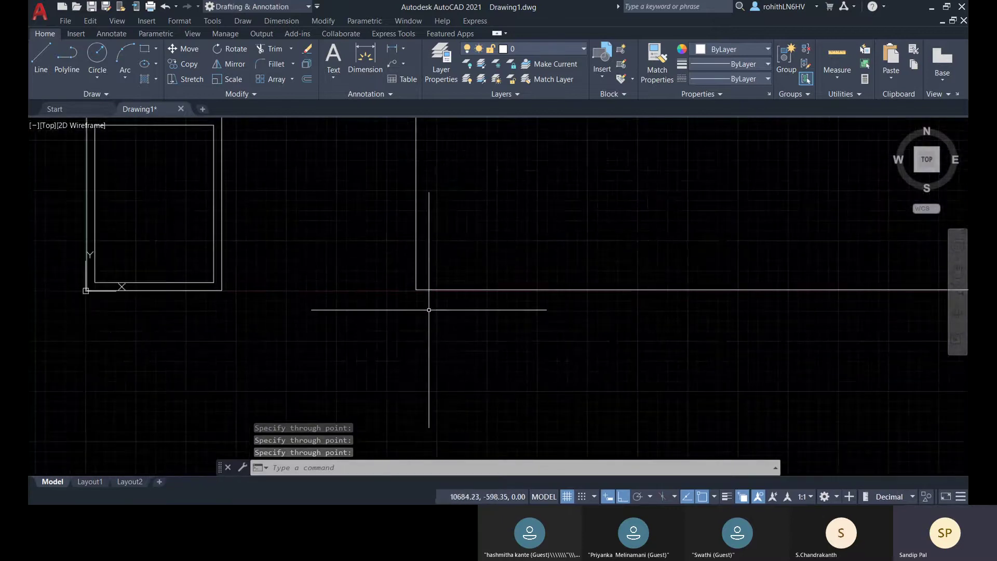
scroll(430, 312, down, 2)
middle_drag(429, 312, 407, 329)
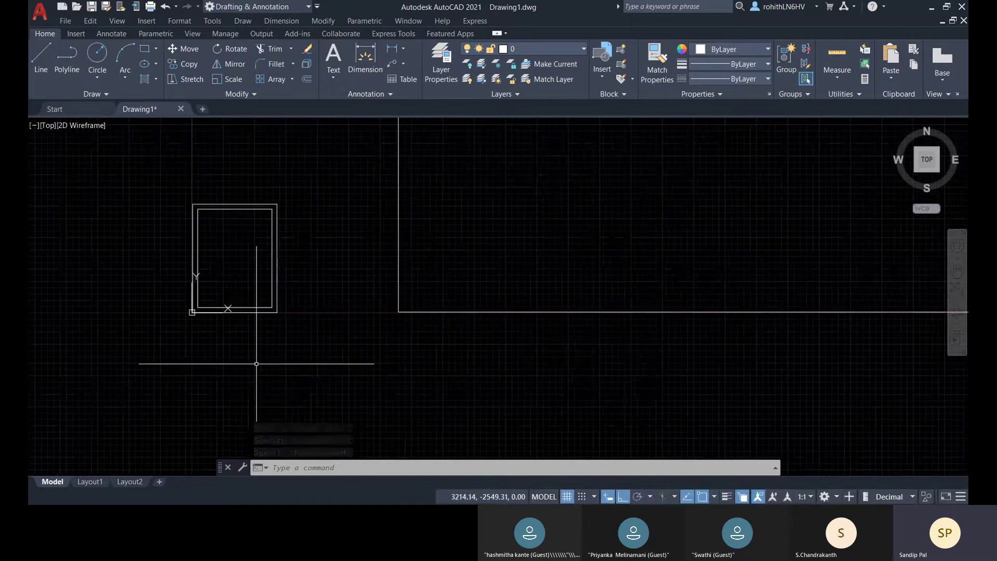
scroll(257, 364, up, 8)
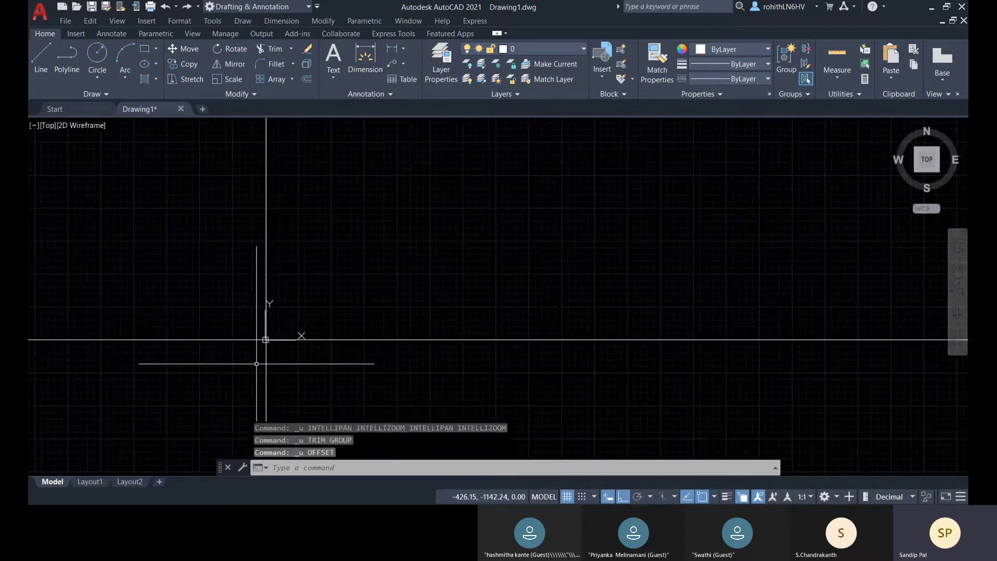
key(ctrl+y)
scroll(362, 369, down, 5)
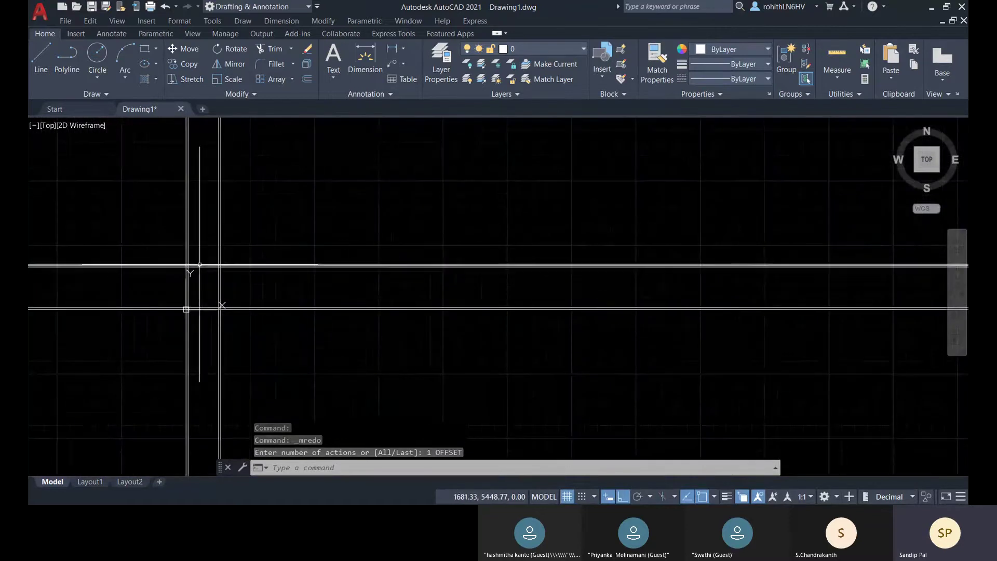
Step: Select all horizontal and vertical construction lines with crossing windows to examine them, and clear the selection
middle_drag(282, 252, 370, 249)
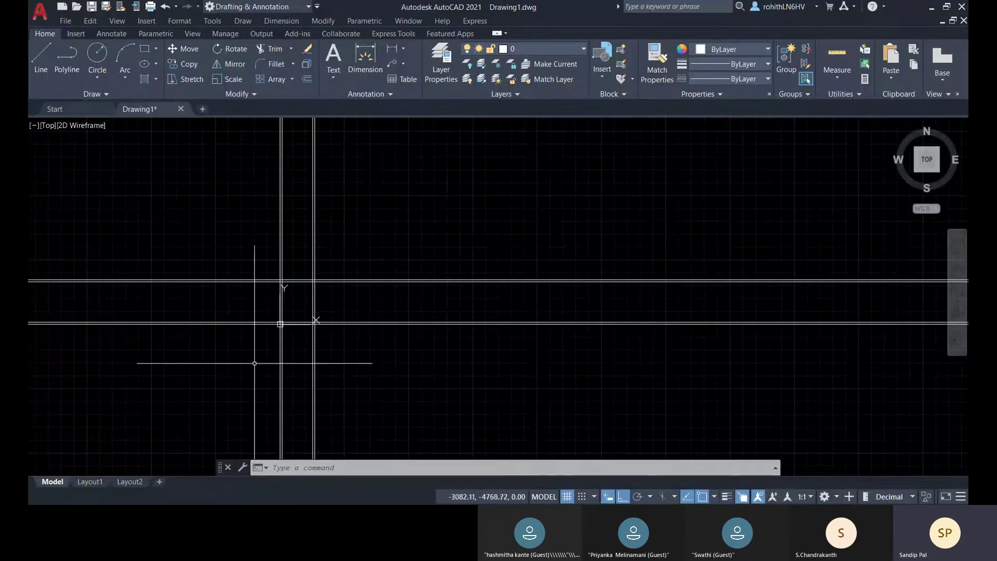
scroll(327, 345, up, 2)
middle_drag(322, 344, 341, 346)
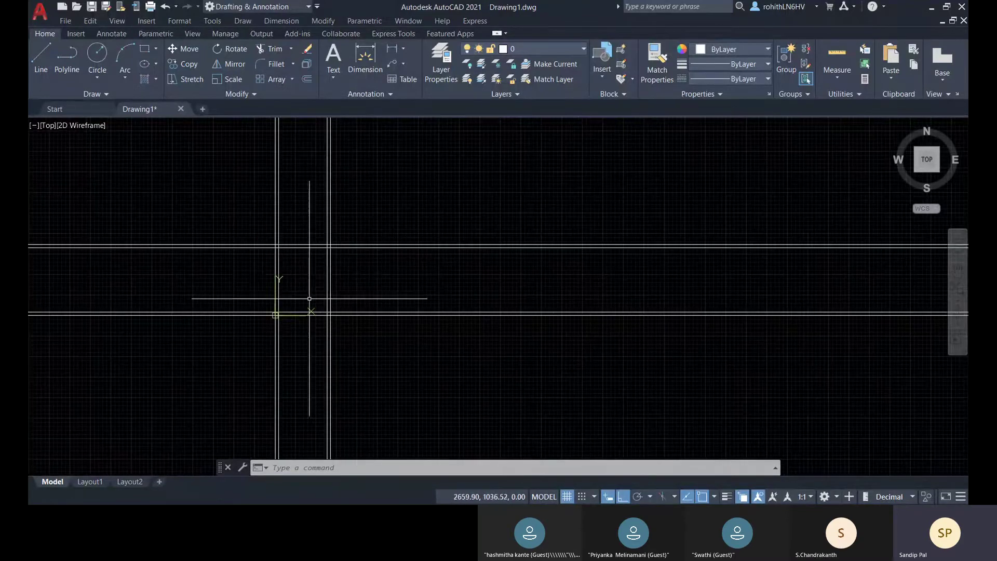
middle_drag(481, 272, 457, 278)
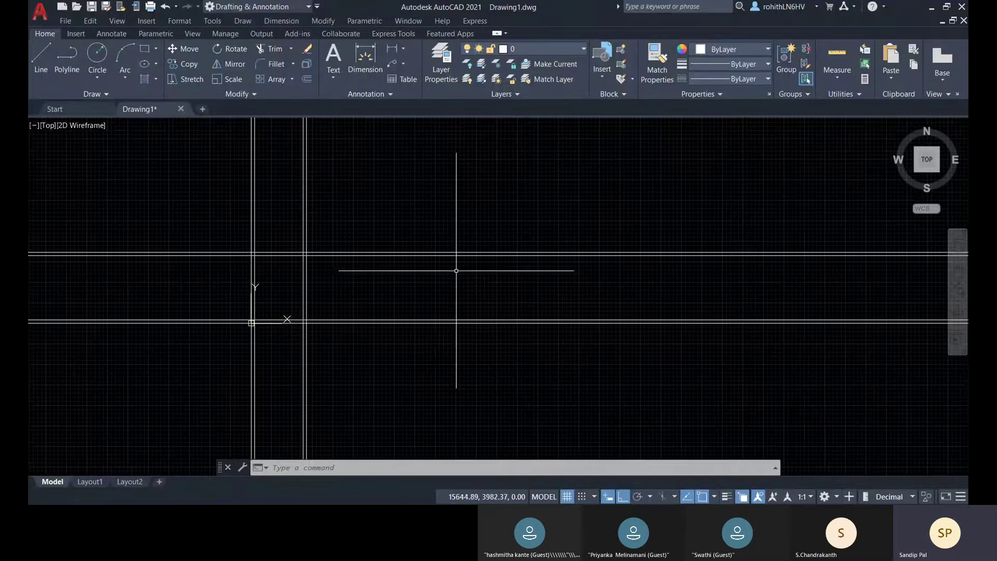
click(488, 345)
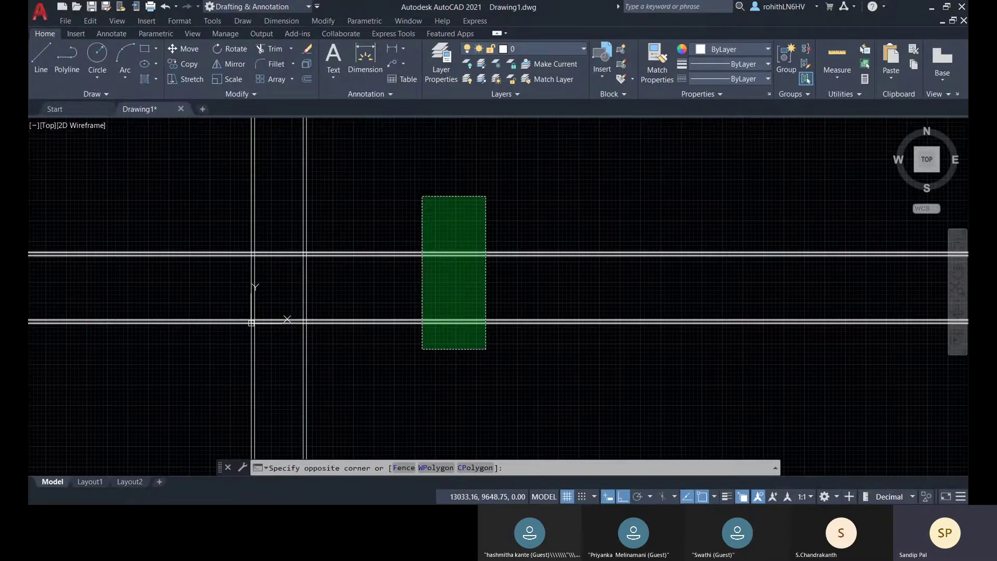
click(421, 200)
click(367, 364)
click(241, 390)
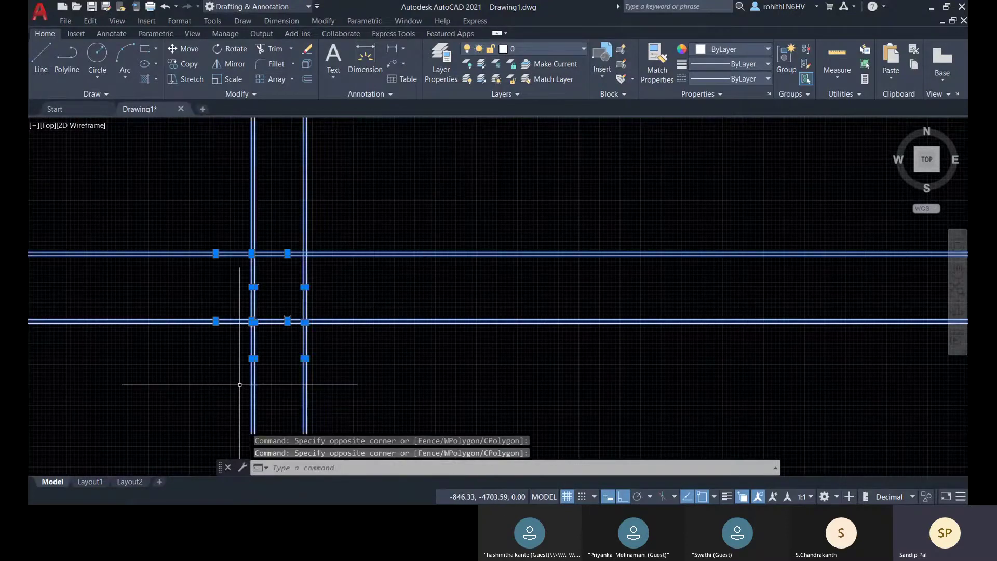
key(Escape)
key(Escape)
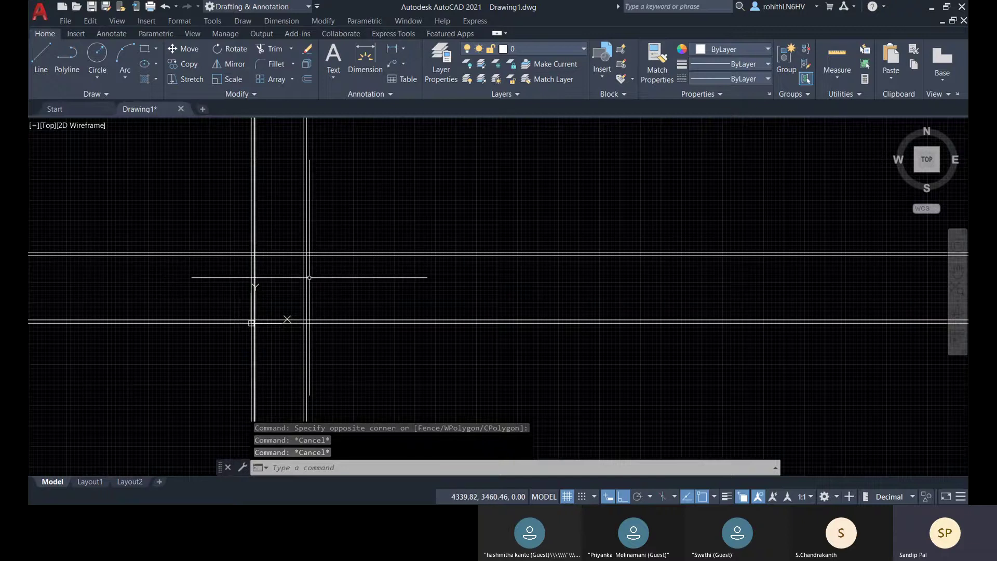
Step: Examine how far the horizontal construction lines extend by selecting and deselecting them, and try to redo the last undone action
scroll(311, 278, up, 4)
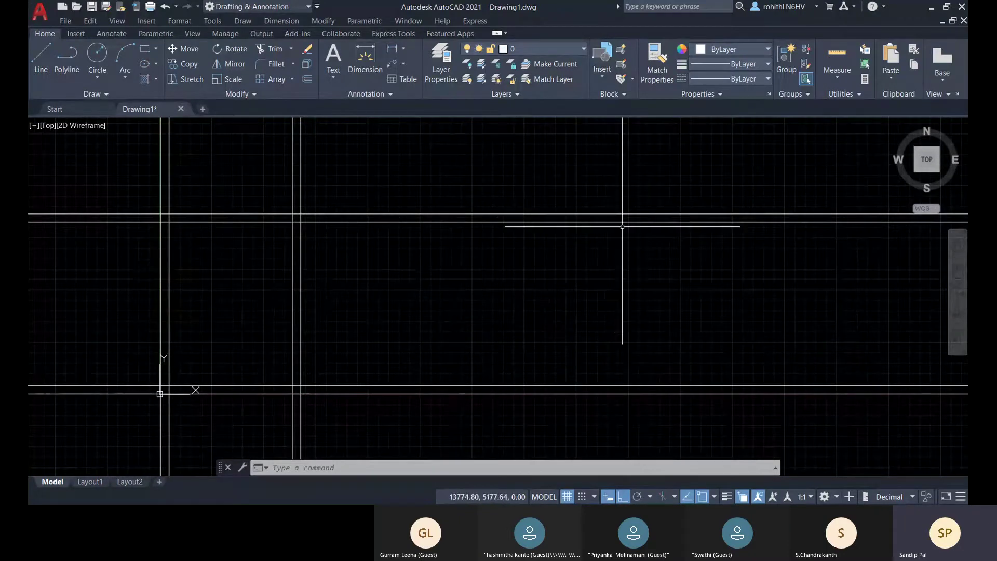
scroll(608, 244, down, 6)
middle_drag(584, 265, 358, 311)
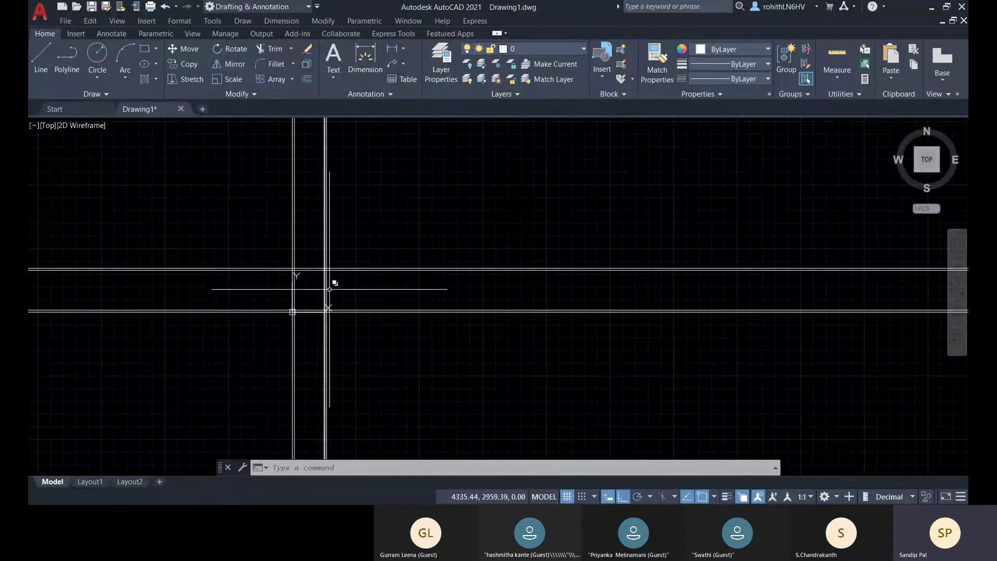
scroll(330, 289, down, 4)
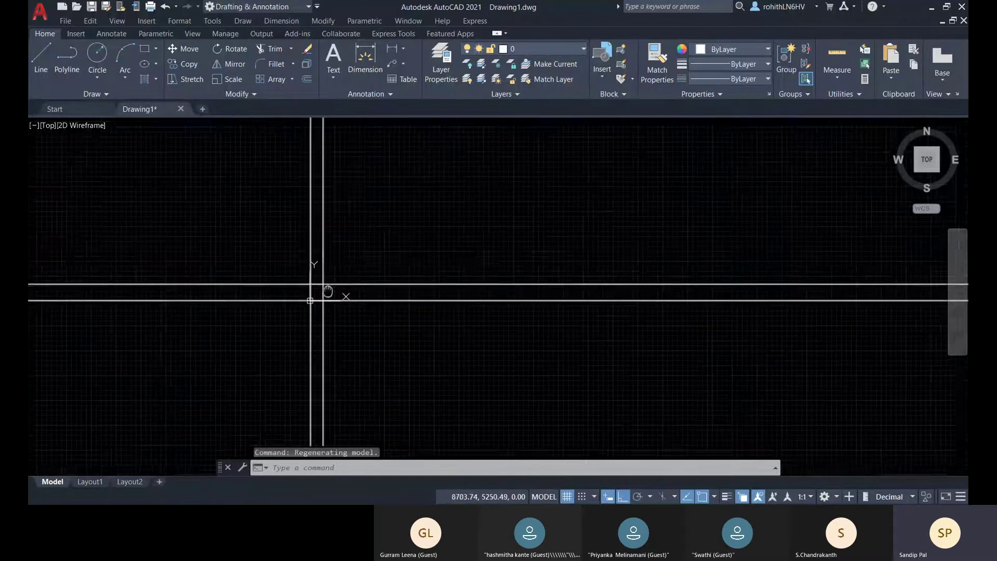
click(403, 326)
click(390, 265)
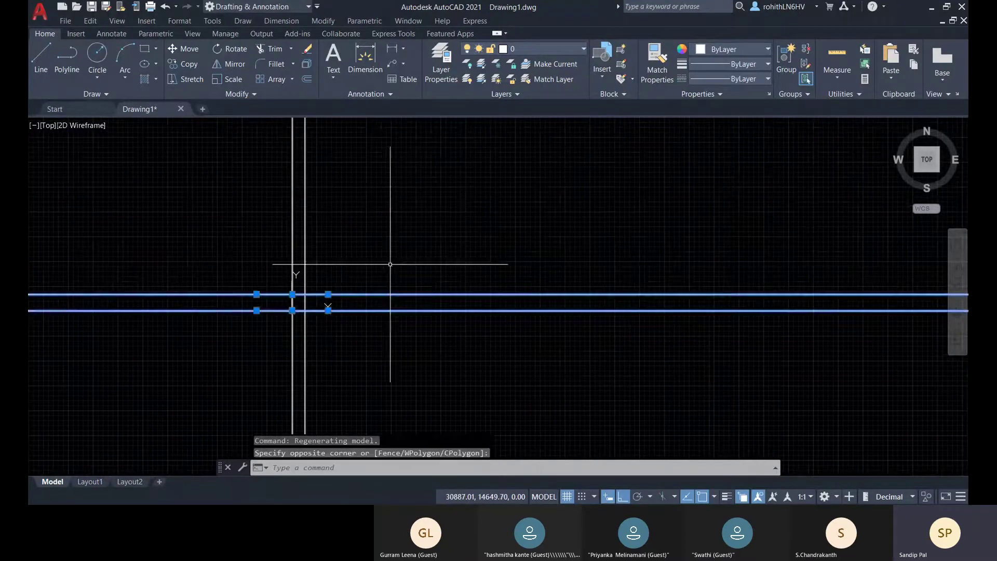
key(Escape)
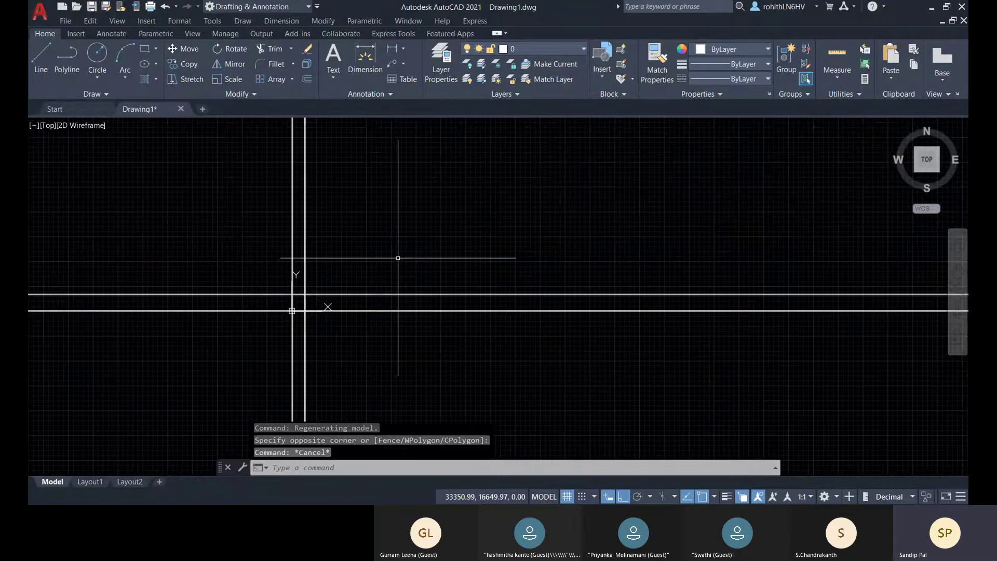
key(ctrl+y)
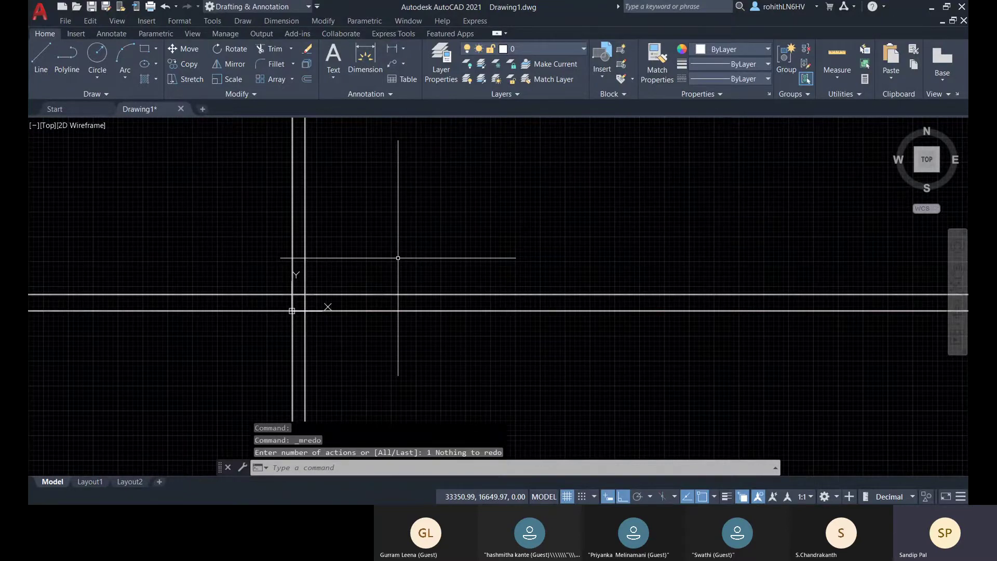
Step: Draw two rays from a common start point at about (82493, 13151), one vertically upward and one horizontally to the right
middle_drag(423, 258, 313, 357)
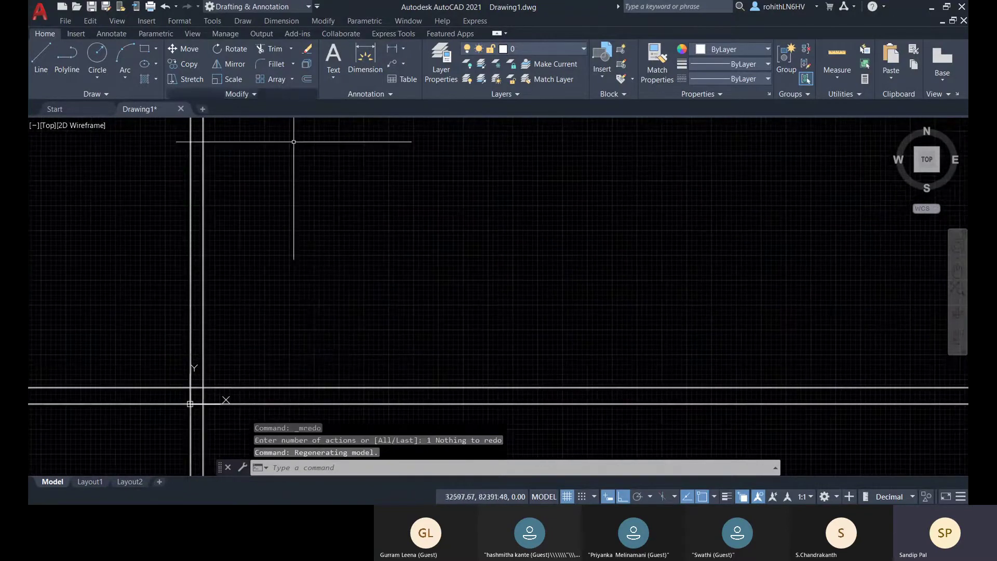
click(97, 102)
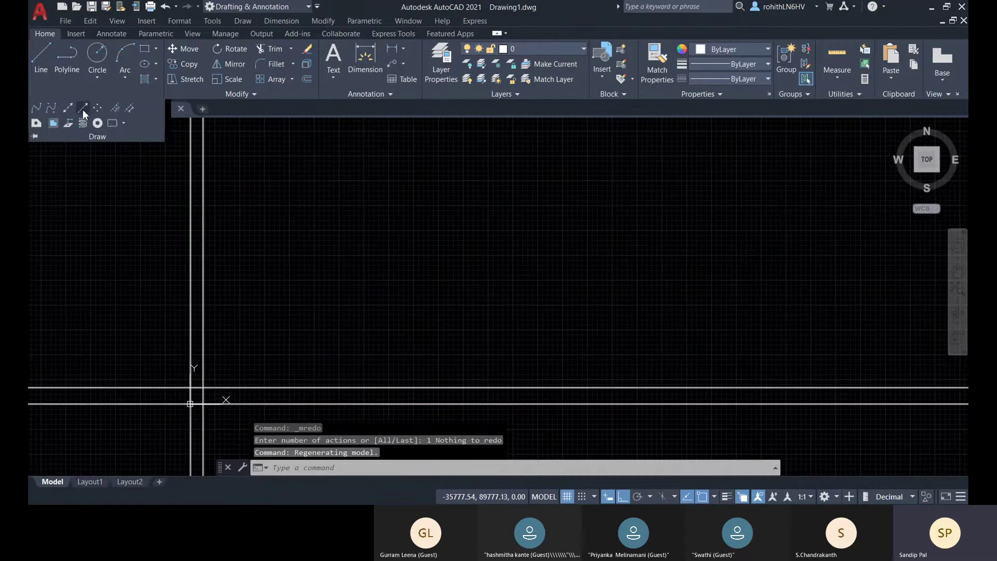
click(82, 109)
click(452, 361)
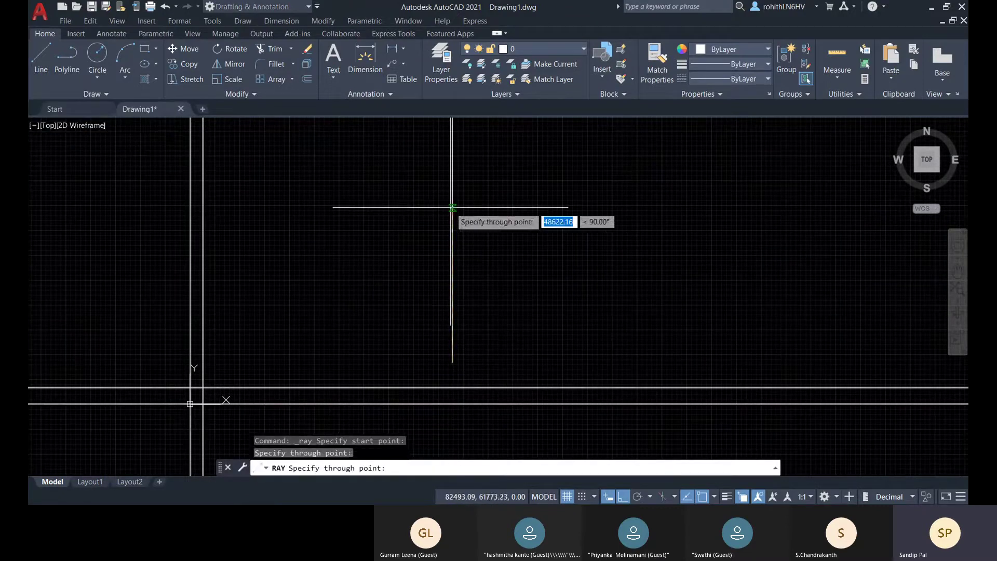
click(452, 207)
middle_drag(696, 303, 455, 340)
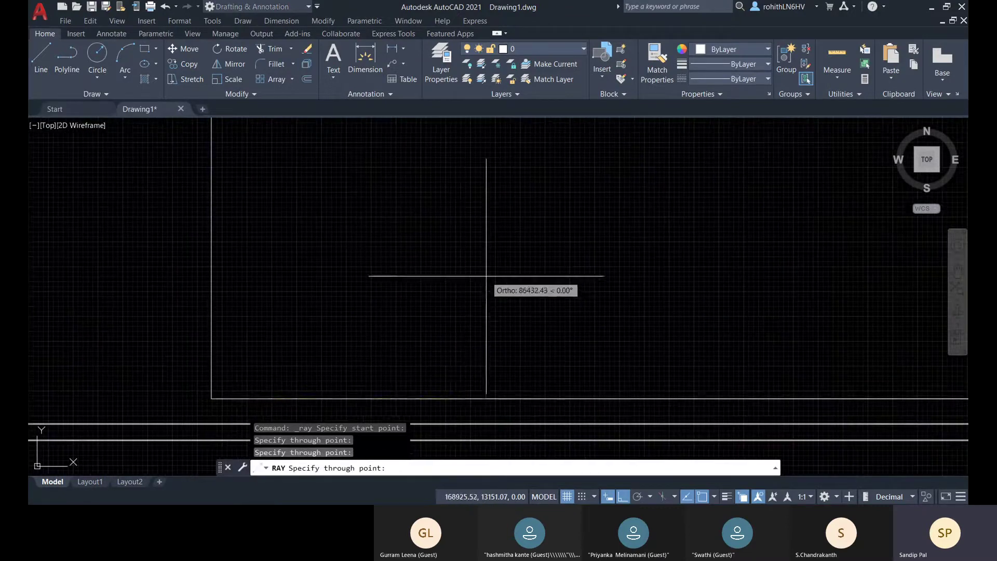
key(Return)
scroll(276, 361, down, 5)
middle_drag(253, 372, 269, 367)
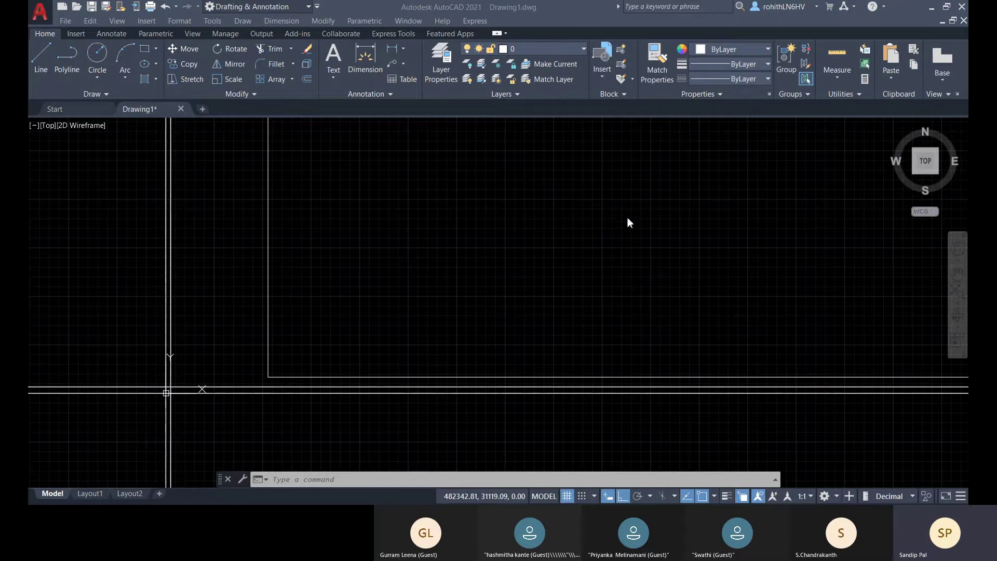
Step: Erase all the construction lines and rays from the drawing with one crossing selection
click(751, 111)
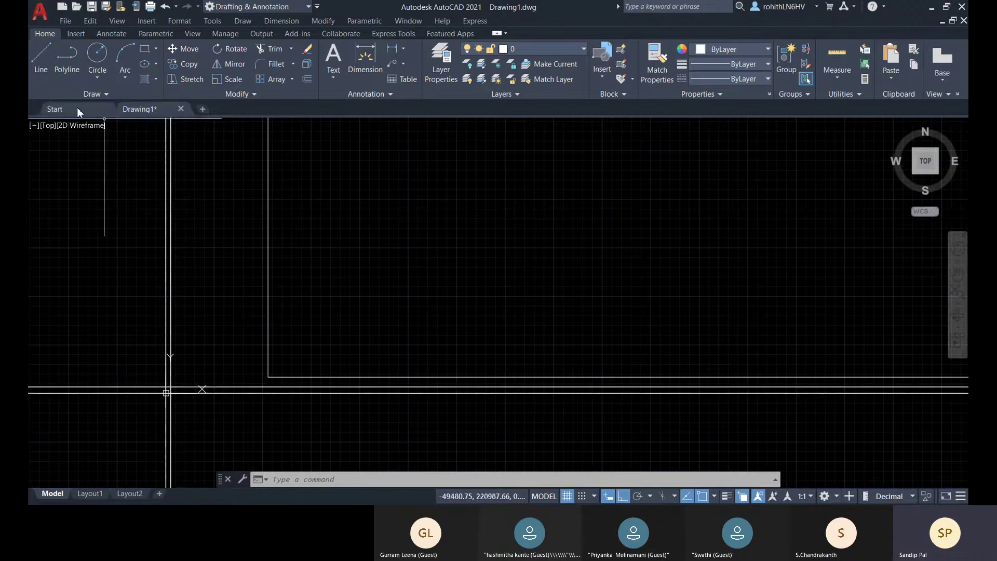
middle_drag(201, 208, 200, 267)
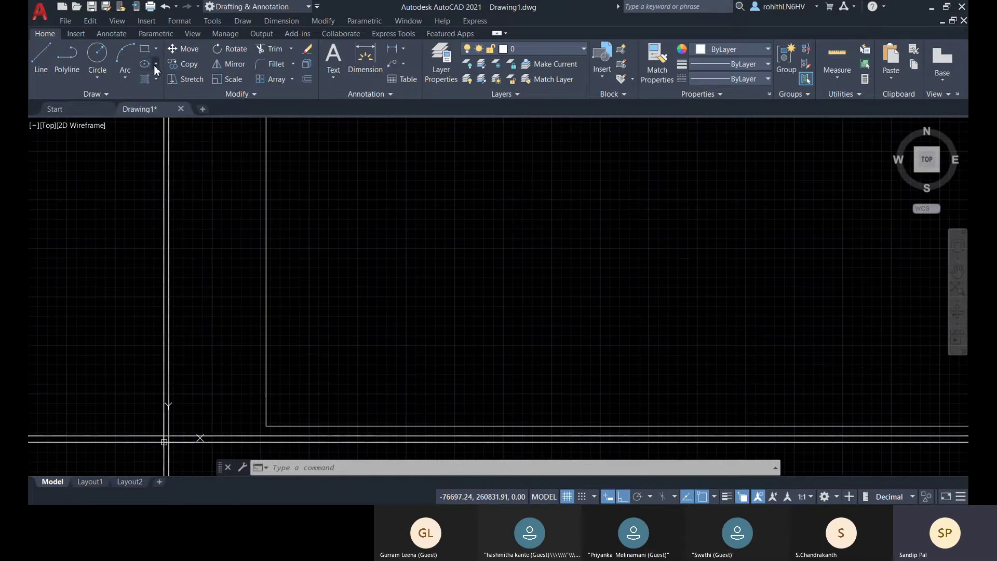
scroll(180, 359, down, 5)
click(337, 436)
click(62, 276)
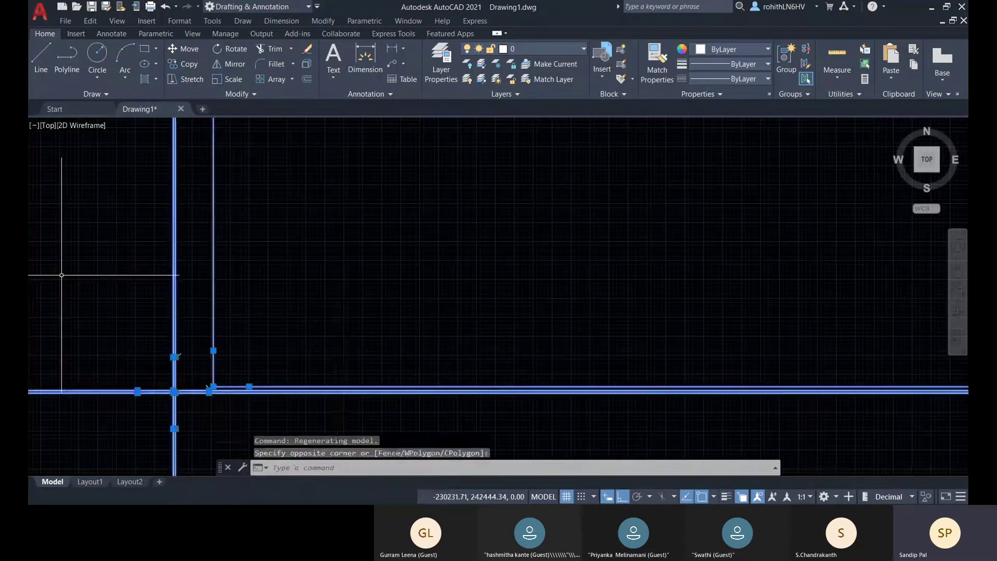
key(Delete)
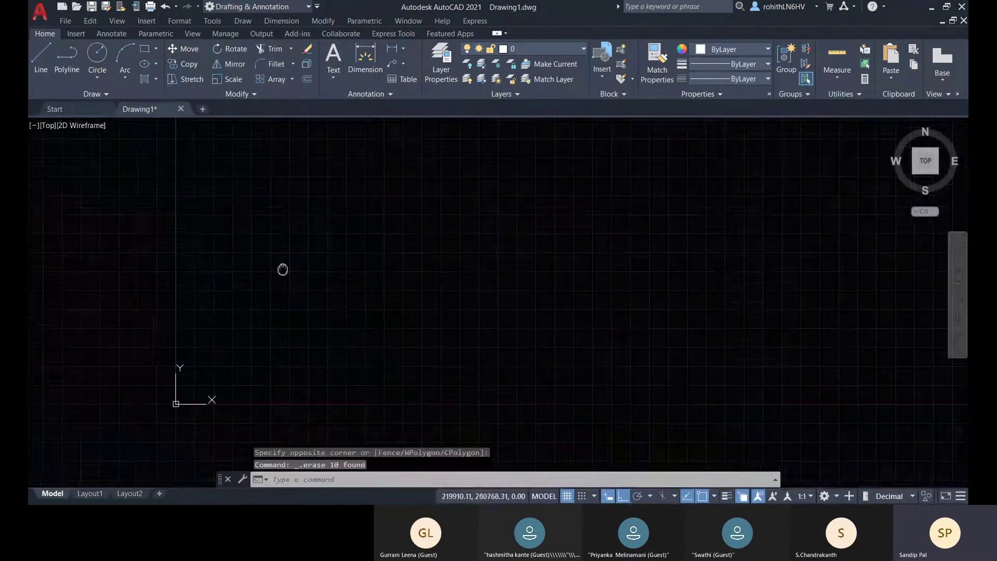
Step: Start a fit-point spline to the upper right of the origin and place its first five points along orthogonal directions
click(123, 92)
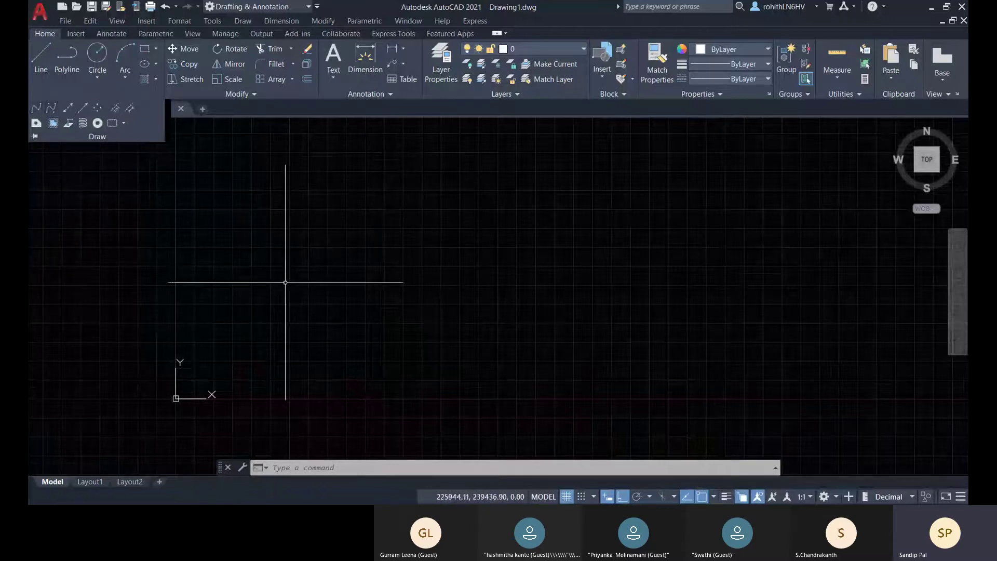
scroll(285, 283, down, 2)
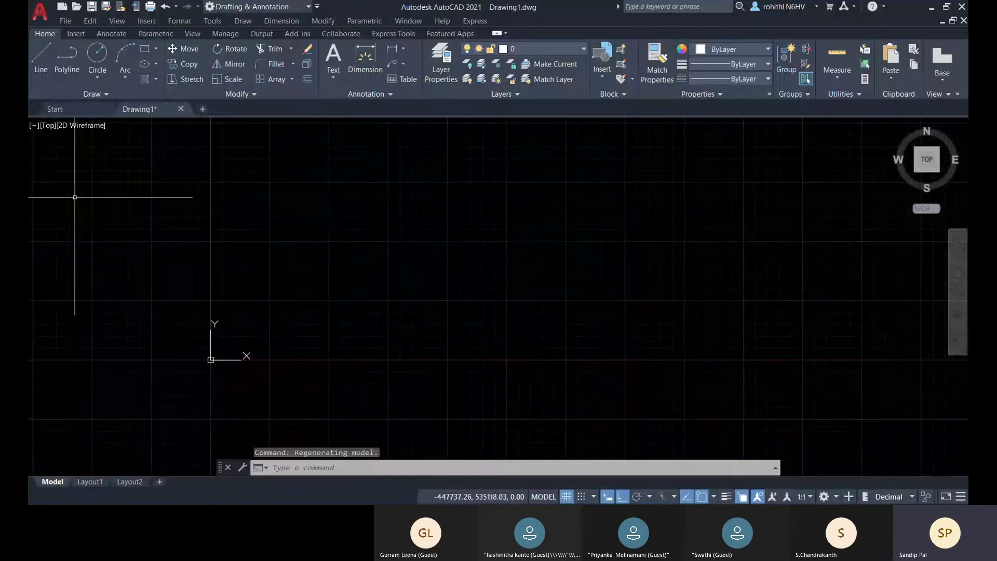
click(73, 94)
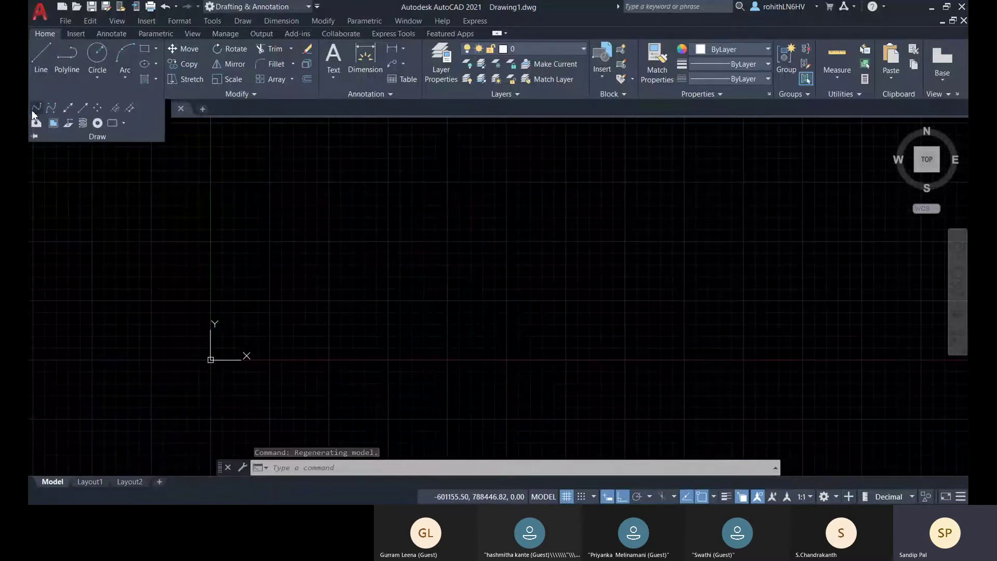
click(36, 109)
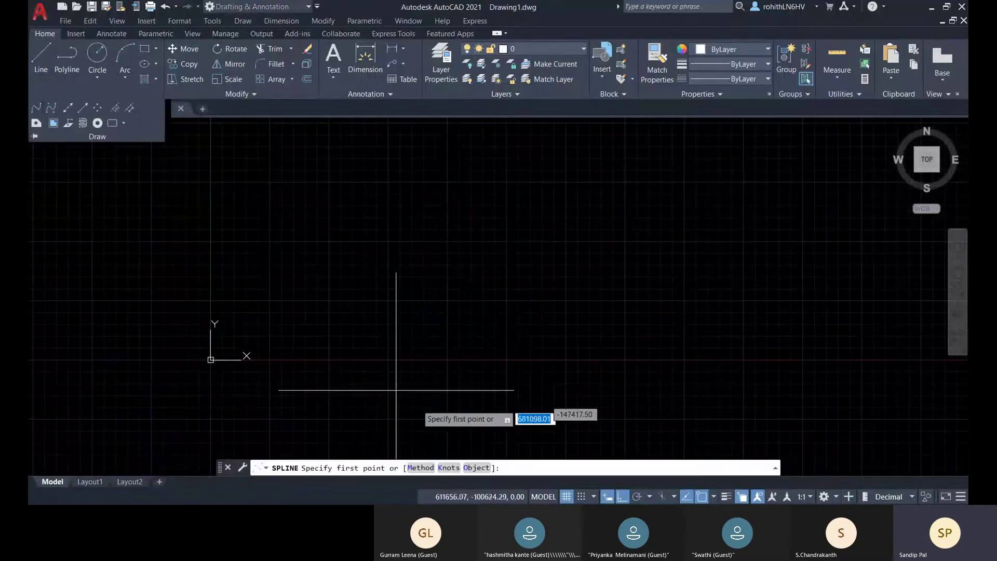
click(300, 297)
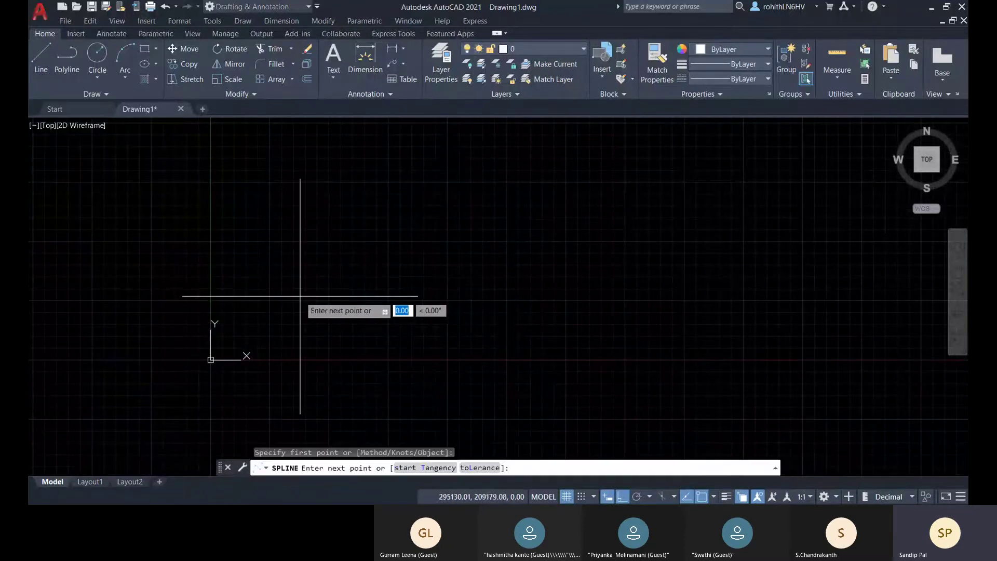
click(339, 239)
click(459, 196)
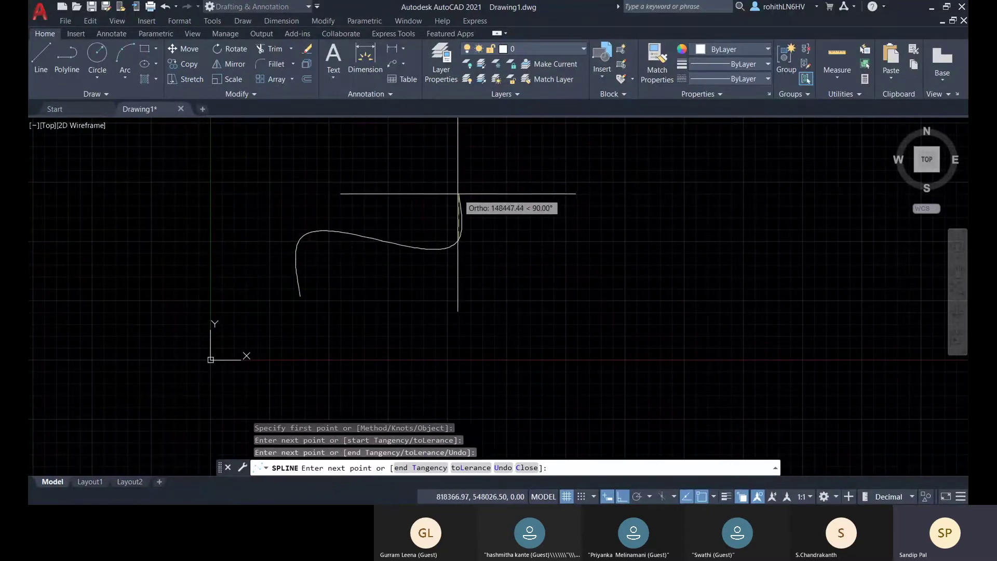
click(570, 237)
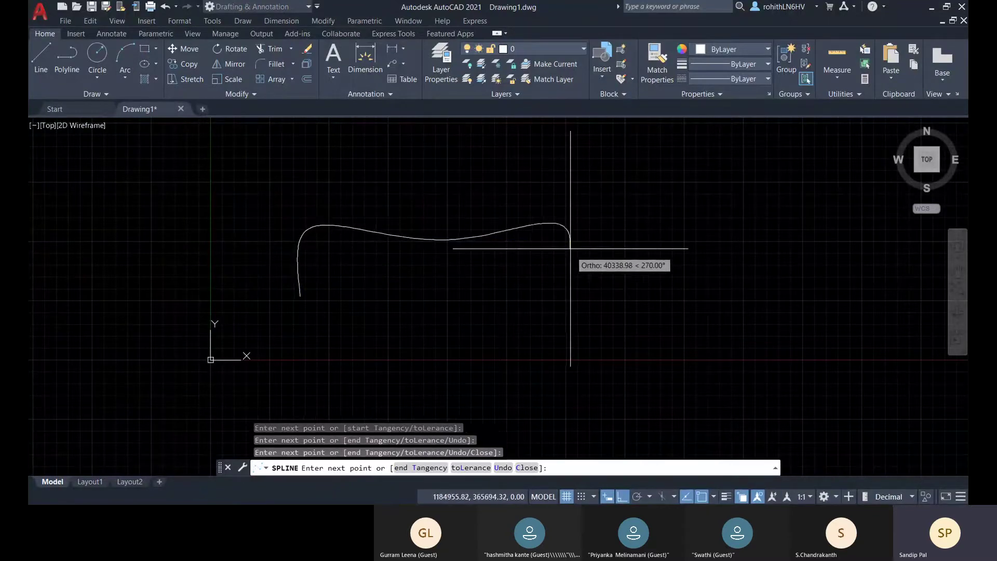
click(570, 321)
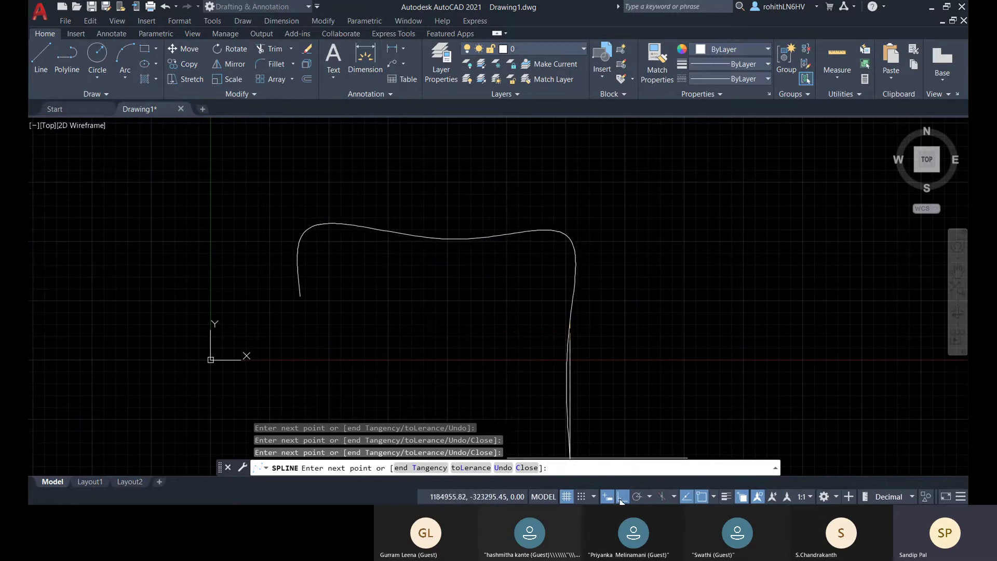
Step: Turn ortho off, add two freehand points along the spline's lower side, and close the curve
scroll(478, 399, down, 2)
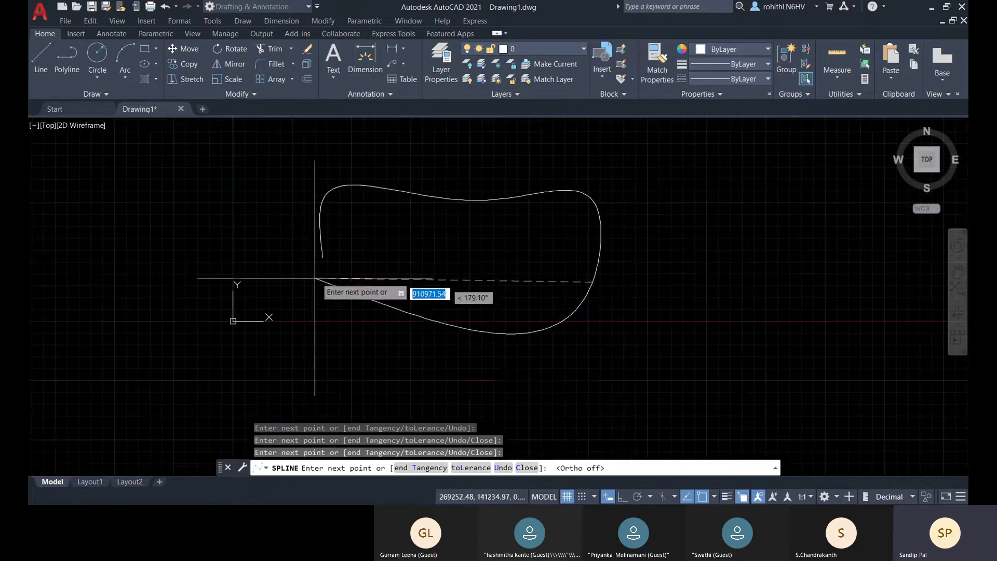
scroll(372, 378, up, 2)
click(425, 368)
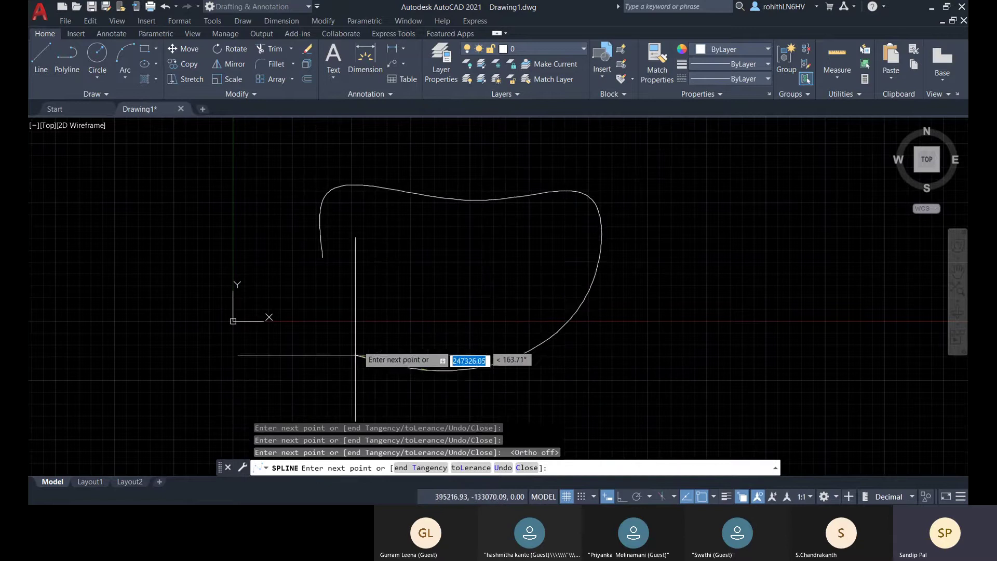
click(334, 305)
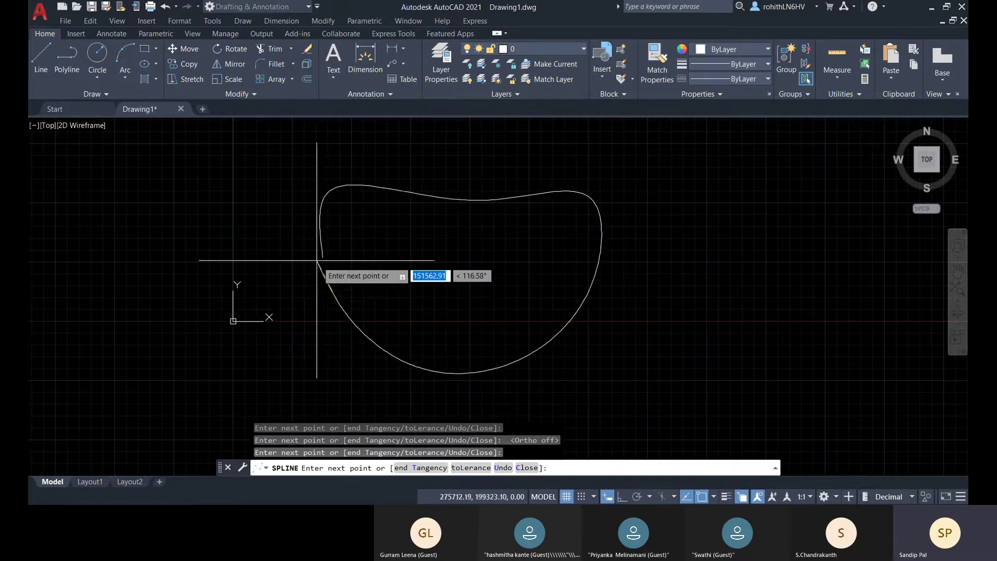
click(527, 468)
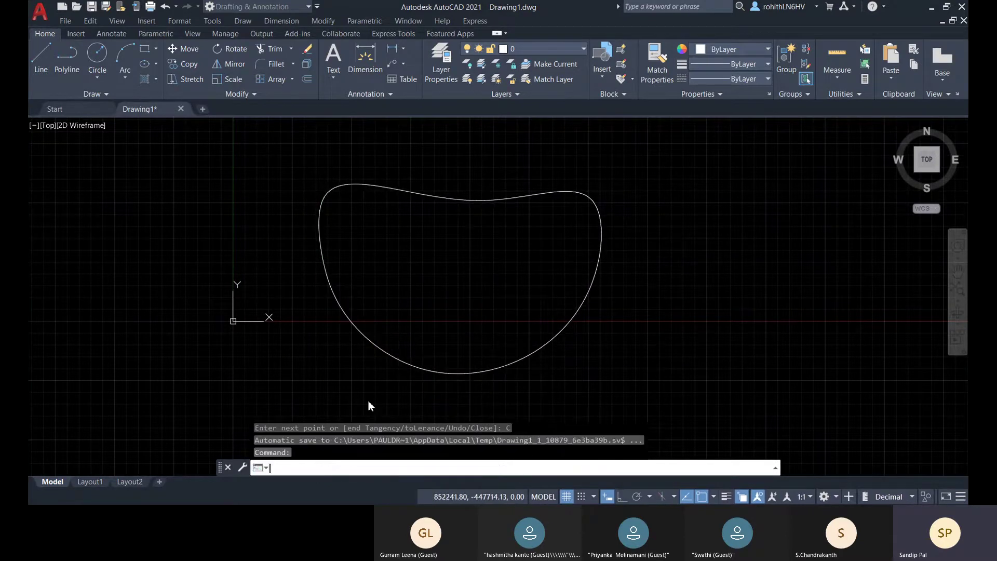
Step: Select the closed spline and stretch its top middle fit point upward and its starting fit point slightly down and to the left
click(365, 342)
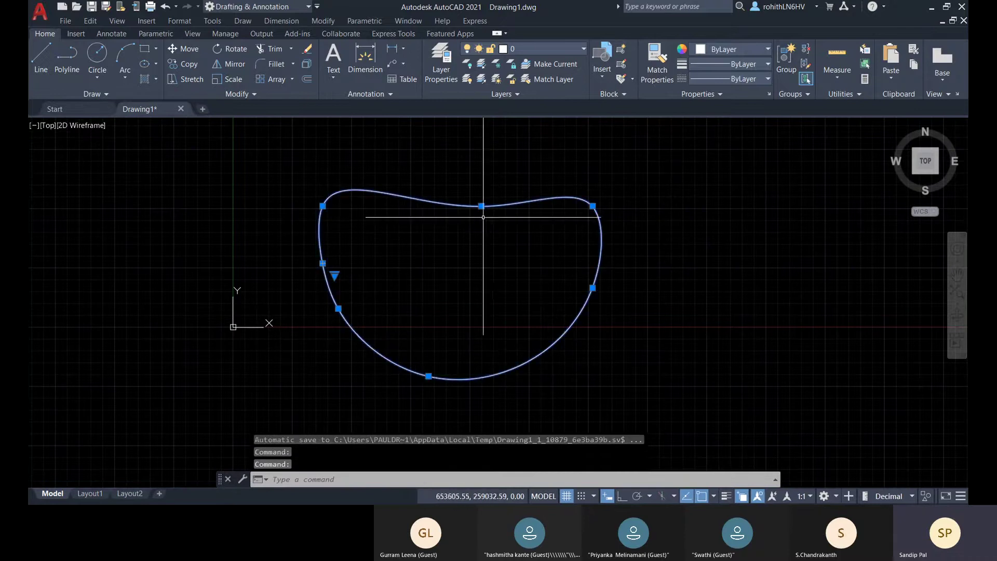
click(481, 206)
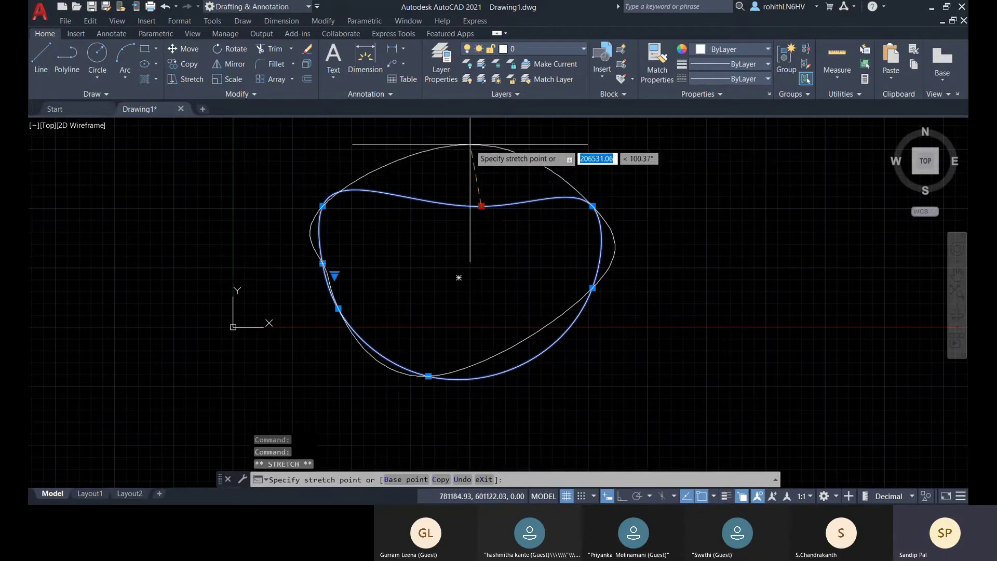
click(471, 193)
click(319, 329)
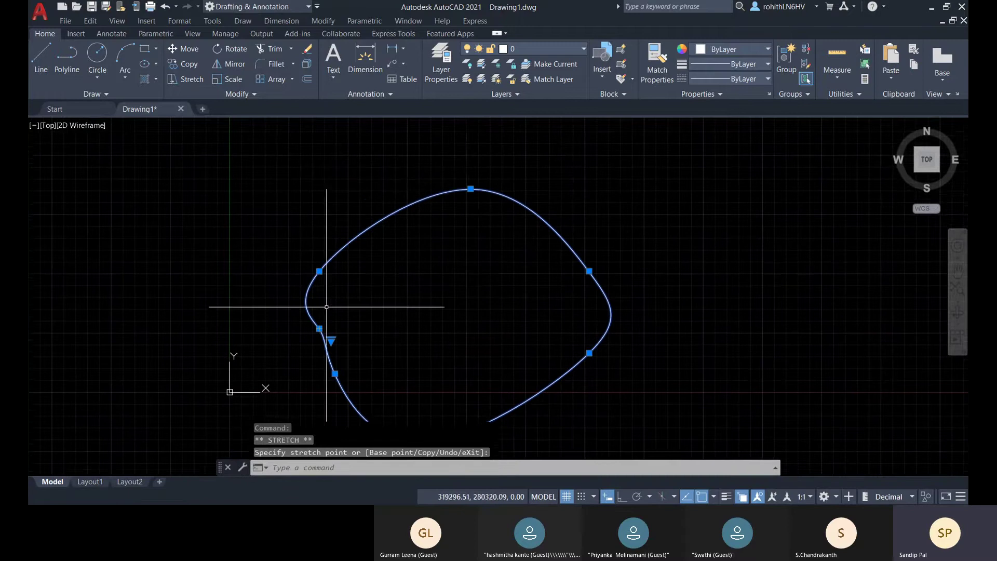
click(338, 284)
click(334, 285)
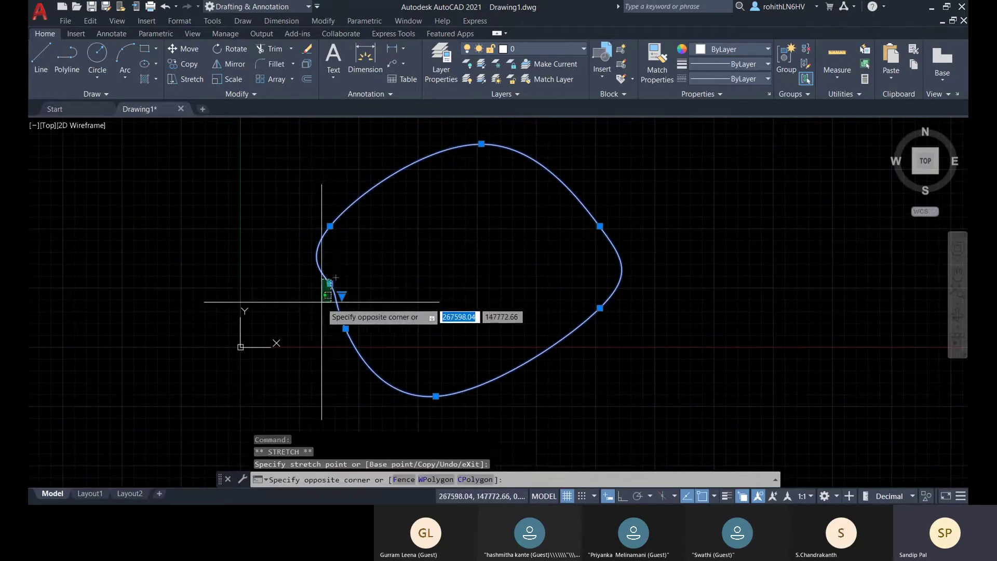
click(333, 283)
click(329, 283)
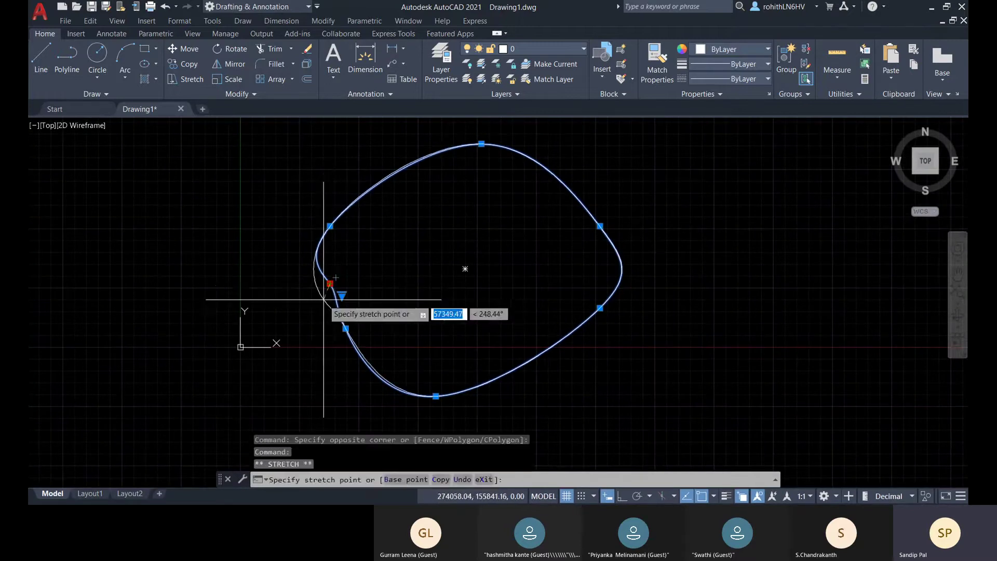
click(323, 298)
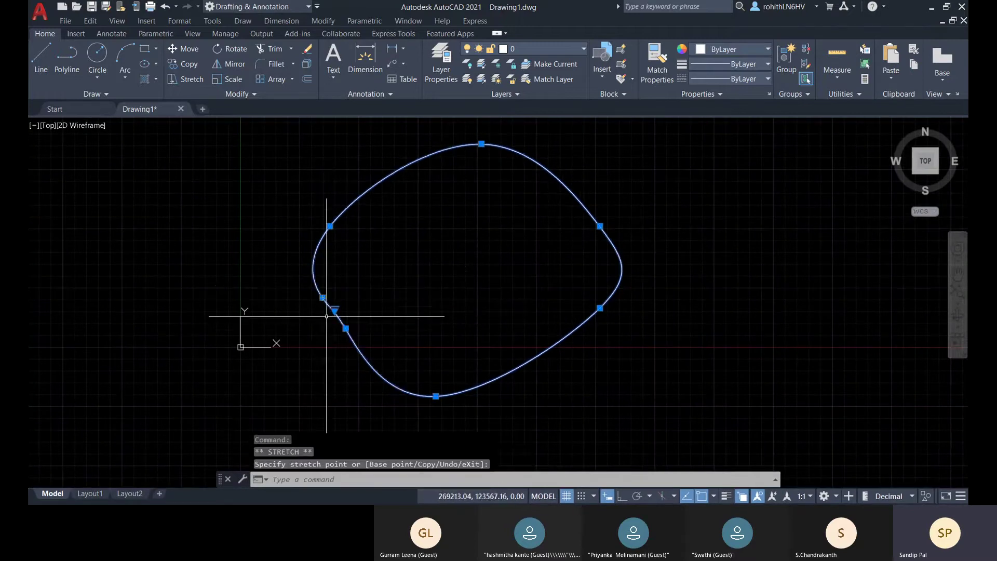
Step: Reshape the spline by shifting its two lower fit points to the right and stretching its two right-hand fit points outward
click(374, 379)
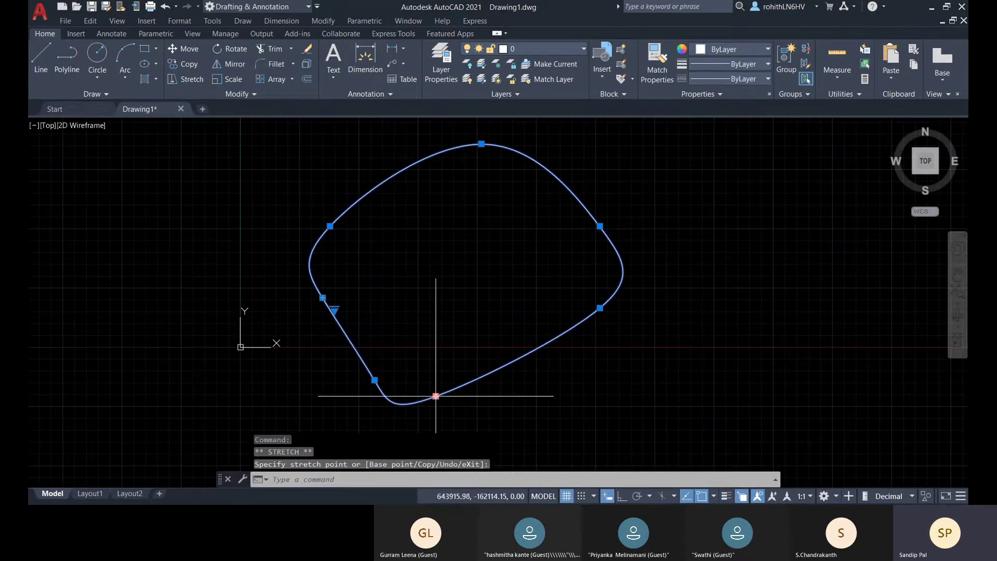
click(537, 360)
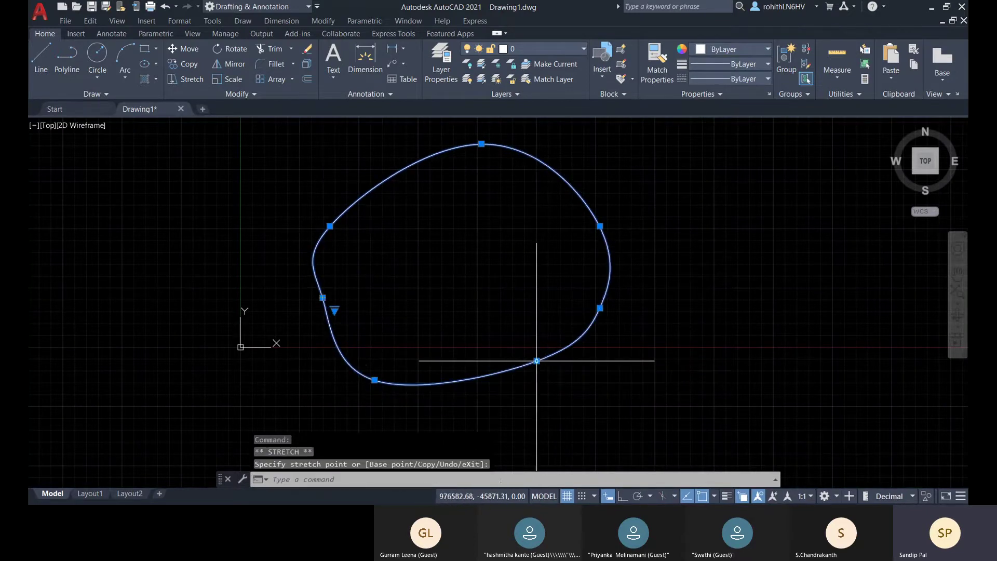
middle_drag(383, 315, 324, 316)
click(541, 310)
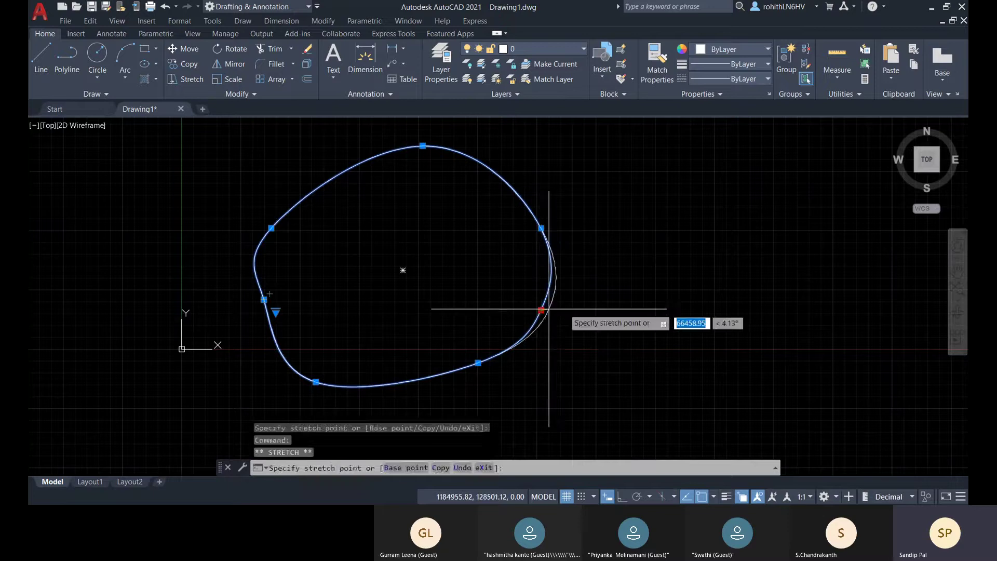
click(595, 297)
click(541, 228)
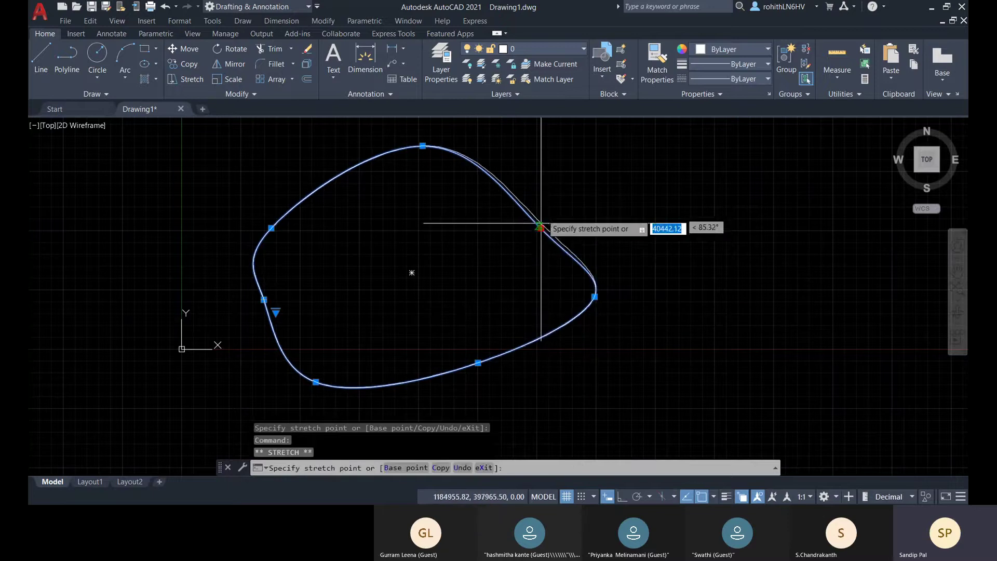
click(548, 186)
Step: Stretch the spline's upper-left fit point upward and its starting fit point outward to the left
middle_drag(353, 177, 357, 222)
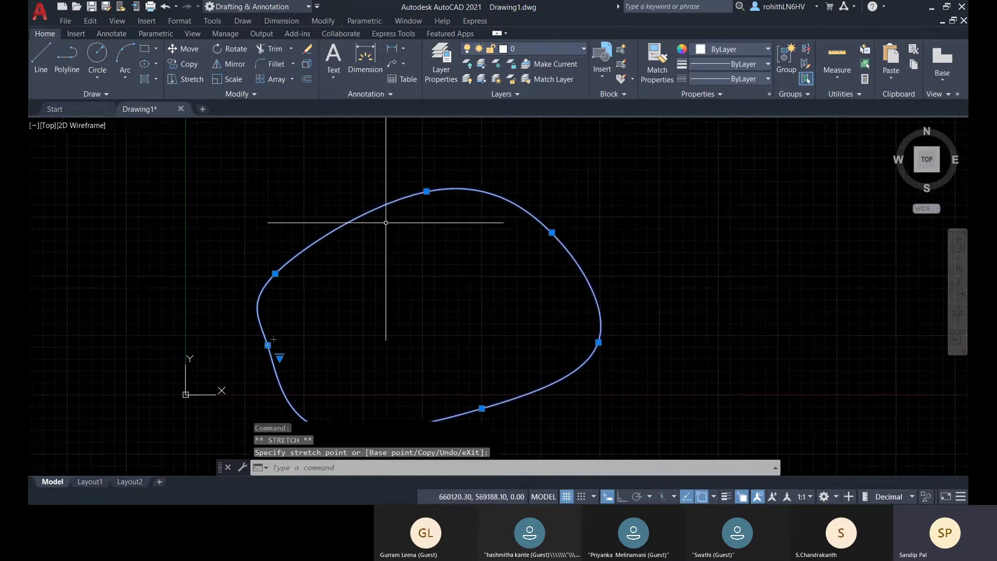
click(276, 273)
click(263, 225)
middle_drag(319, 236, 319, 210)
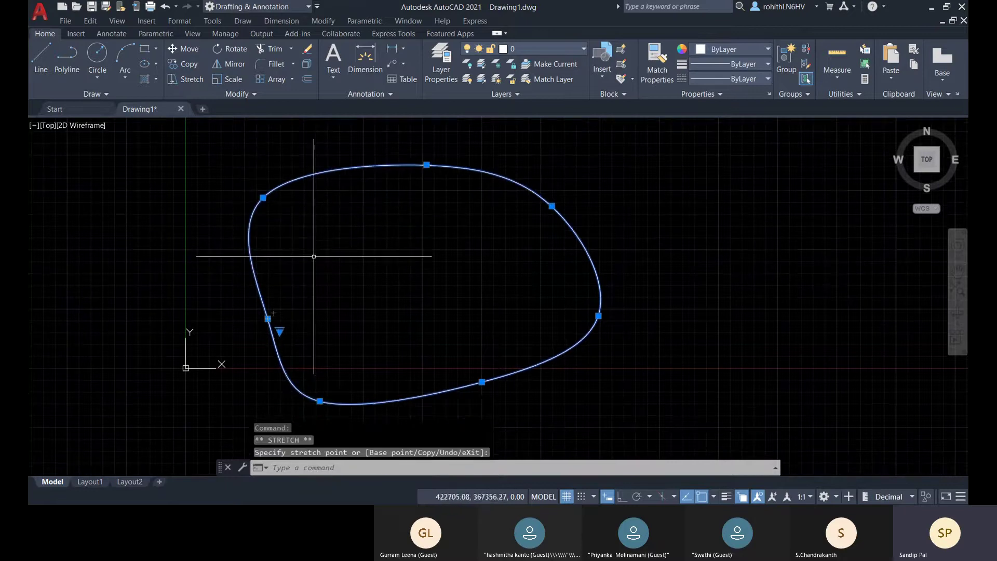
click(267, 318)
click(240, 302)
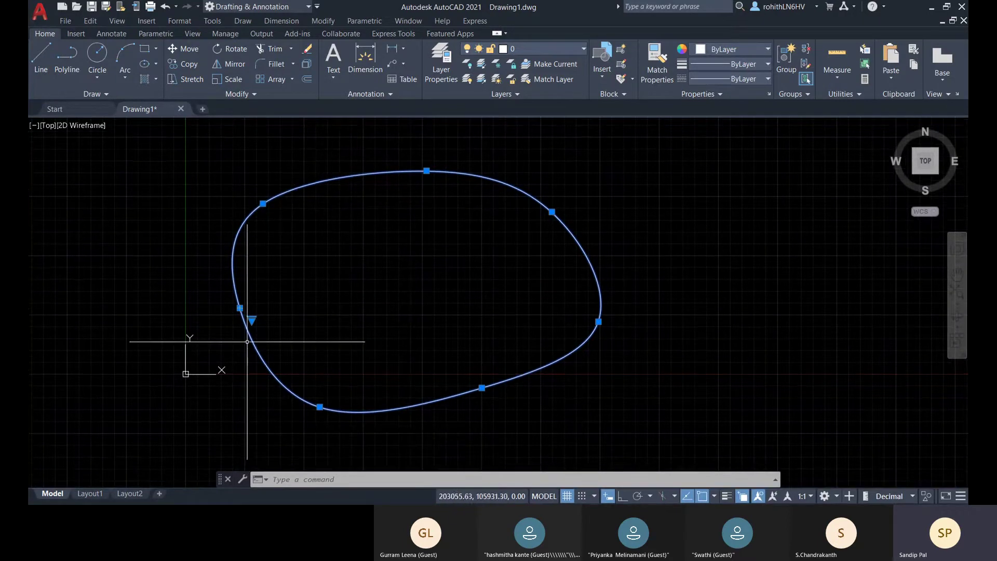
Step: Switch the closed spline to control vertices and stretch its top vertex upward and slightly to the right
mouse_move(252, 320)
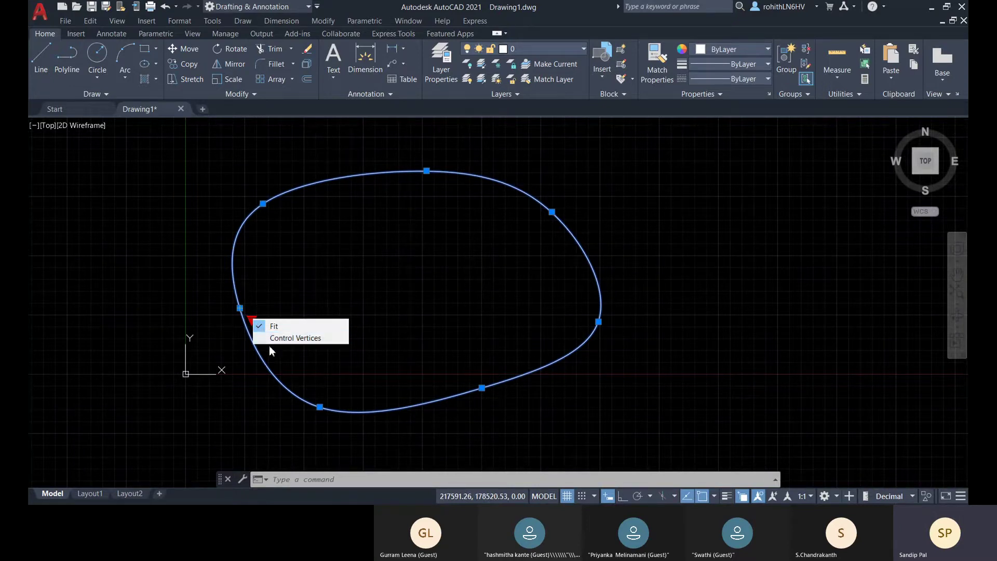
click(267, 338)
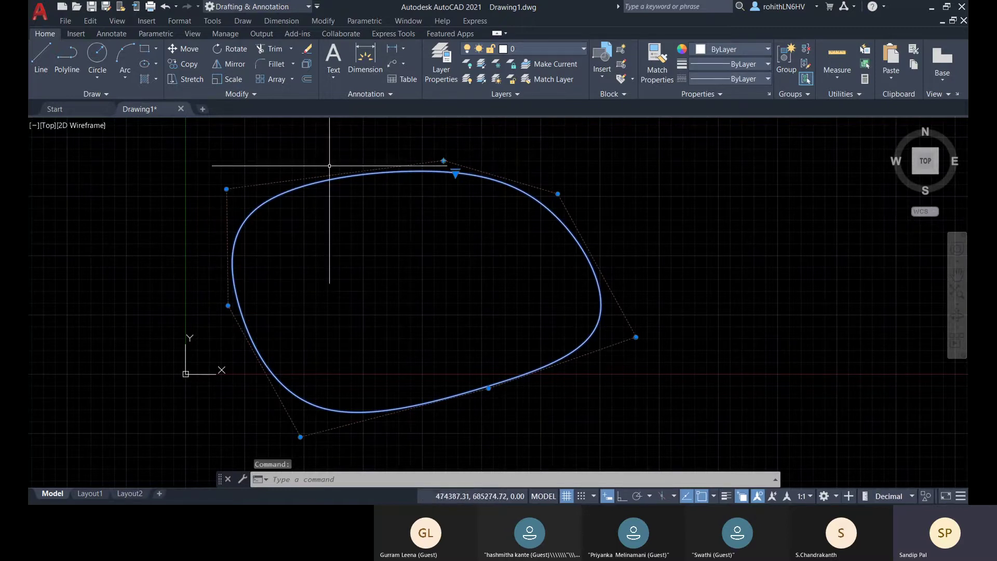
mouse_move(443, 160)
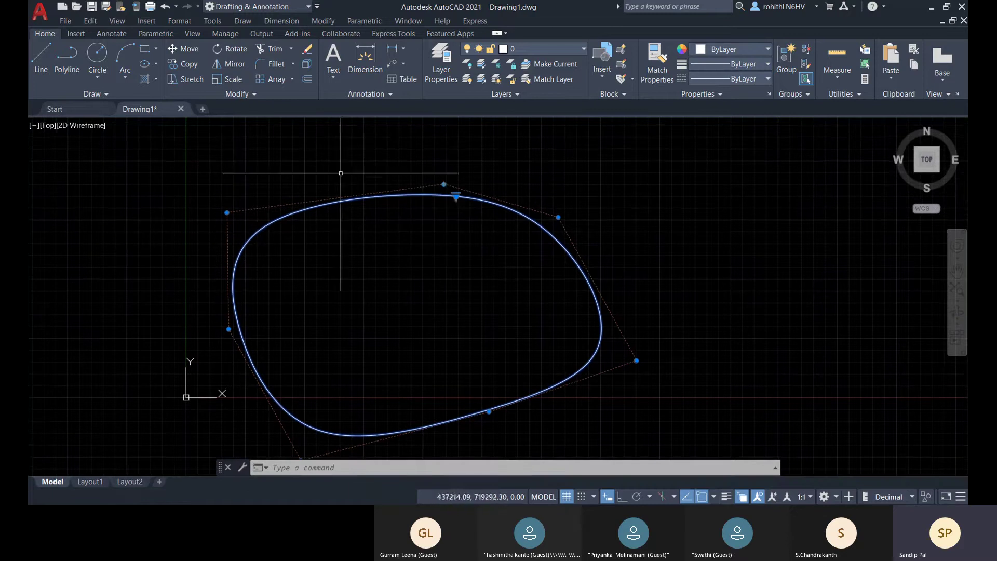
click(441, 184)
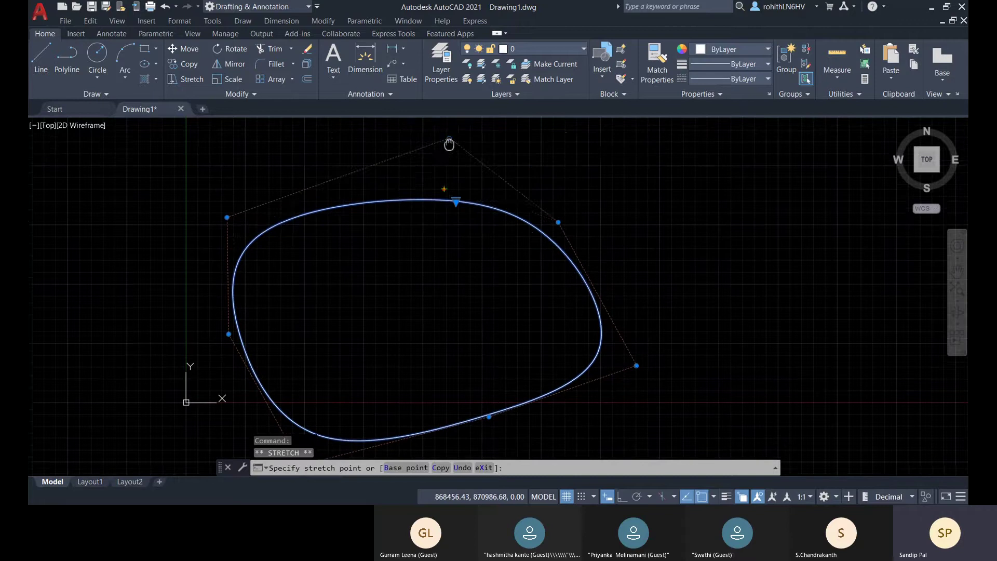
middle_drag(449, 145, 438, 223)
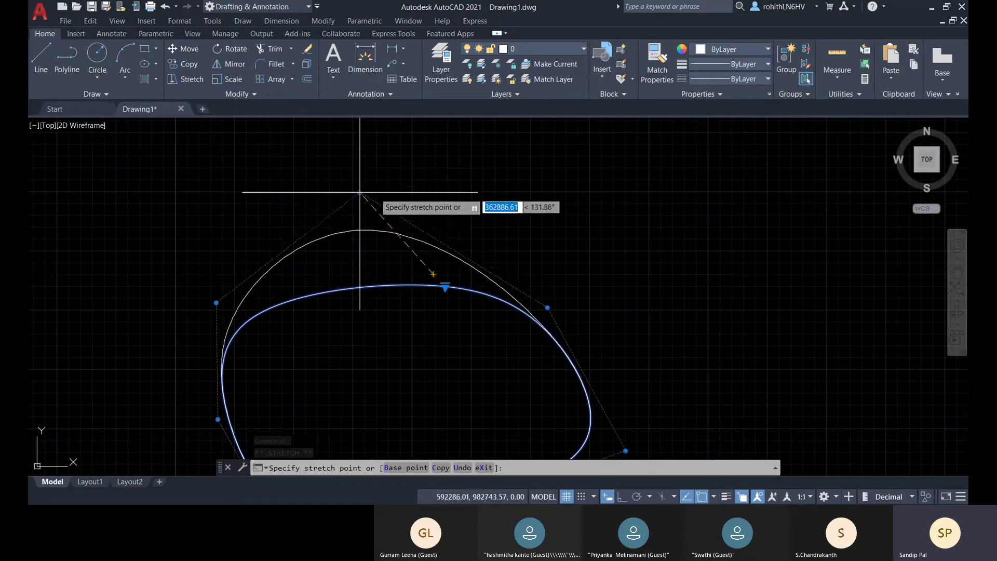
click(467, 205)
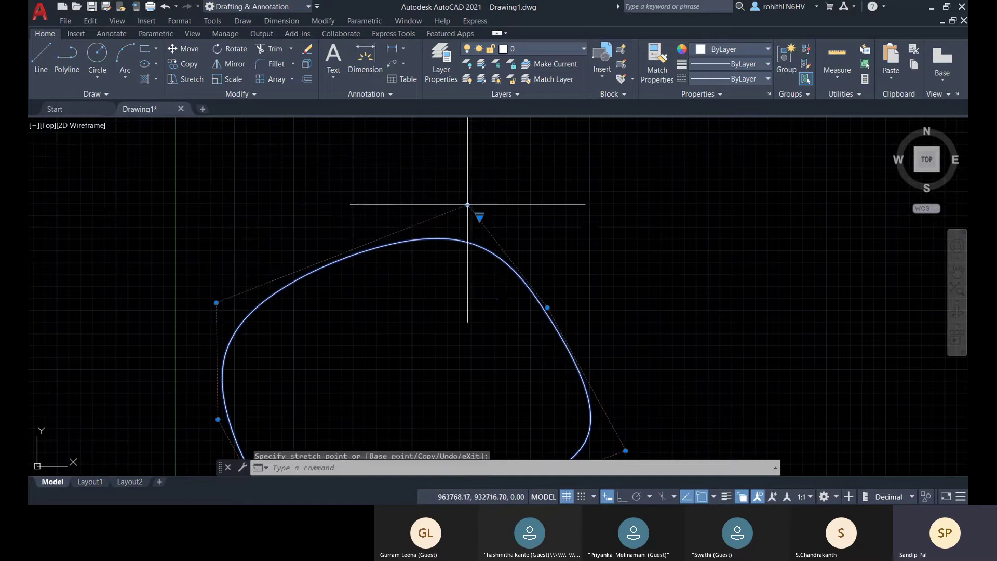
Step: Switch the spline back to fit points and erase it from the drawing
scroll(441, 296, down, 2)
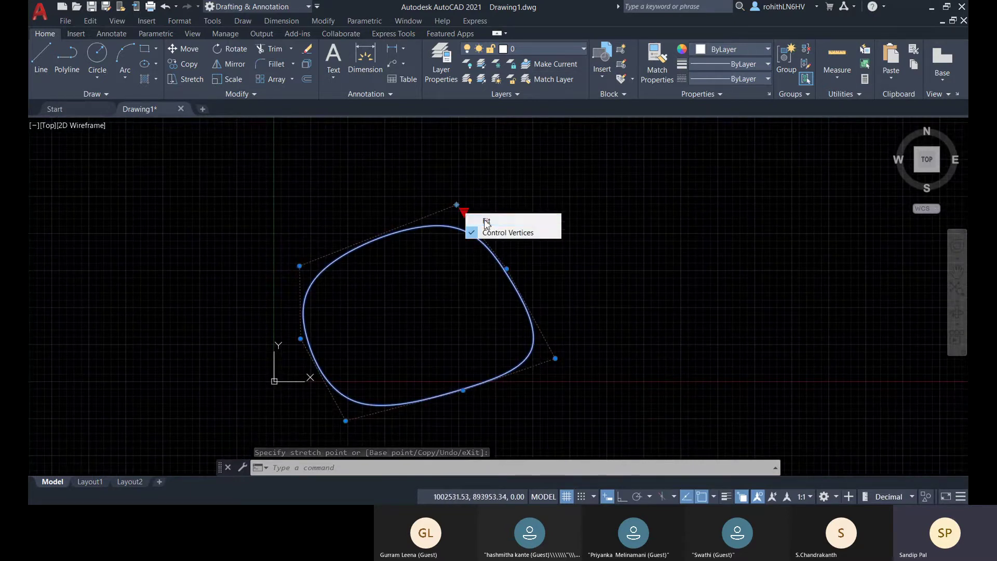
click(484, 220)
middle_drag(367, 312, 345, 300)
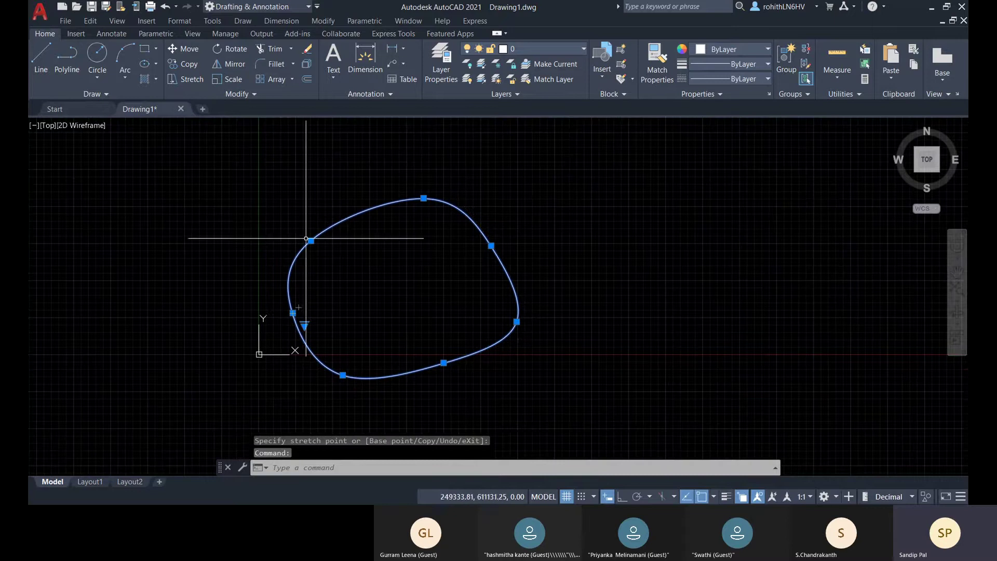
click(212, 177)
click(533, 391)
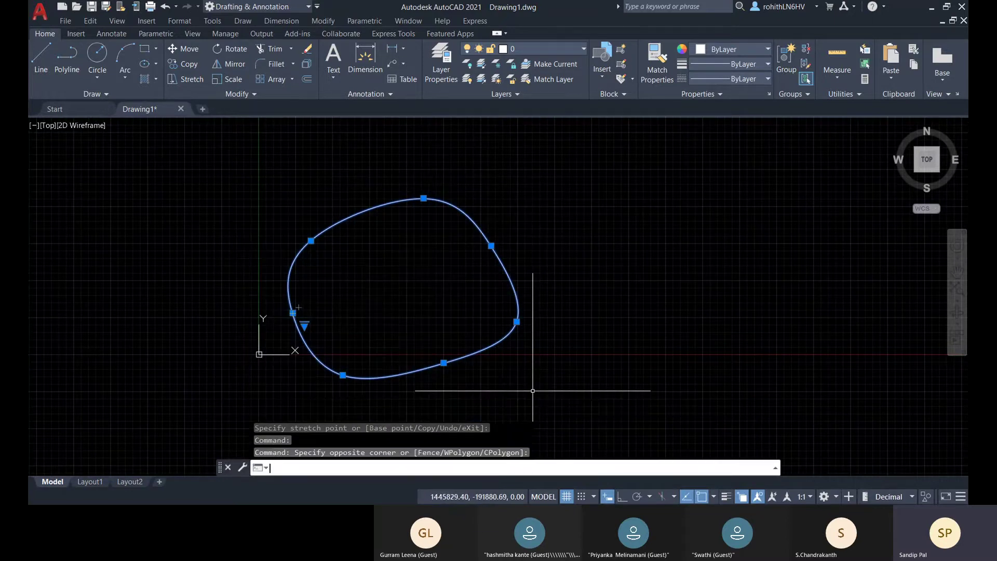
click(555, 355)
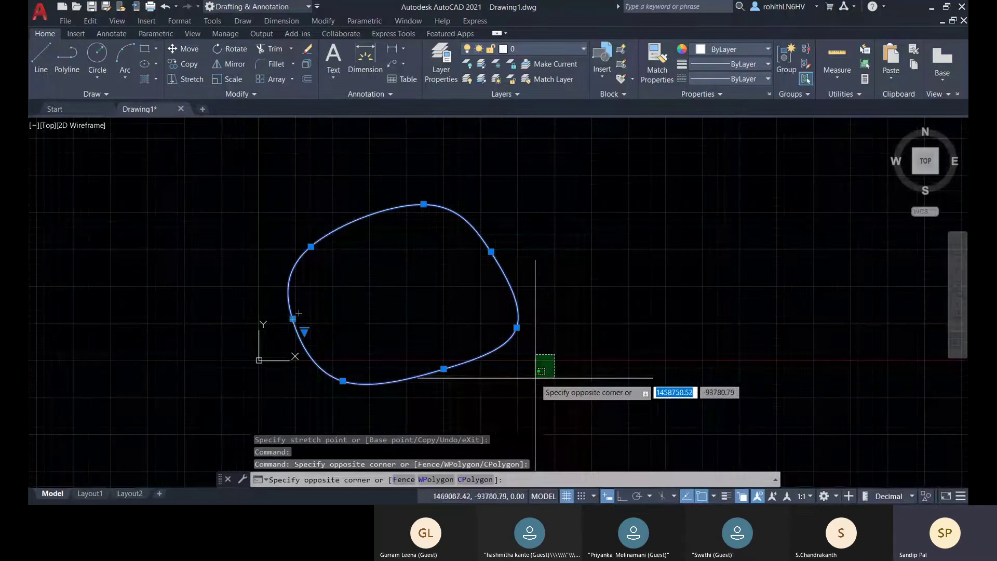
click(535, 378)
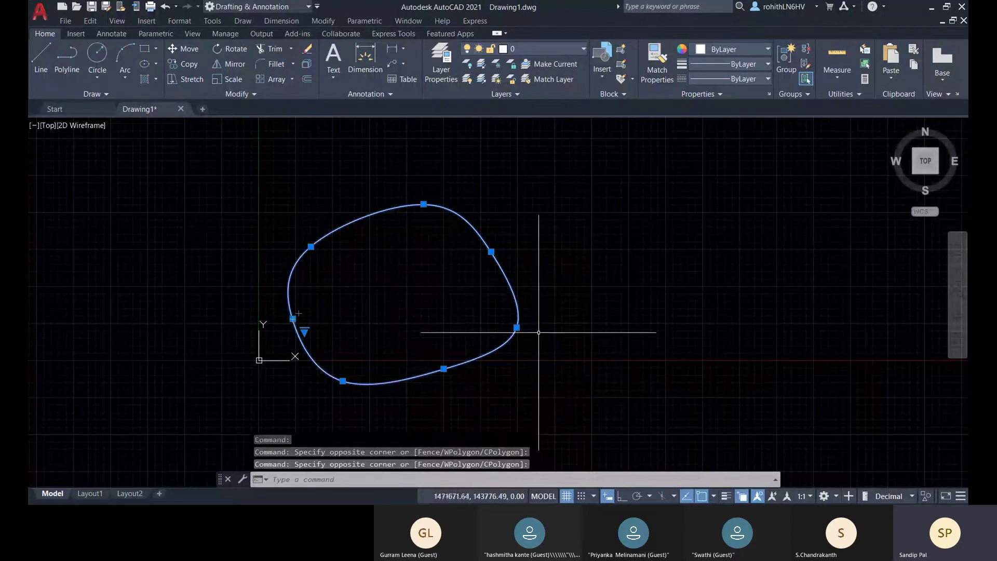
key(Delete)
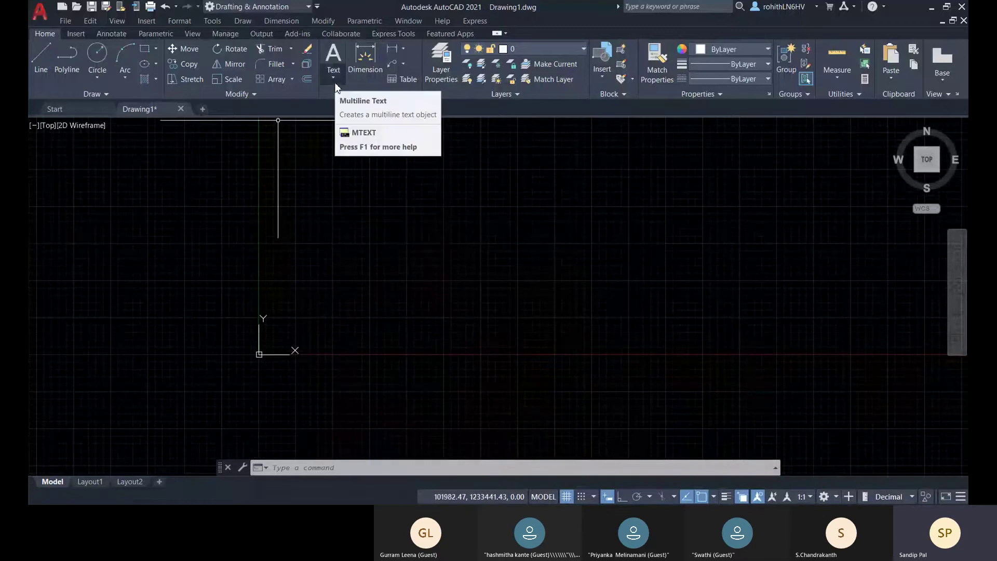
Step: Draw a freehand, nearly square rectangle about 834,000 units tall, above and to the right of the origin
click(145, 50)
click(390, 172)
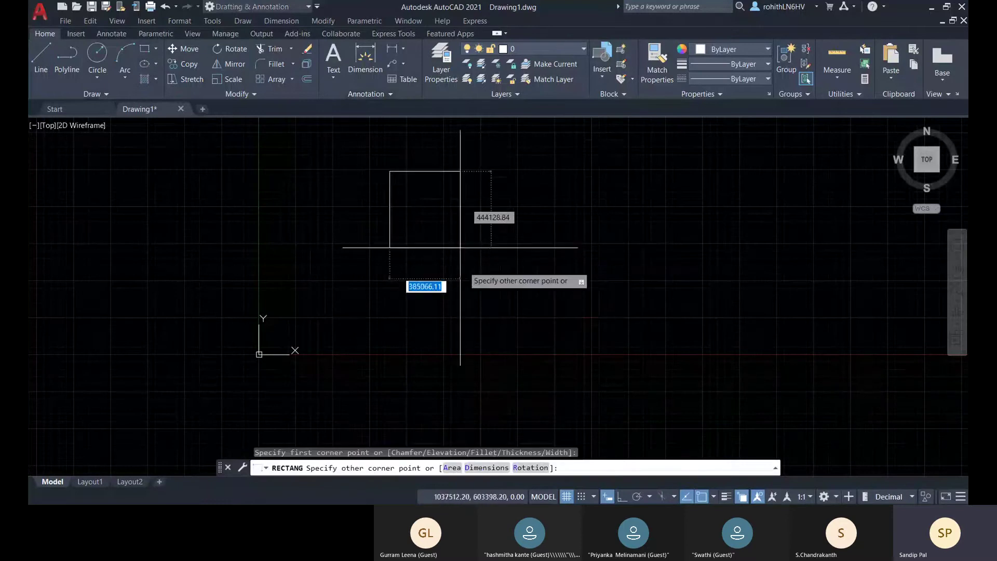
click(559, 332)
middle_drag(500, 326, 463, 340)
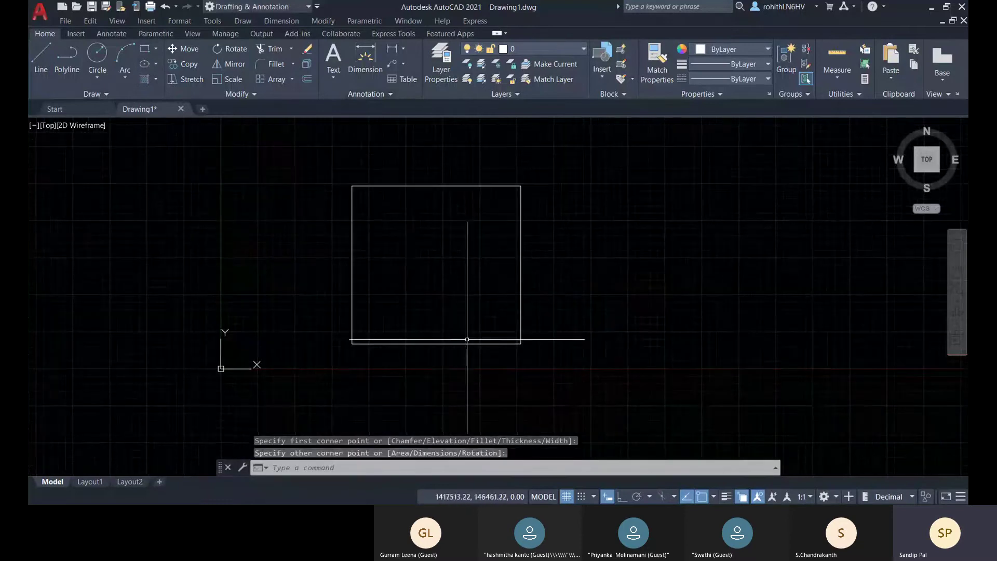
Step: Draw a closed fit-point spline through the rectangle's four corners, starting at the lower-left corner and going clockwise
click(102, 95)
click(34, 108)
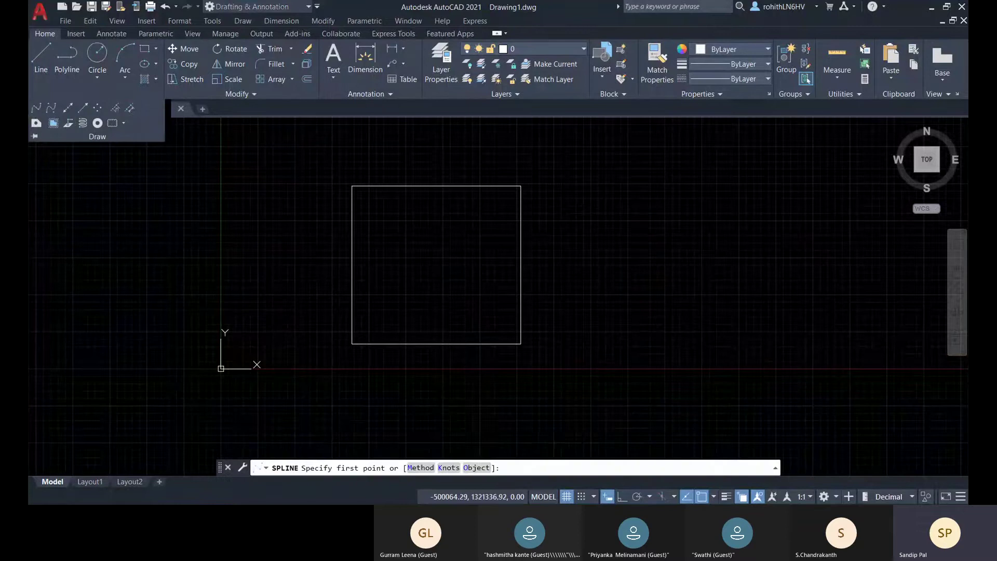
click(317, 348)
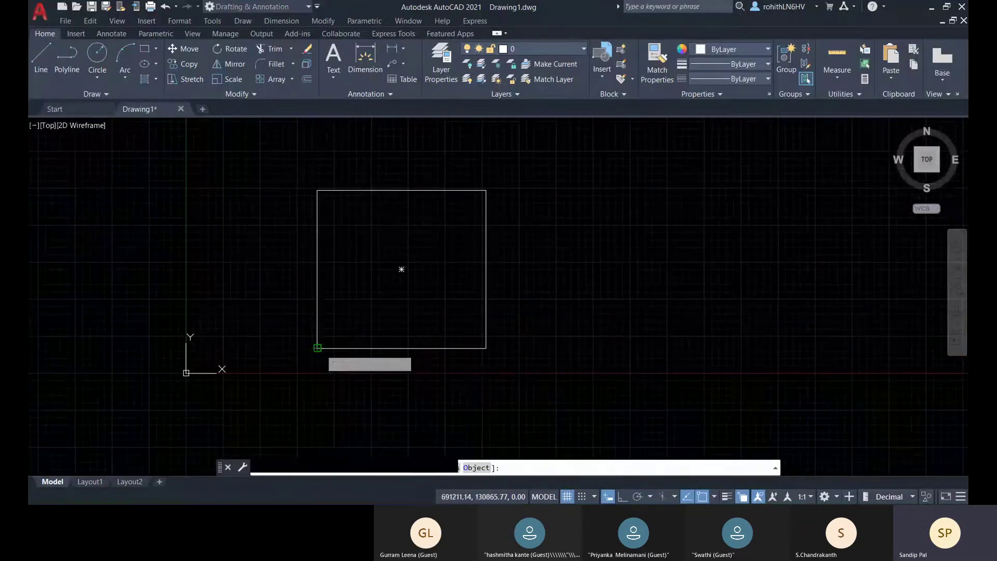
click(317, 191)
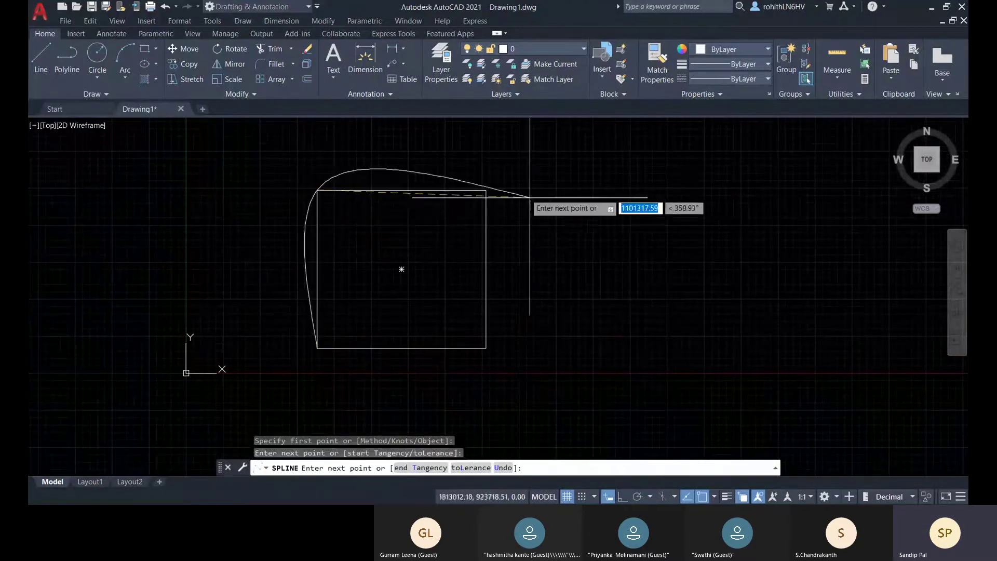
click(491, 187)
click(487, 352)
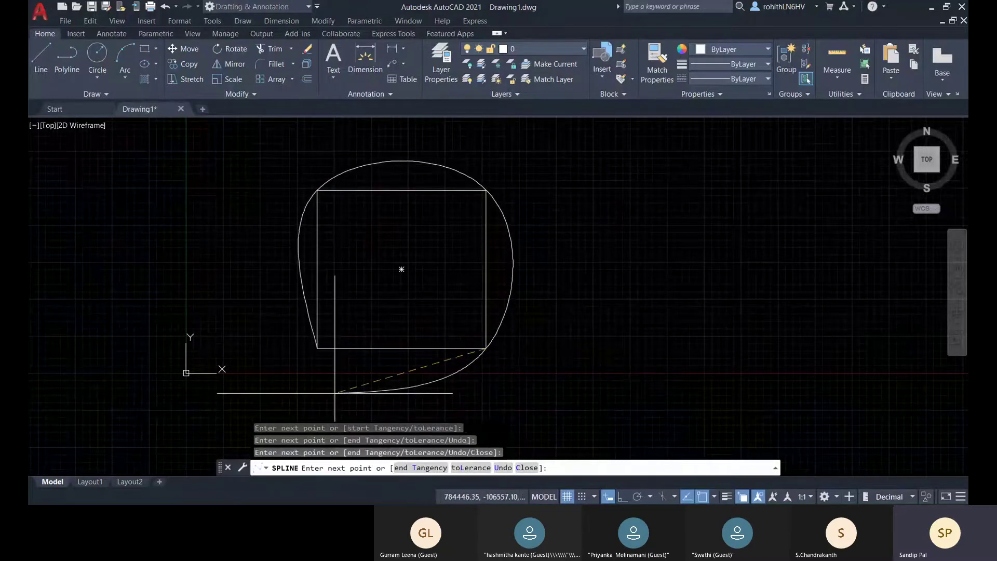
click(527, 468)
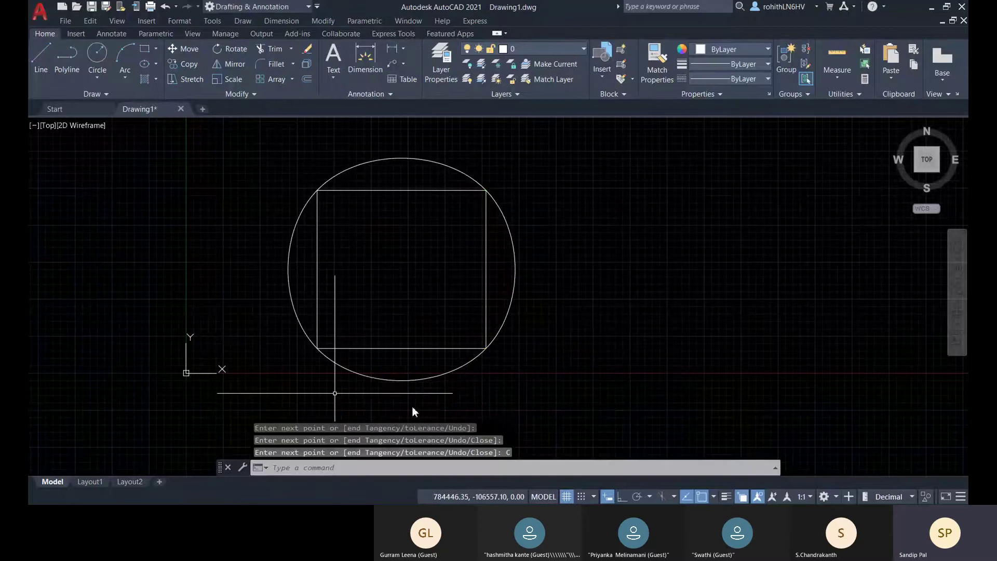
Step: Draw a closed control-vertex spline on the rectangle's corners, counterclockwise from the lower-left corner and back to it before closing
scroll(488, 276, down, 2)
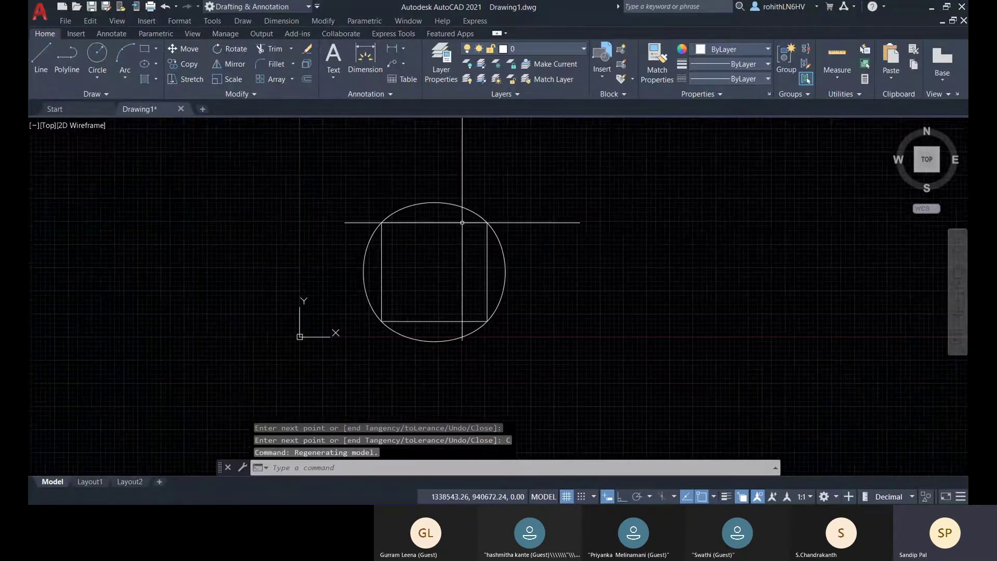
click(91, 94)
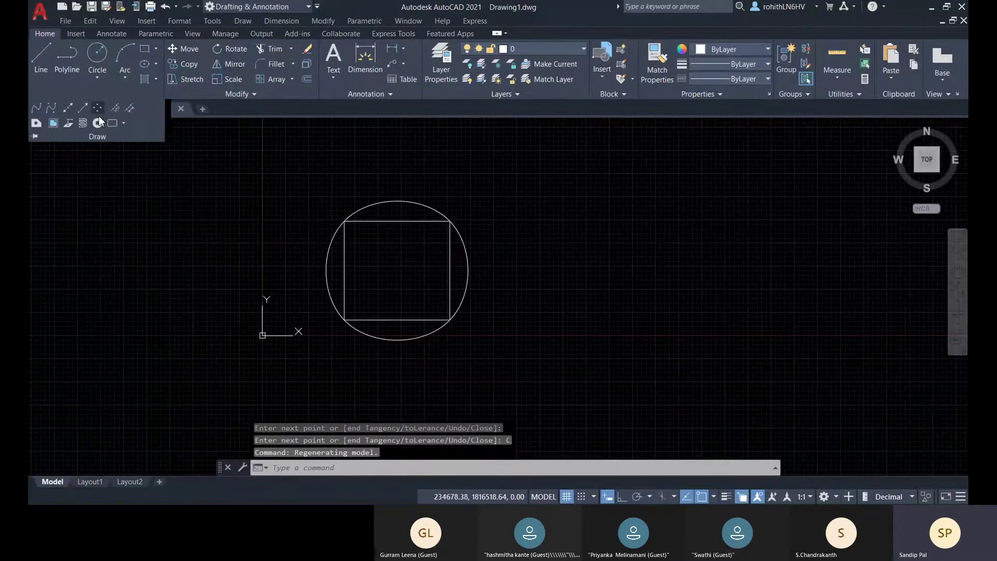
click(51, 108)
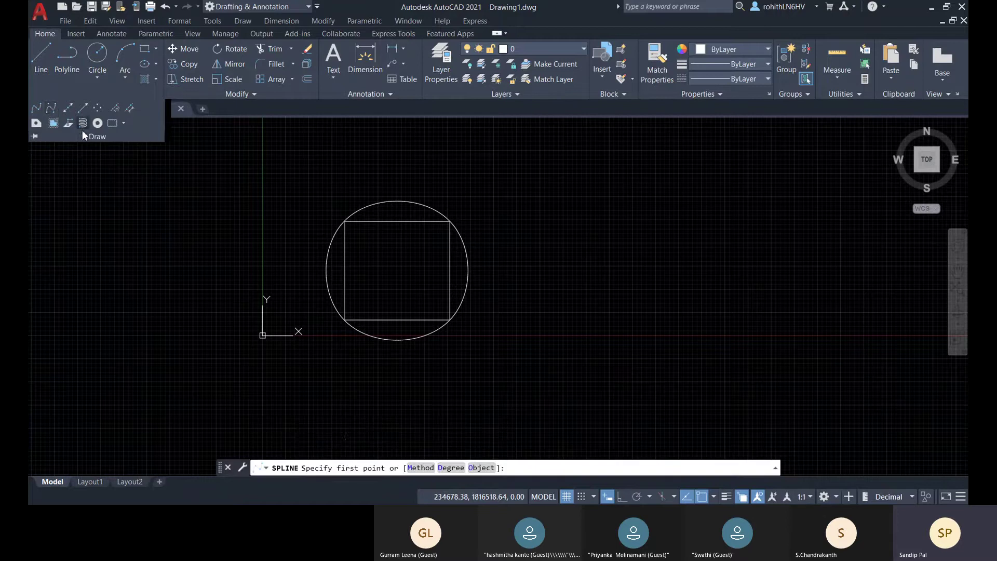
click(345, 320)
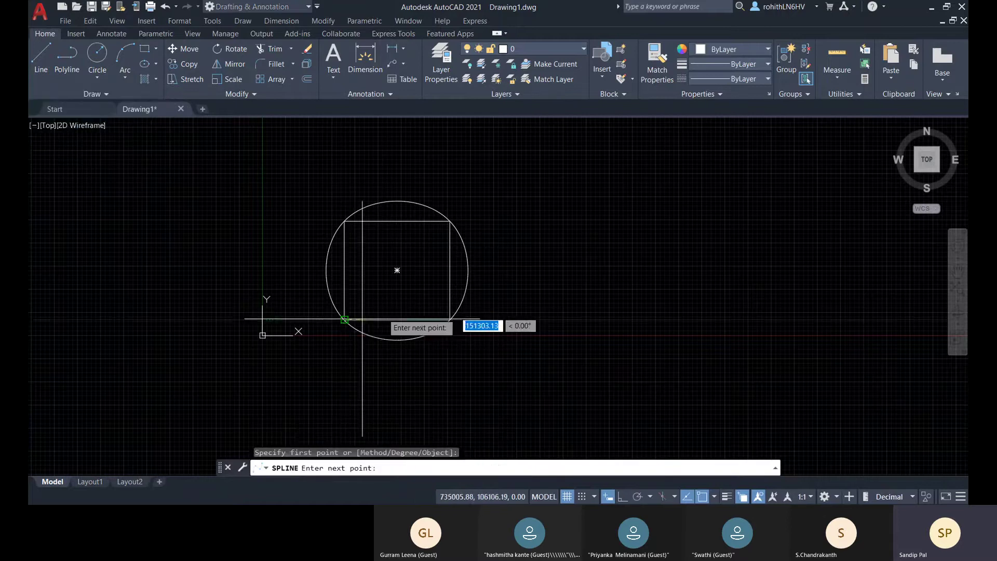
click(450, 320)
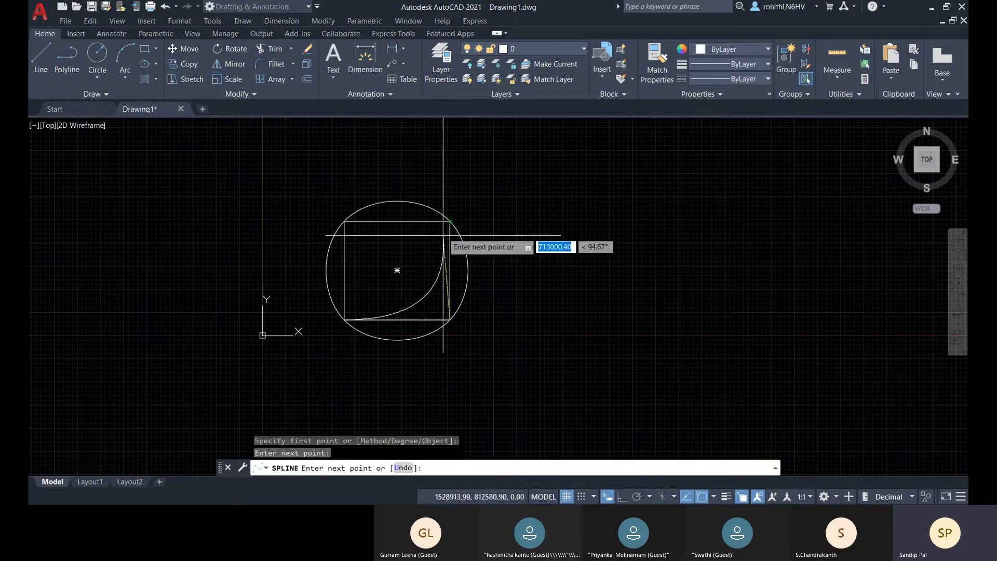
click(450, 221)
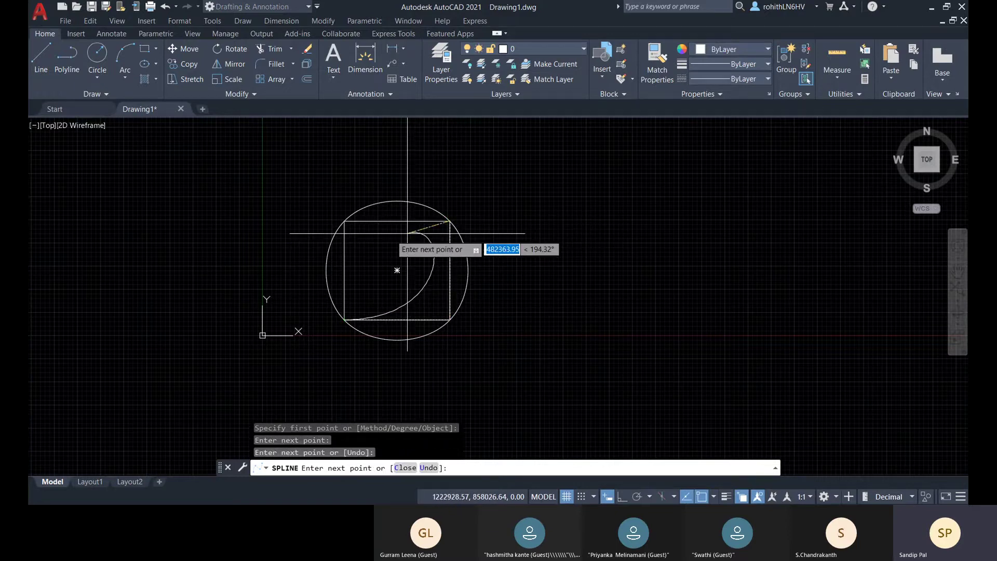
click(345, 221)
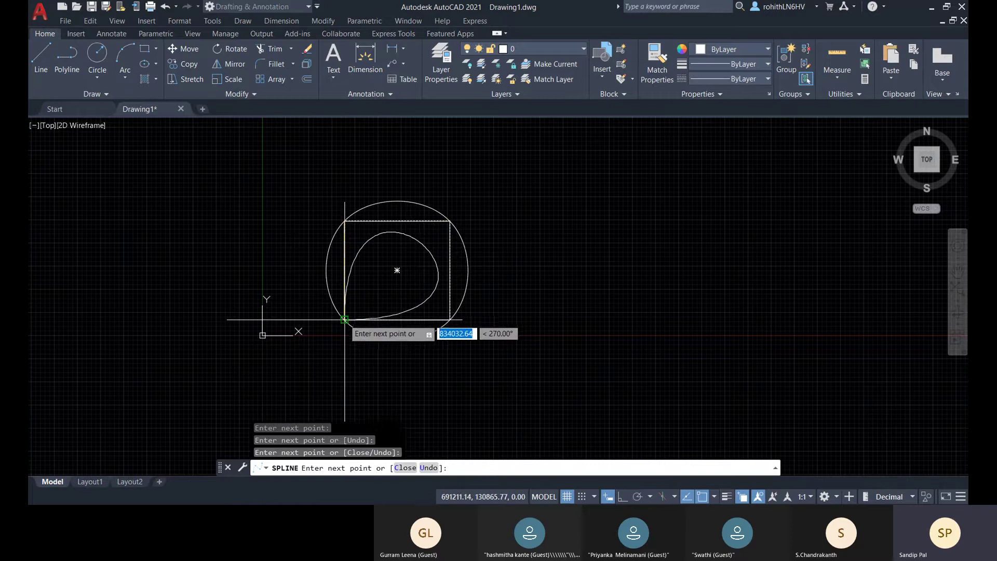
click(344, 319)
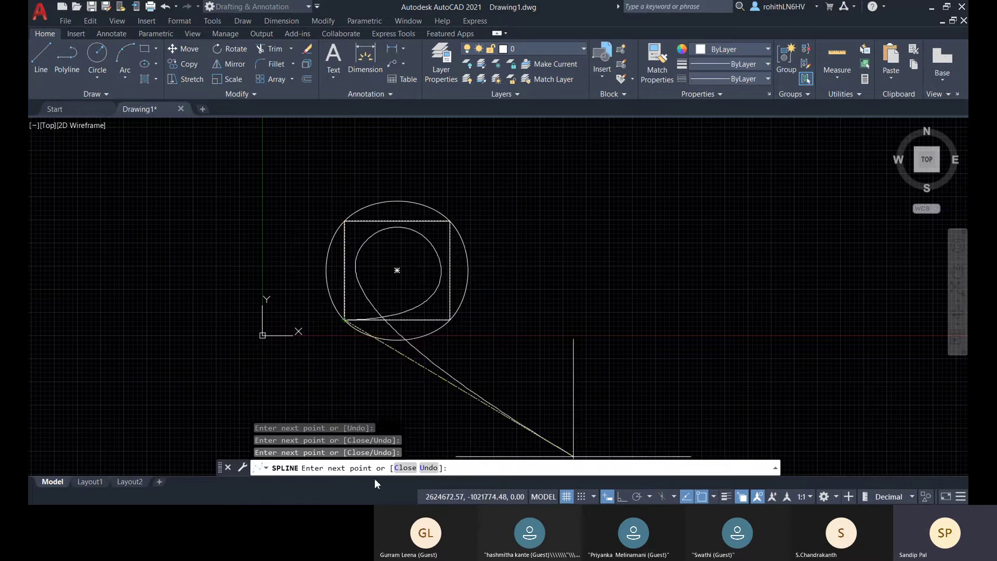
click(405, 468)
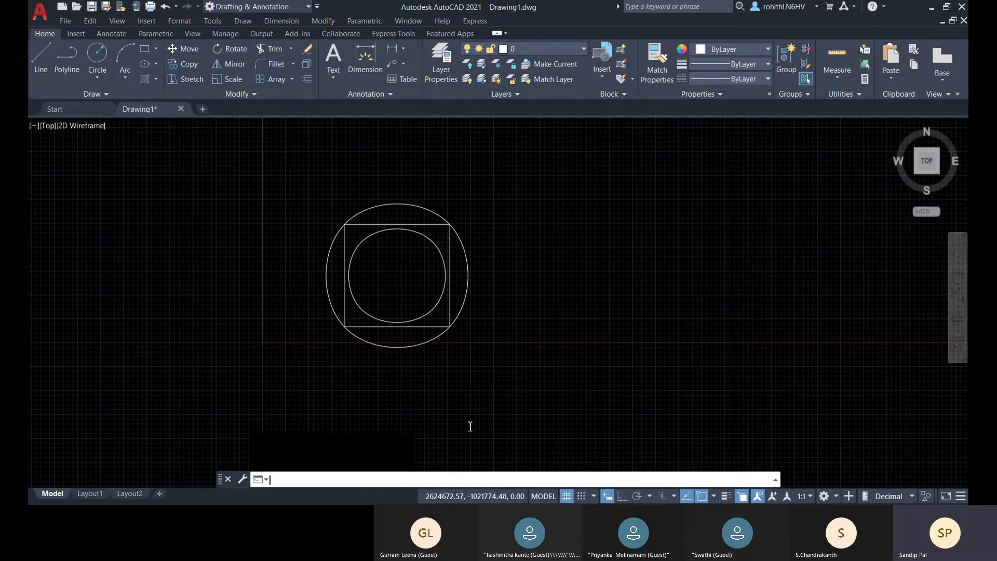
Step: Erase the rectangle, leaving the two closed splines
click(450, 311)
key(Delete)
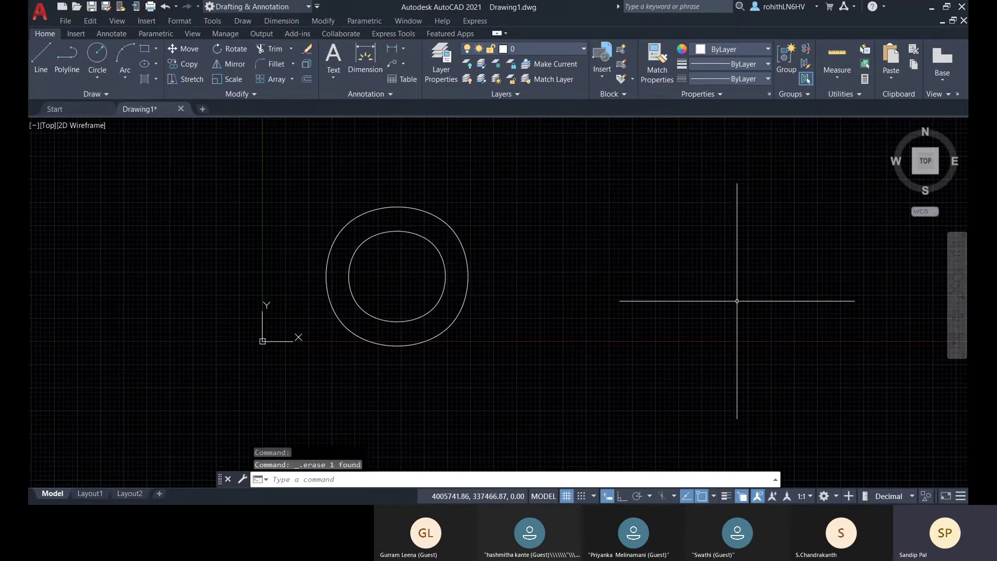
scroll(443, 272, up, 3)
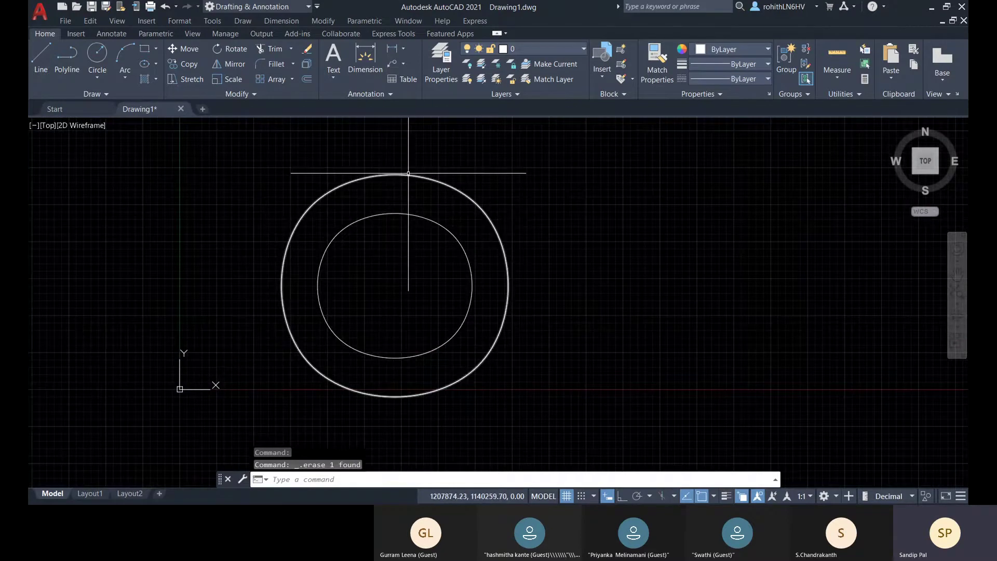
Step: Inspect the inner spline's control vertices, deselect it, and switch the outer spline from fit points to control vertices
click(381, 214)
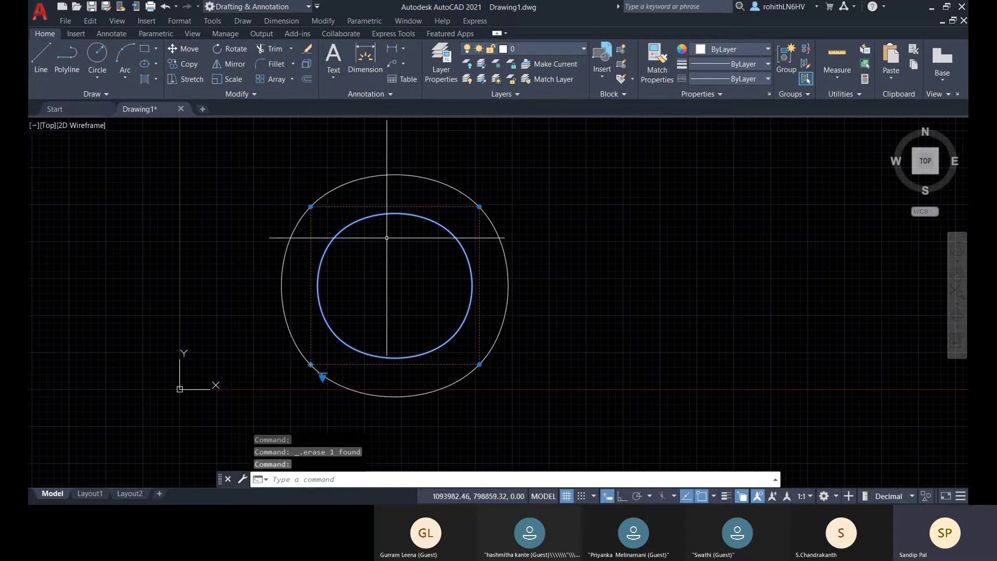
key(Escape)
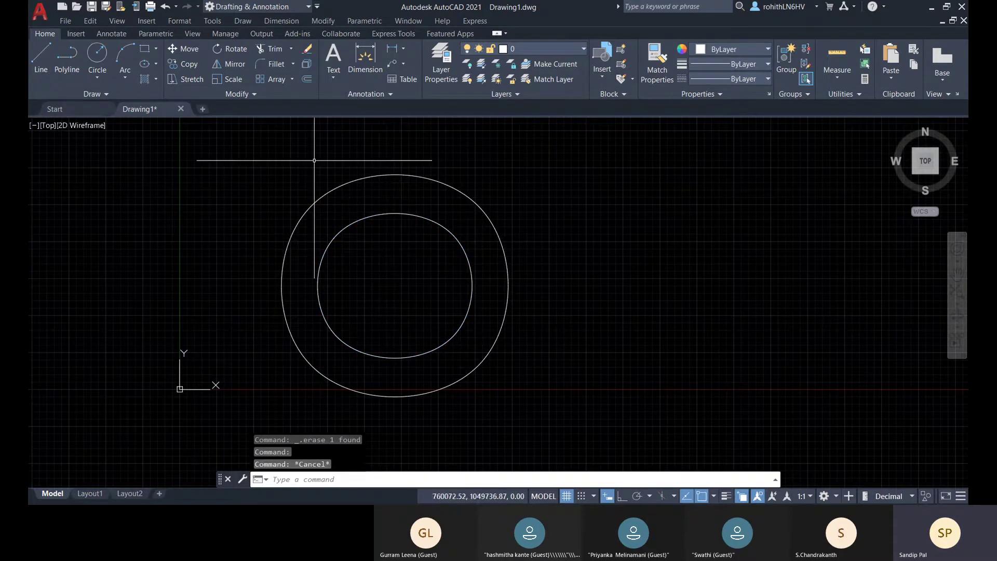
click(345, 187)
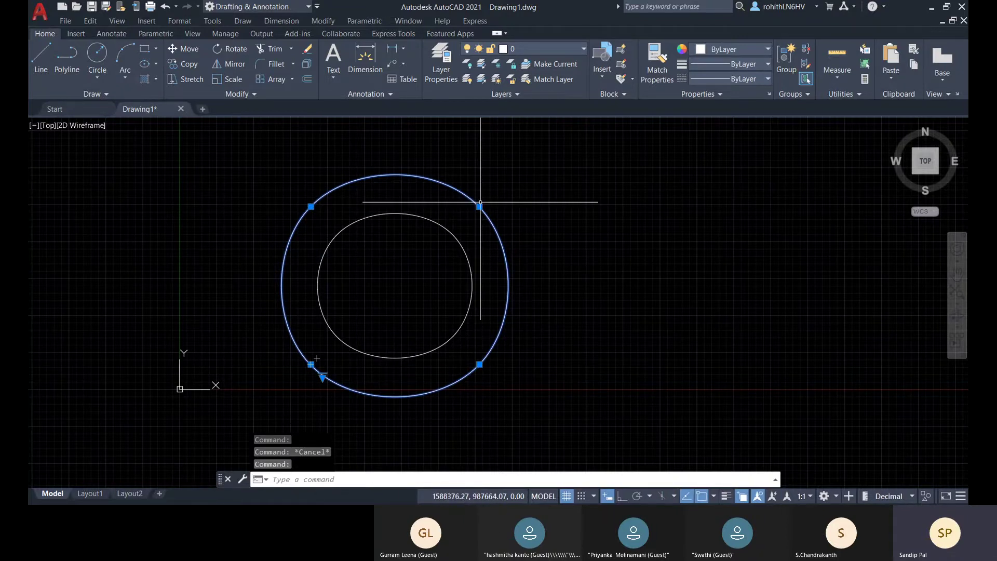
click(323, 375)
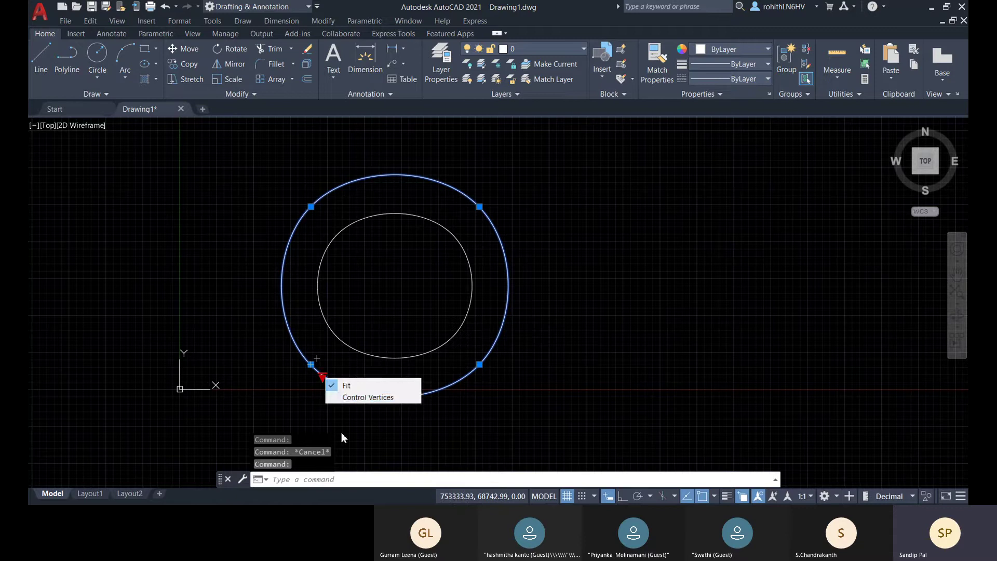
click(347, 398)
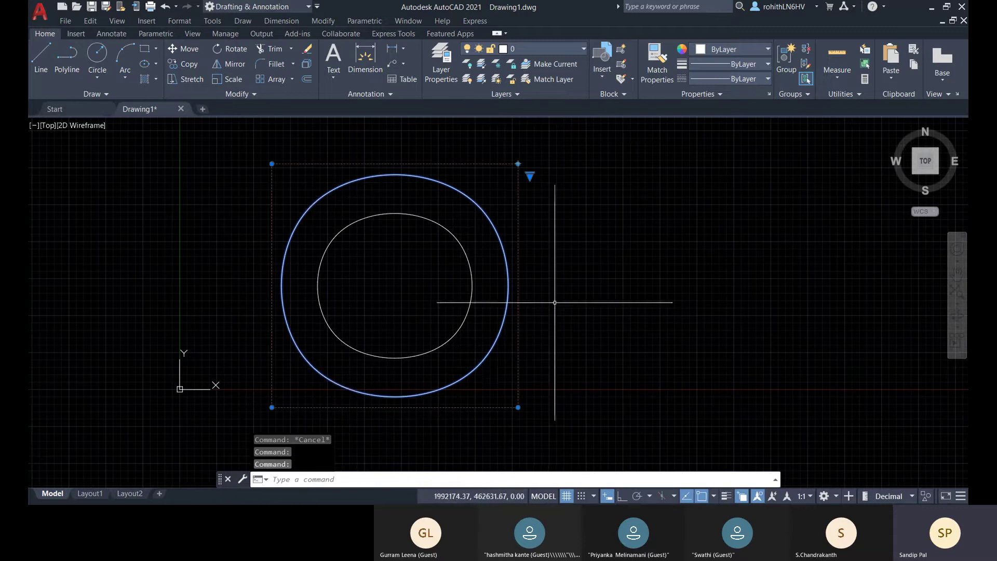
Step: Examine the control vertices of the inner and outer splines together, and clear the selection
click(462, 249)
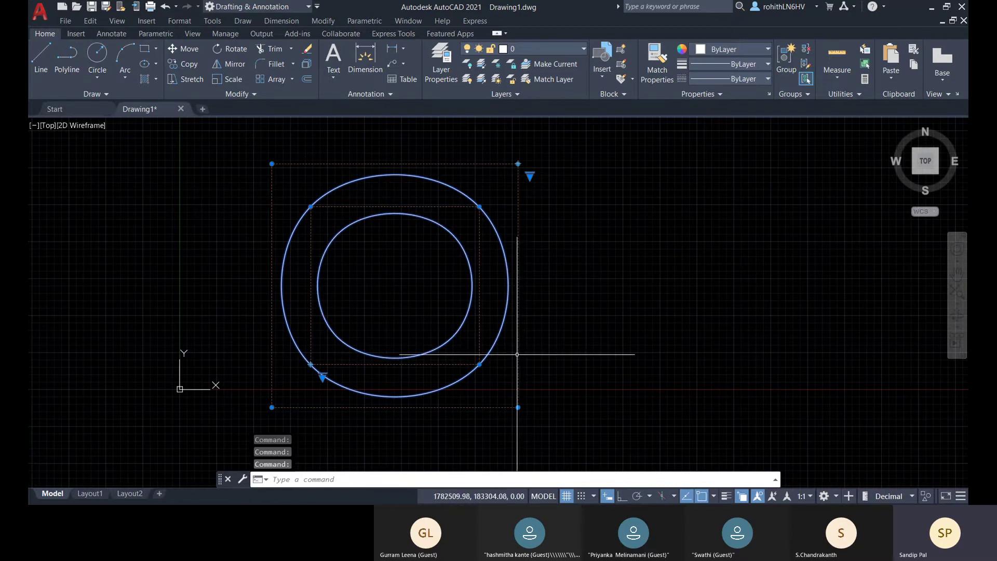
key(Escape)
key(Escape)
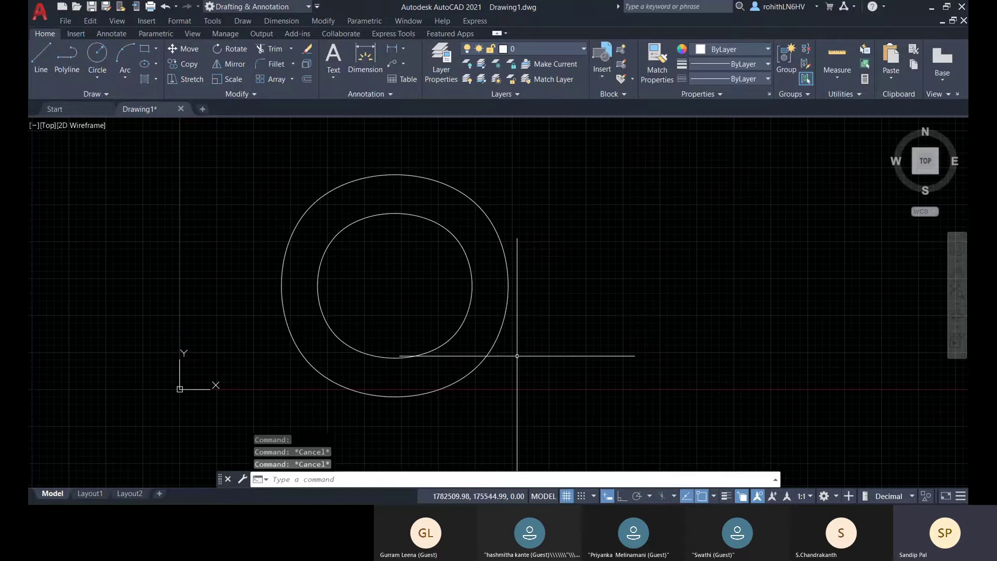
Step: Erase both closed splines from the drawing
scroll(335, 339, down, 4)
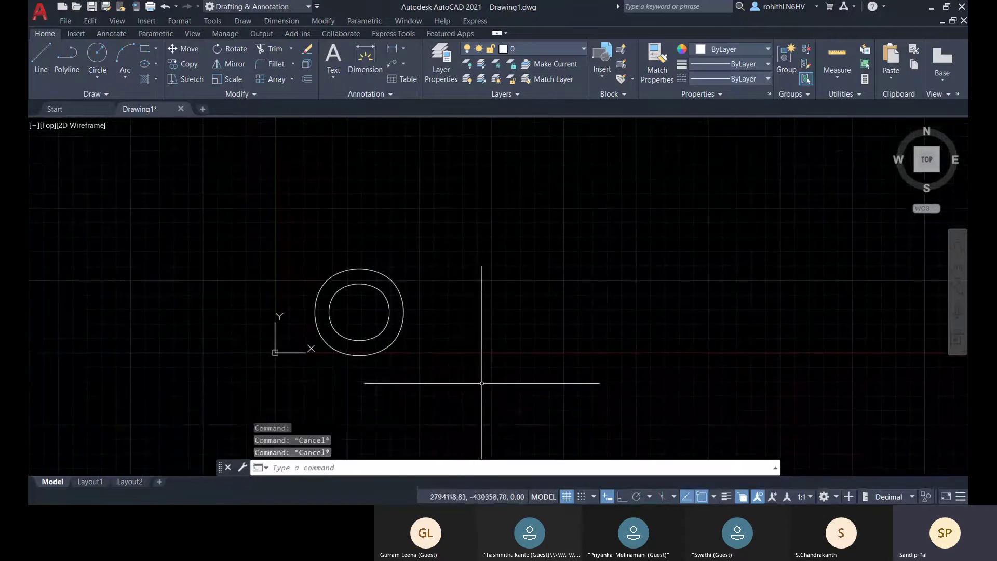
click(445, 382)
click(299, 229)
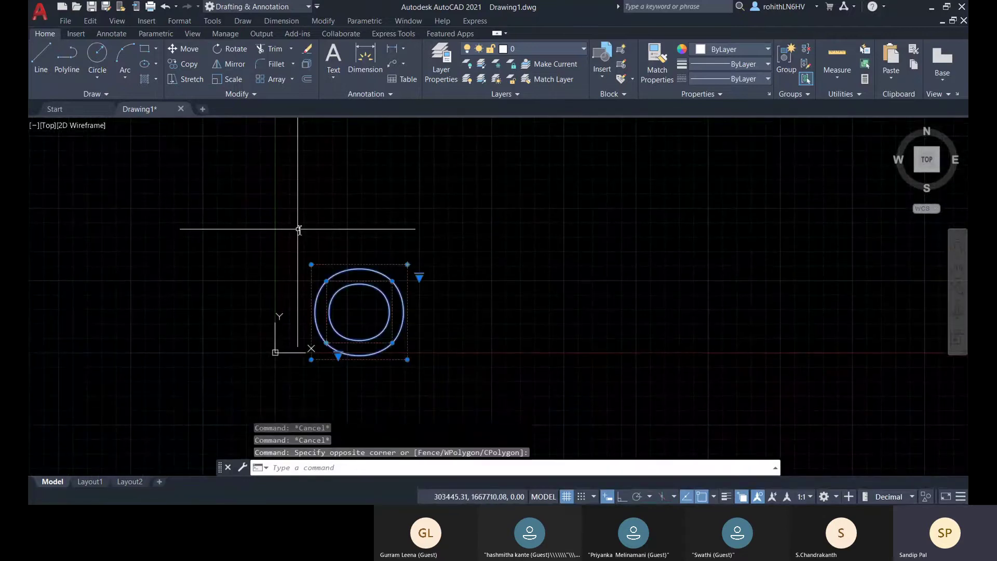
key(Delete)
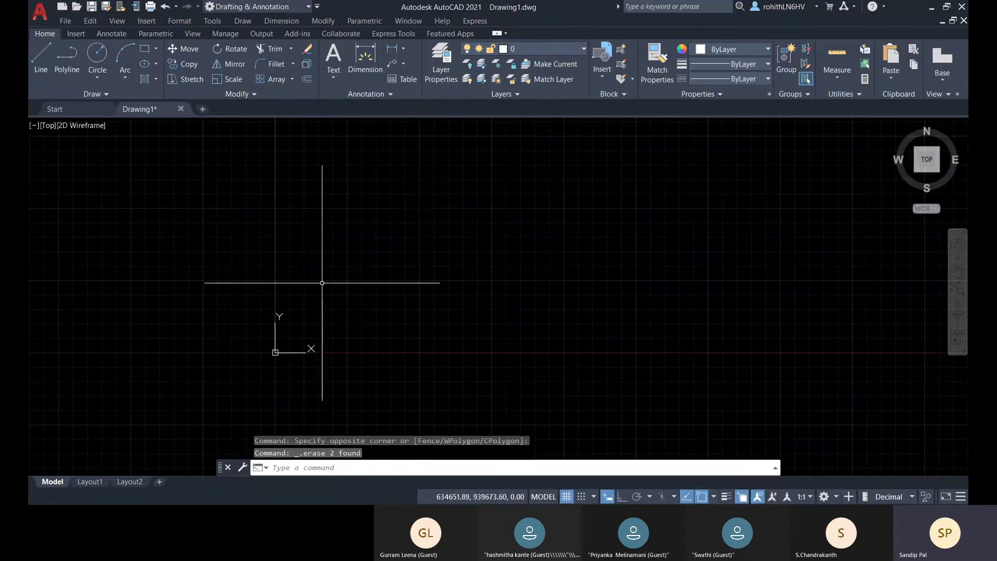
scroll(178, 239, down, 3)
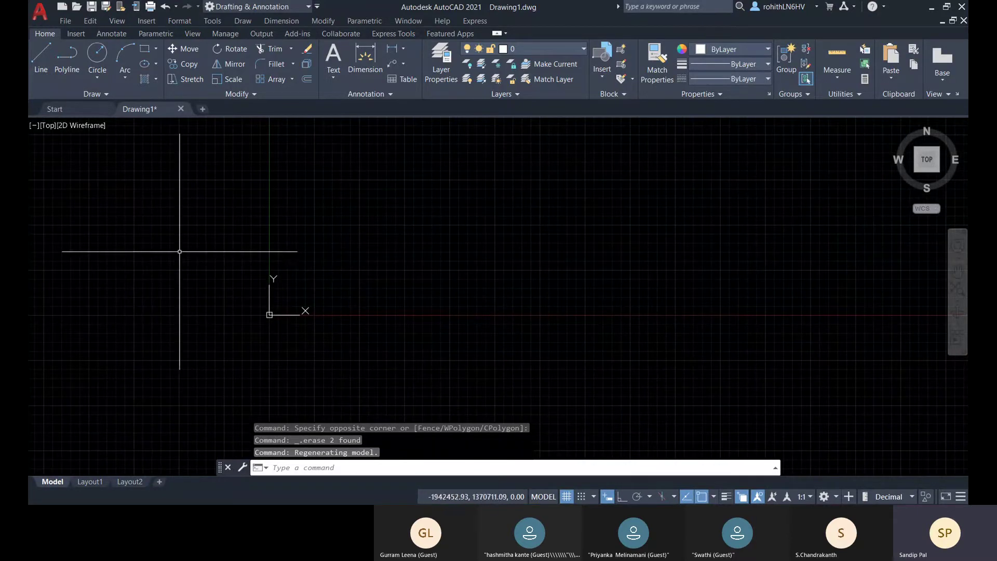
click(156, 63)
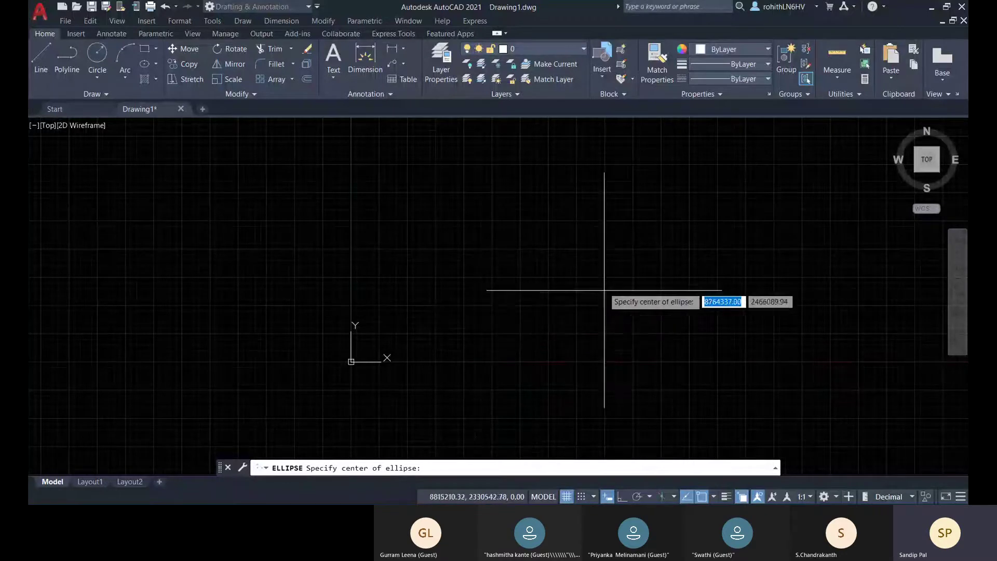
middle_drag(566, 291, 432, 317)
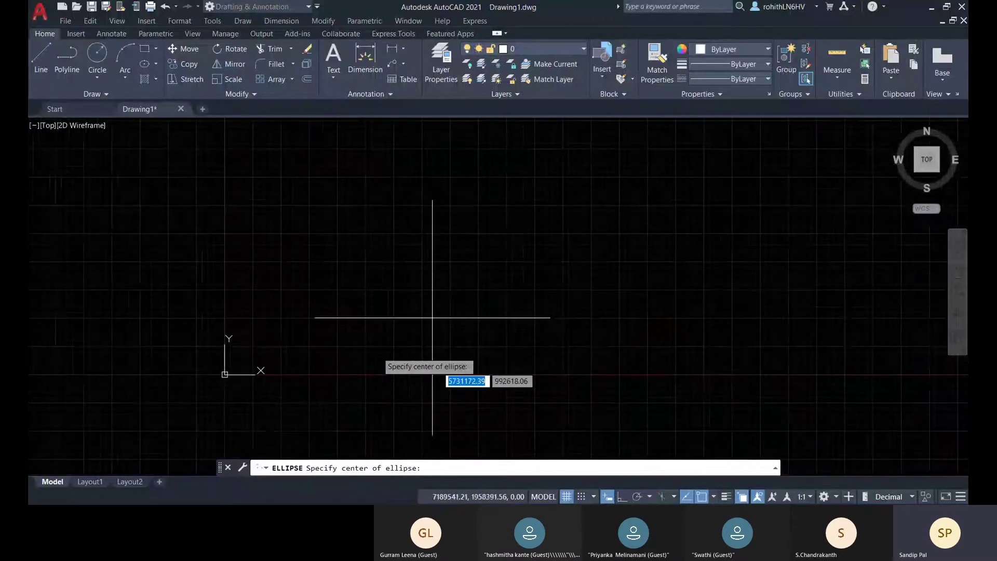
click(156, 64)
click(172, 84)
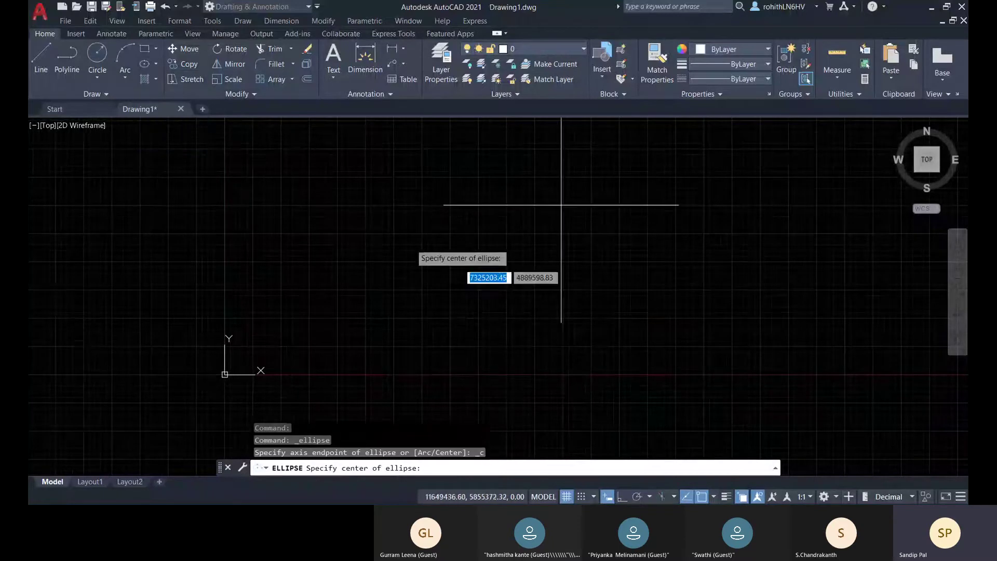
middle_drag(383, 261, 363, 304)
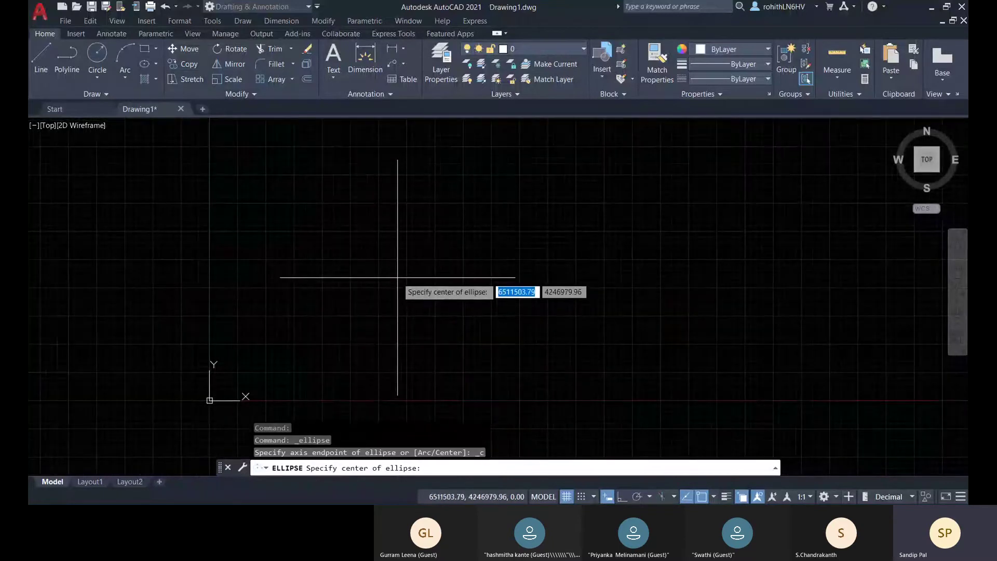
key(Escape)
key(Escape)
key(Escape)
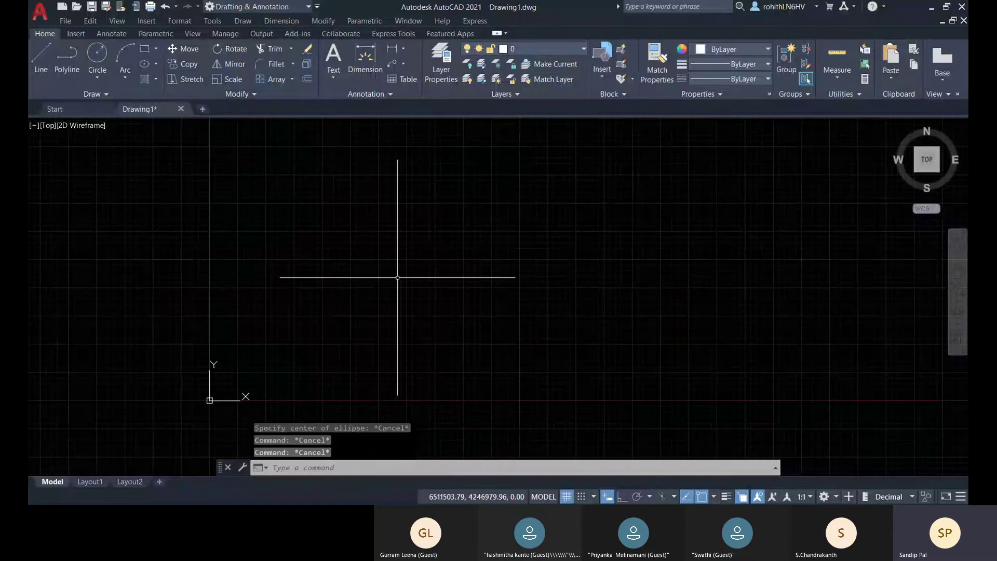
Step: Begin an ellipse with the ELLIPSE command's Center option and place its centre above and to the right of the origin
text(el)
key(Return)
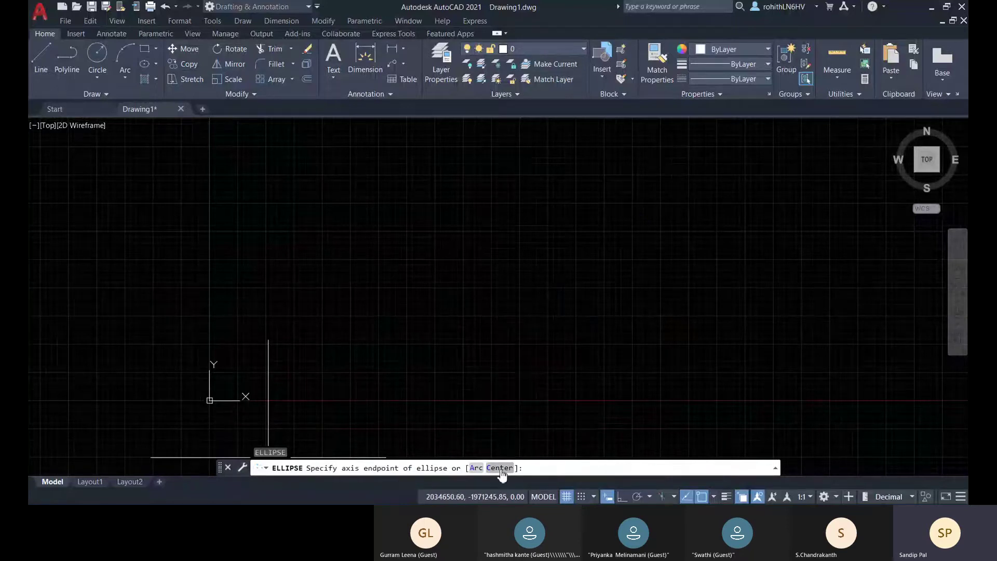
click(156, 64)
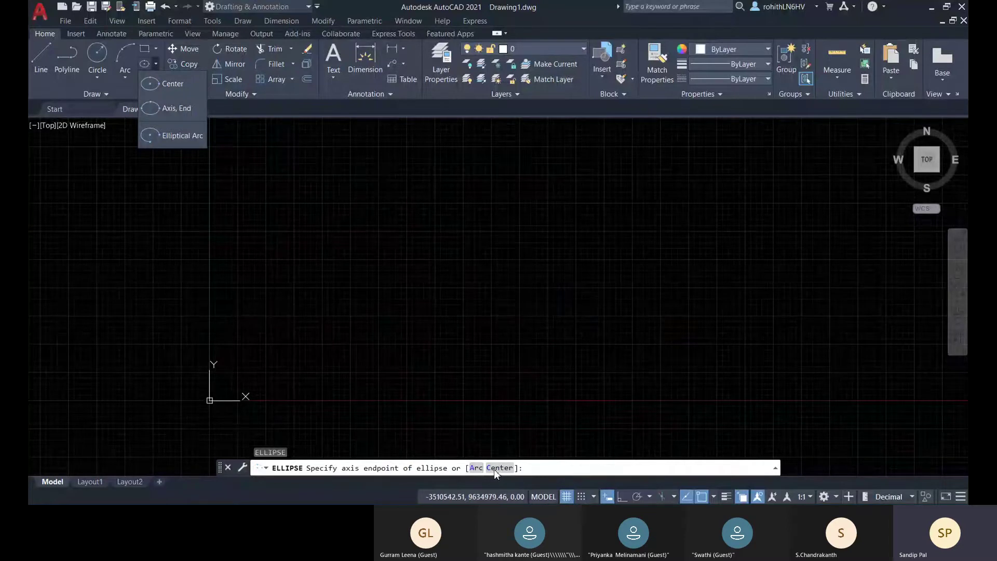
click(549, 468)
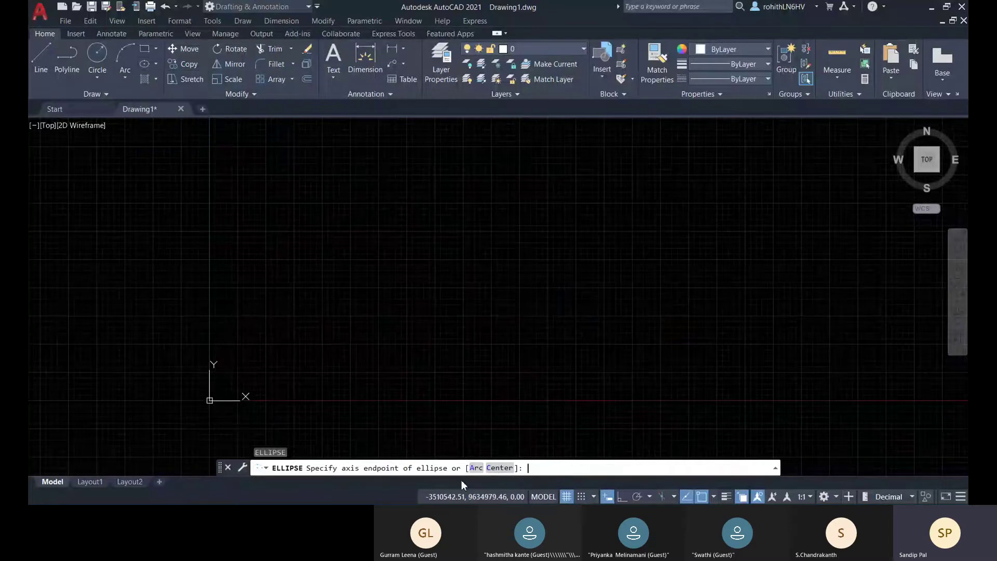
click(496, 468)
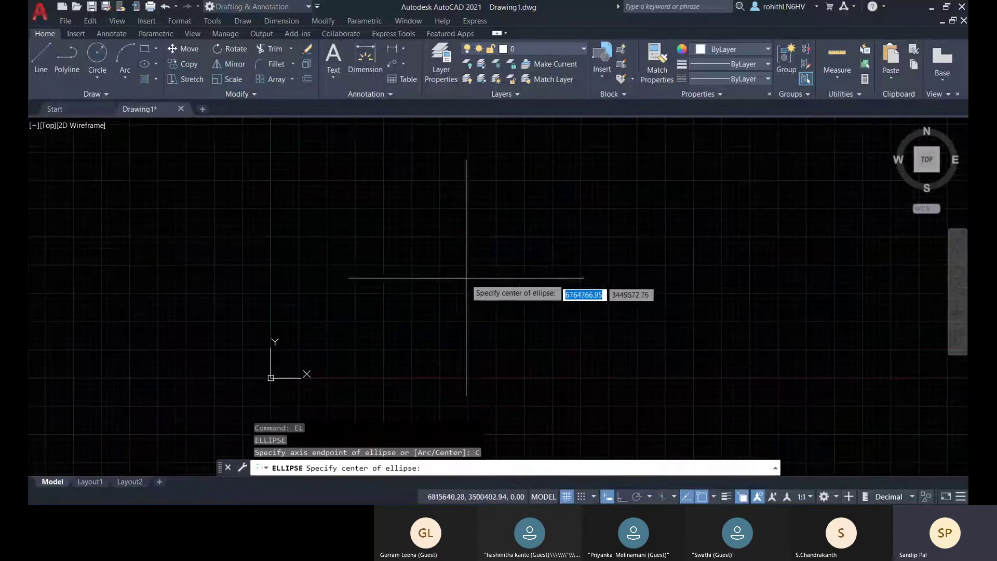
click(465, 281)
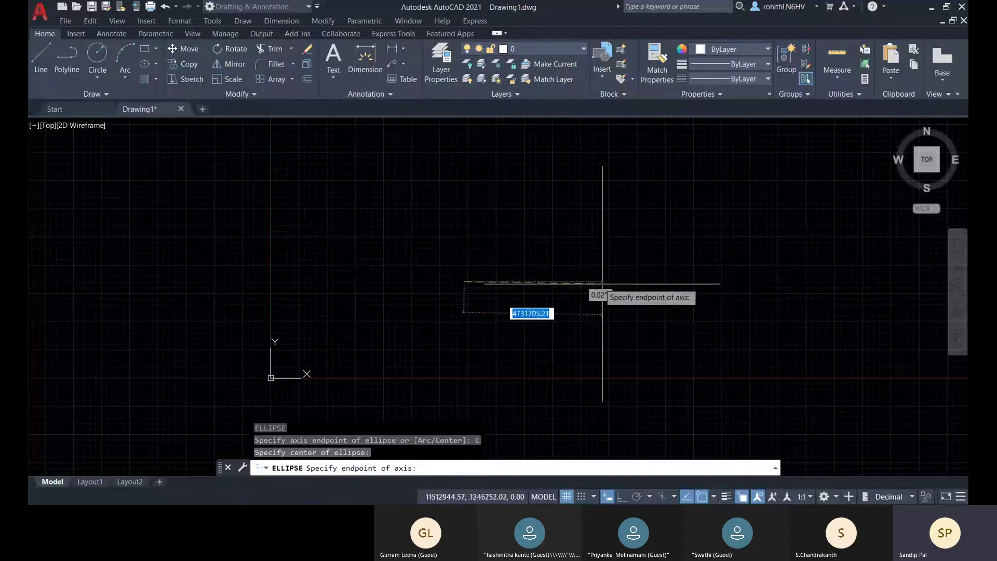
Step: With Ortho on, set the ellipse's horizontal axis endpoint and a longer vertical half-axis below the centre, making it taller than wide
key(F8)
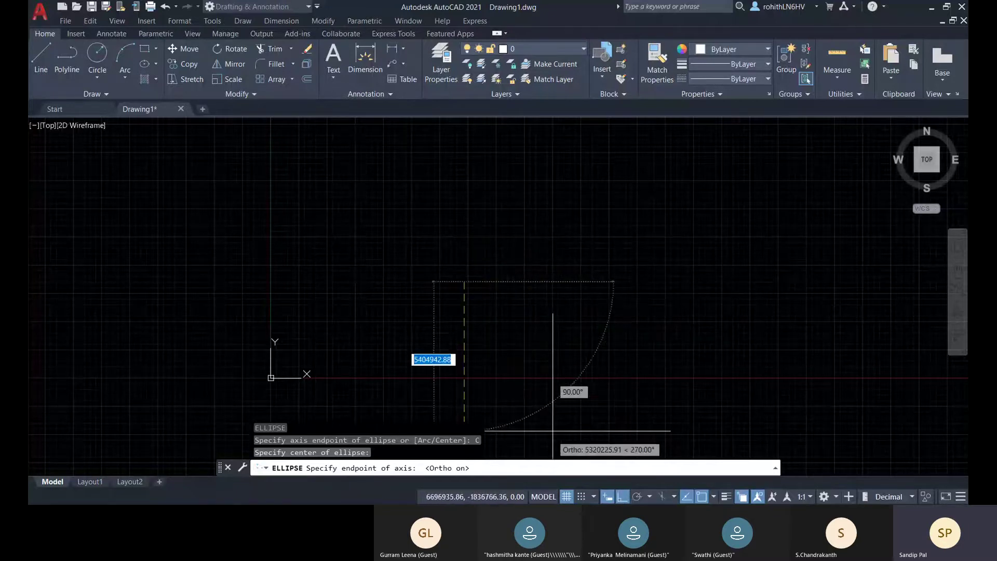
middle_drag(643, 274, 636, 274)
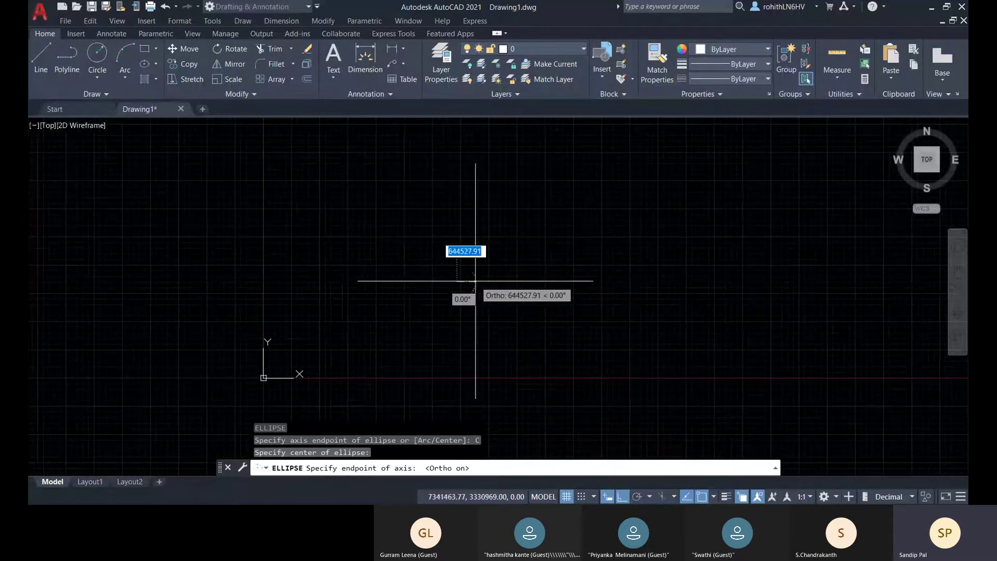
scroll(461, 281, up, 10)
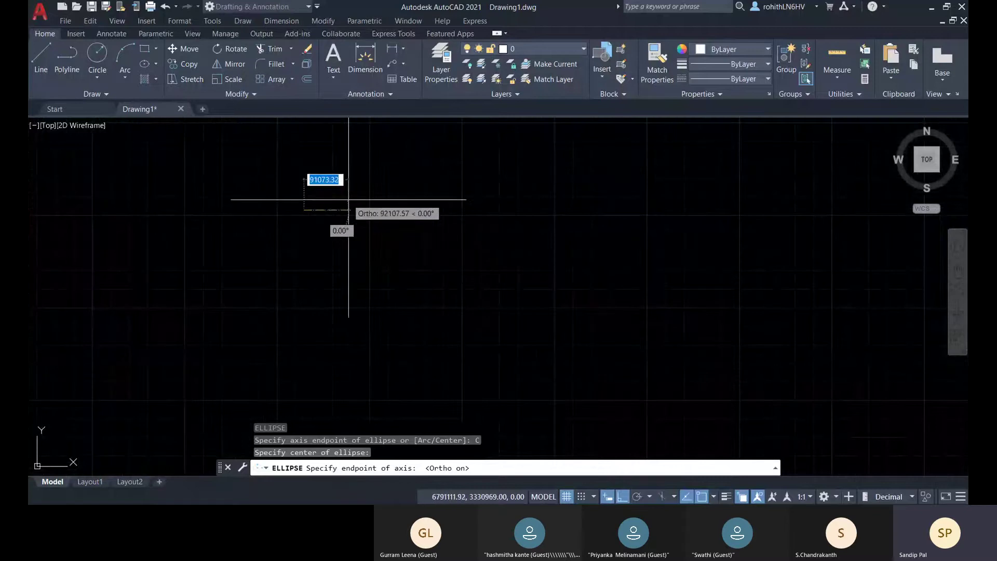
scroll(323, 204, up, 5)
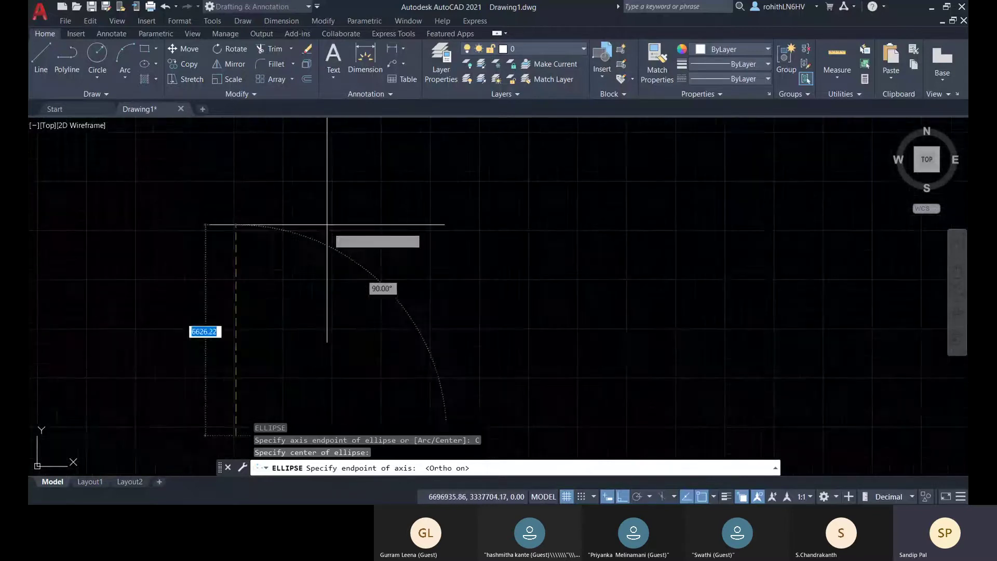
scroll(390, 345, down, 5)
scroll(330, 289, up, 5)
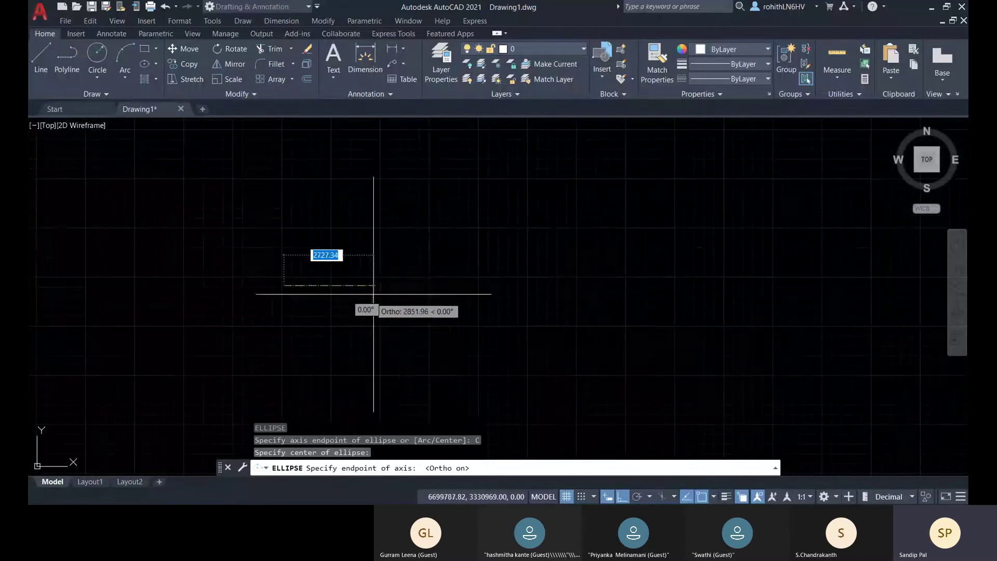
click(401, 284)
middle_drag(288, 377, 309, 349)
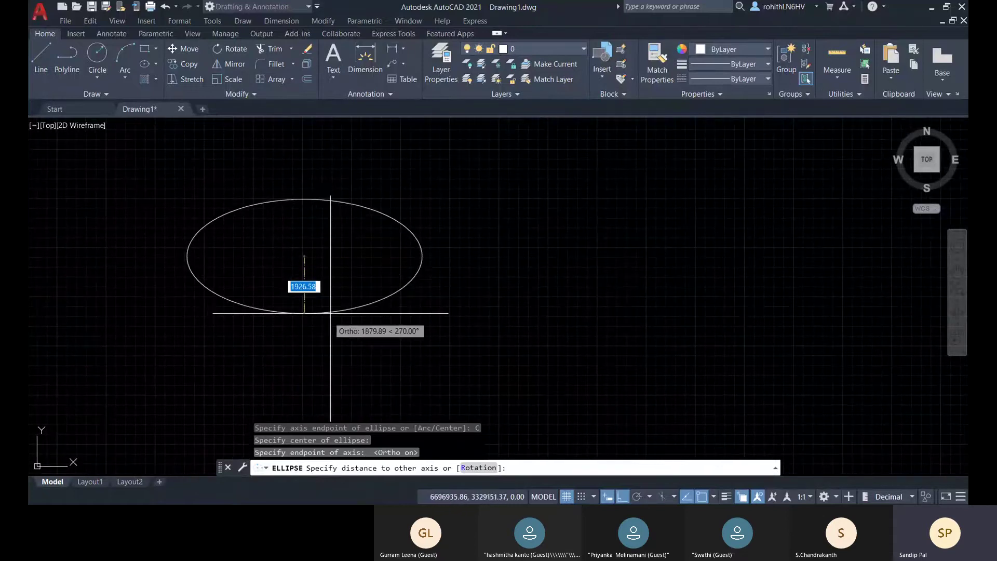
middle_drag(294, 382, 300, 356)
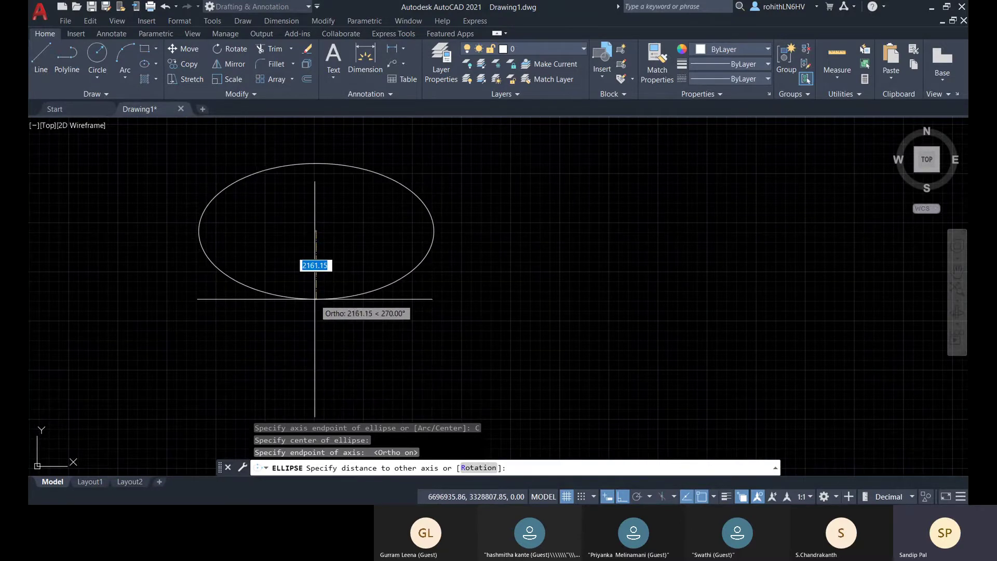
click(313, 372)
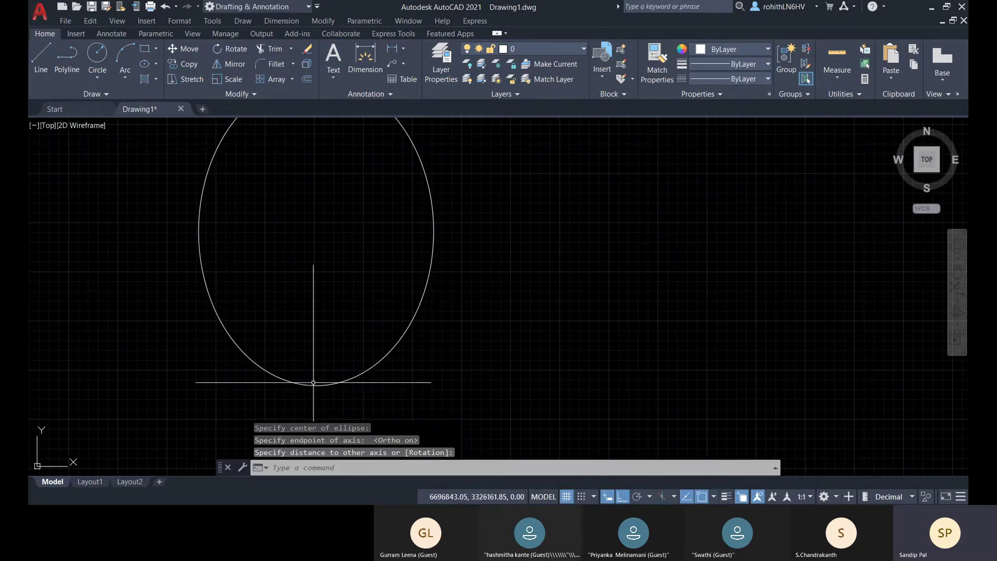
Step: Draw a second ellipse by its centre, to the right of the first, with a horizontal half-axis of 300 and a vertical half-axis of 550
scroll(313, 382, down, 2)
scroll(307, 285, down, 2)
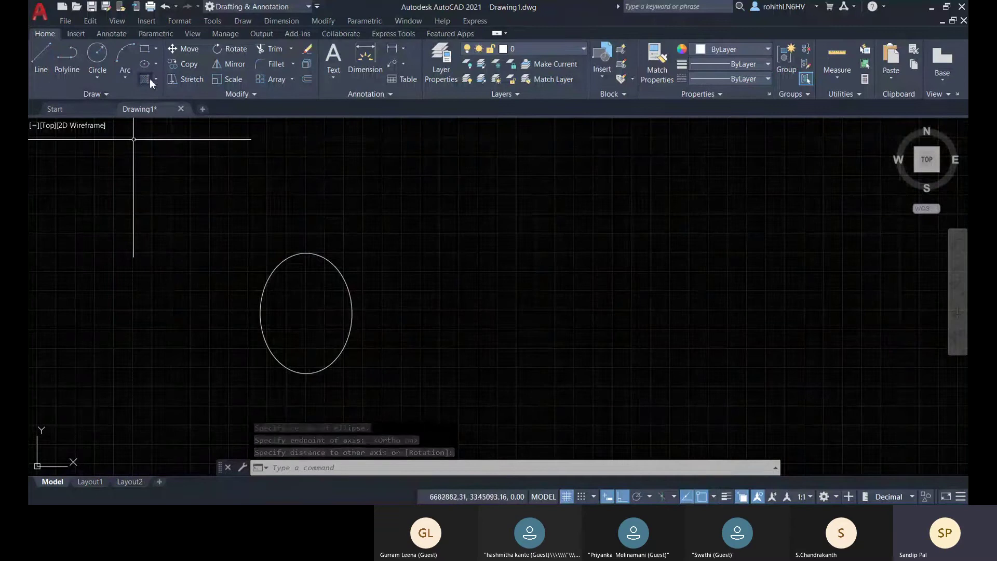
click(146, 64)
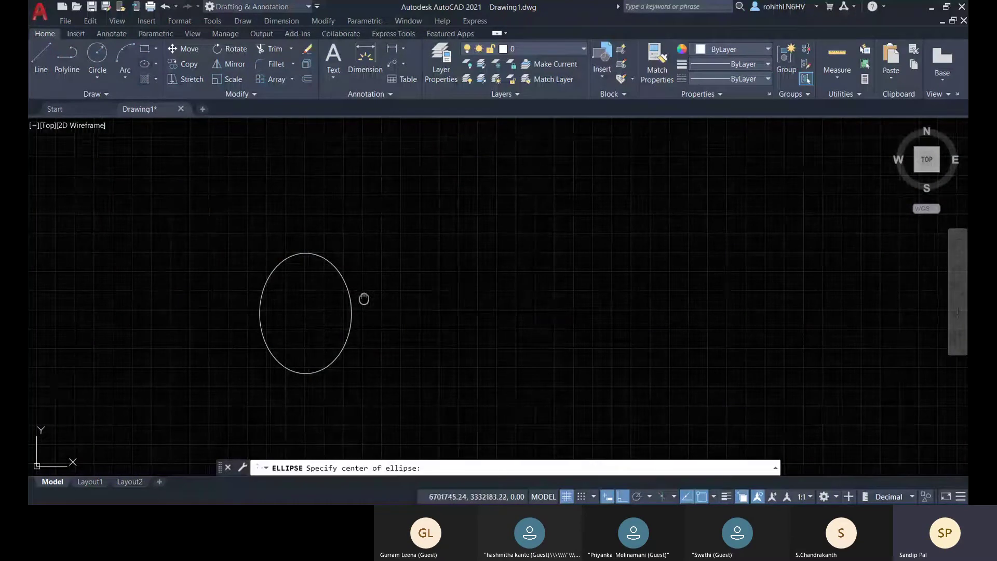
middle_drag(475, 315, 387, 313)
click(463, 308)
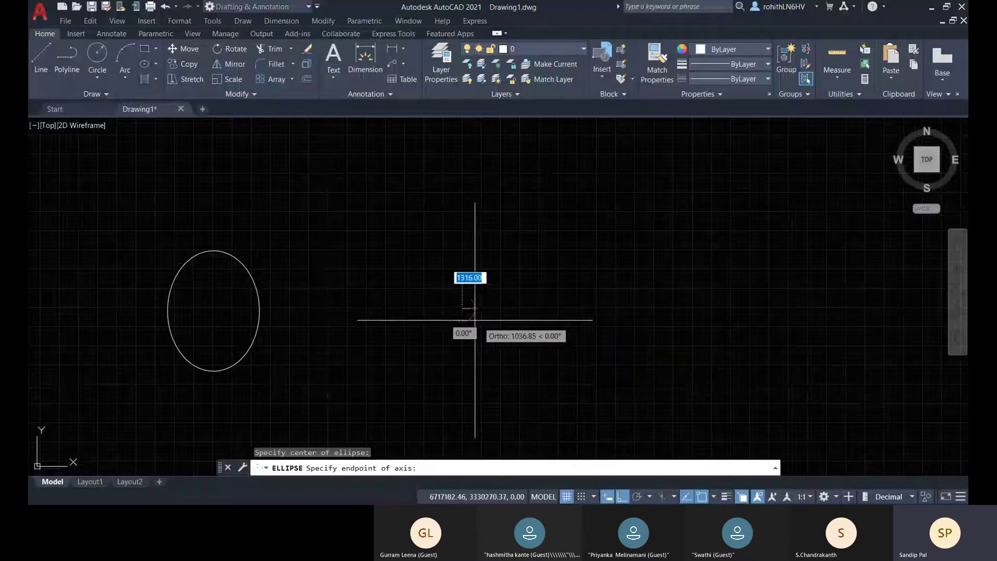
scroll(485, 308, up, 5)
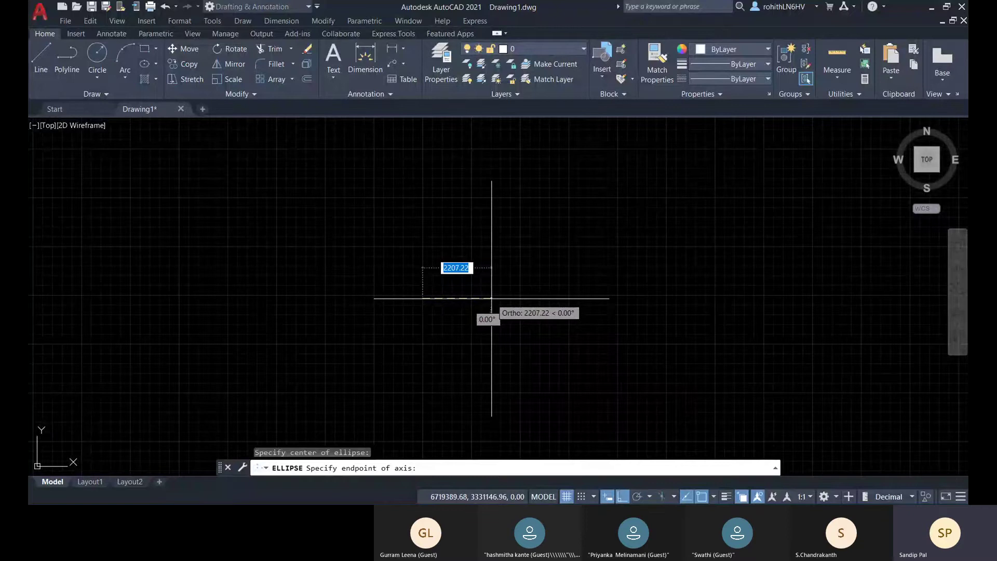
text(300)
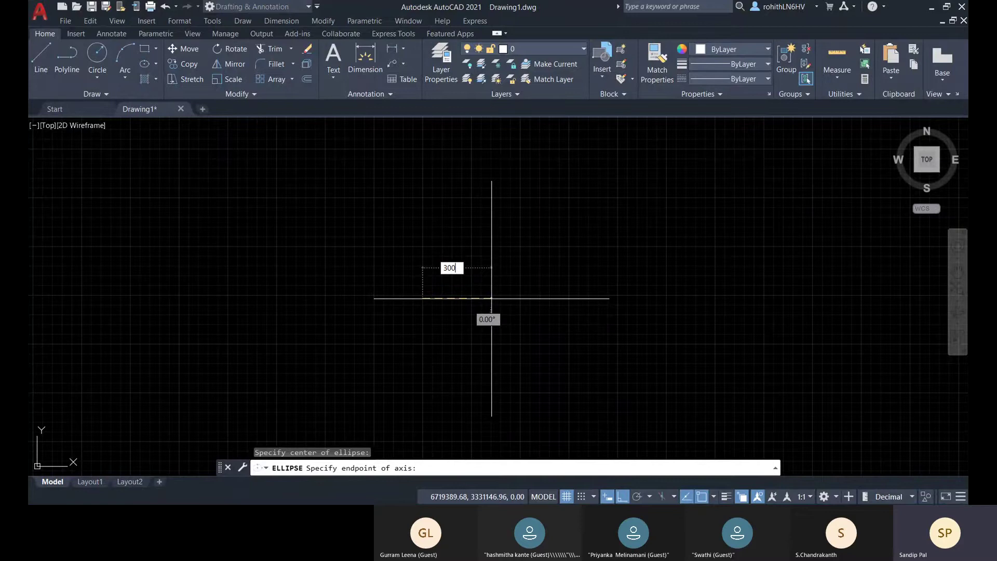
key(BackSpace)
text(0)
key(Return)
scroll(491, 298, down, 5)
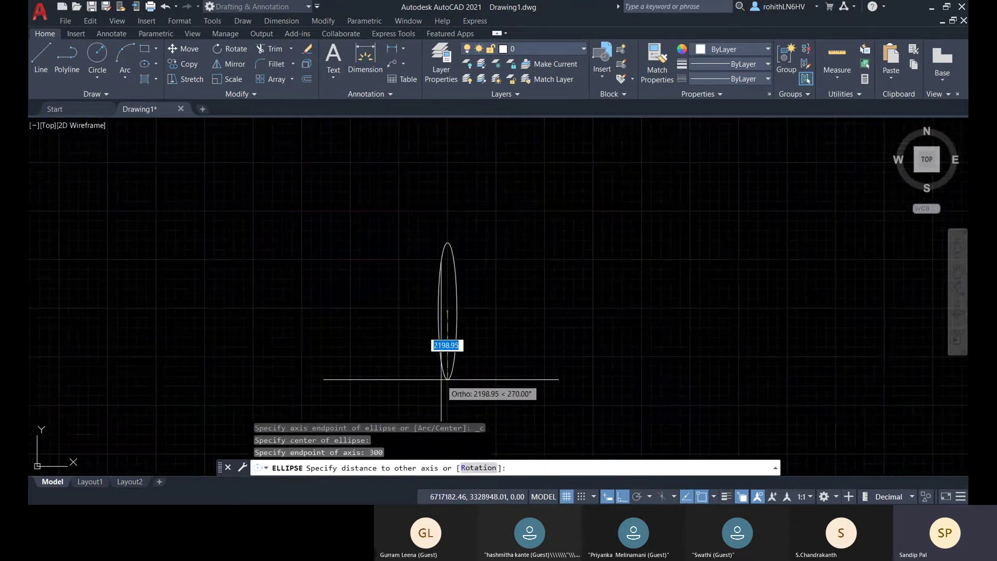
text(550)
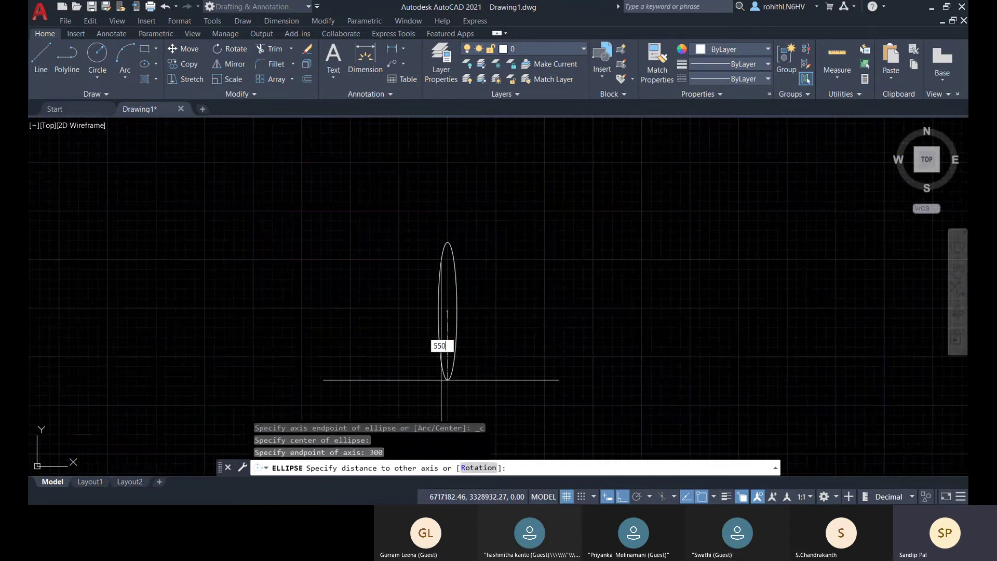
key(Return)
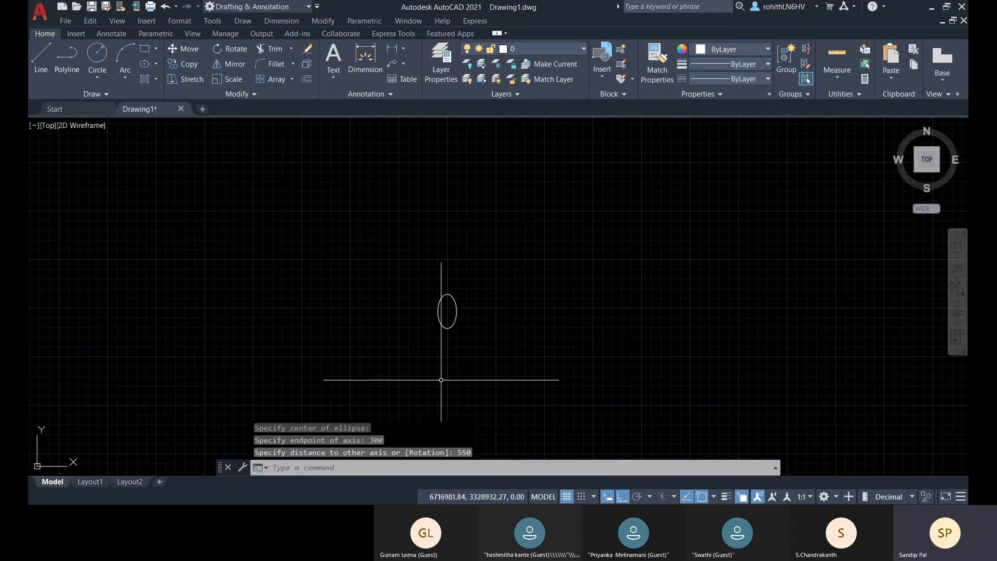
Step: Begin an Axis, End ellipse with its first axis endpoint 50 directly below the upper quadrant of the existing 300 by 550 ellipse
scroll(442, 343, up, 8)
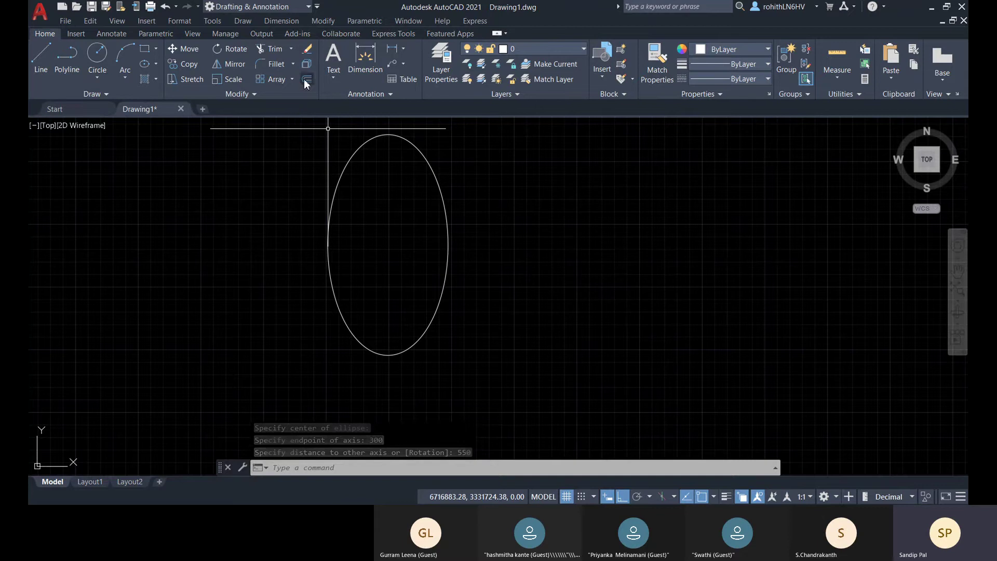
click(155, 64)
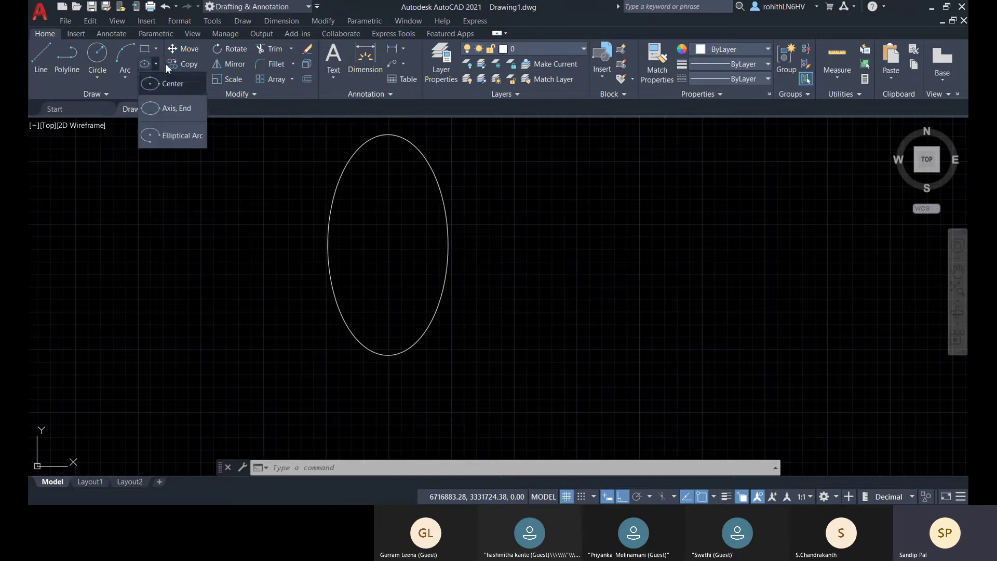
click(167, 109)
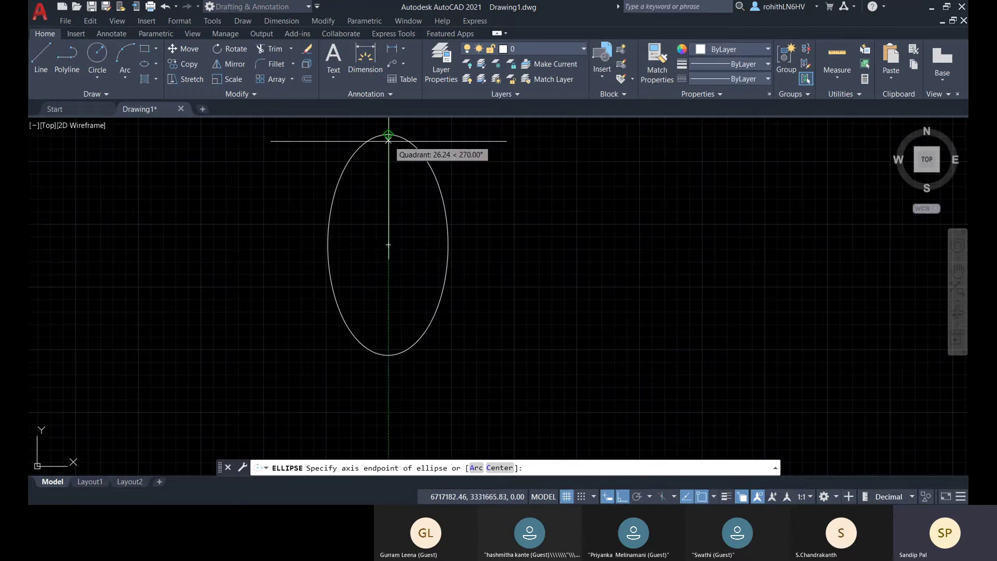
scroll(389, 140, up, 2)
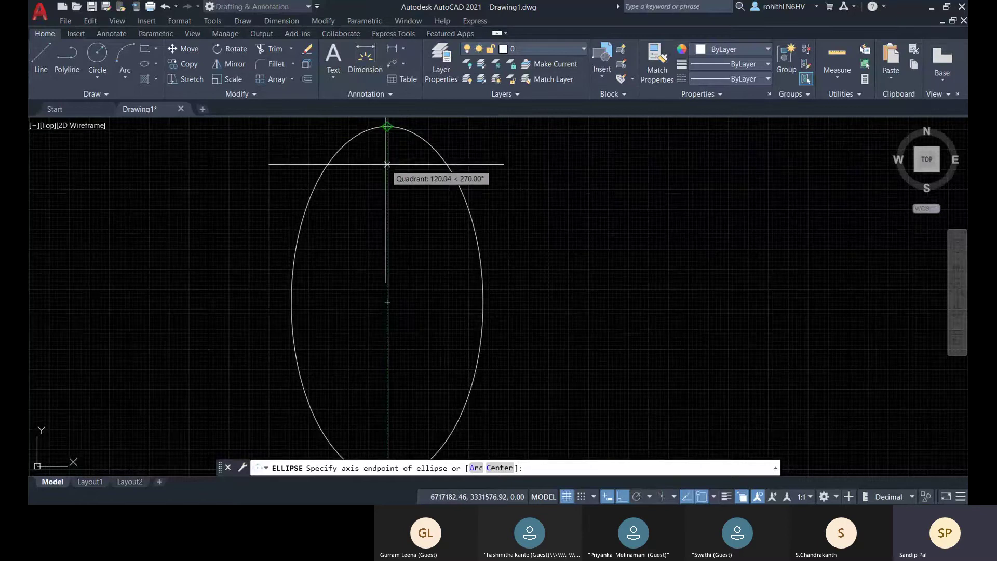
middle_drag(385, 165, 387, 170)
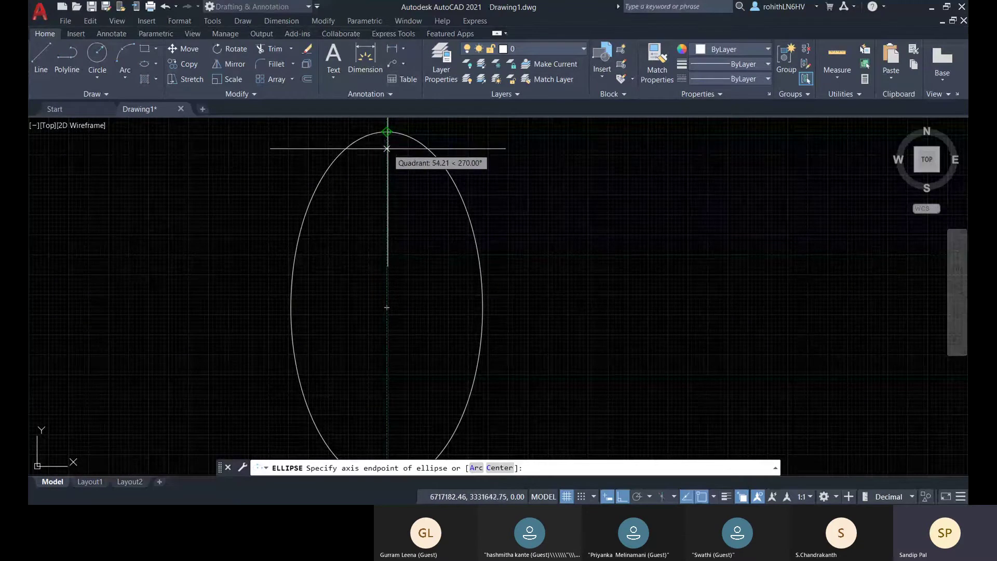
text(5)
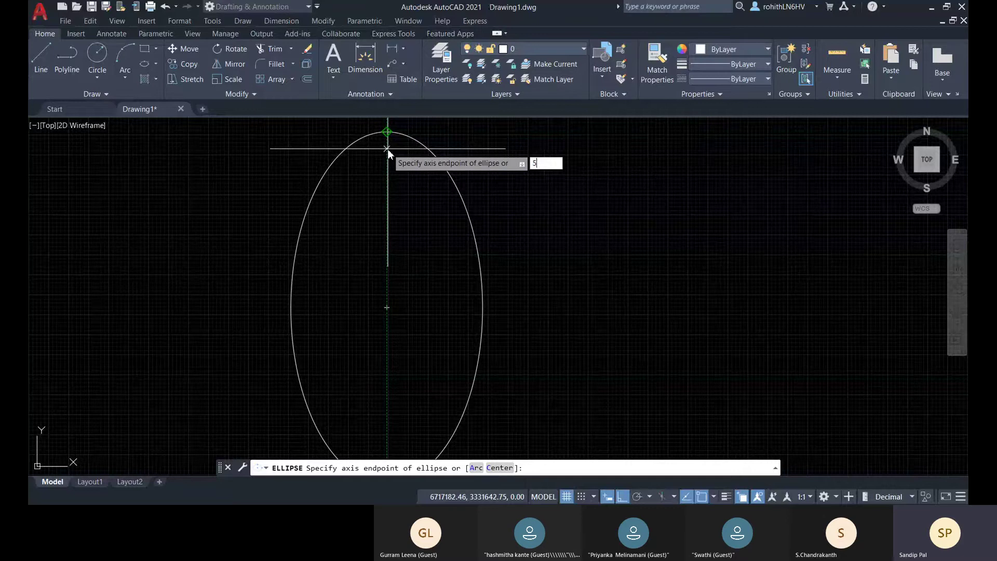
text(0)
key(Return)
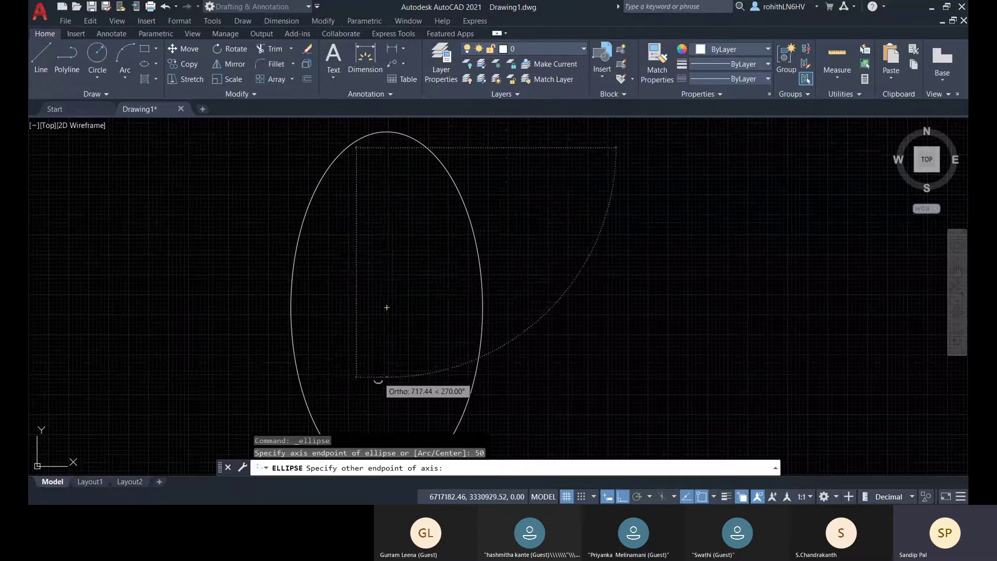
Step: Finish the inner ellipse with the other axis endpoint 1000 straight down and a horizontal half-axis distance of 250
middle_drag(385, 309, 398, 231)
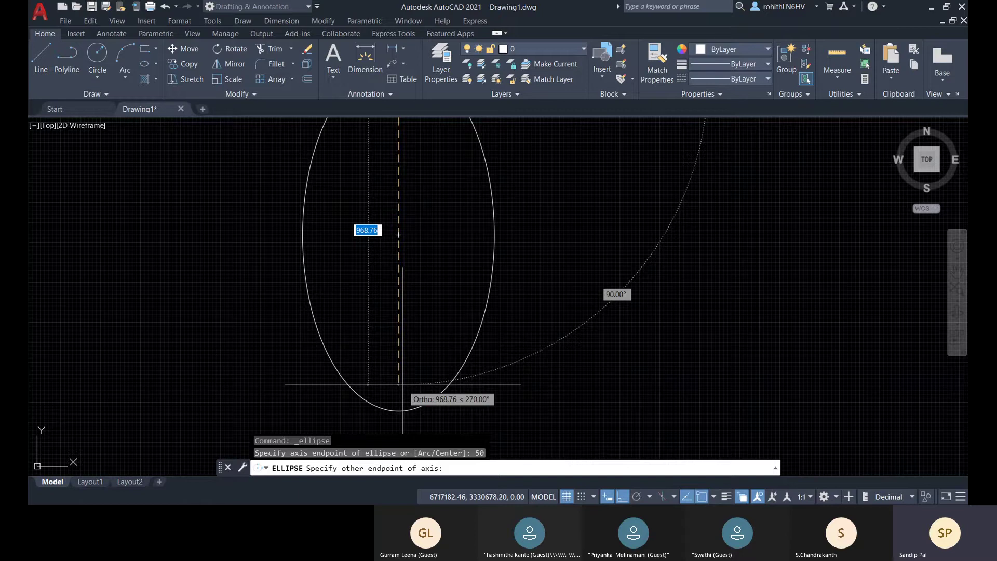
scroll(402, 385, down, 2)
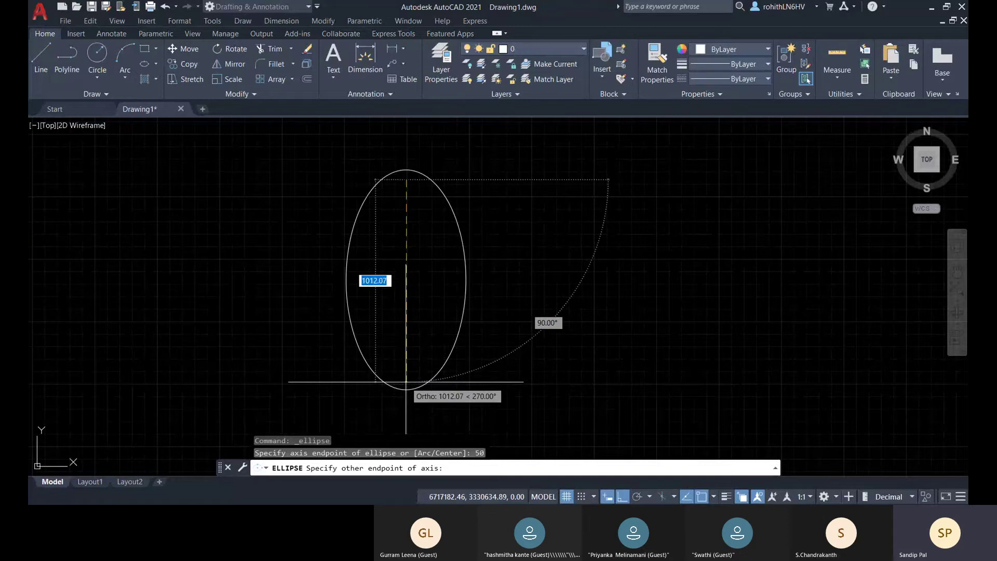
text(1000)
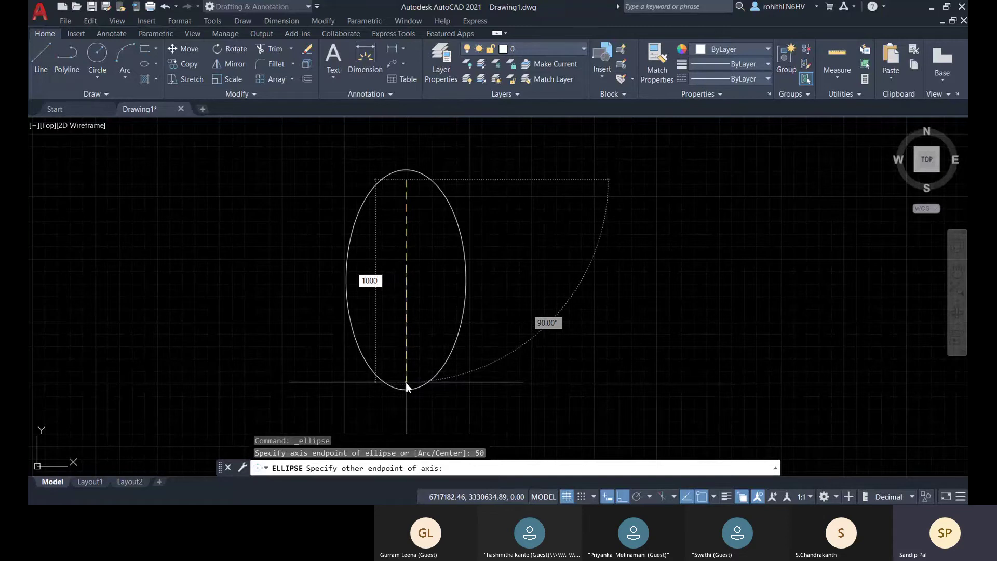
key(Return)
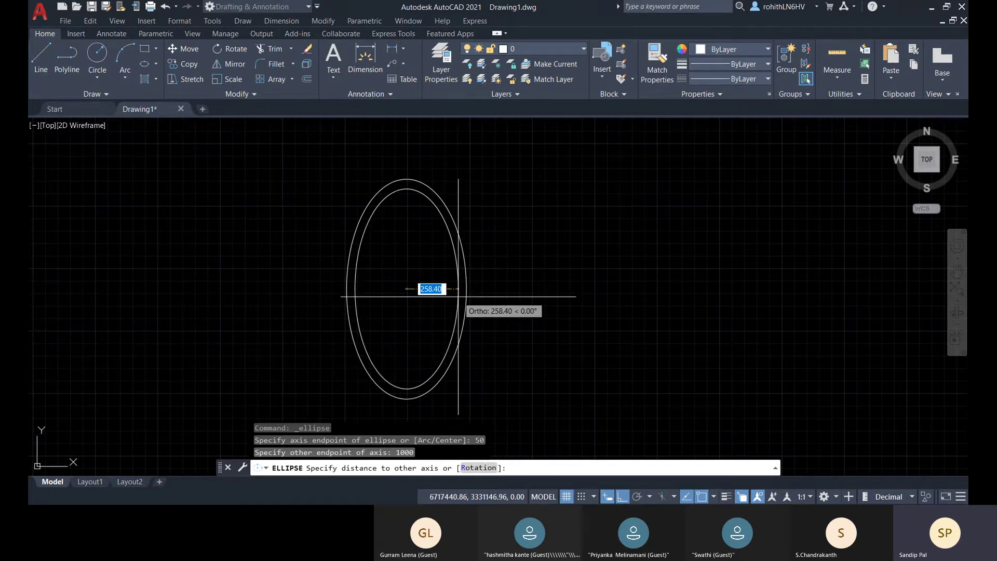
text(2)
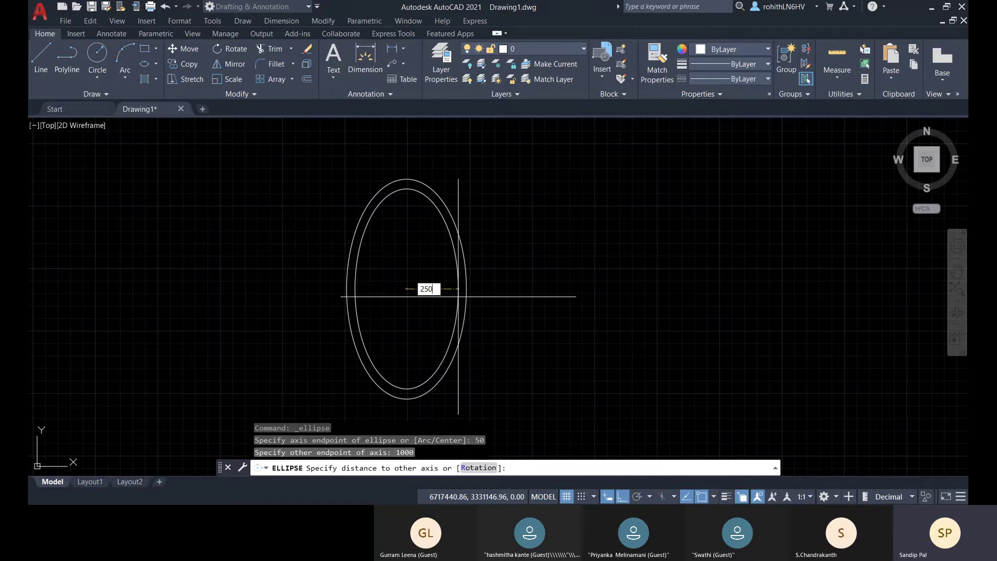
text(50)
key(Return)
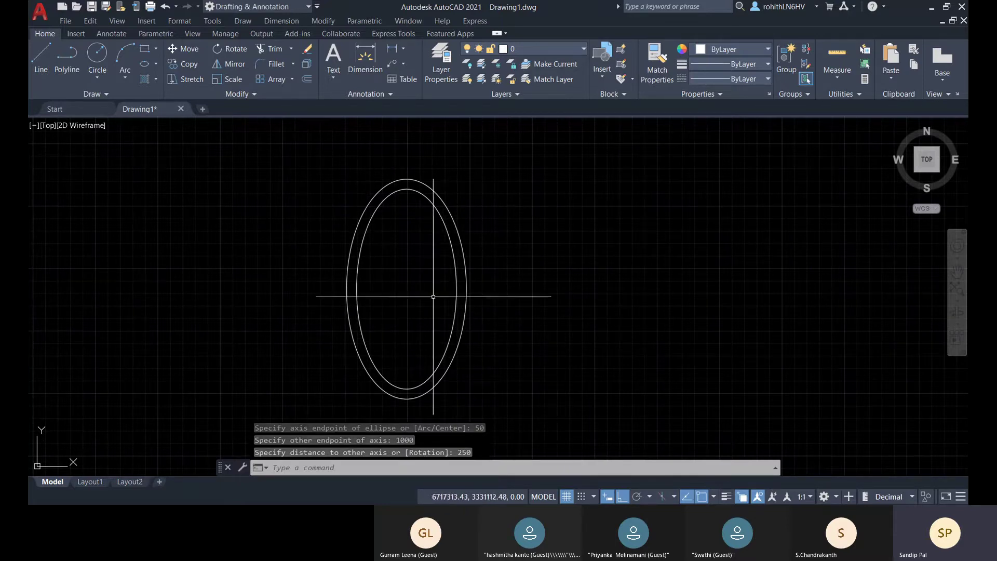
Step: Draw a vertical line between the inner ellipse's top and bottom quadrants and a horizontal line between its side quadrants
middle_drag(434, 315, 410, 308)
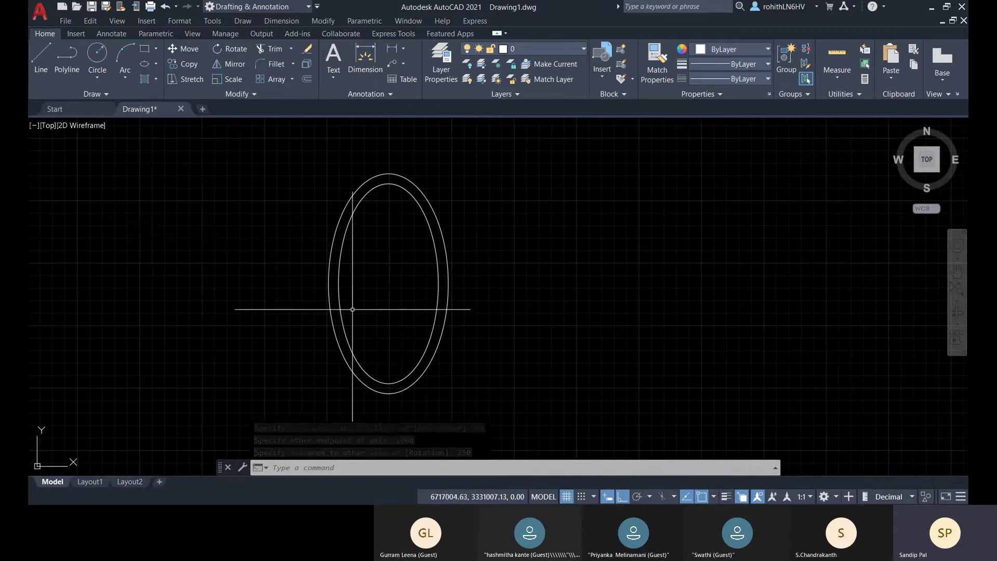
click(42, 62)
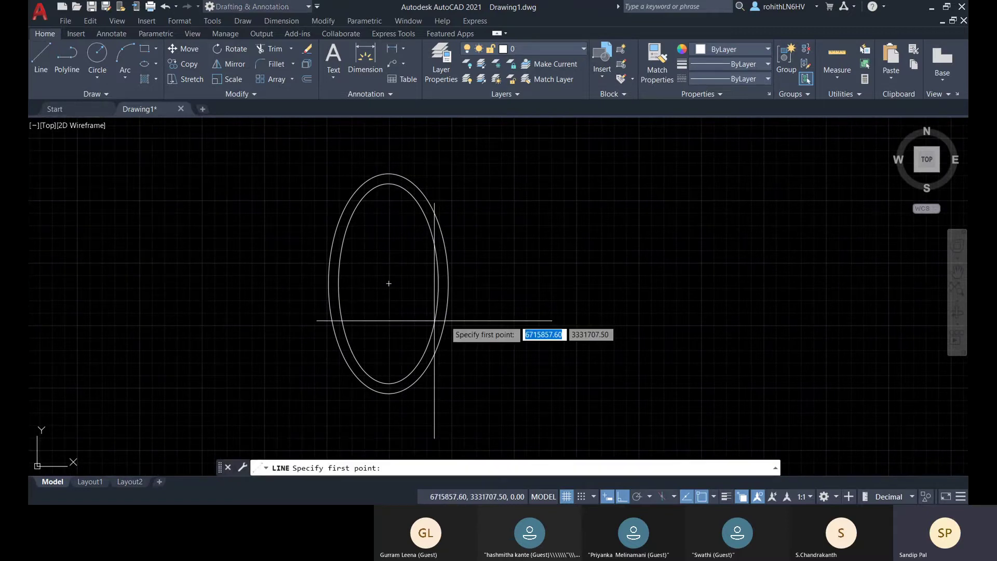
click(388, 184)
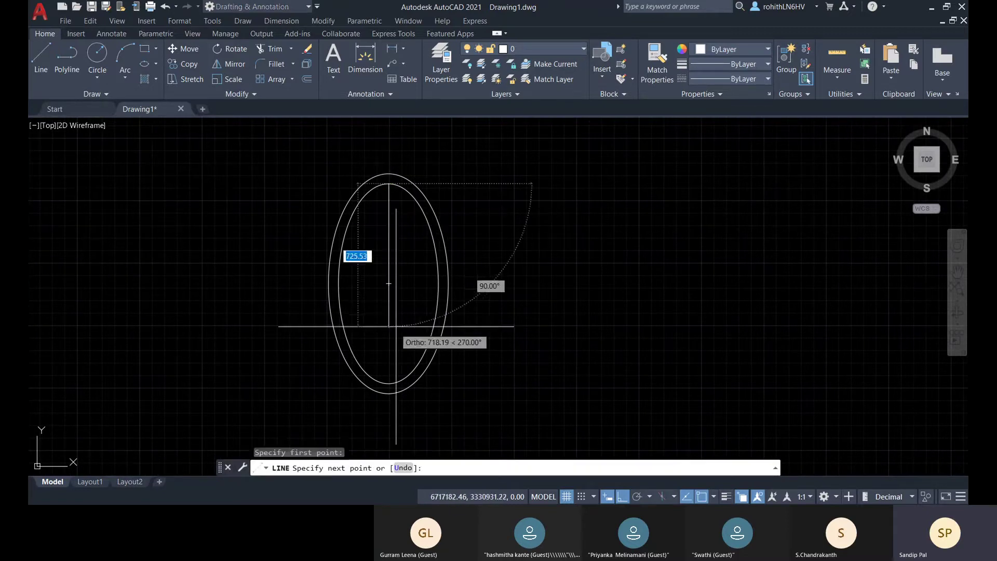
click(388, 384)
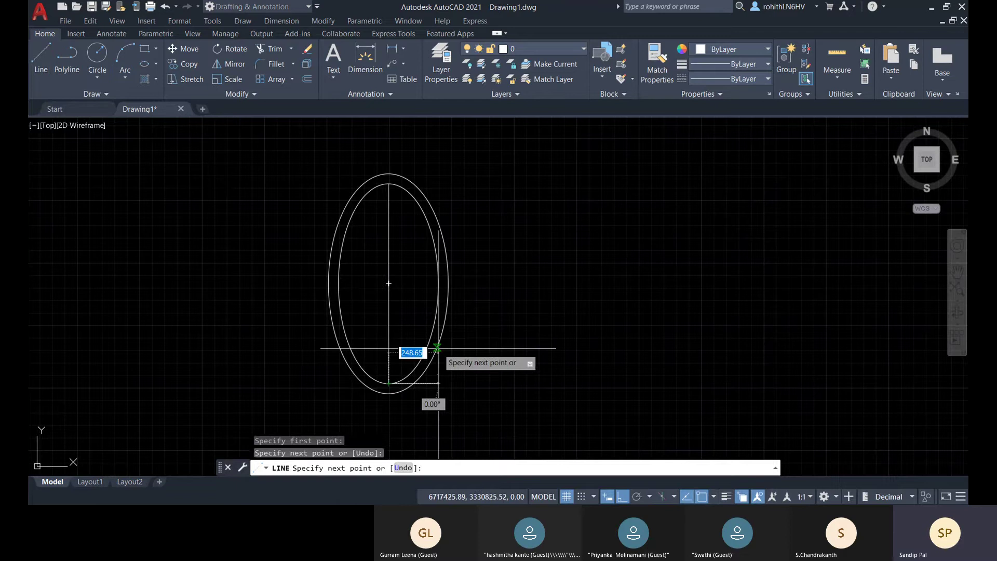
key(Escape)
key(Return)
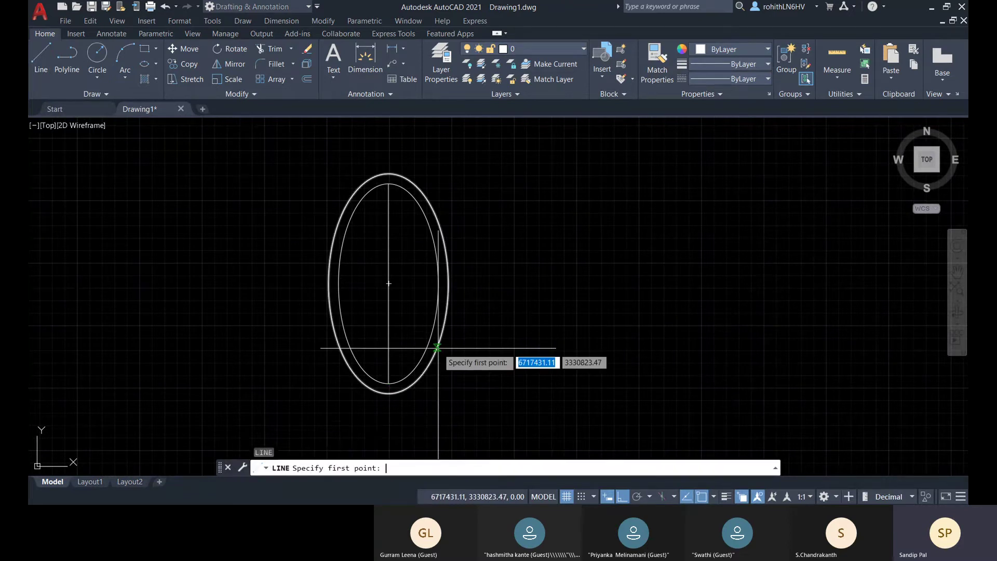
click(438, 283)
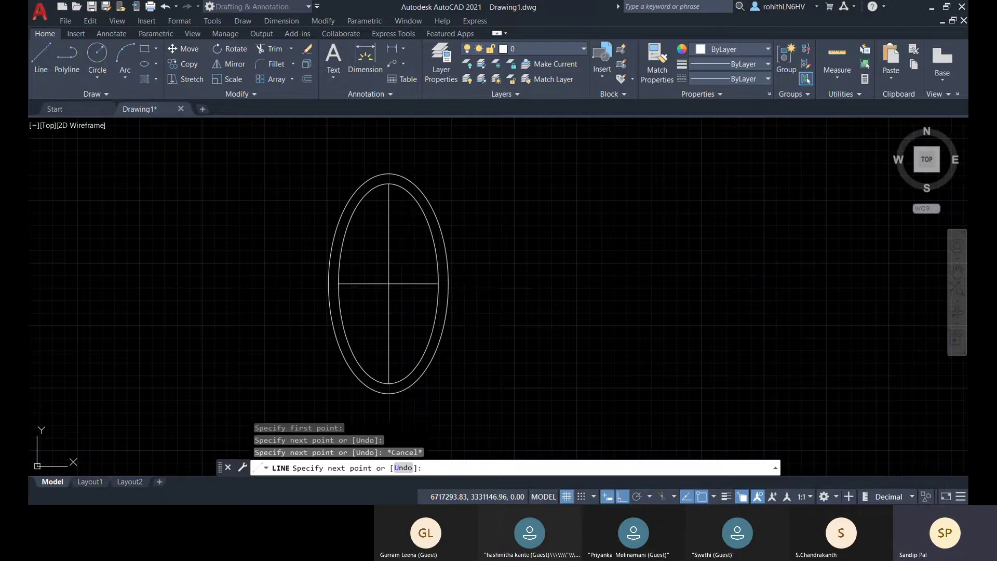
key(Escape)
Step: Begin an elliptical arc with the Center option at the crossing of the two axis lines, with a horizontal axis endpoint at 130
middle_drag(476, 255, 455, 253)
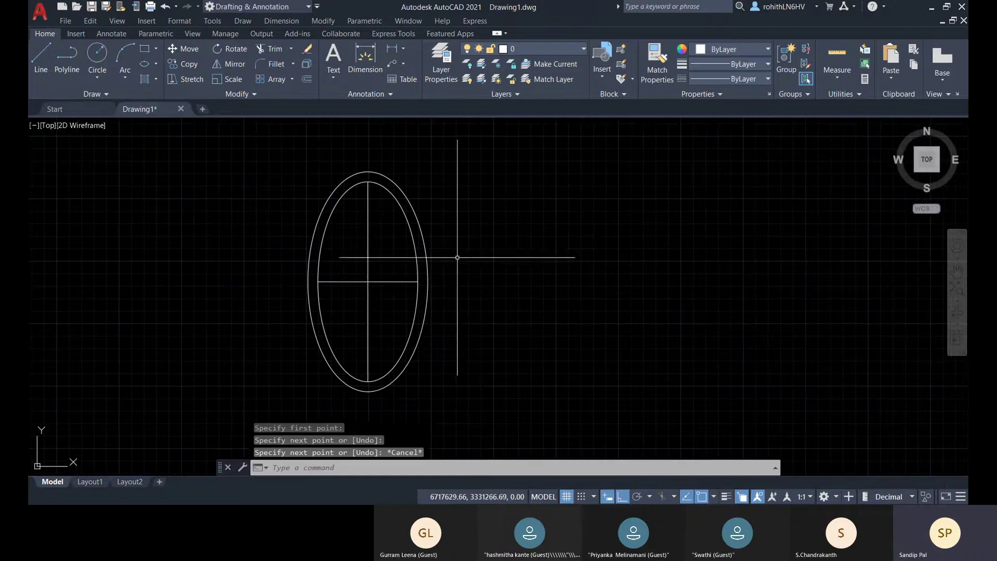
click(155, 64)
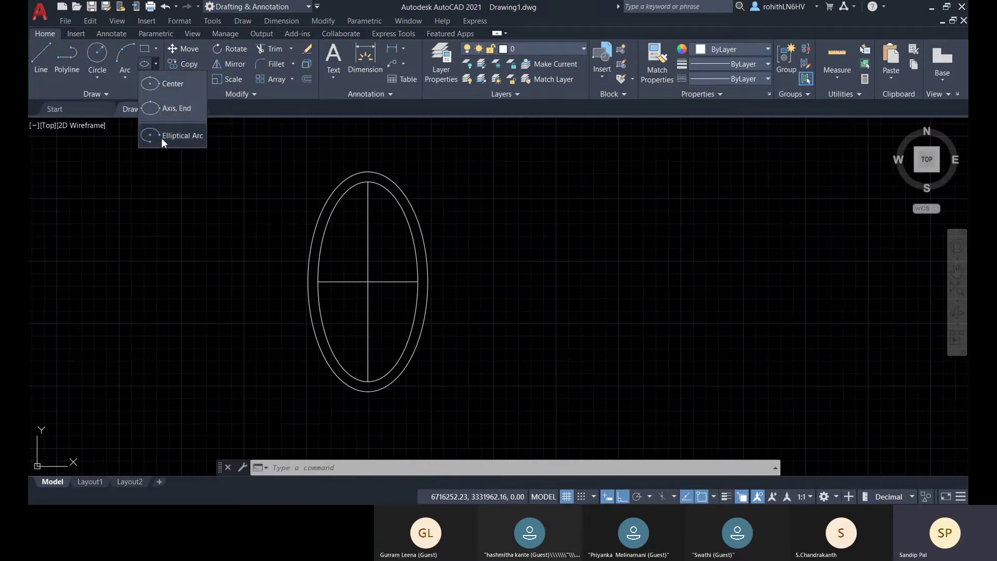
click(177, 136)
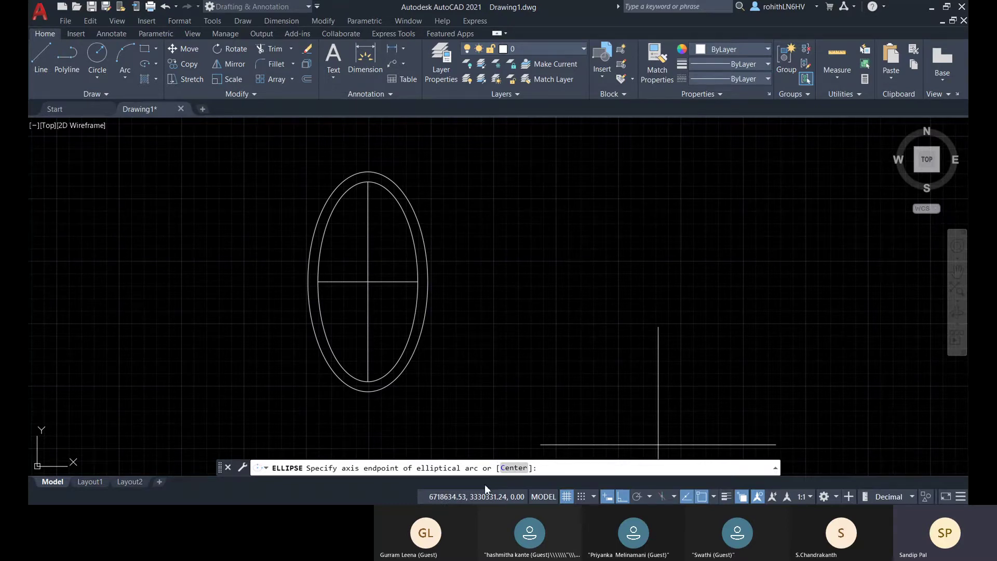
click(514, 467)
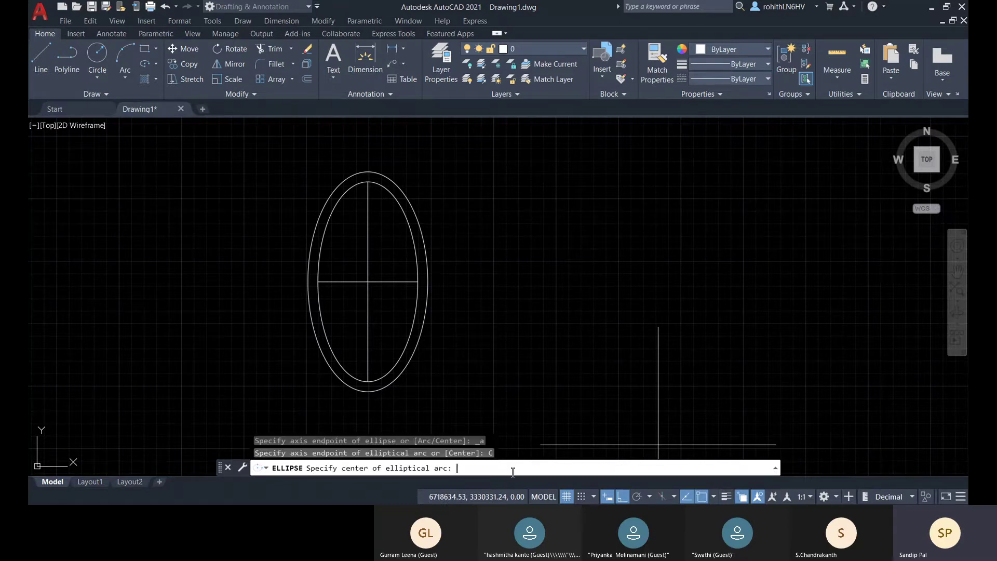
click(369, 281)
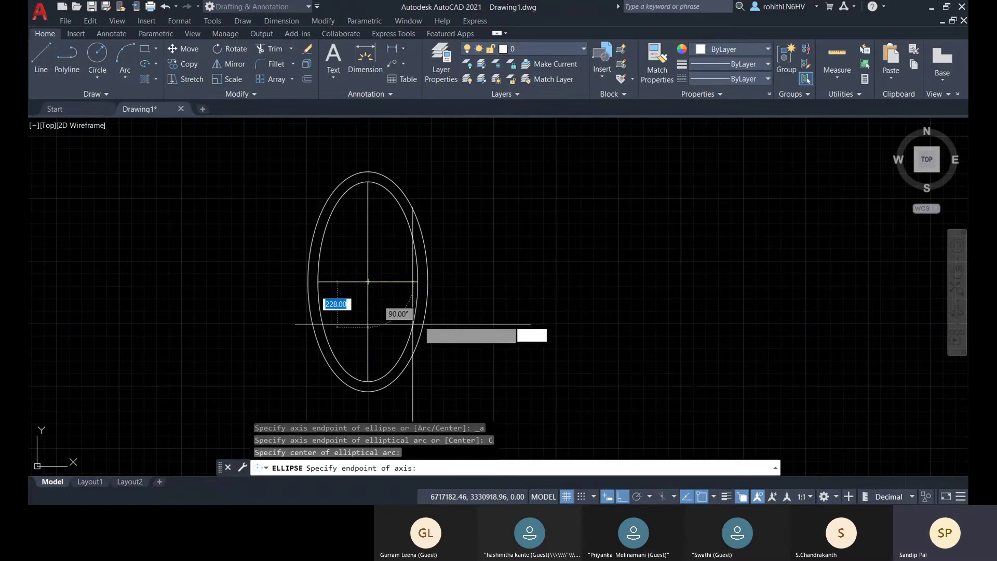
middle_drag(389, 294, 397, 293)
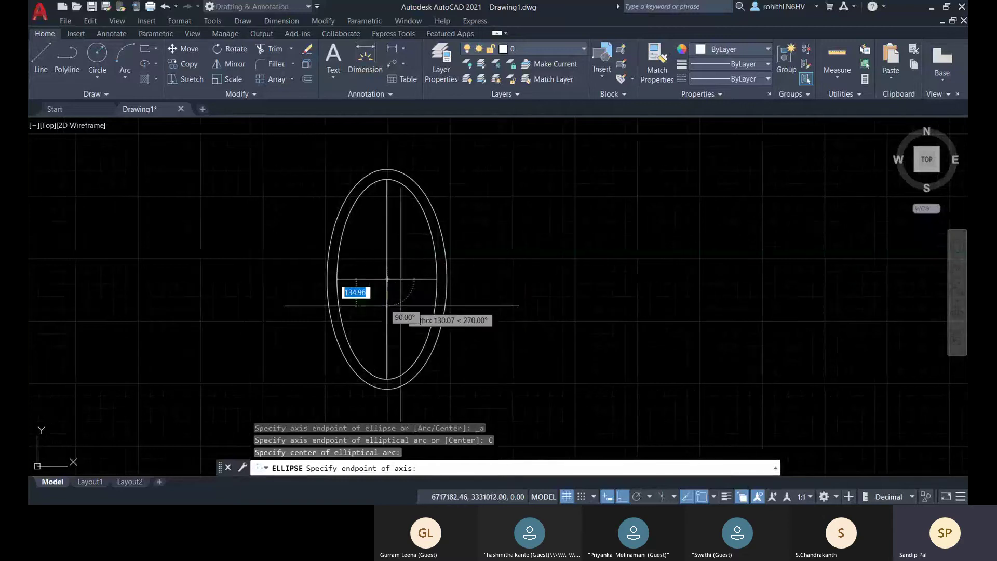
middle_drag(400, 304, 412, 303)
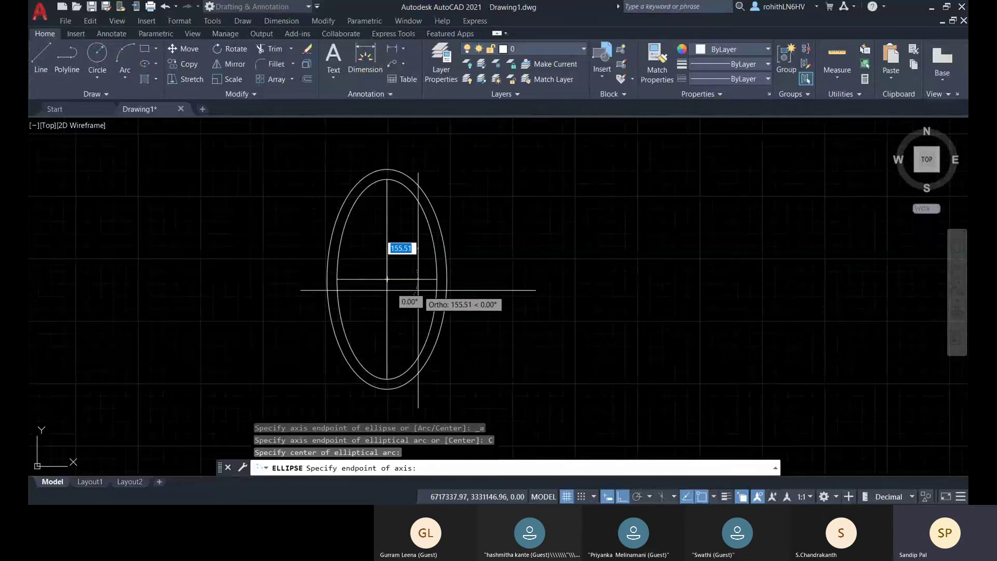
text(130)
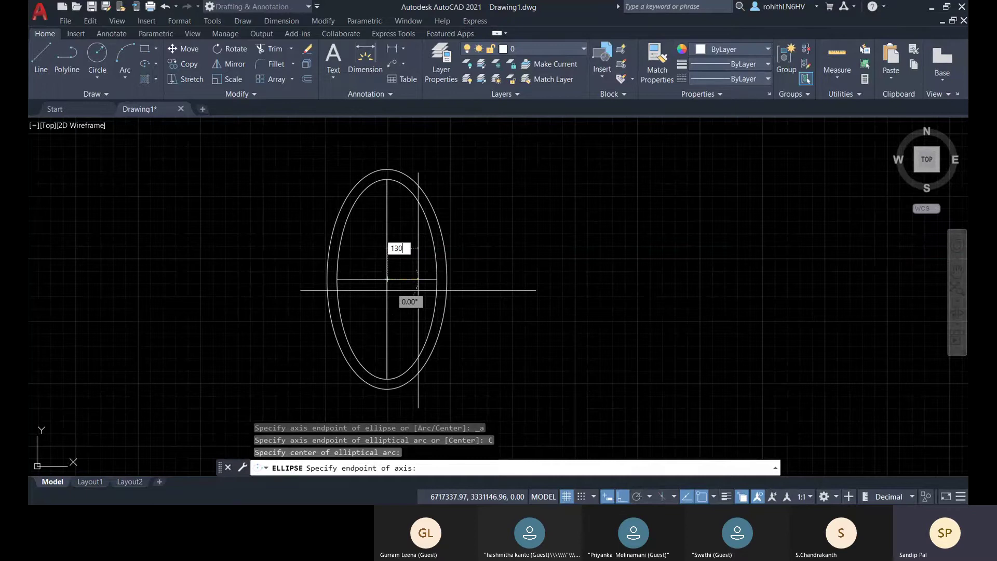
key(Return)
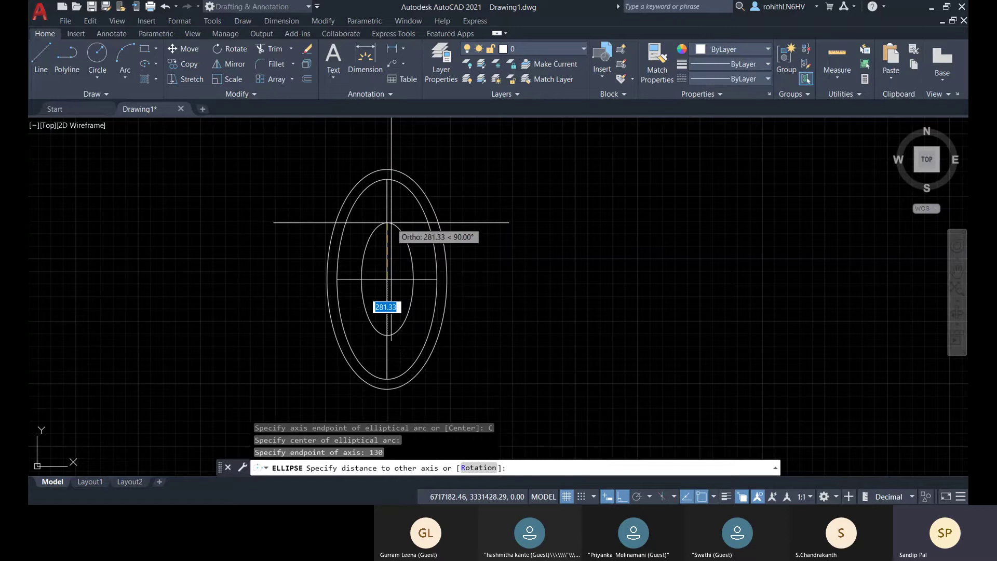
Step: Set the elliptical arc's other half-axis to 200, starting it at the horizontal line's right end and ending it at the vertical line's upper end
text(4)
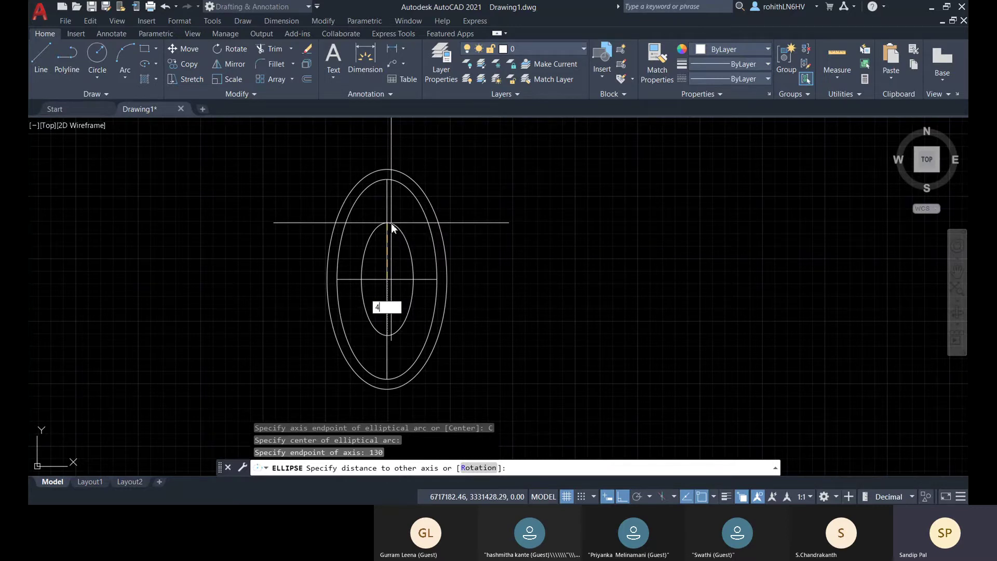
key(BackSpace)
text(200)
key(Return)
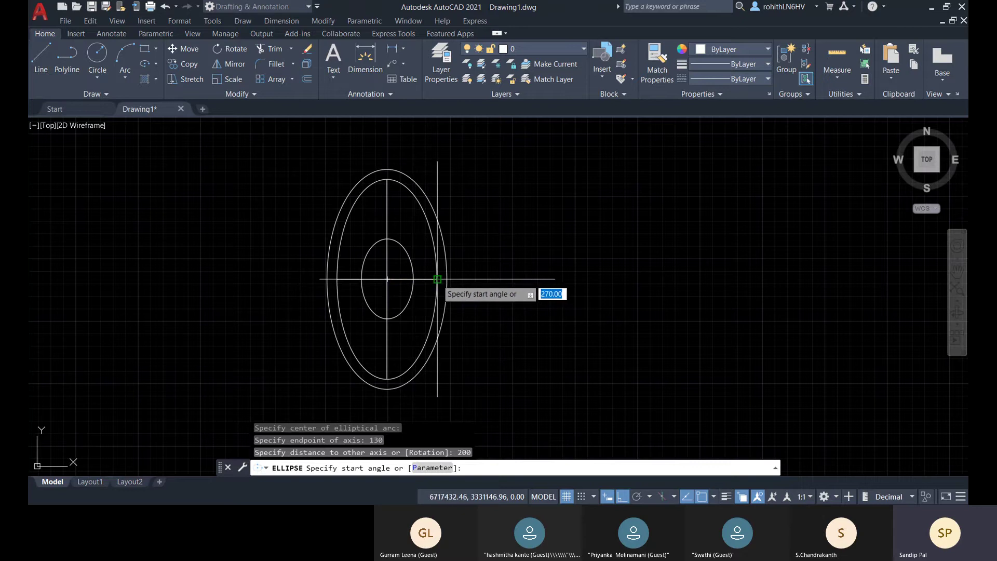
click(437, 279)
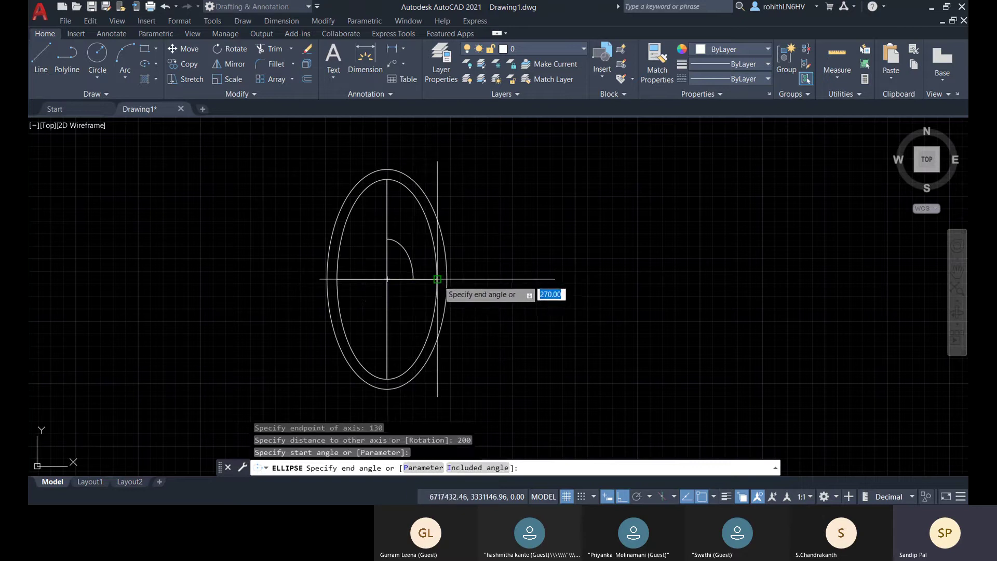
click(386, 180)
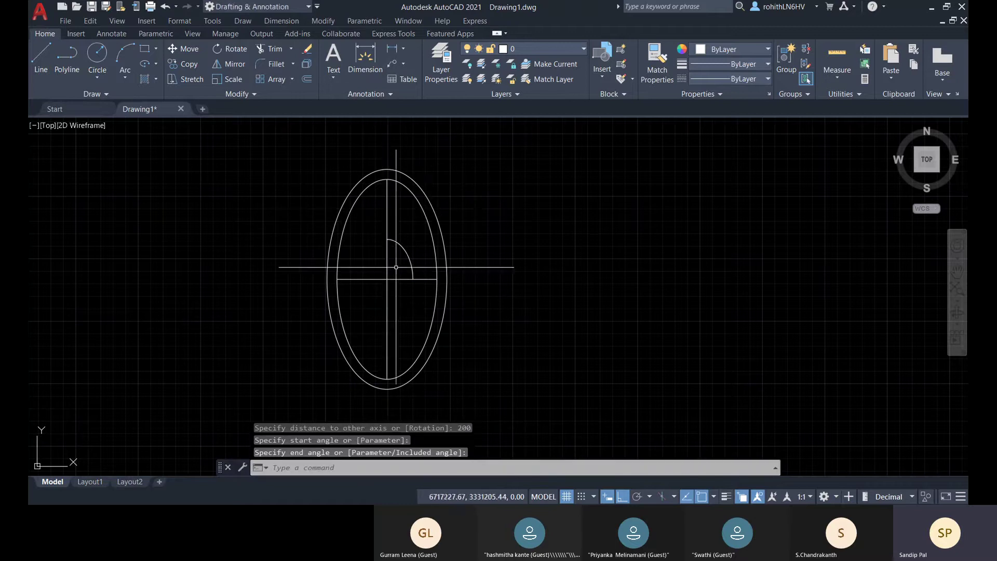
middle_drag(386, 287, 392, 283)
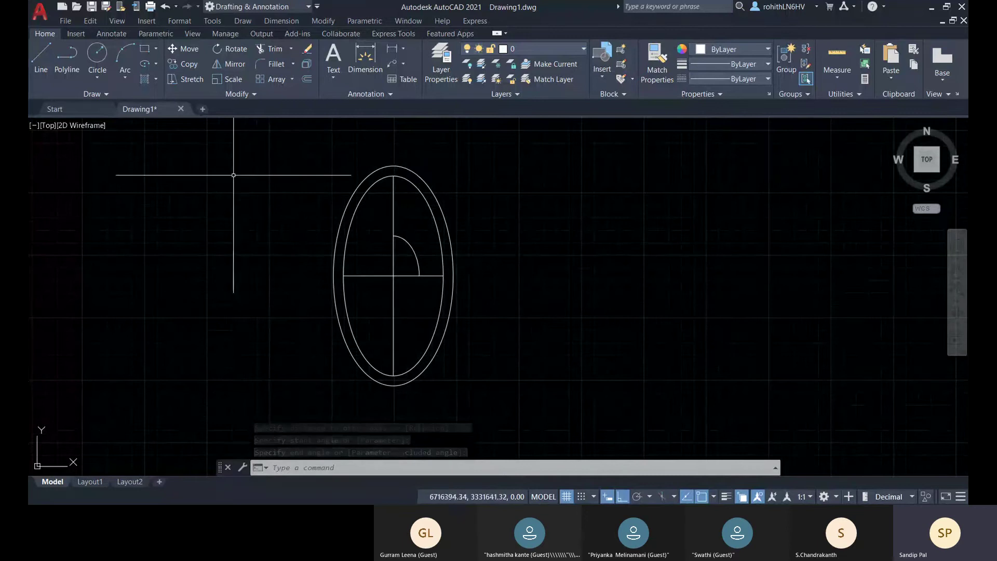
click(156, 64)
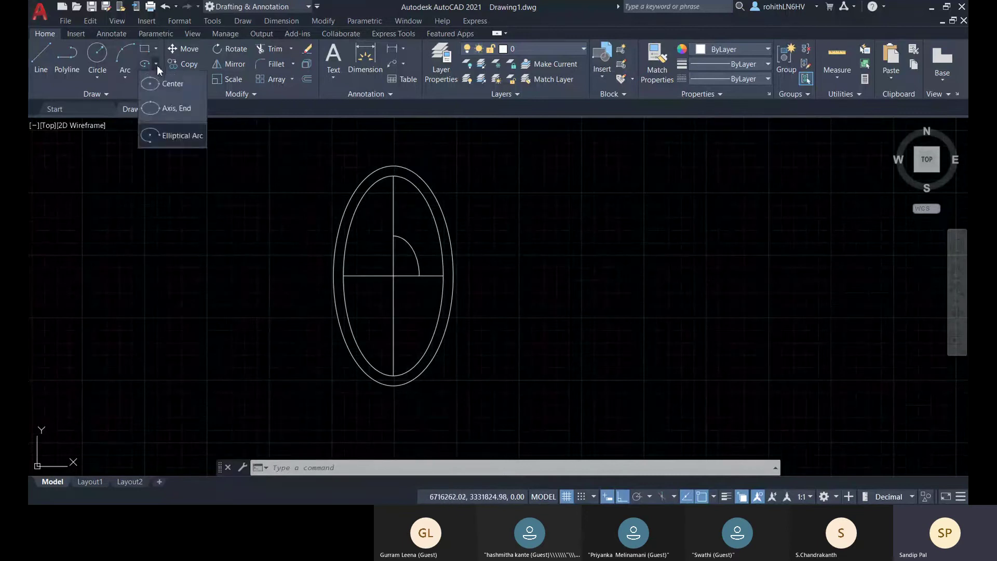
click(173, 136)
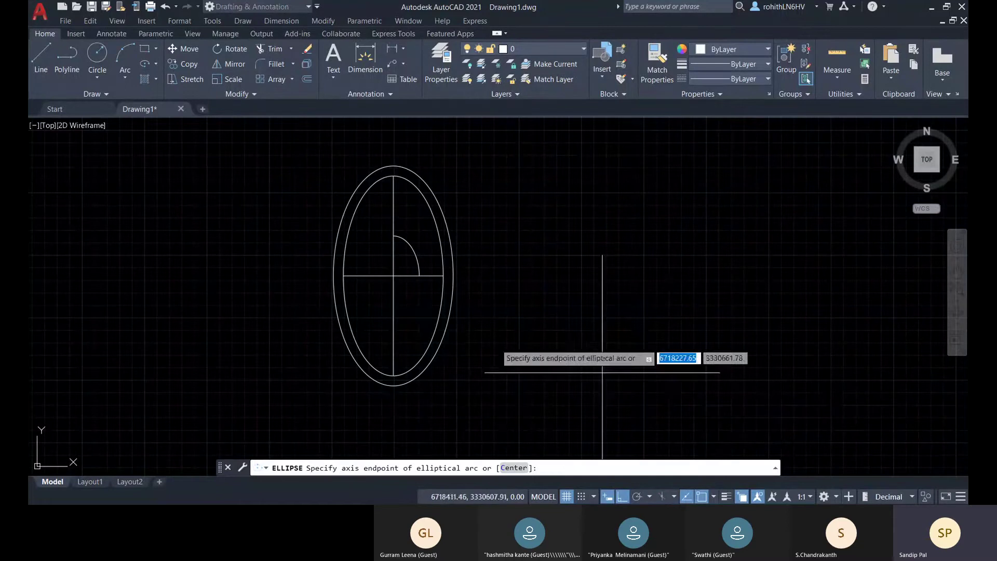
middle_drag(412, 328, 405, 337)
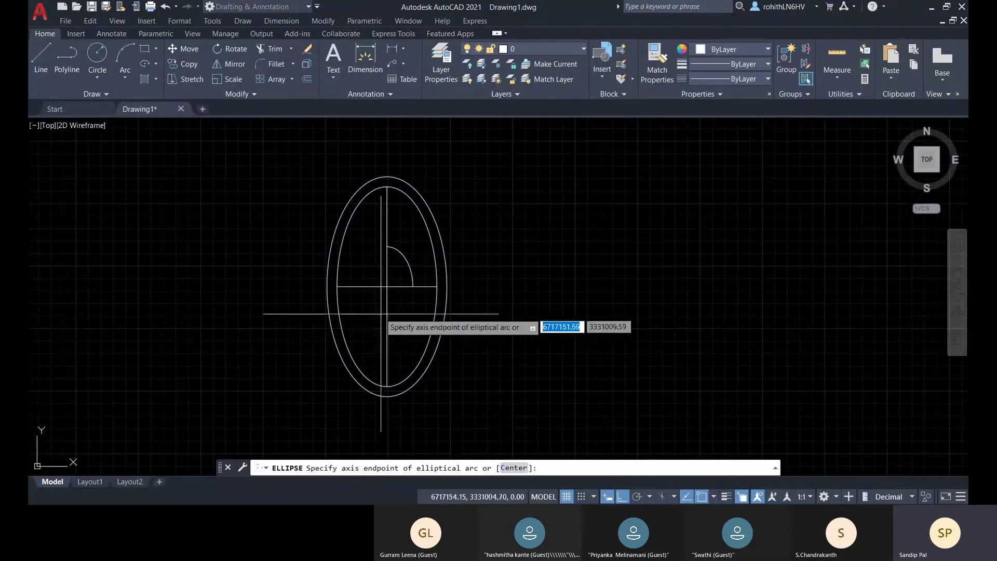
click(387, 286)
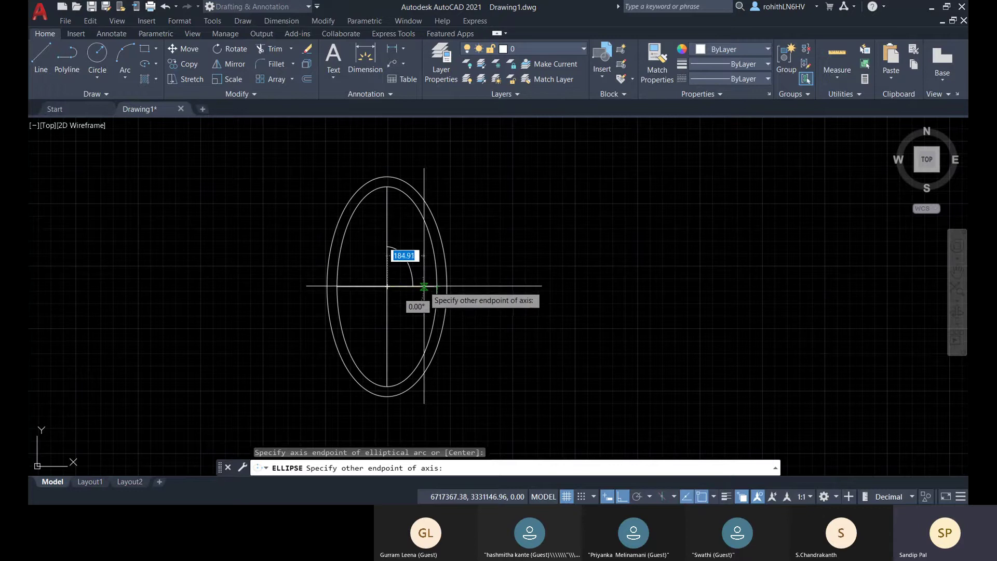
text(1)
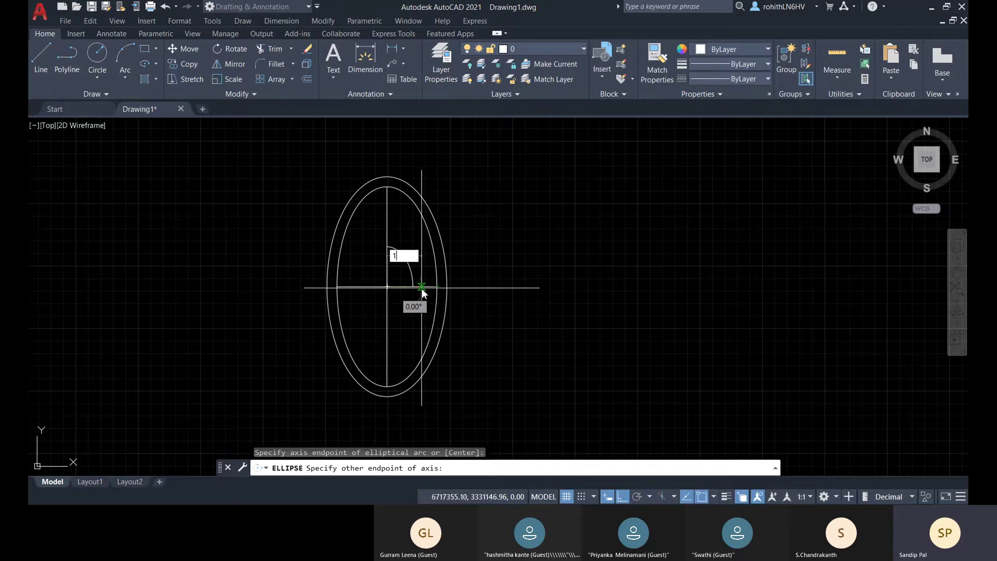
text(75)
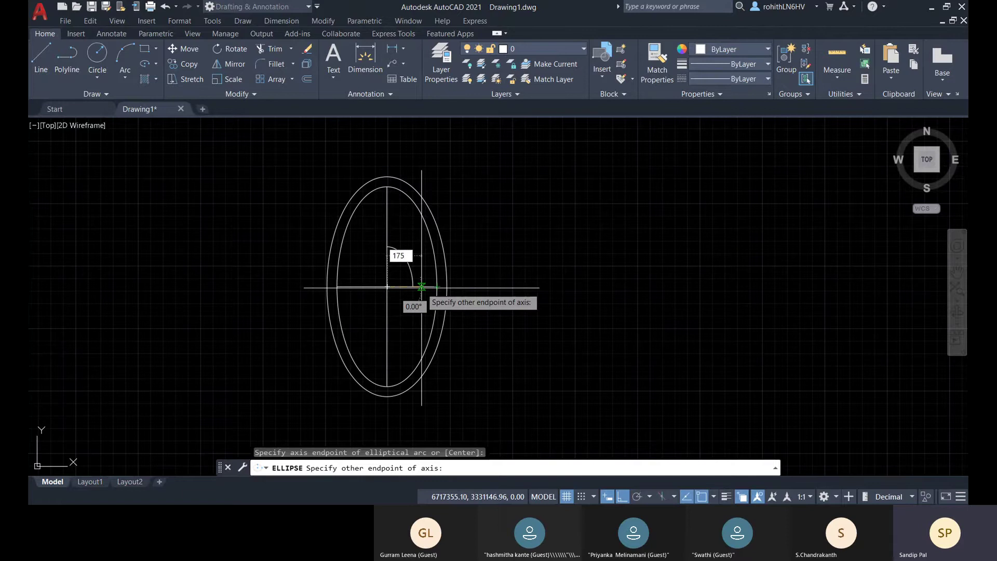
key(Return)
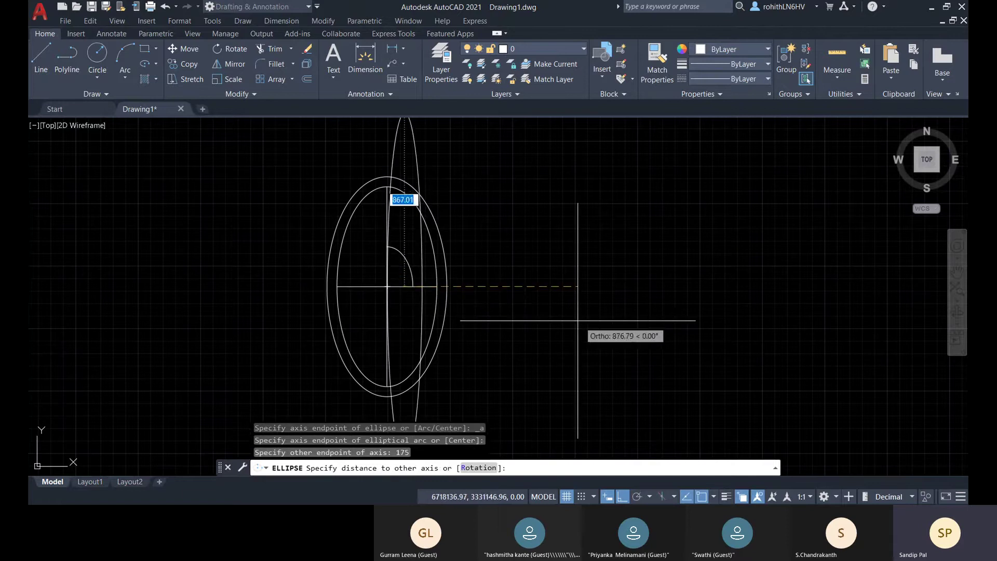
key(Escape)
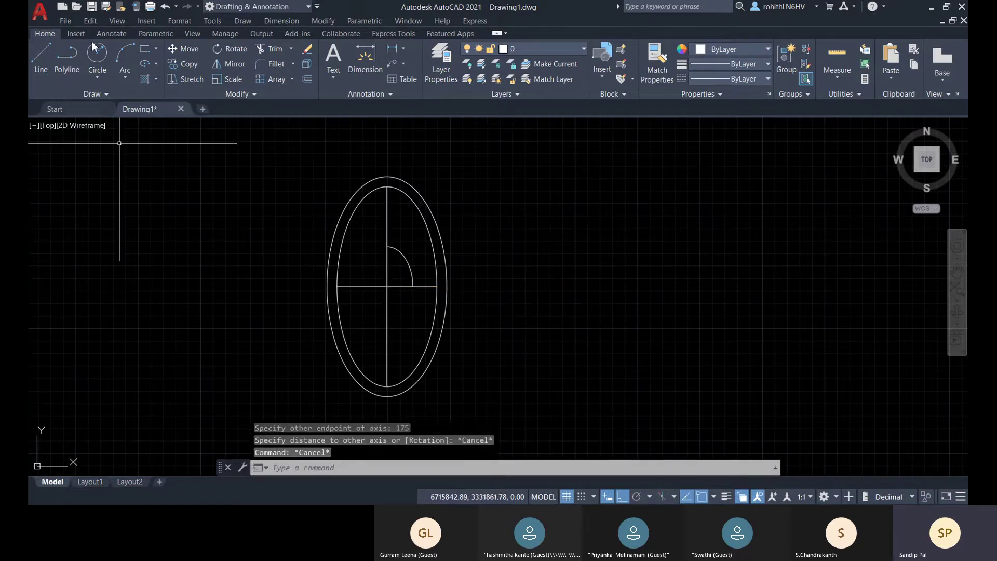
Step: Draw a centre-based elliptical arc at the axis lines' crossing, half-axes 175 horizontal and 300 vertical, from the vertical line's lower end to the horizontal line's right end
click(156, 63)
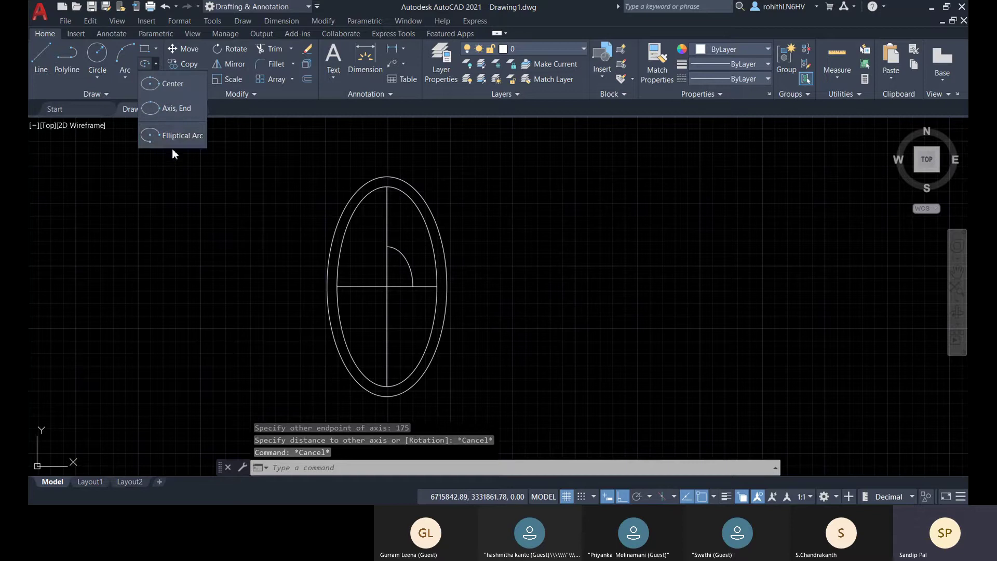
click(174, 136)
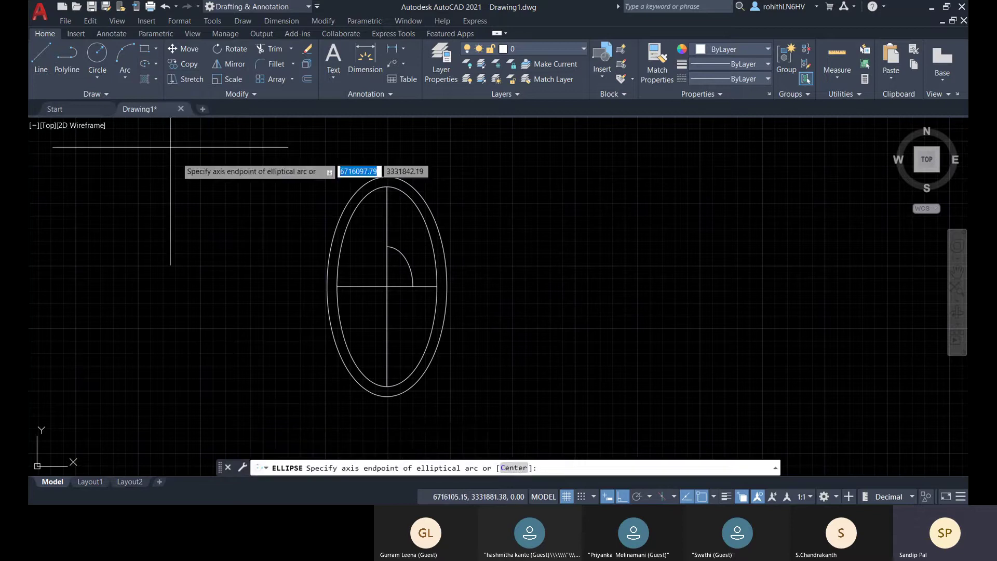
click(514, 468)
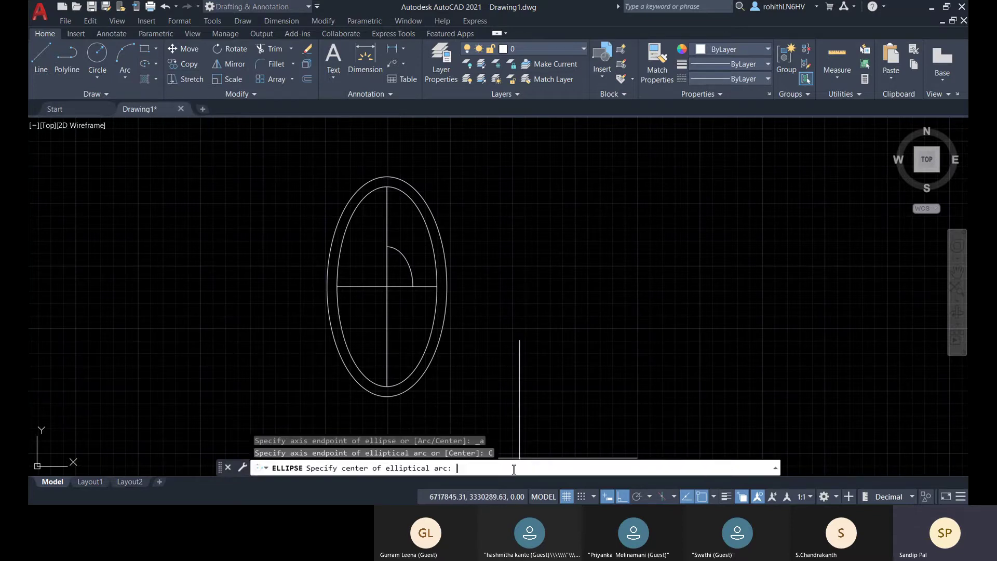
click(387, 289)
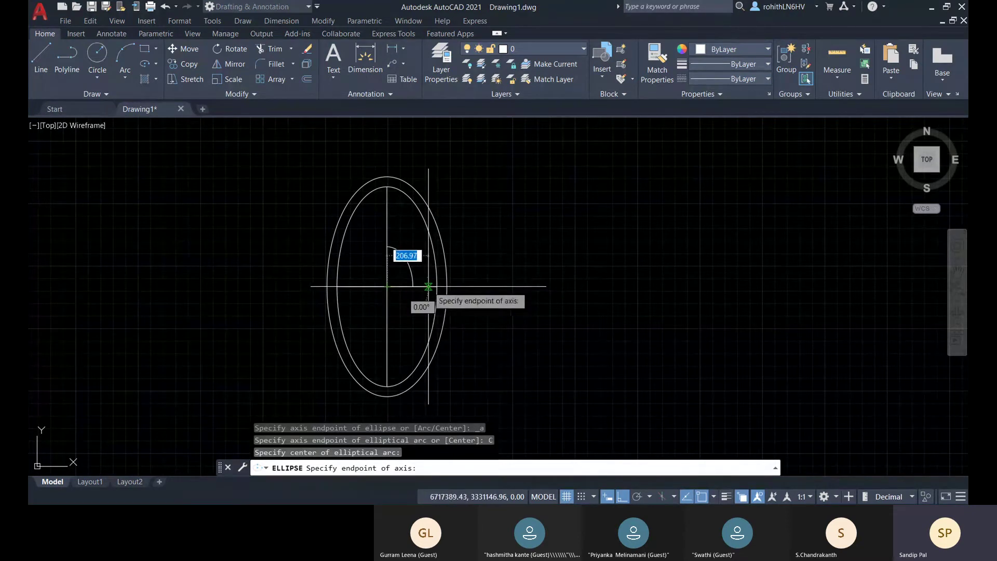
text(175)
key(Return)
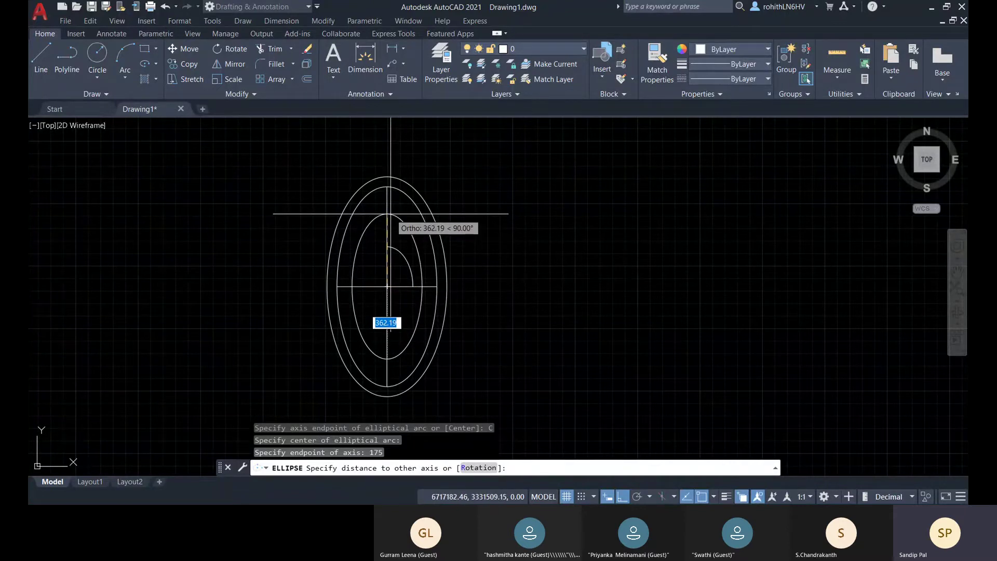
text(300)
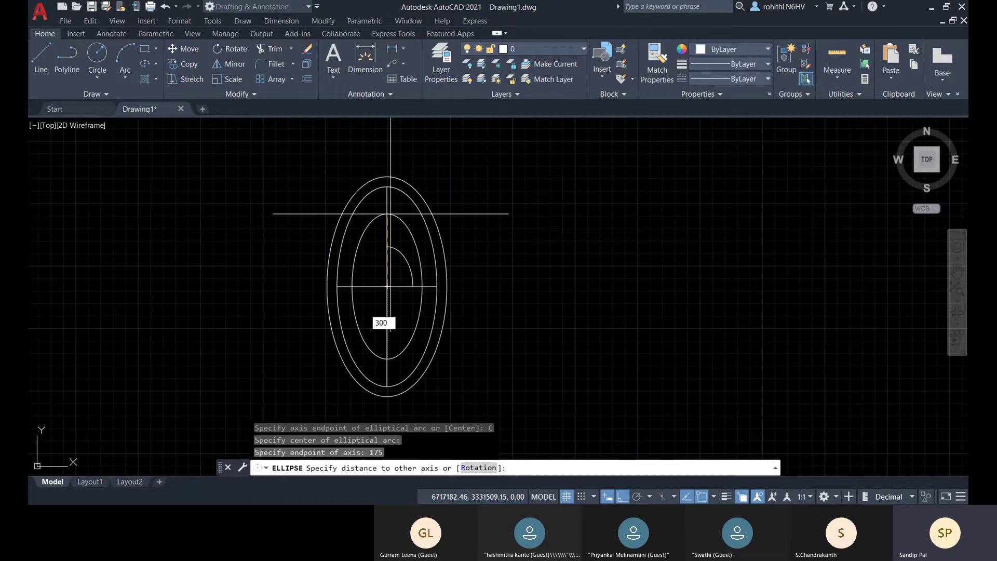
key(Return)
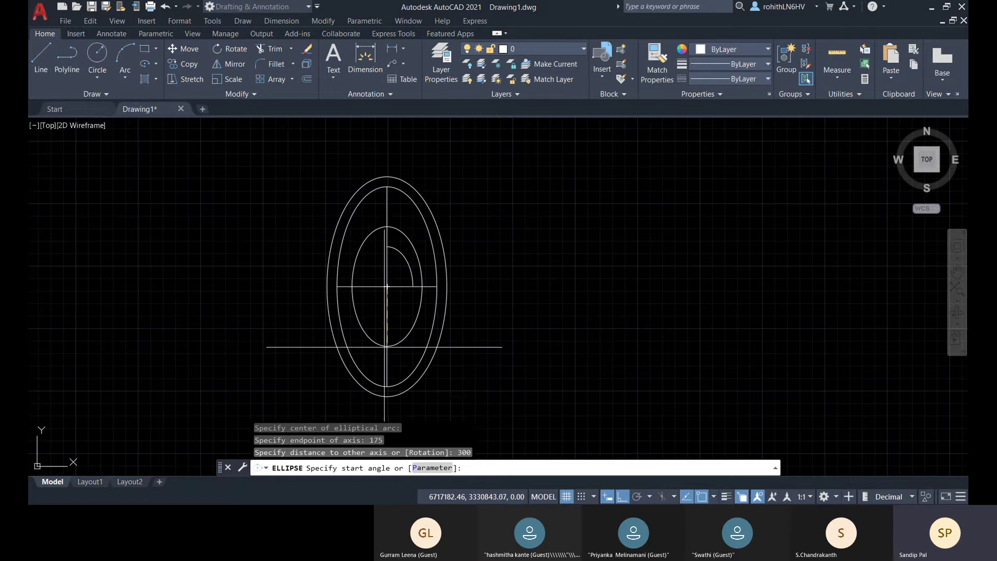
click(387, 386)
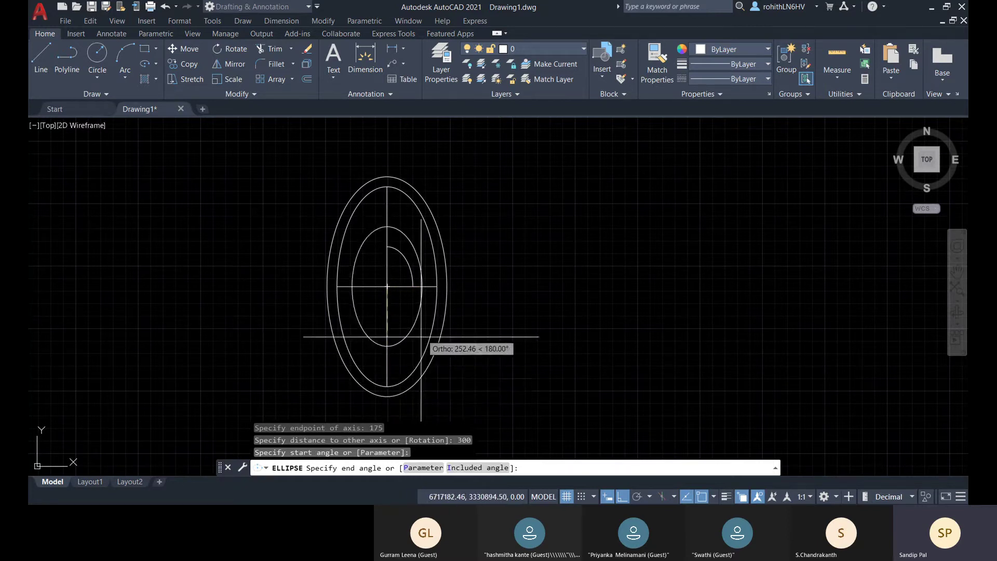
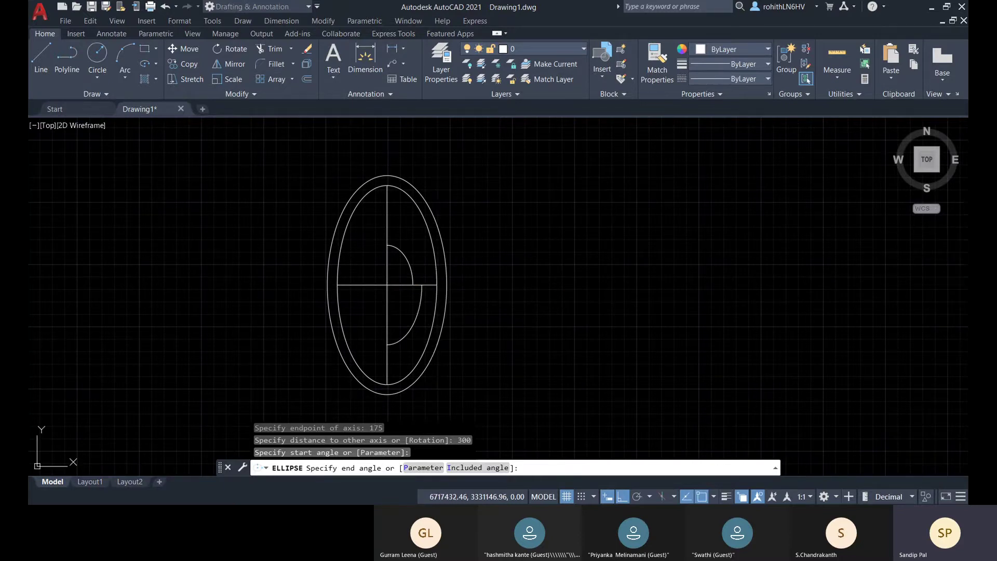
key(Return)
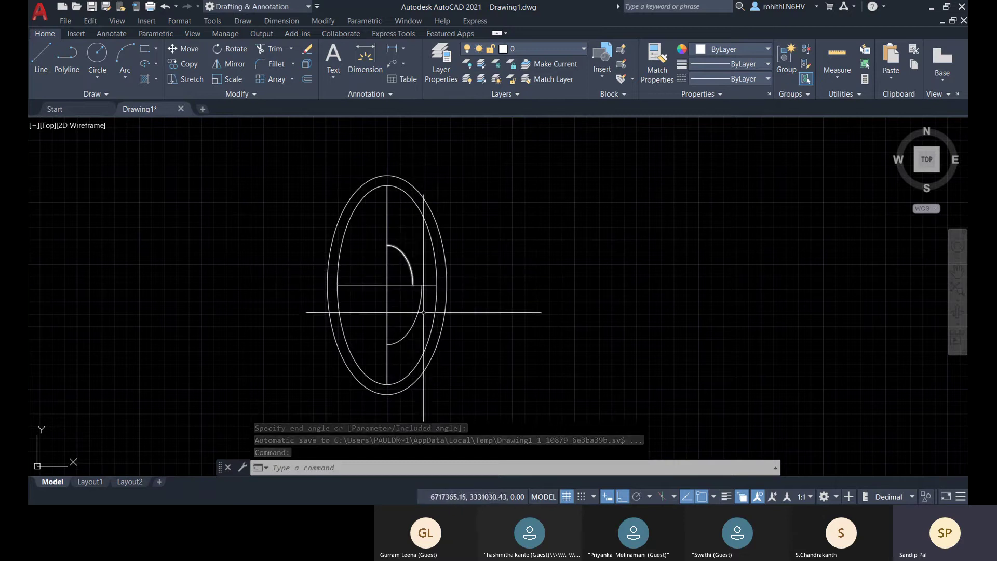
Step: Rotate a copy of both elliptical arcs by 180 degrees about the crossing of the two axis lines
click(413, 325)
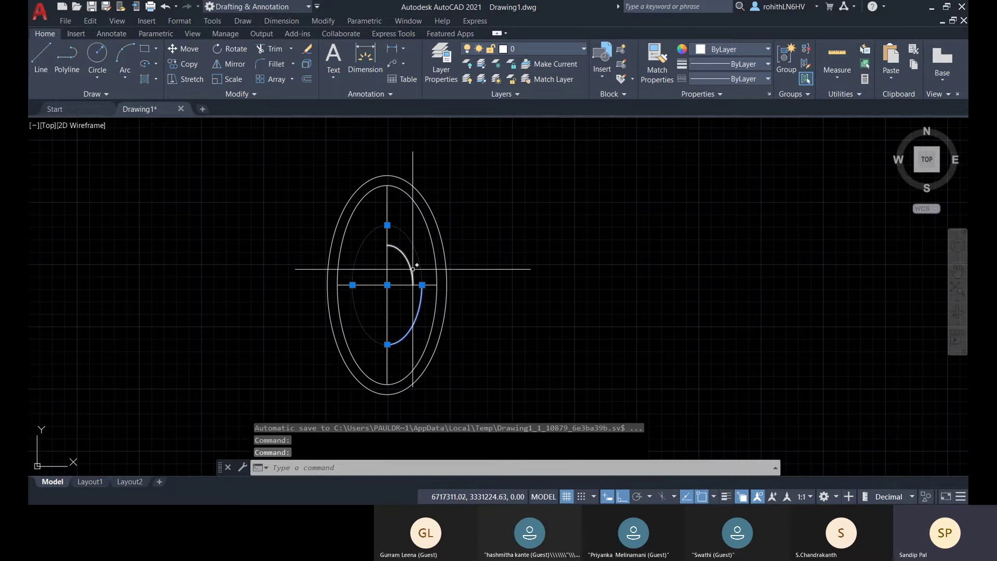
click(225, 50)
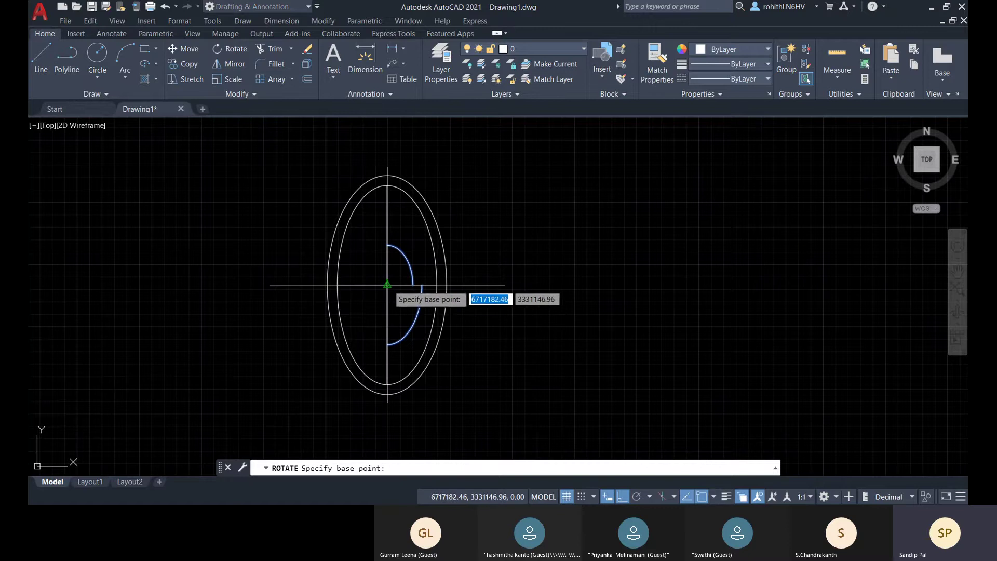
middle_drag(382, 285, 325, 290)
scroll(296, 276, up, 6)
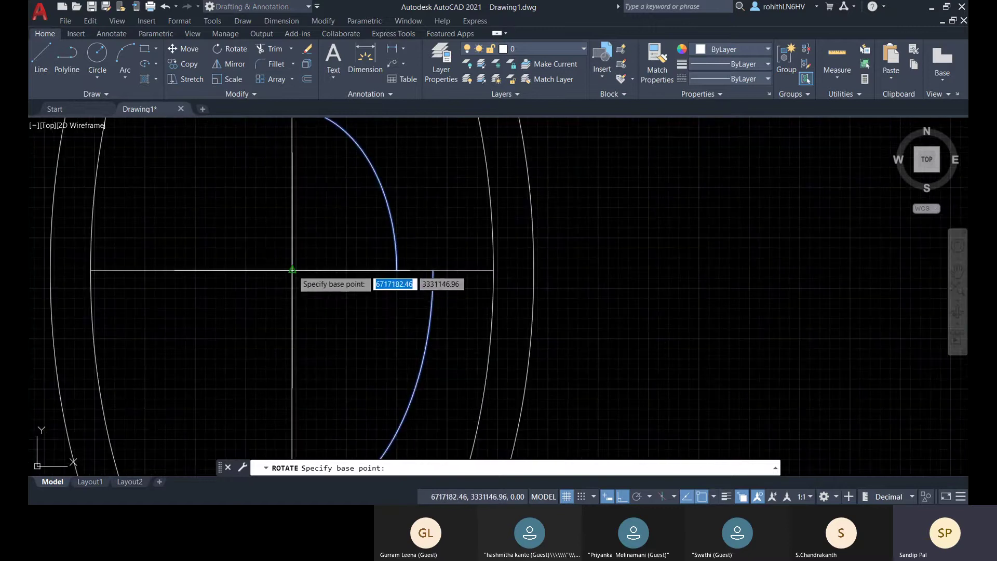
click(293, 270)
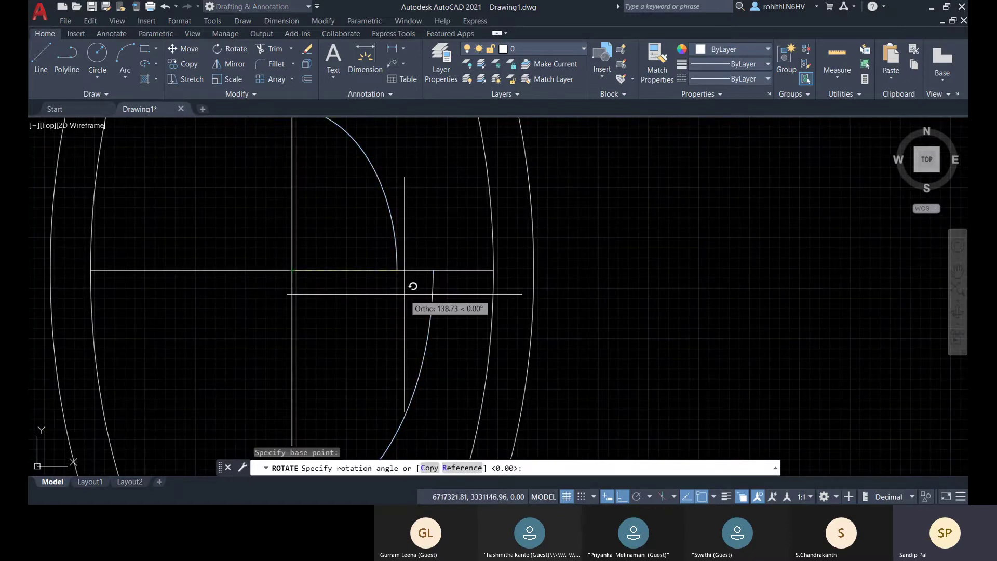
scroll(455, 301, down, 6)
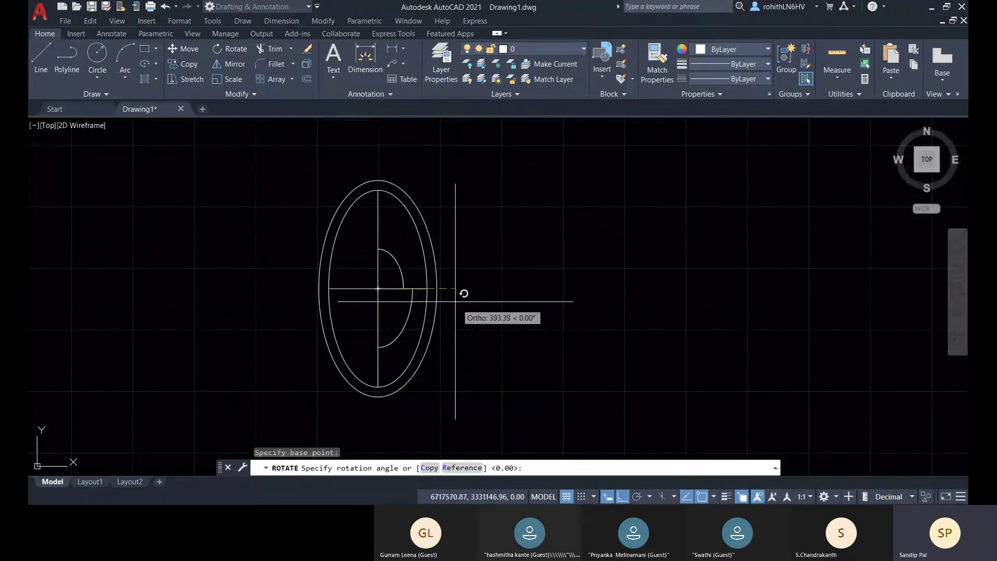
click(429, 469)
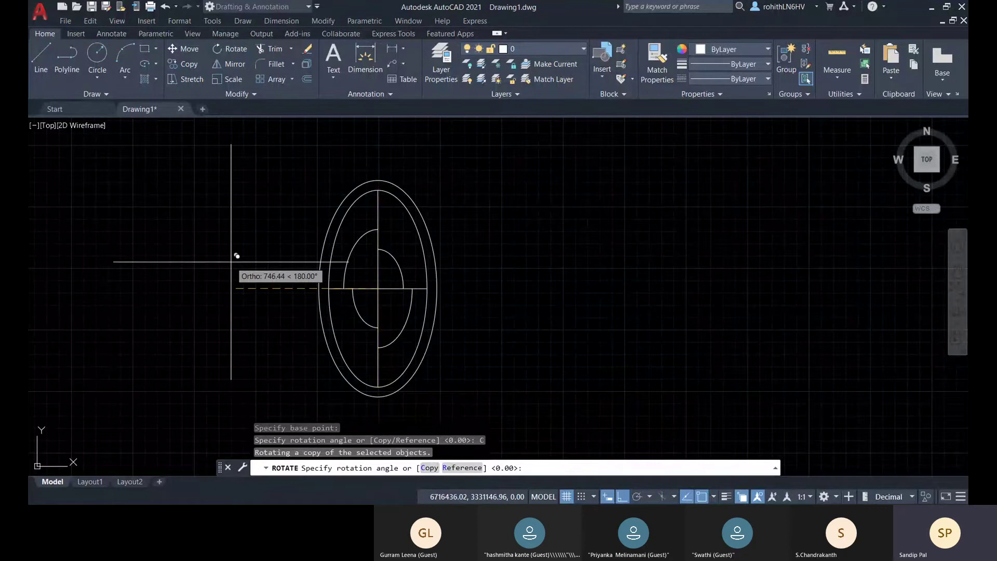
text(1)
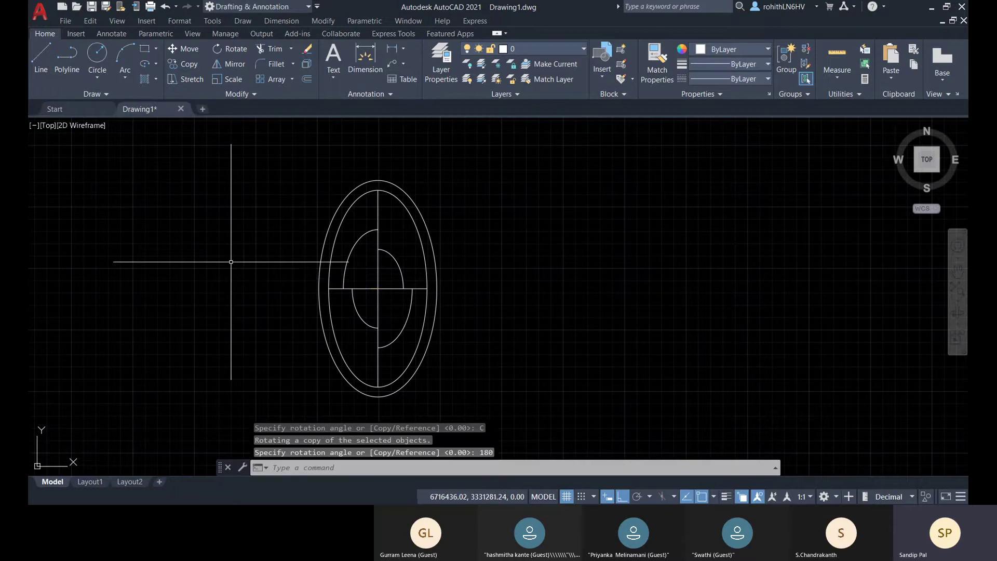
key(Return)
middle_drag(419, 295, 406, 282)
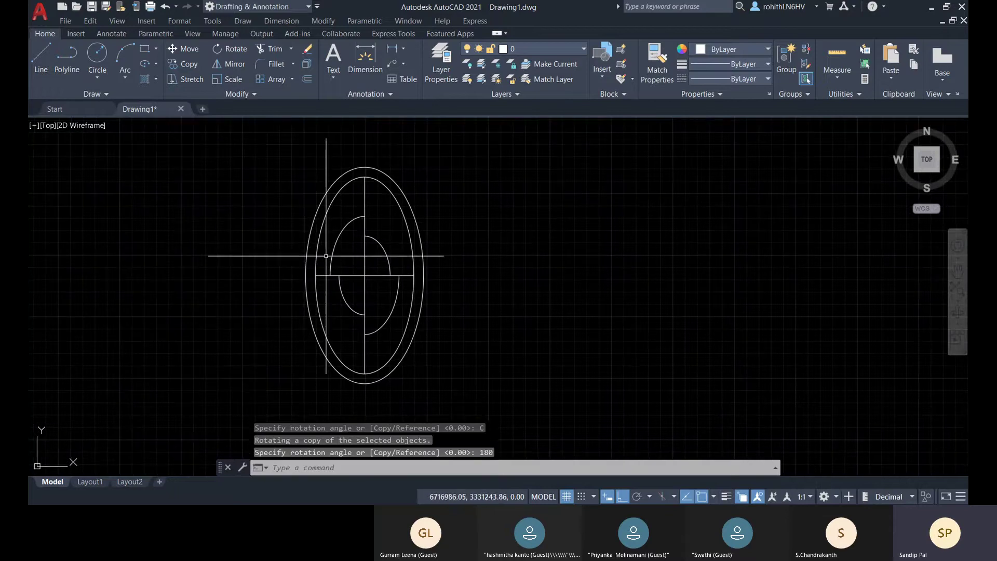
click(293, 64)
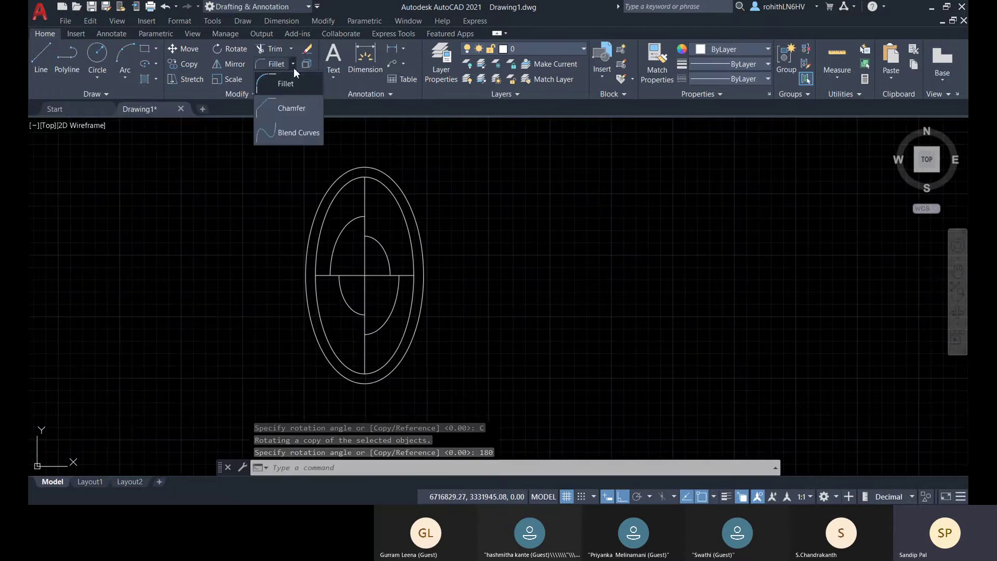
click(292, 103)
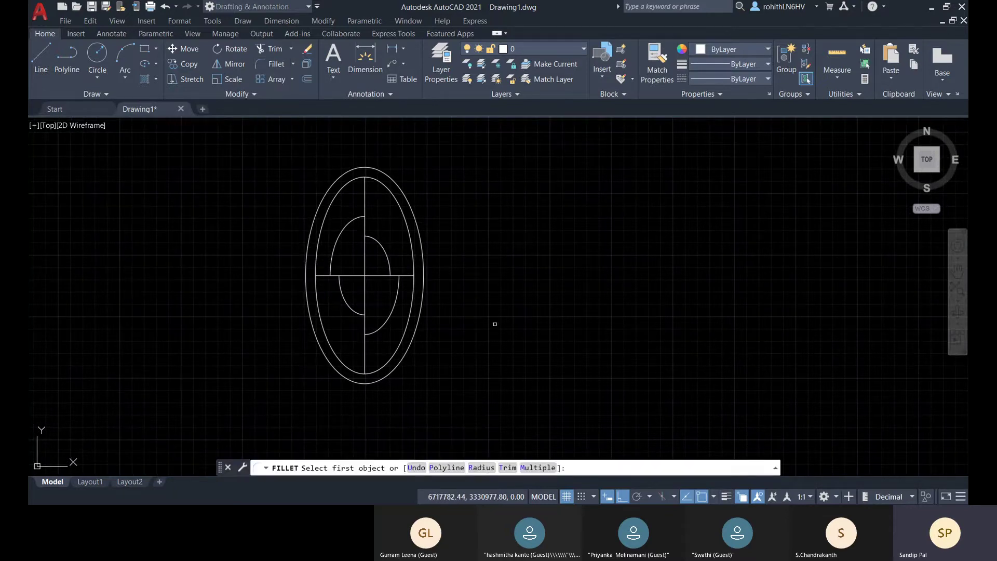
click(482, 468)
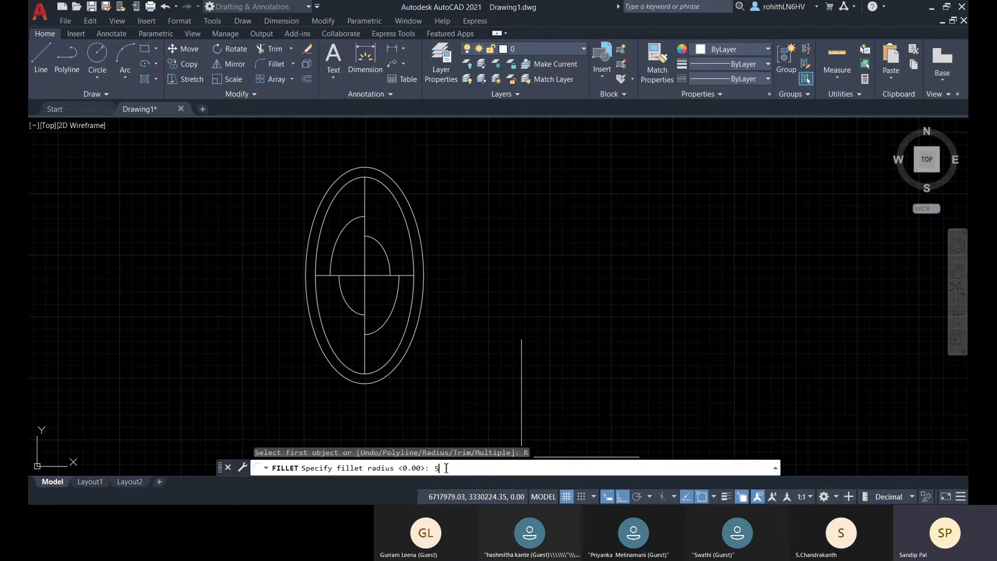
text(50)
key(Return)
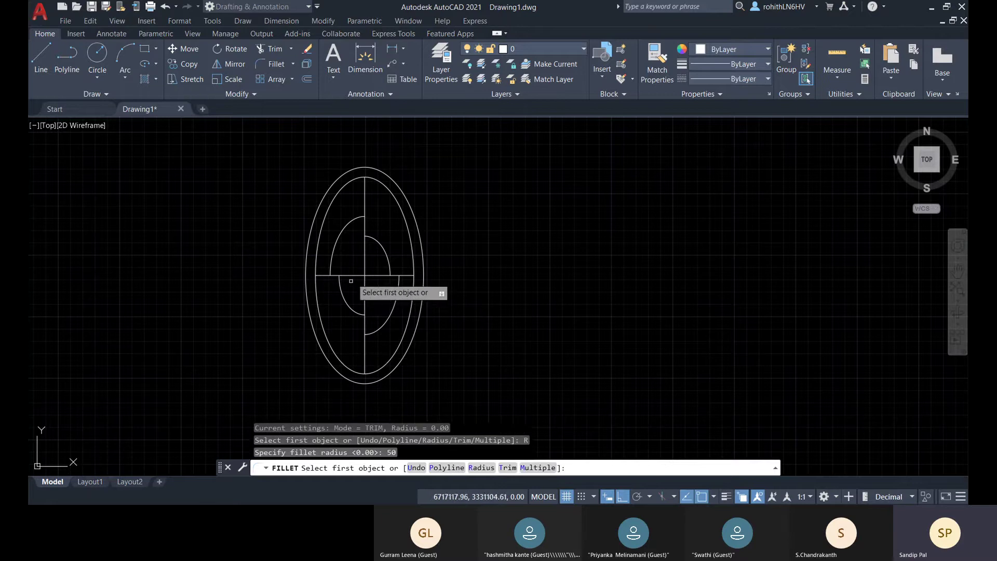
click(364, 265)
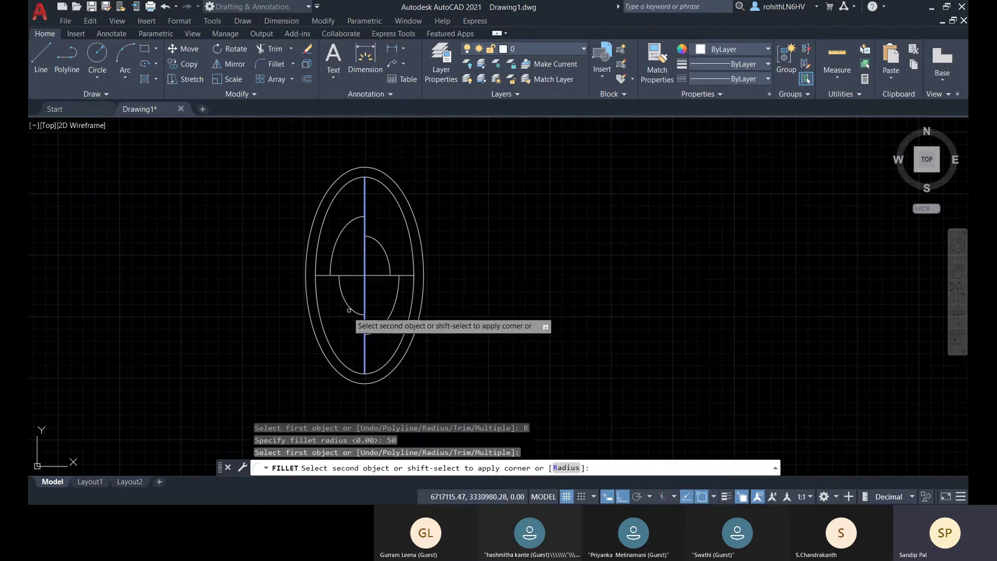
scroll(367, 280, up, 4)
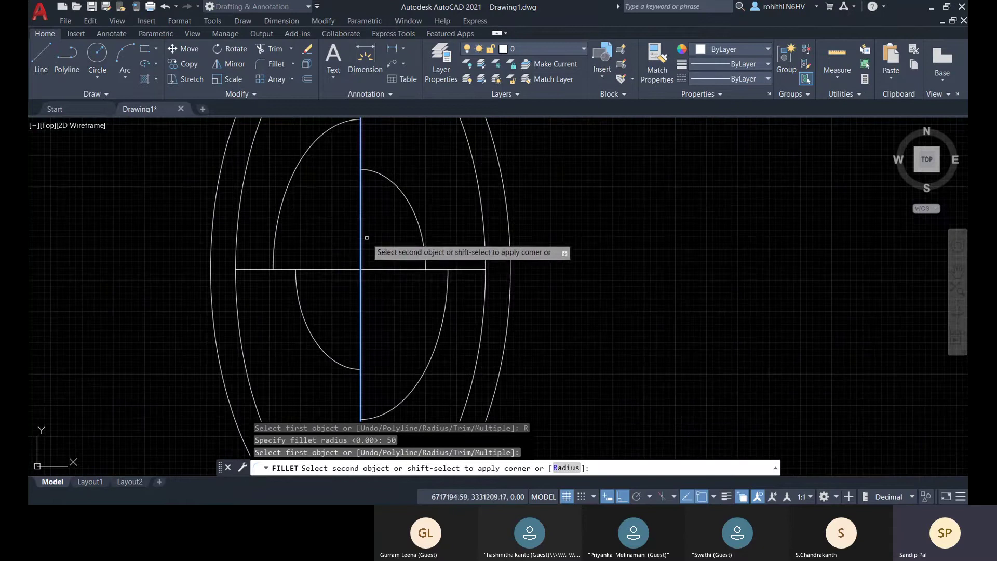
scroll(369, 232, down, 3)
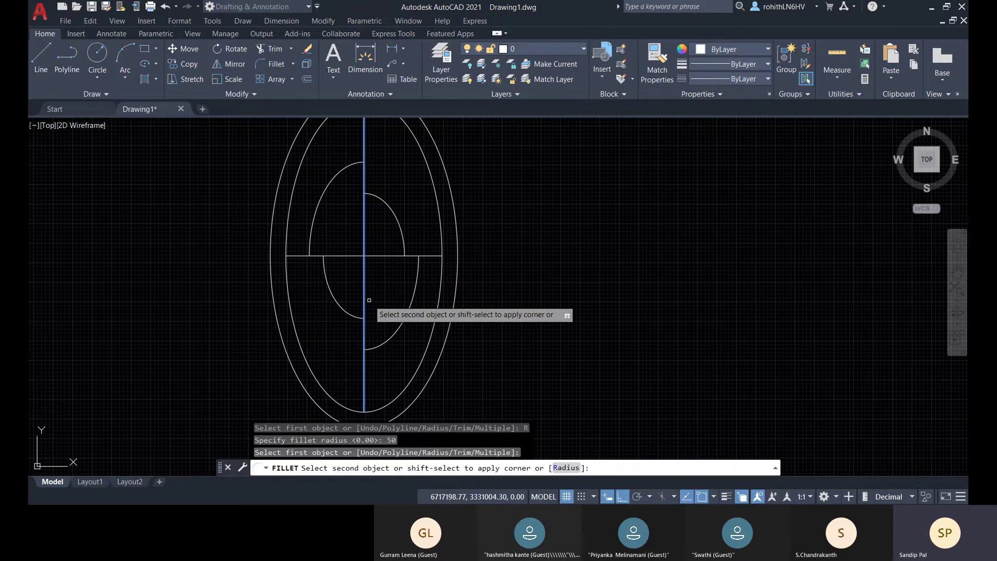
key(Escape)
key(Escape)
key(Escape)
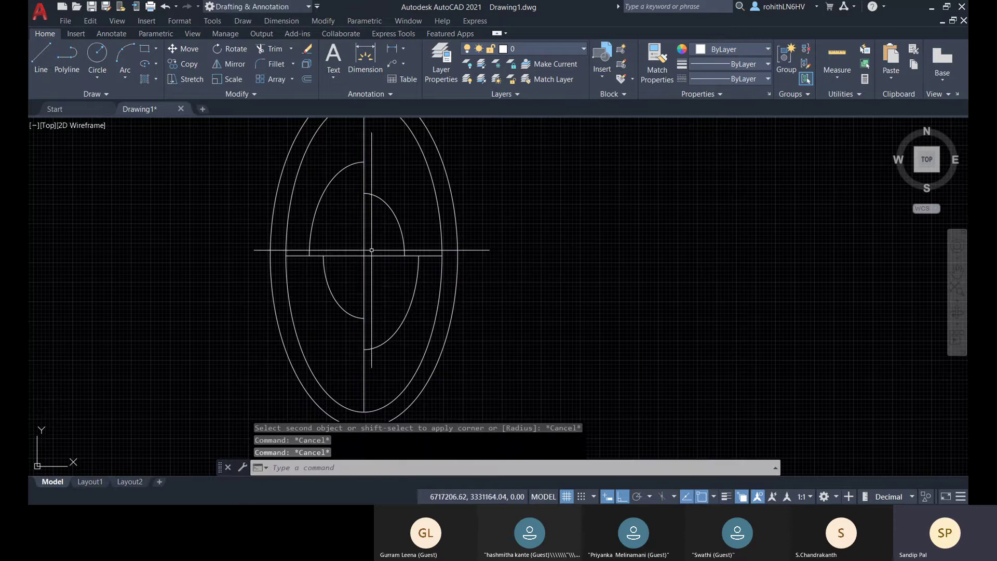
Step: Select the vertical axis line inside the inner ellipse
click(364, 224)
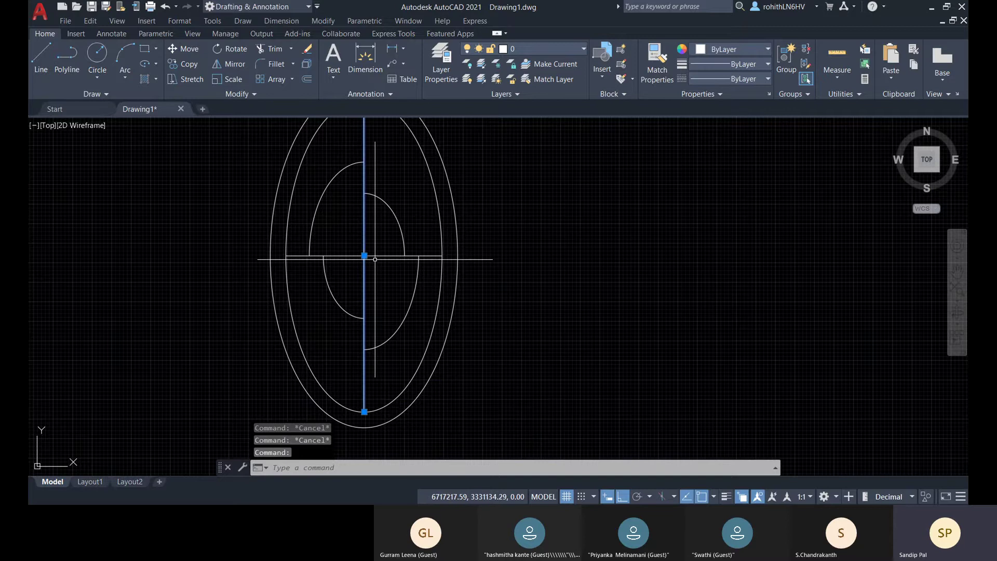
Step: Break the vertical centre line at the point where it crosses the horizontal line
key(Escape)
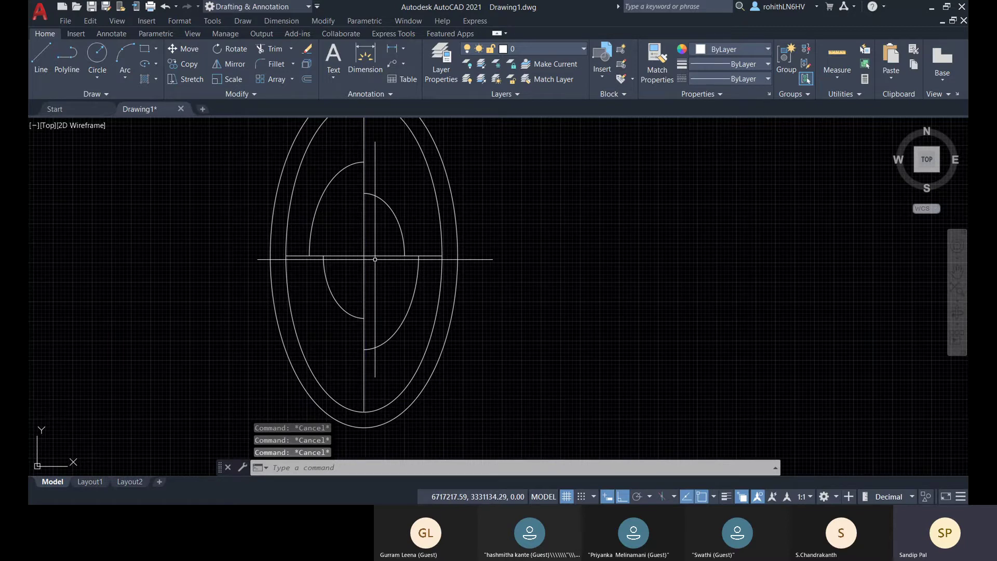
click(240, 93)
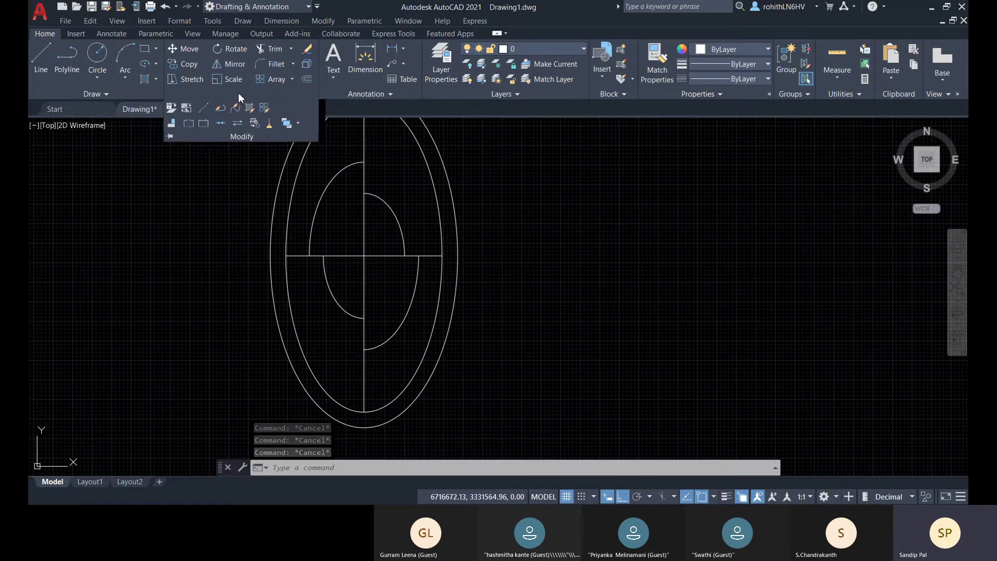
click(204, 124)
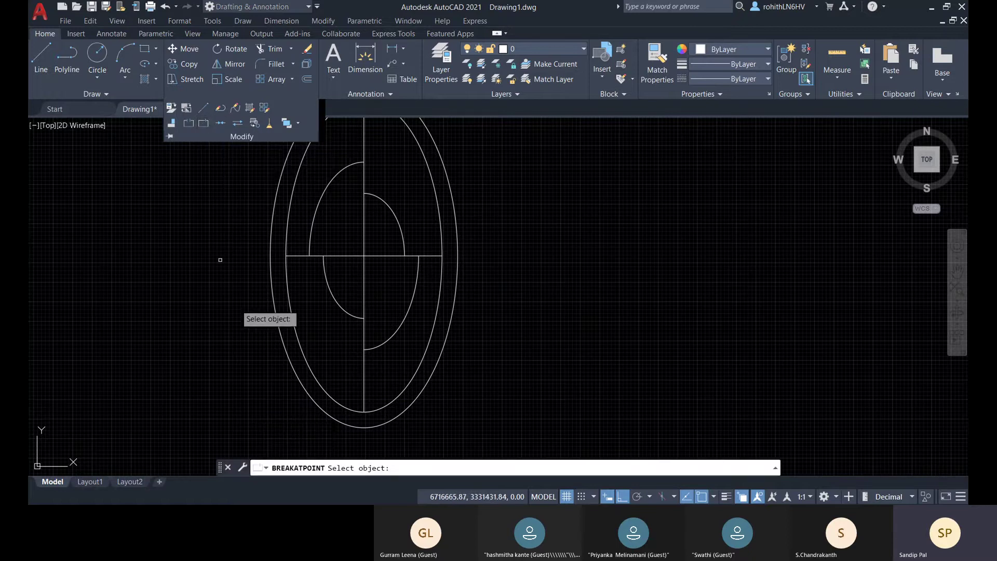
click(364, 270)
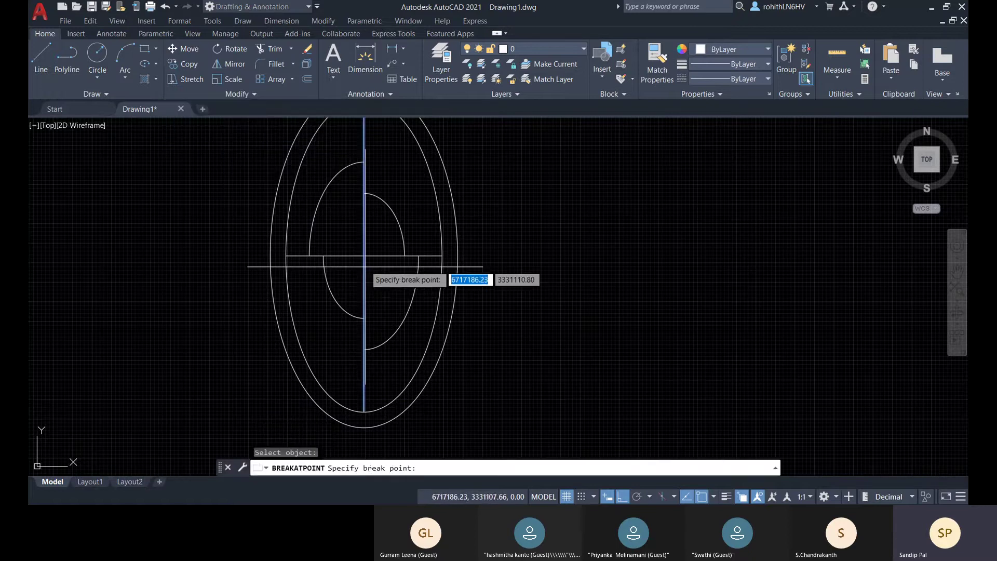
click(363, 256)
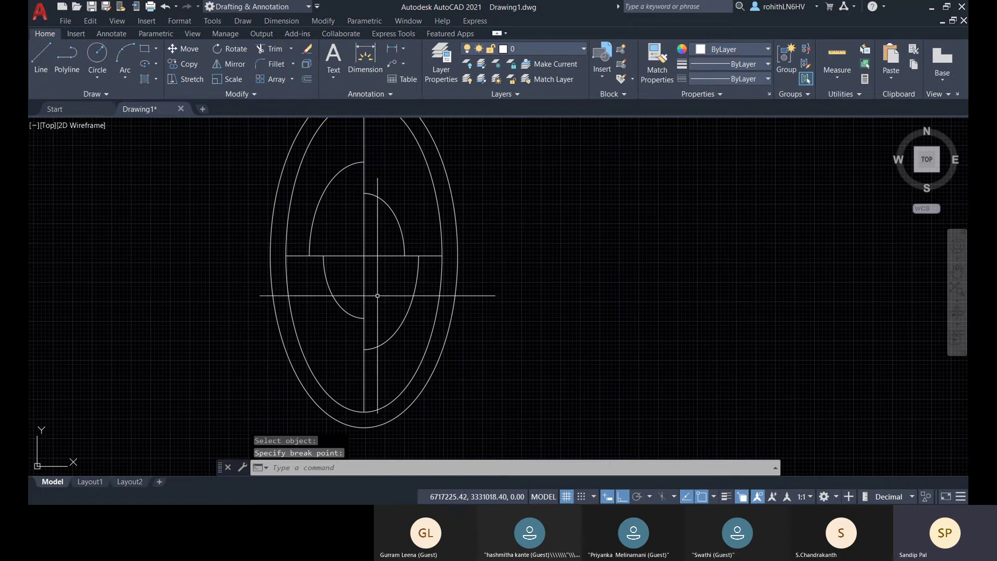
Step: Break the horizontal centre line at its intersection with the vertical line
click(236, 94)
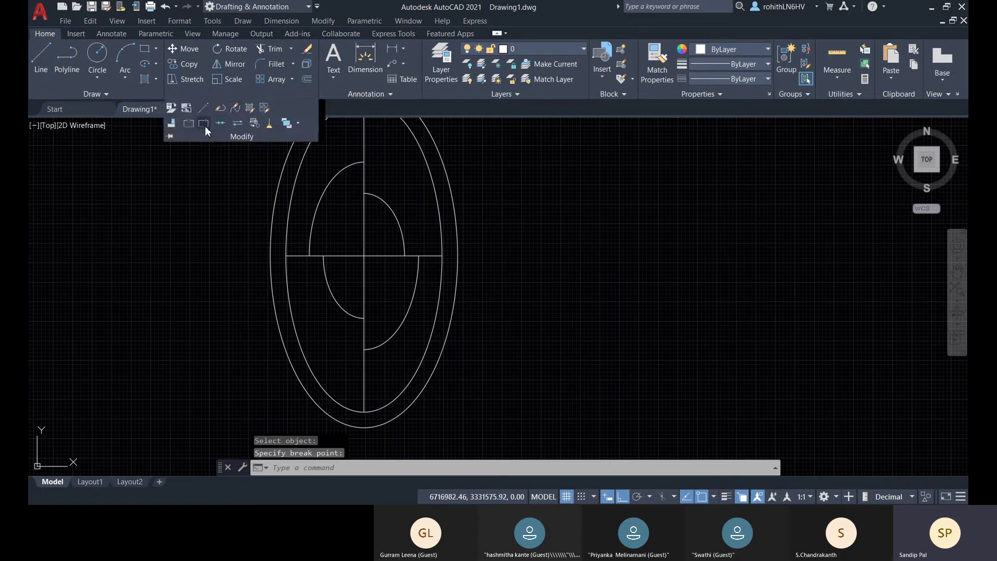
click(204, 126)
click(366, 256)
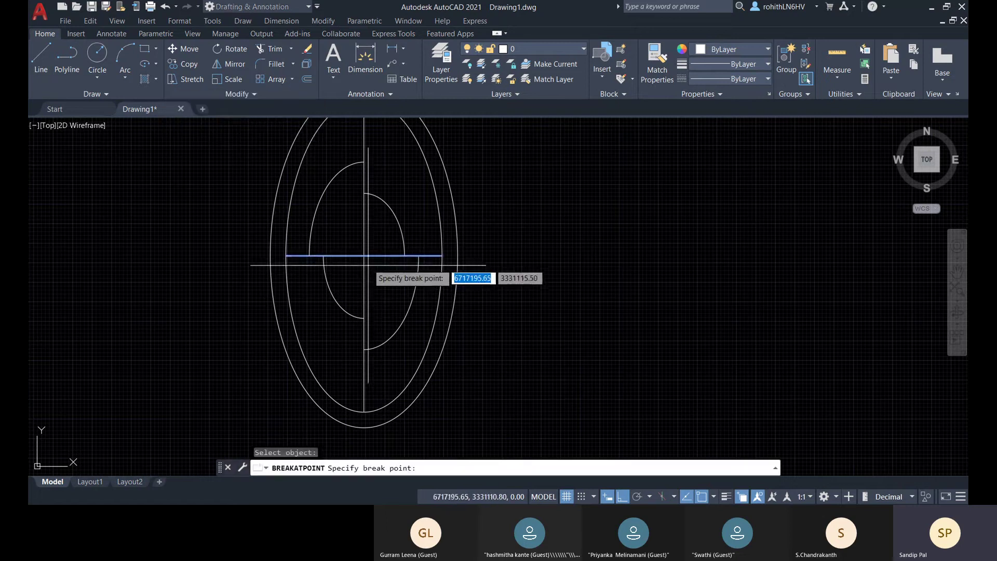
click(368, 265)
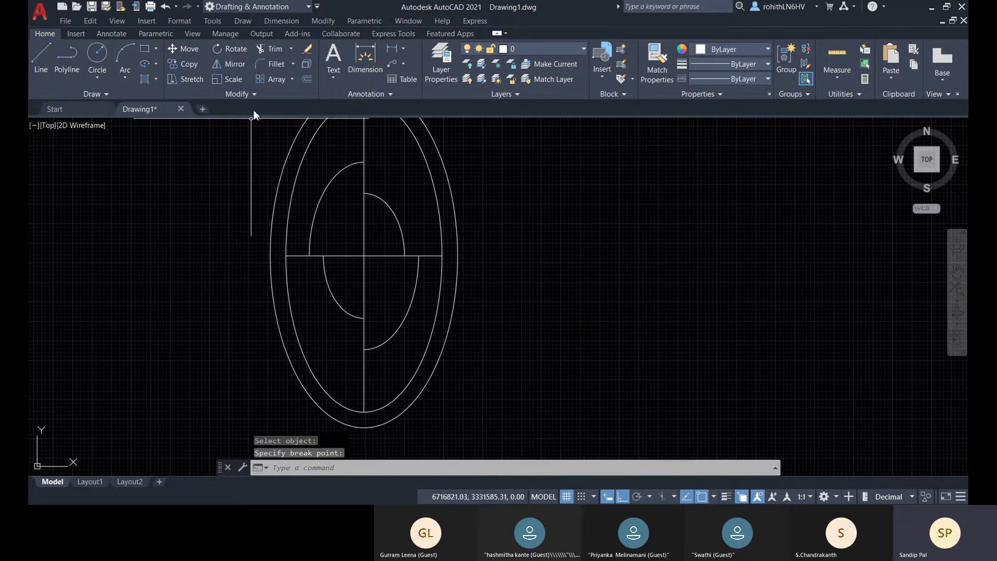
Step: Fillet the lower vertical line and the right horizontal line with a radius of 50
click(267, 65)
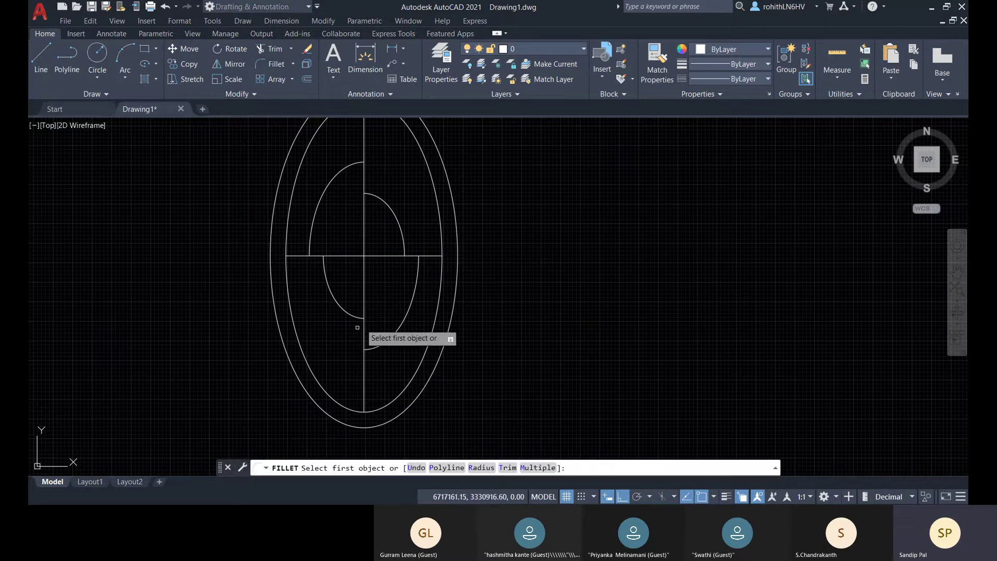
click(483, 468)
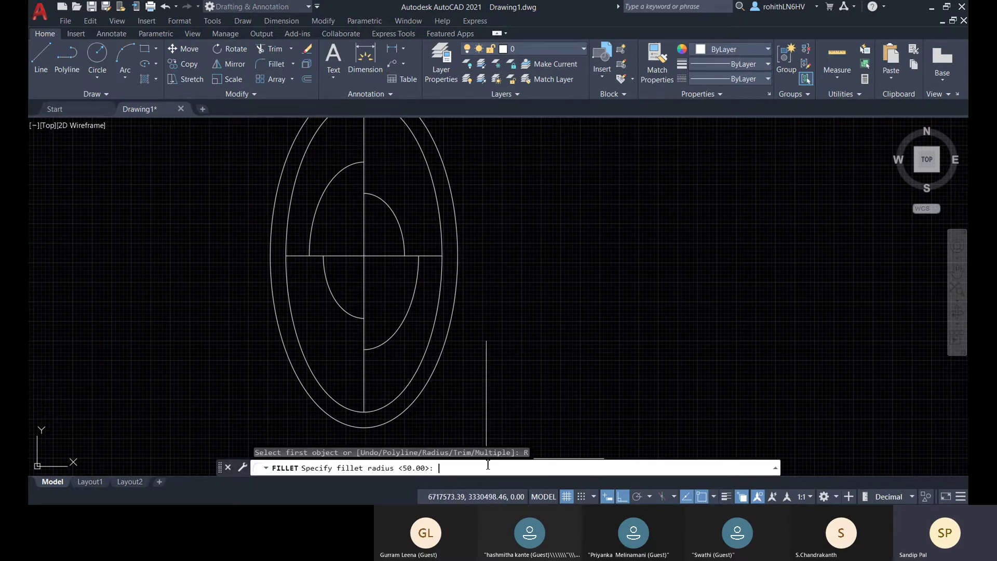
key(Return)
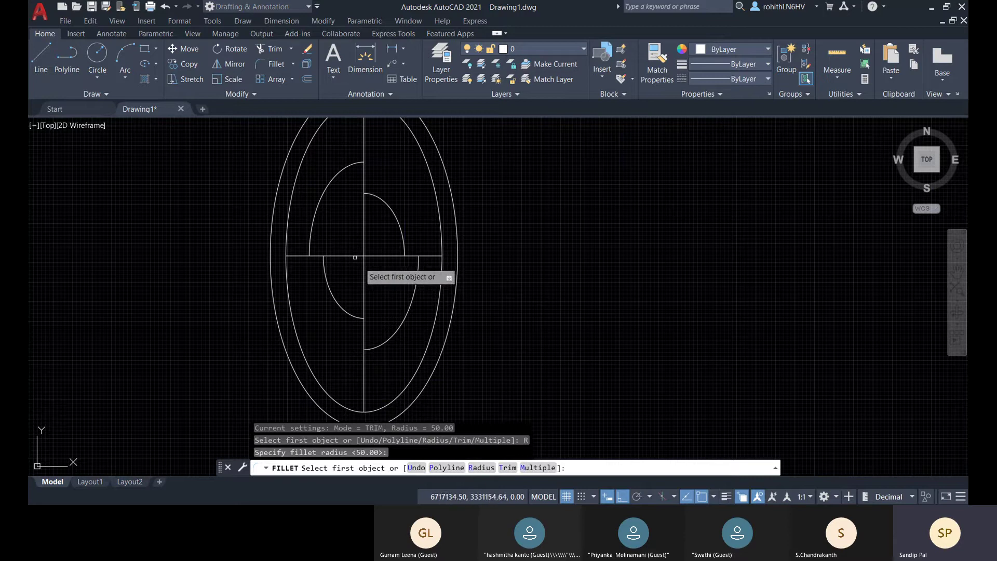
click(364, 275)
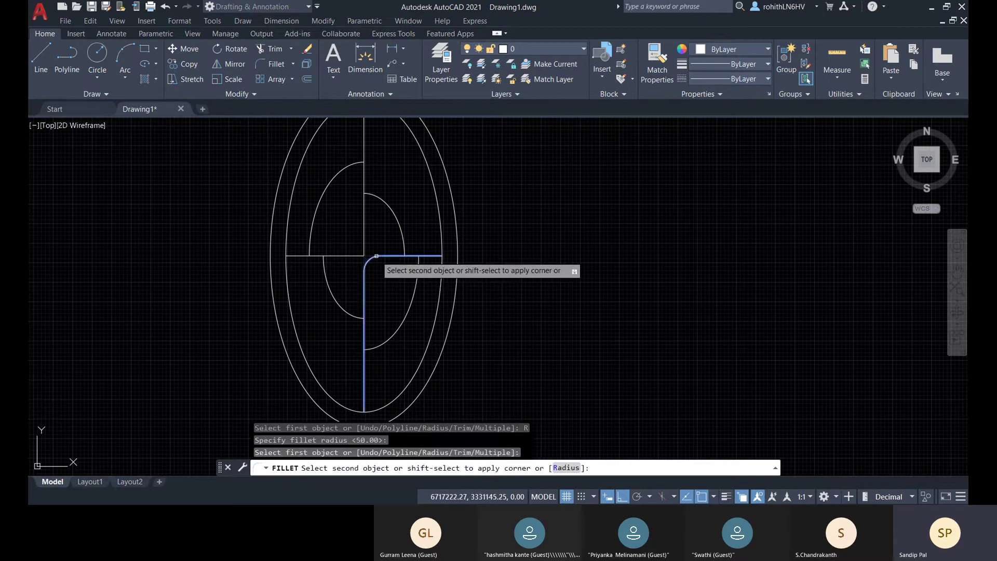
click(376, 255)
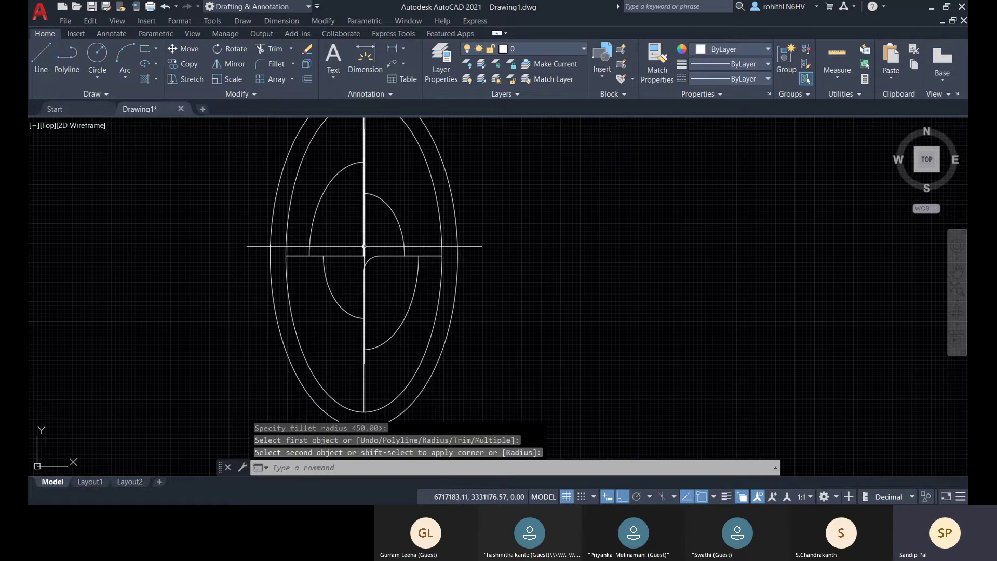
Step: Undo the corner fillet and both line breaks
key(ctrl+z)
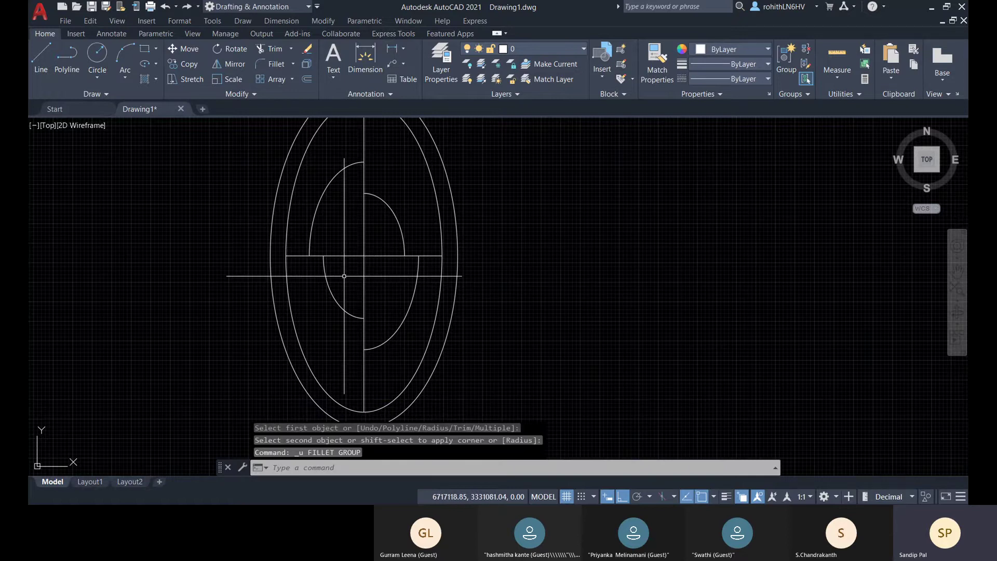
key(ctrl+z)
key(ctrl+z)
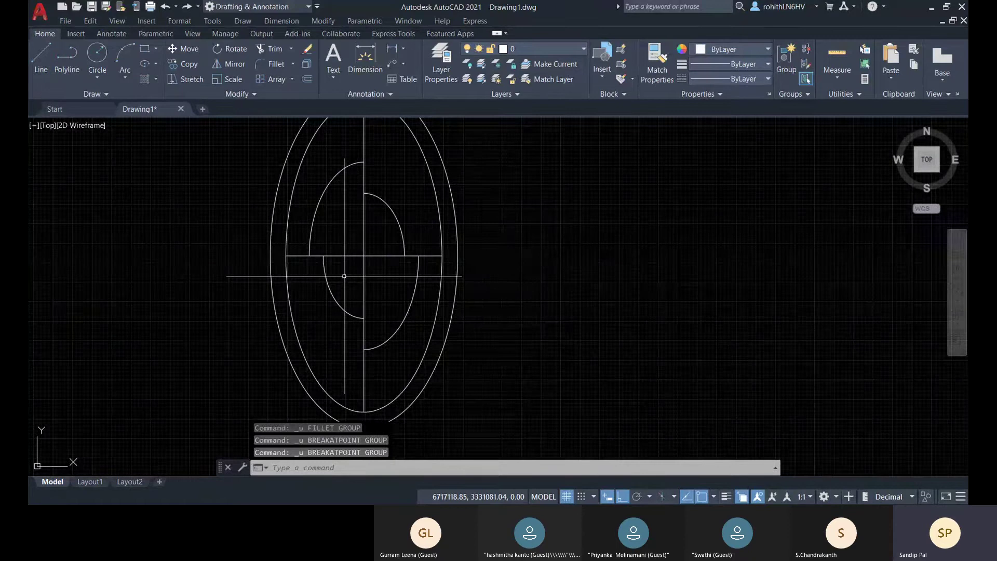
Step: Set Fillet to No trim and Multiple, and round the lower-right corner where the two centre lines cross
click(273, 62)
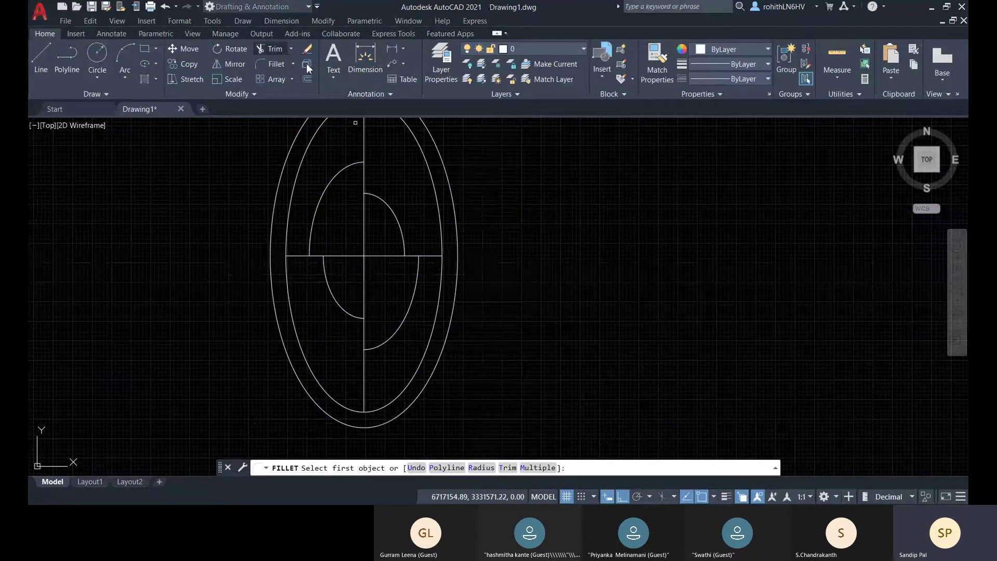
click(508, 468)
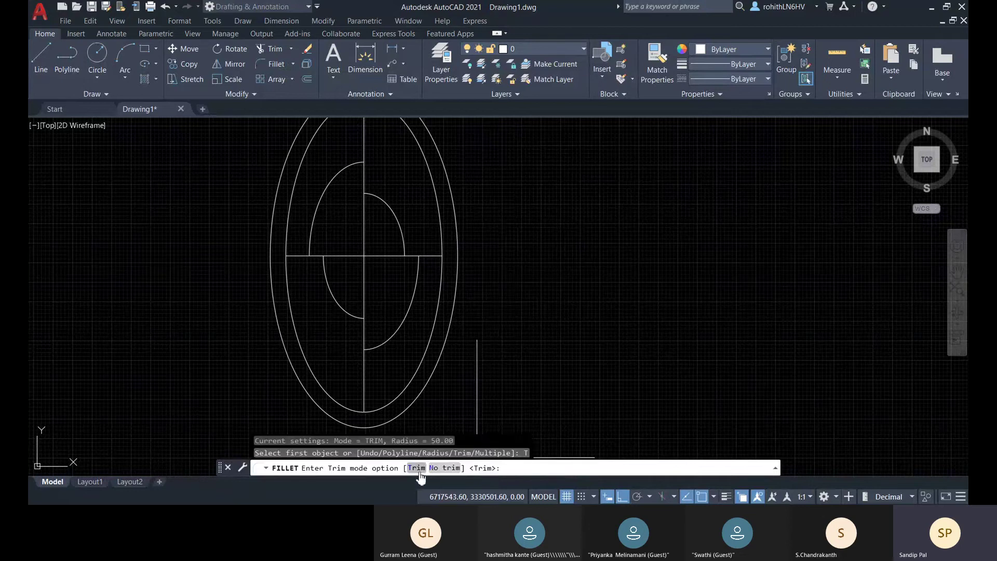
click(443, 468)
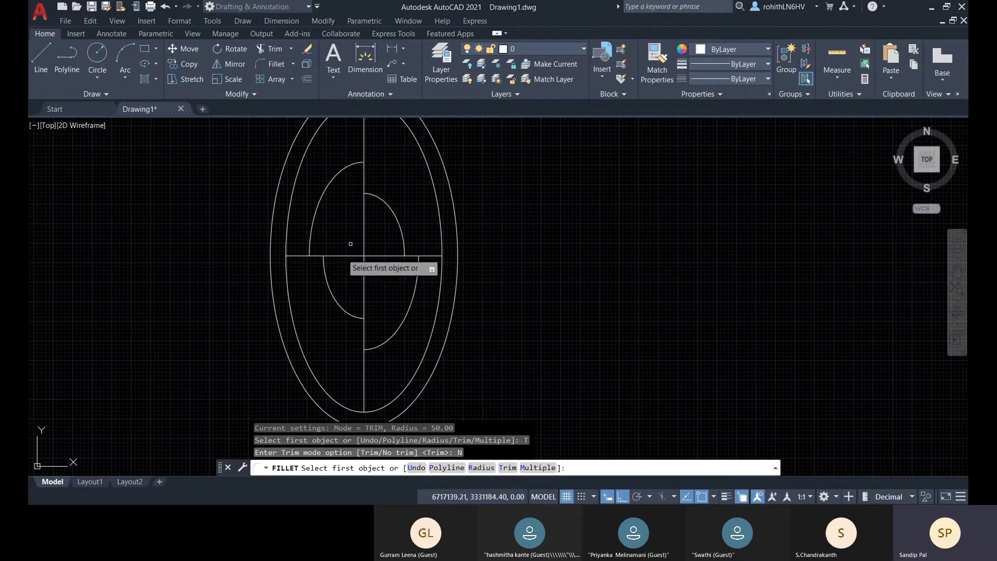
click(535, 467)
click(364, 269)
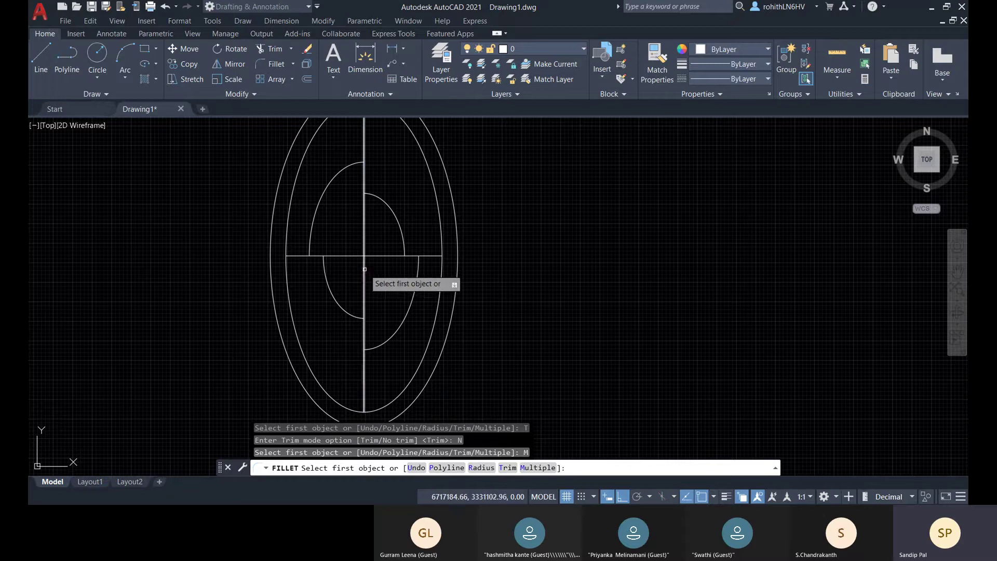
click(384, 256)
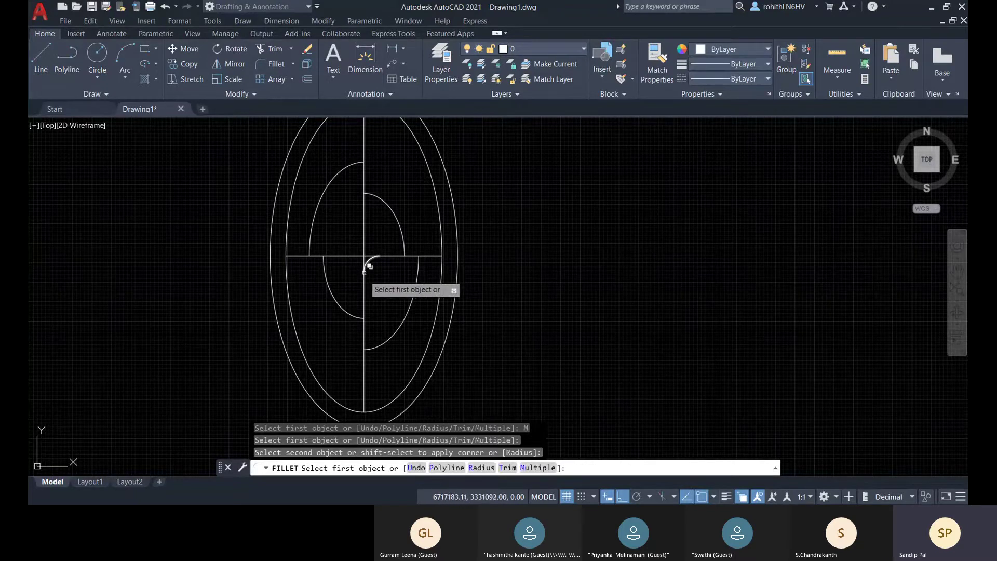
Step: Fillet the remaining upper-right, upper-left and lower-left corners at the crossing of the centre lines
click(380, 257)
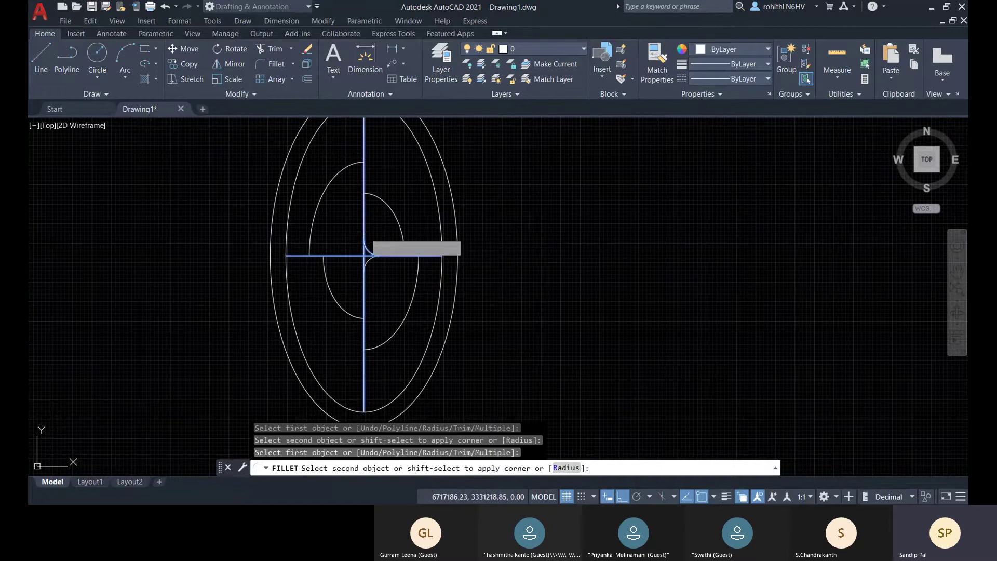
click(365, 233)
click(344, 255)
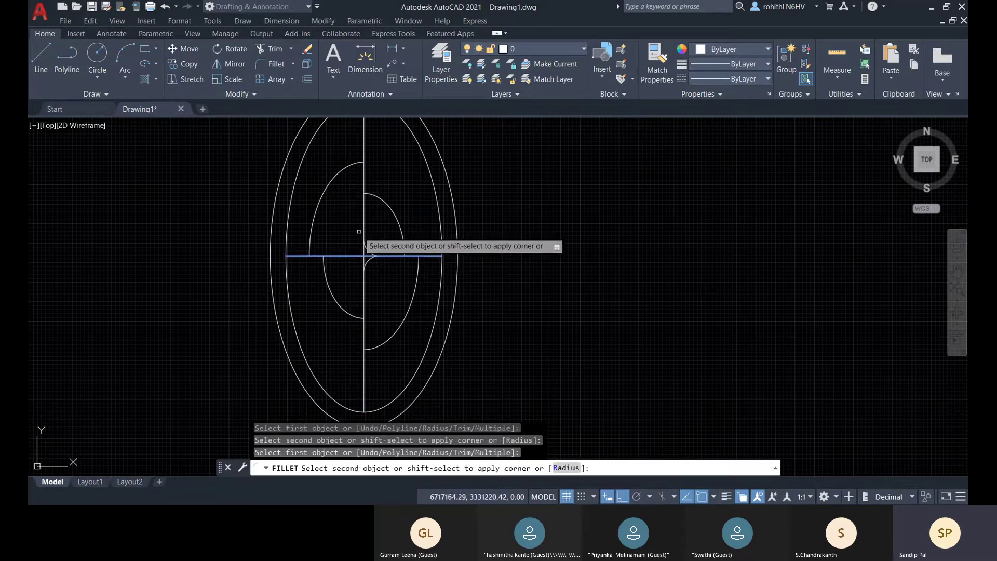
click(362, 231)
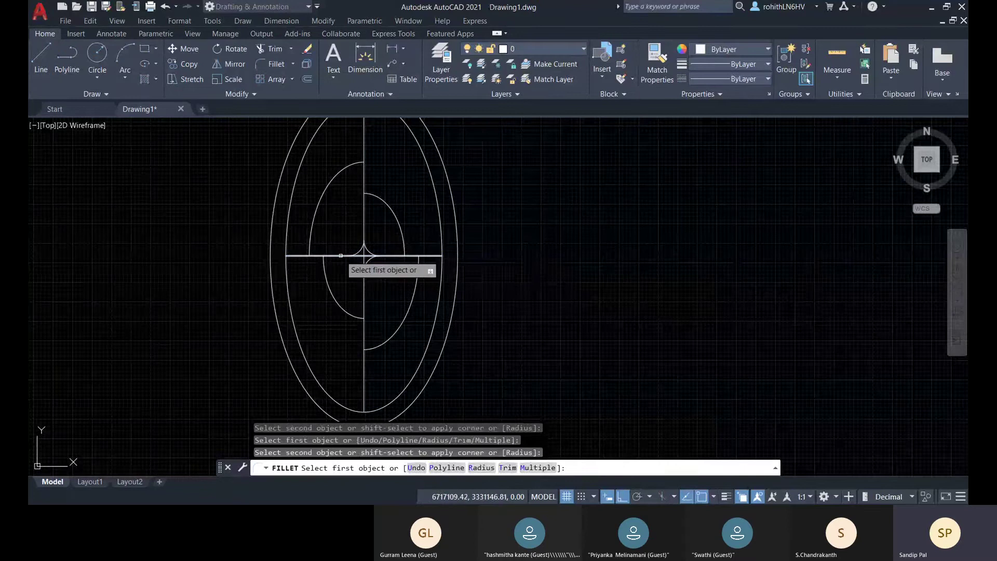
click(343, 256)
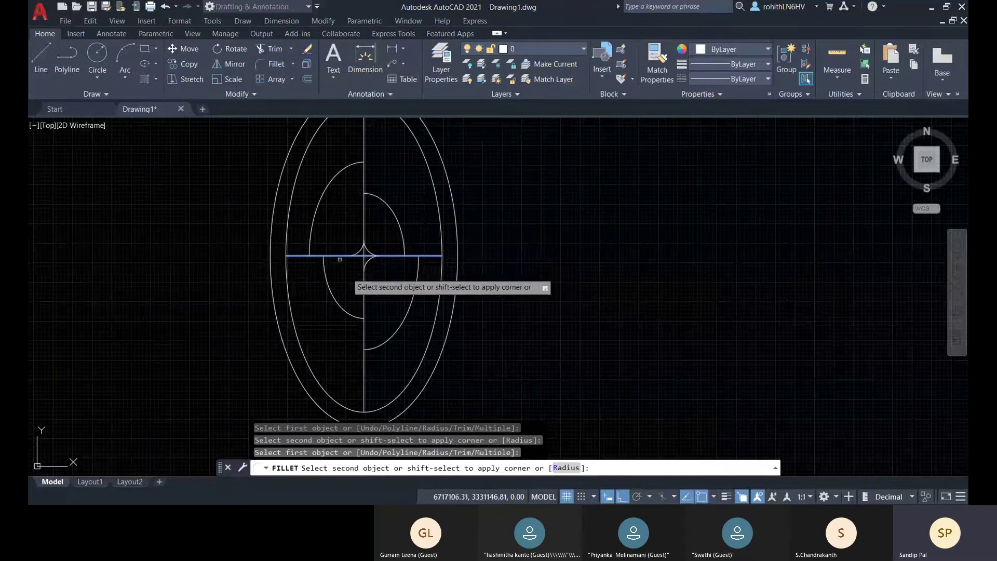
click(365, 284)
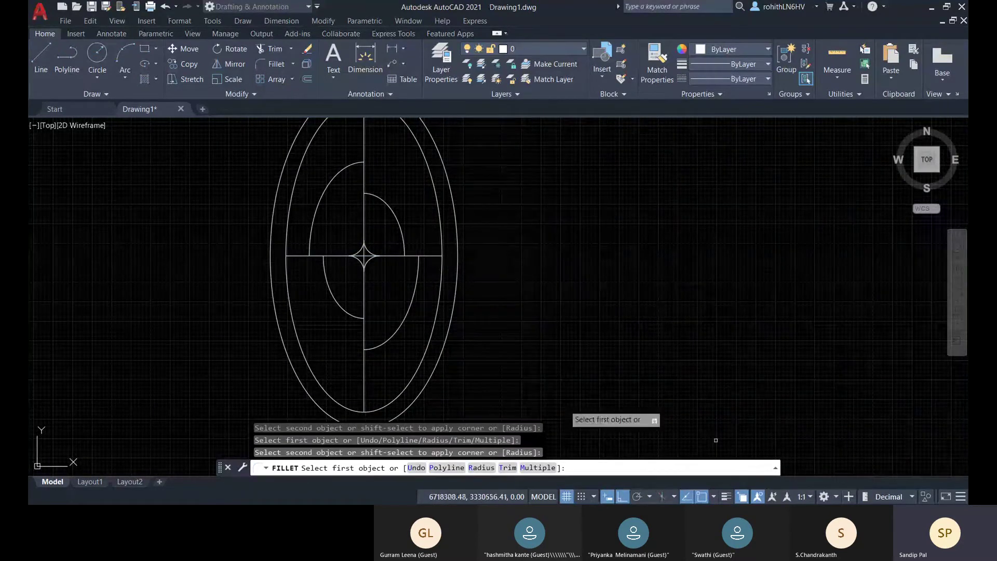
Step: Trim away the centre line segments inside the four fillet arcs, leaving an open star shape
click(270, 50)
scroll(385, 254, up, 4)
scroll(336, 264, up, 4)
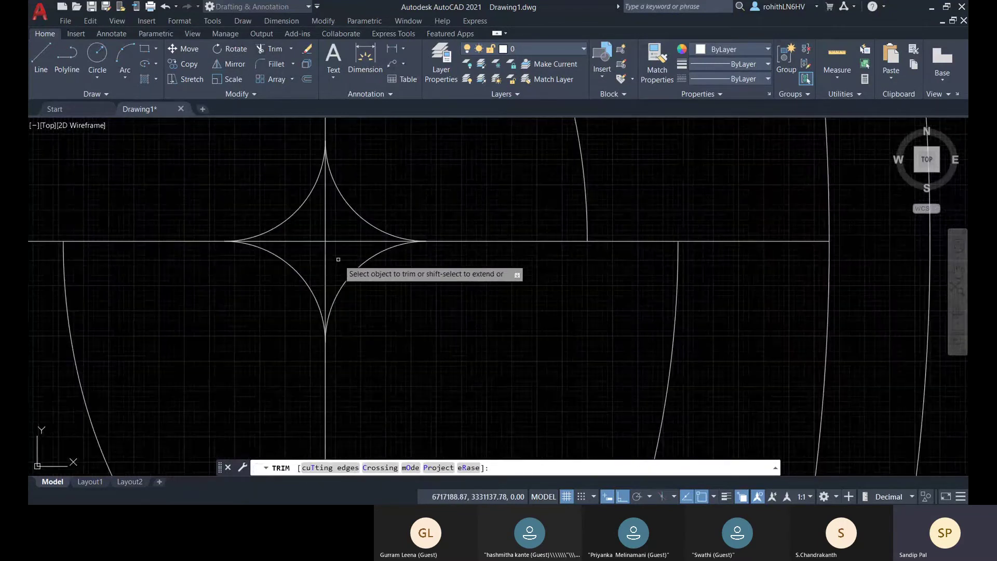
mouse_move(340, 260)
mouse_down()
mouse_move(332, 217)
mouse_move(306, 244)
mouse_up()
scroll(334, 263, down, 3)
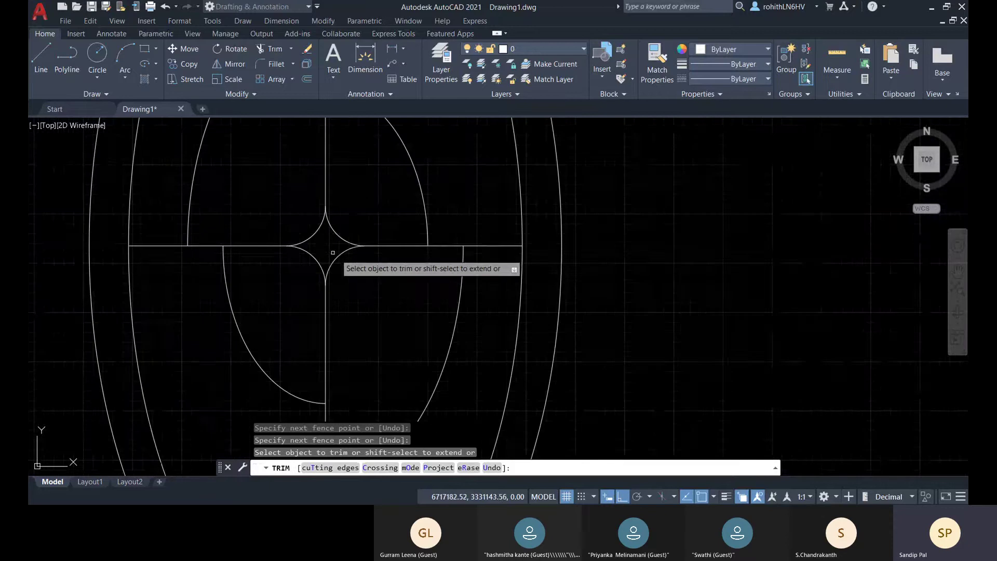
right_click(681, 207)
click(693, 214)
Step: Start a hatch with the outer ellipse selected as its boundary object and set the hatch transparency to 47
scroll(606, 241, down, 5)
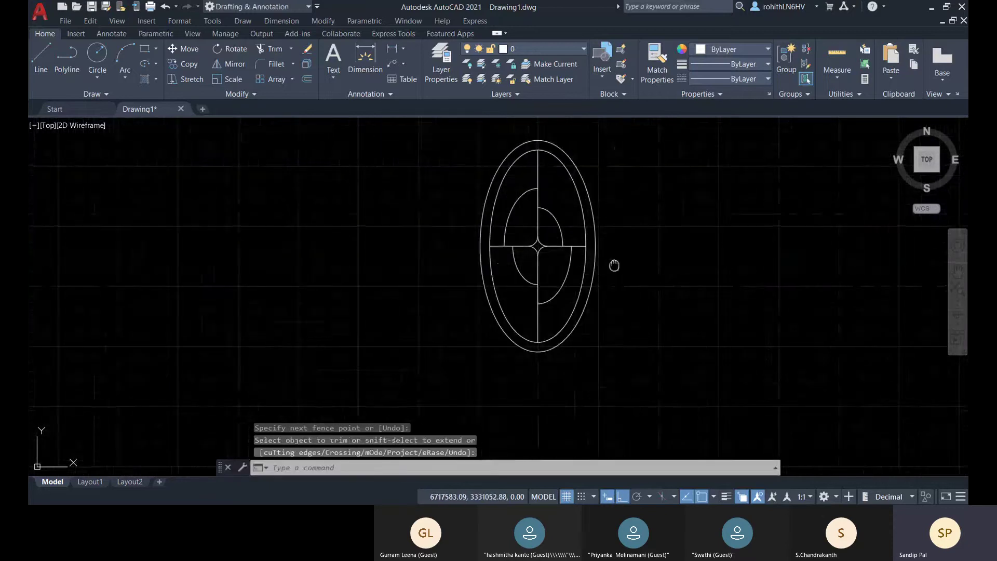
middle_drag(613, 263, 508, 291)
middle_drag(578, 301, 512, 296)
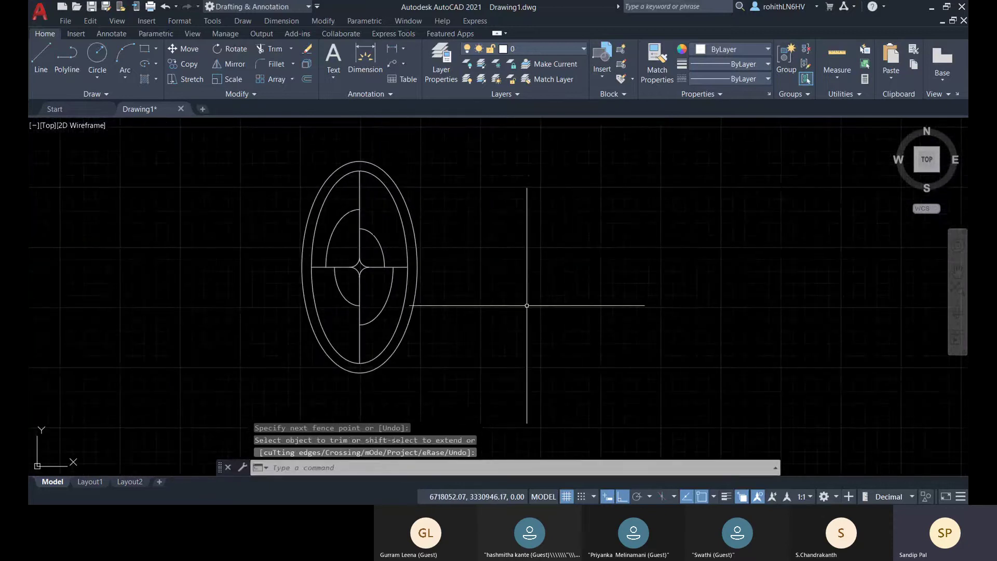
middle_drag(33, 269, 45, 268)
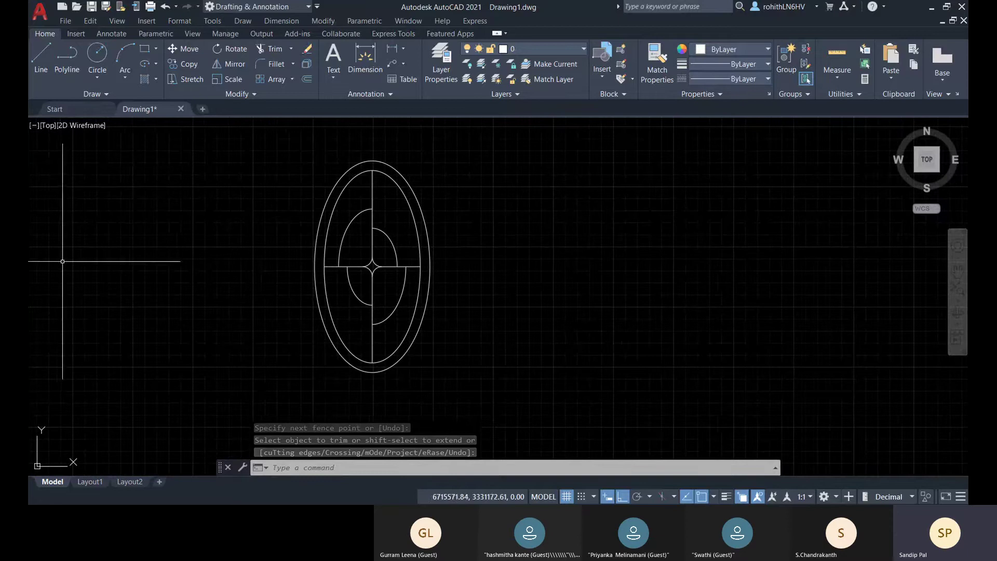
click(156, 63)
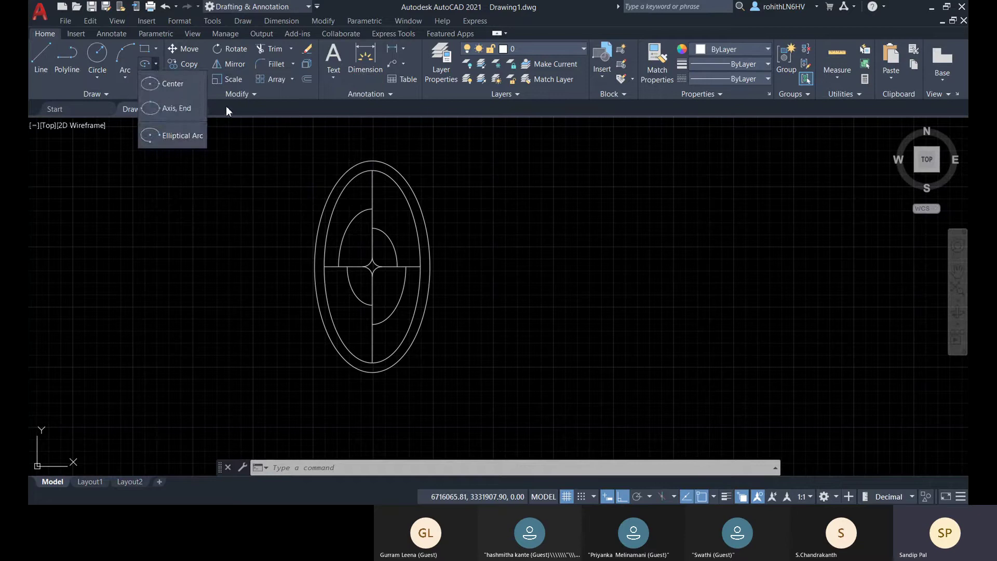
click(156, 79)
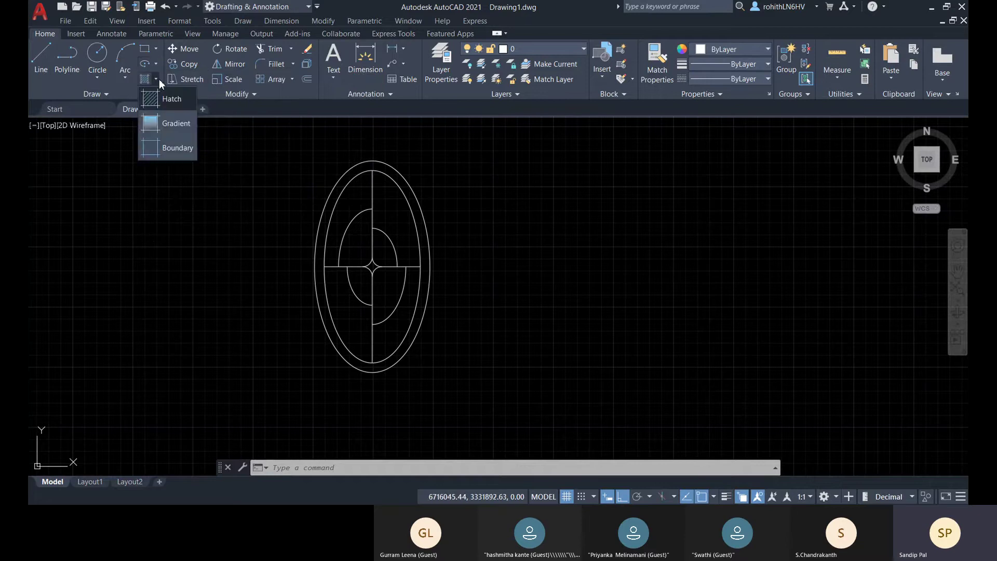
click(184, 104)
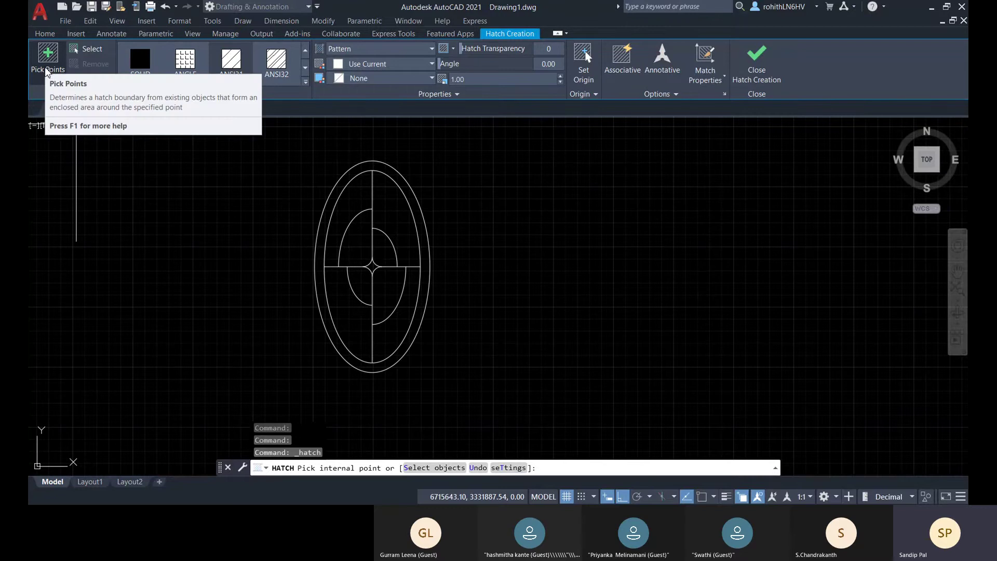
click(85, 54)
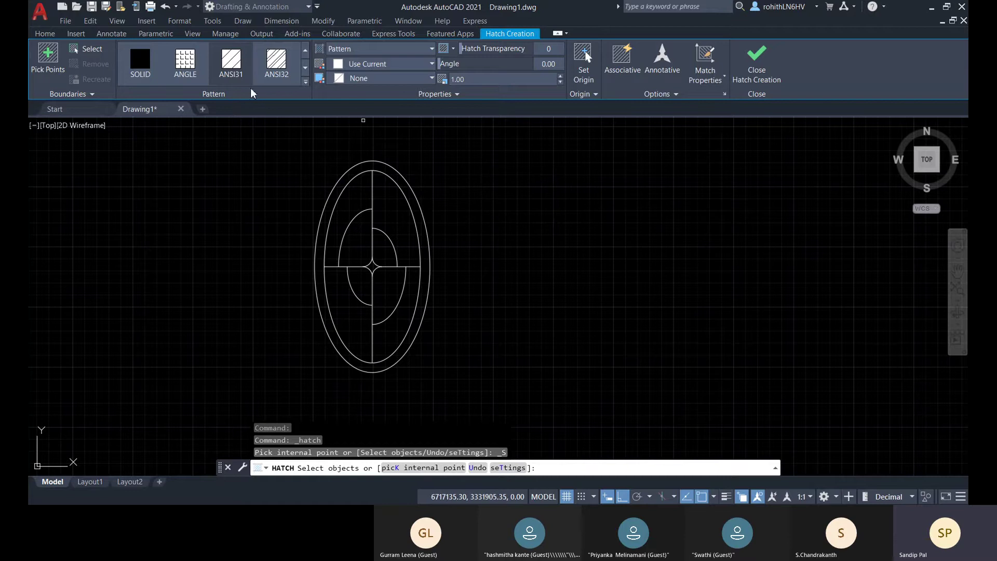
click(403, 176)
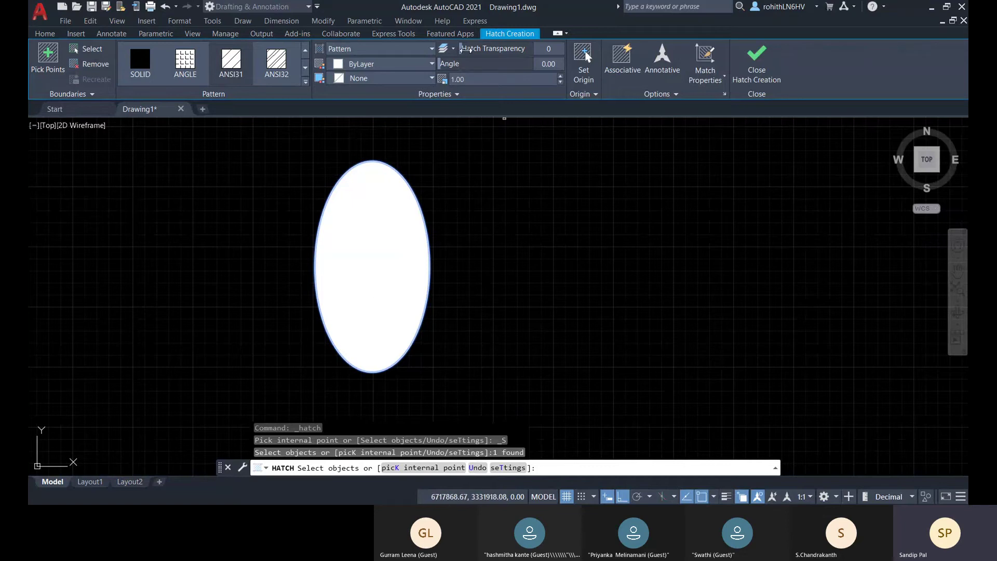
drag(465, 49, 517, 48)
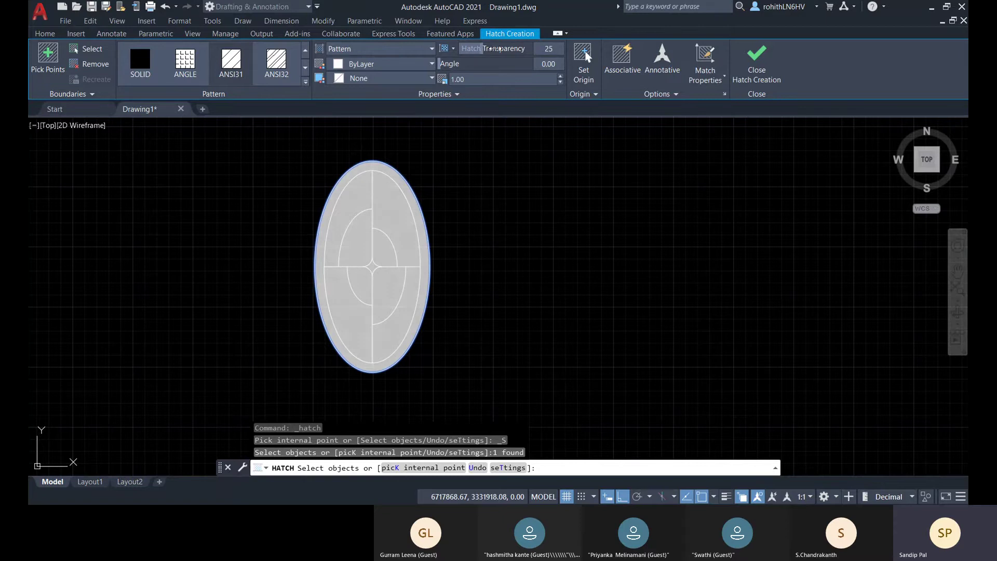
drag(492, 49, 506, 49)
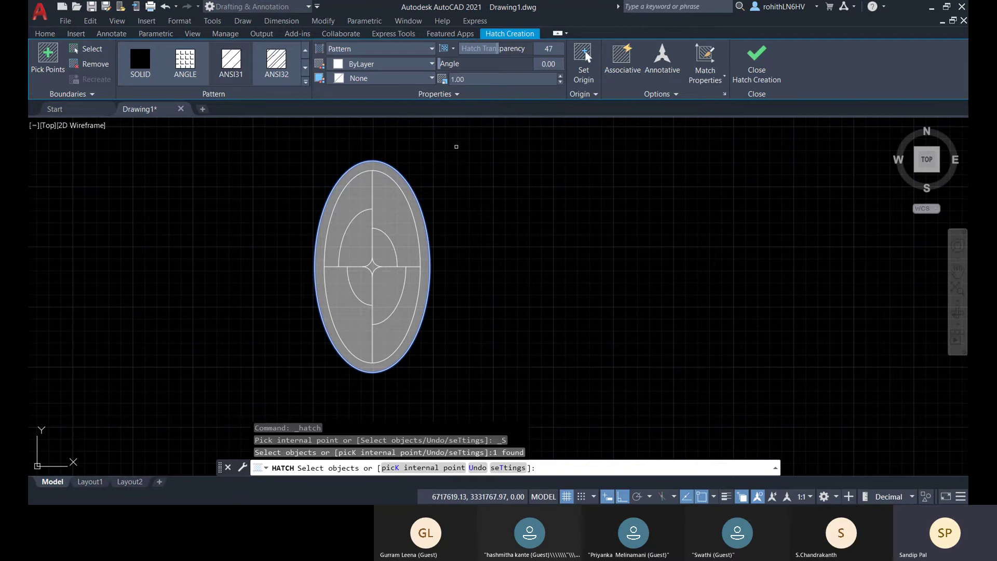
Step: Try the ANSI32, ANSI31 and ANGLE patterns on the ellipse hatch and settle on ANSI32
click(283, 74)
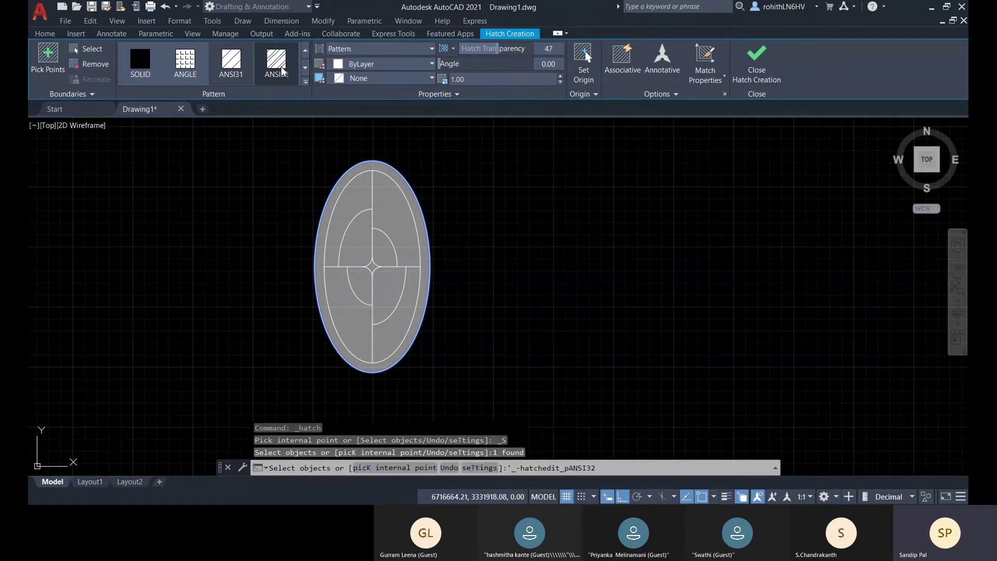
click(231, 77)
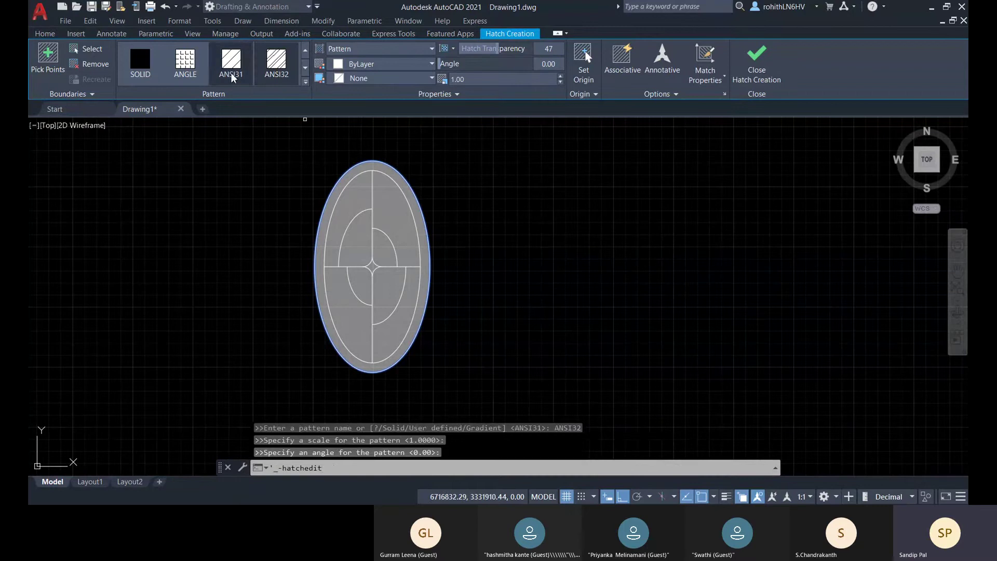
click(192, 76)
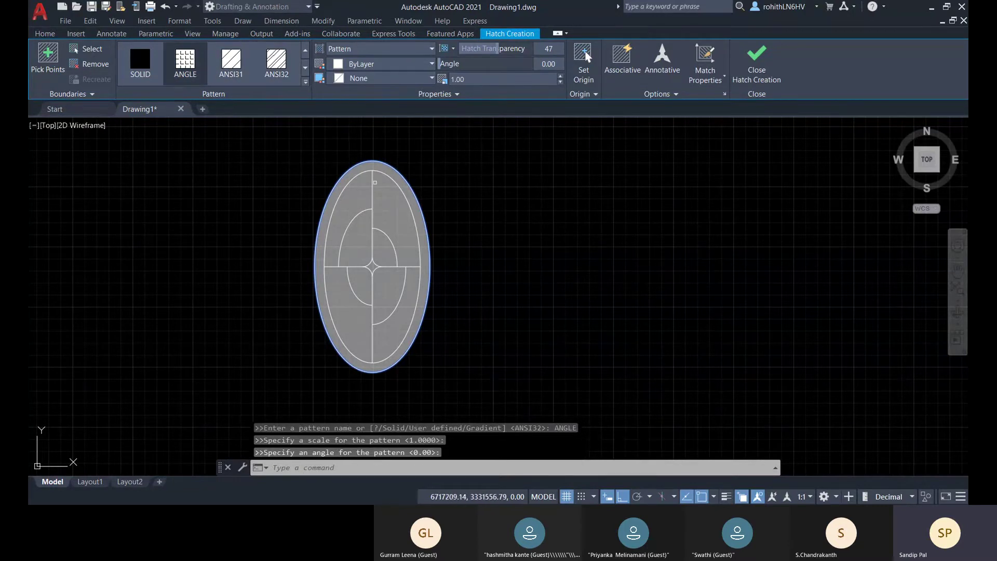
click(232, 78)
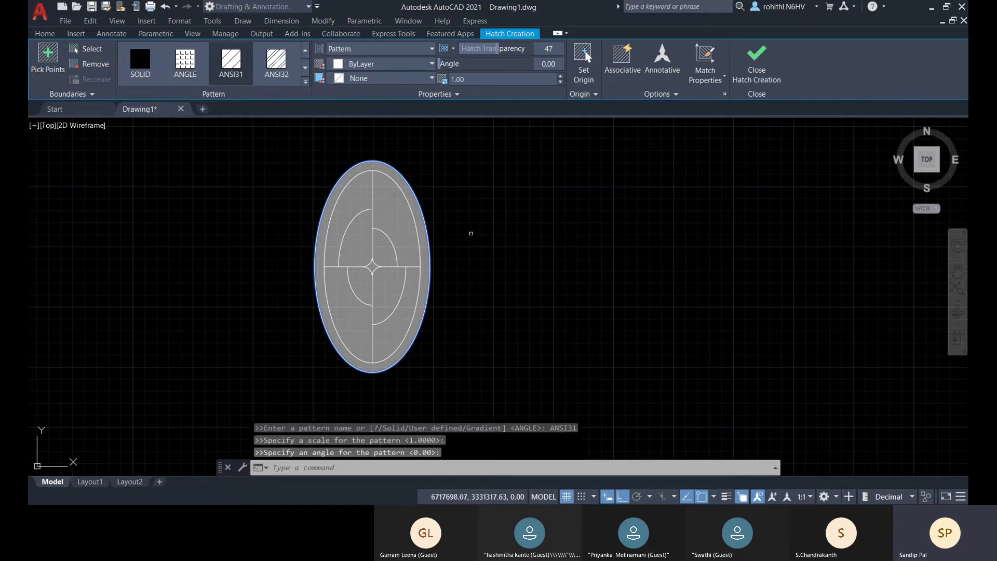
click(276, 63)
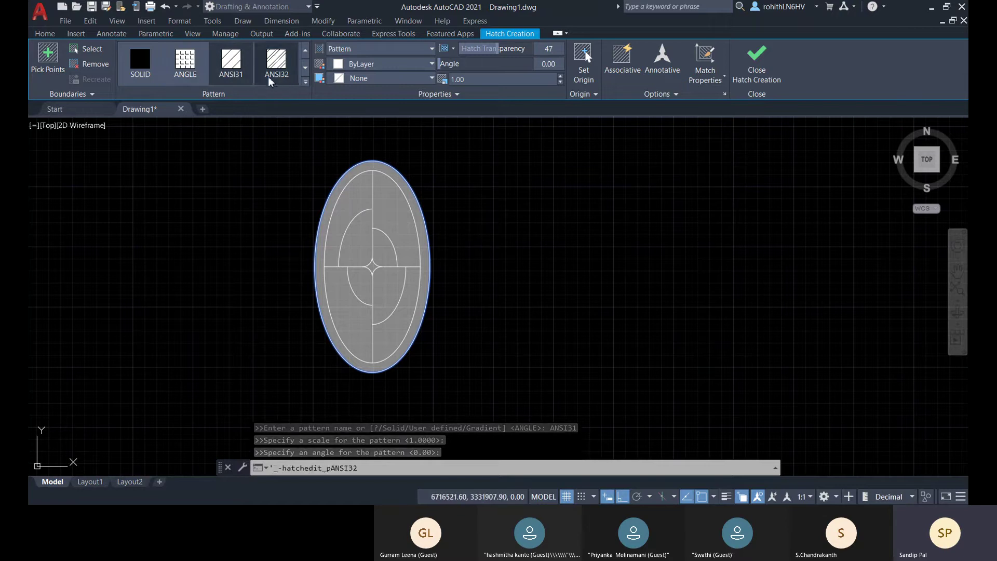
click(269, 69)
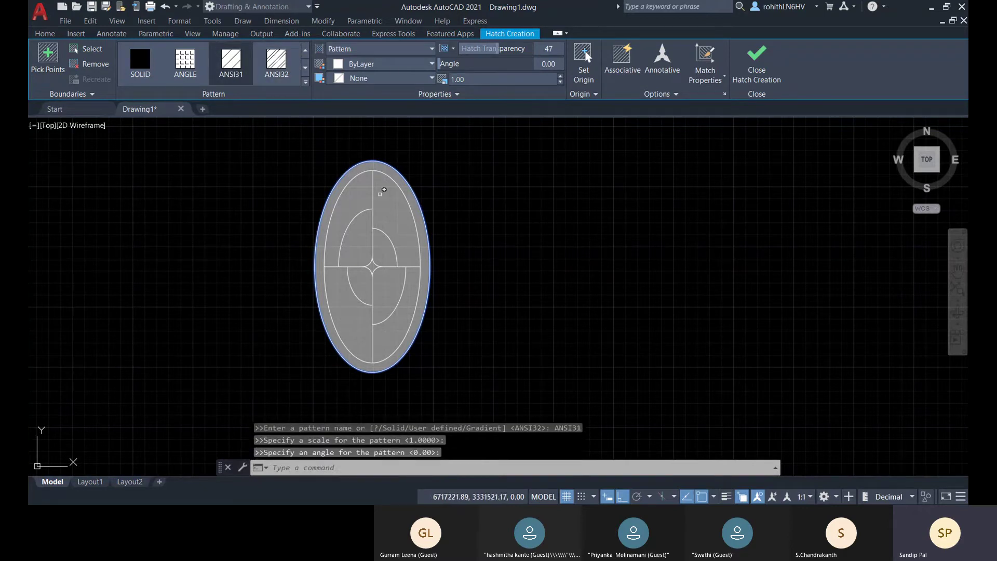
click(275, 66)
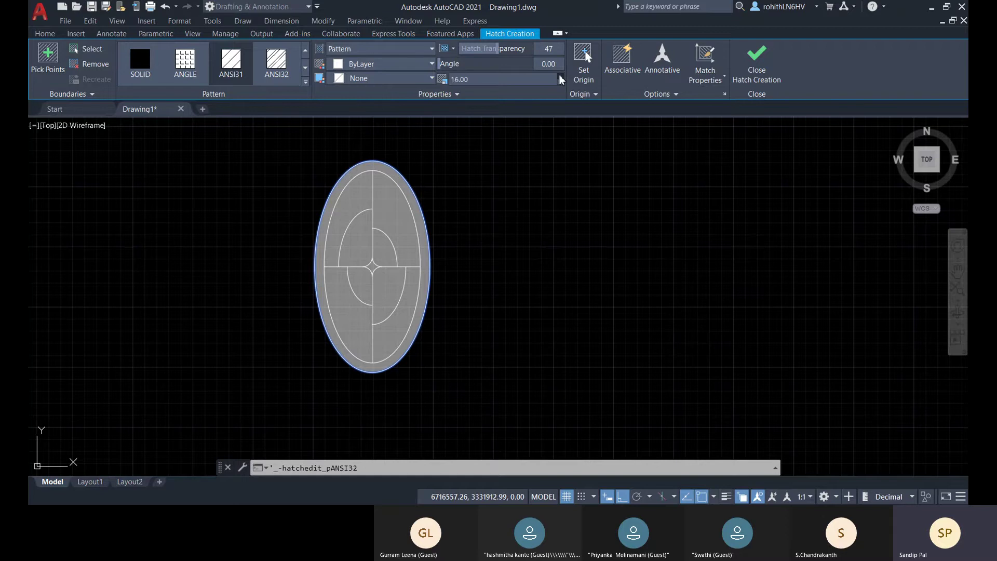
Step: Try larger hatch pattern scales for the ellipse and set the scale to 100
click(561, 79)
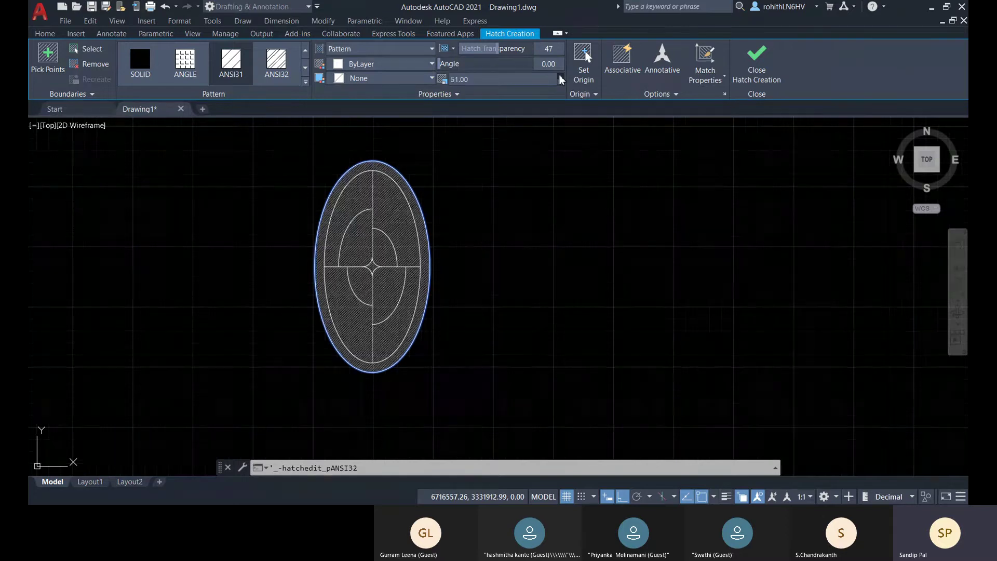
drag(561, 79, 560, 81)
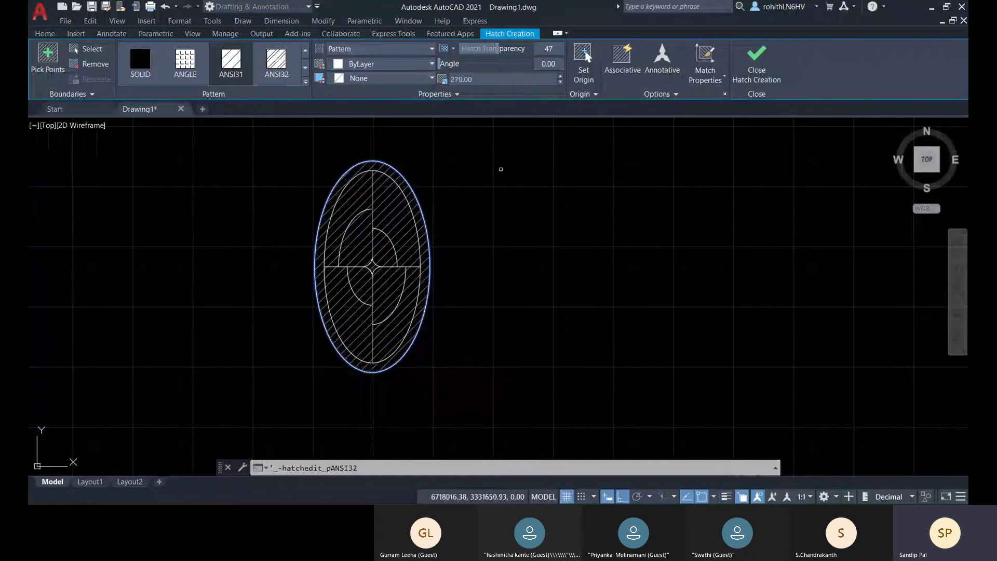
click(498, 80)
key(Return)
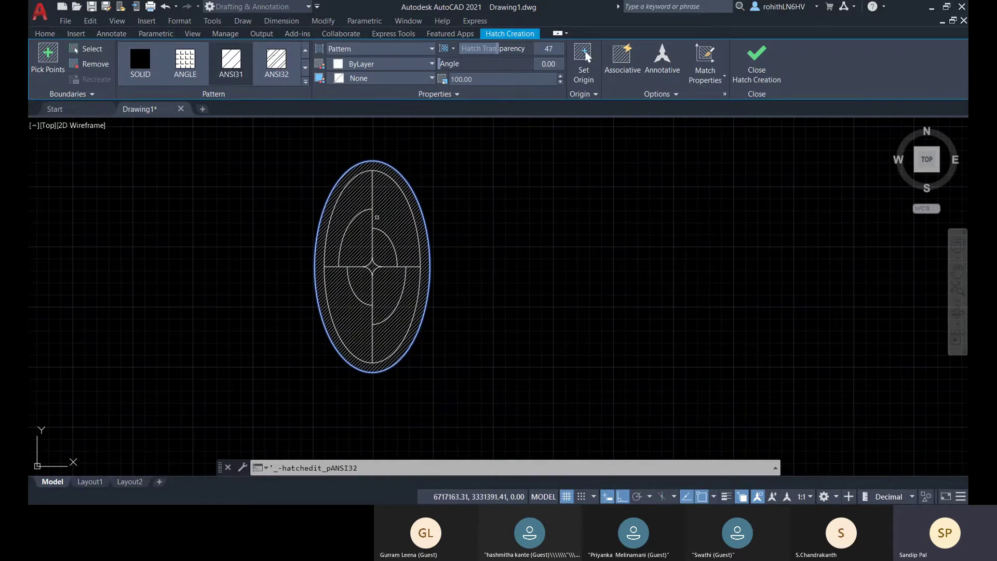
Step: Remove the outer ellipse from the hatch boundary
click(89, 64)
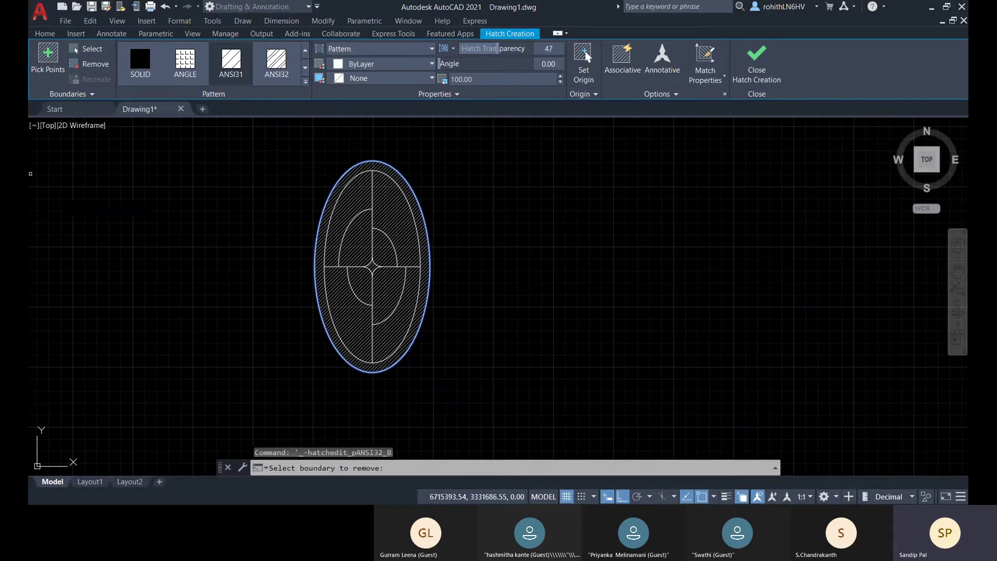
click(401, 207)
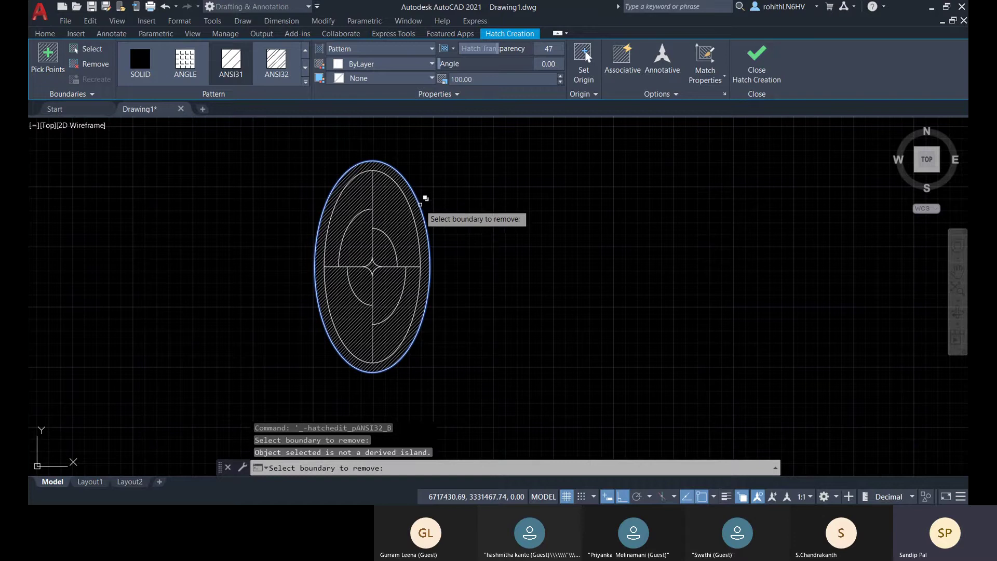
click(420, 205)
click(489, 258)
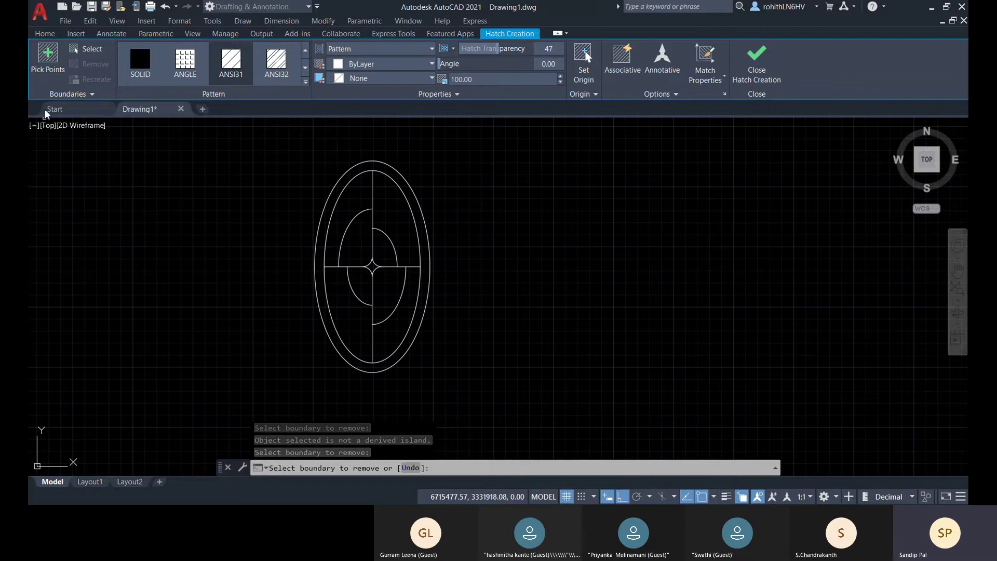
Step: Hatch the upper-right and lower-left quadrant areas between the inner ellipse and the elliptical arcs by internal points, and finish the hatch
click(45, 62)
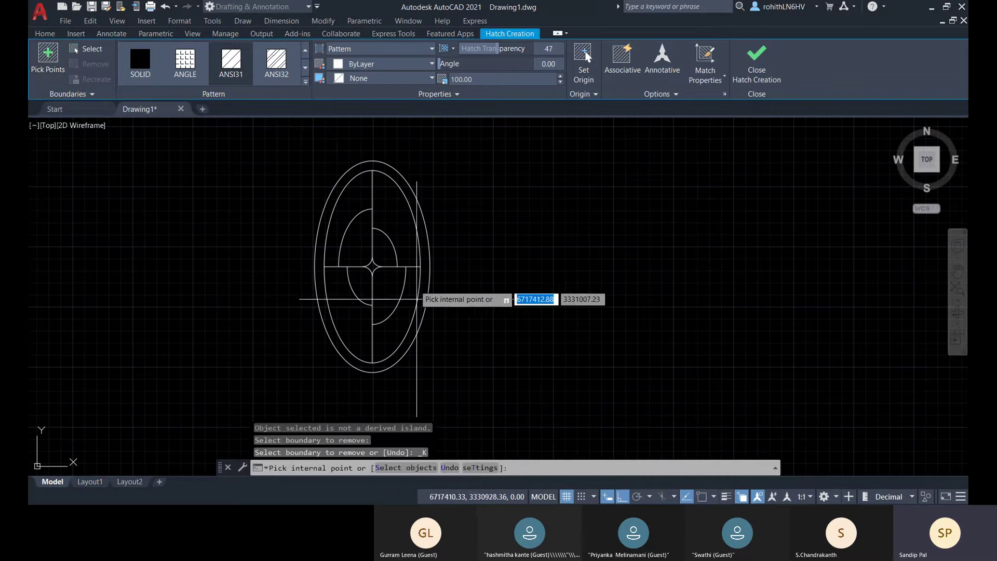
click(394, 208)
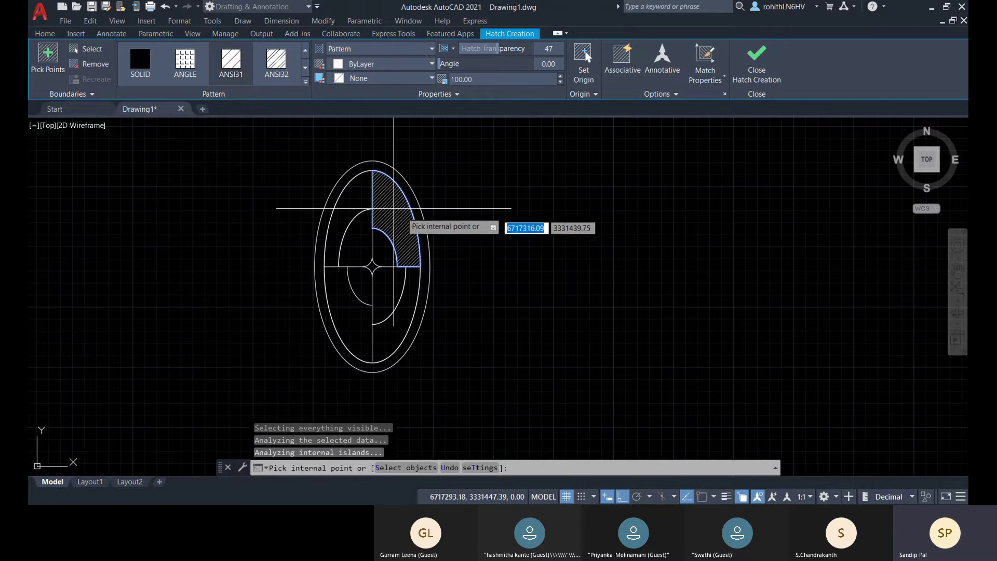
click(345, 300)
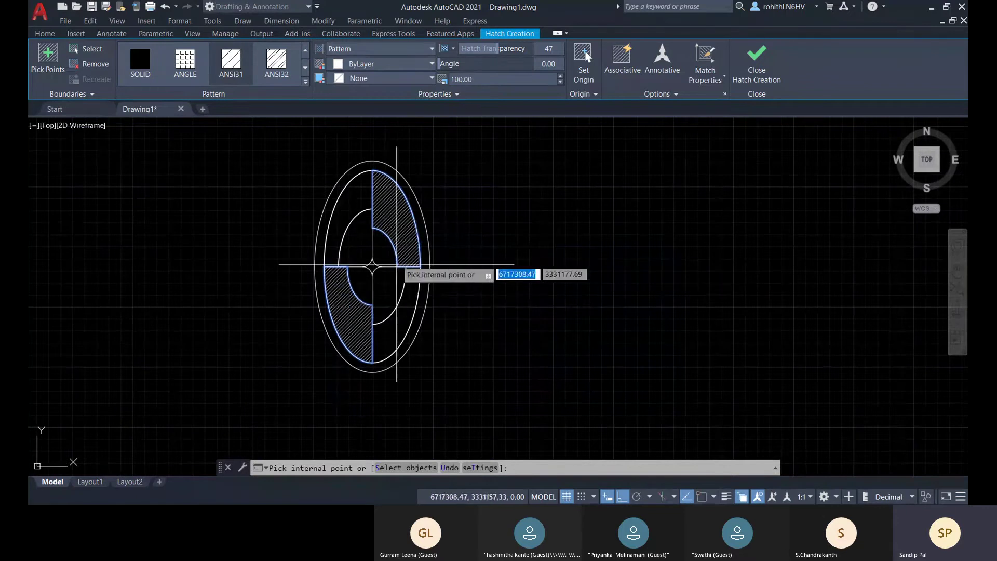
click(758, 70)
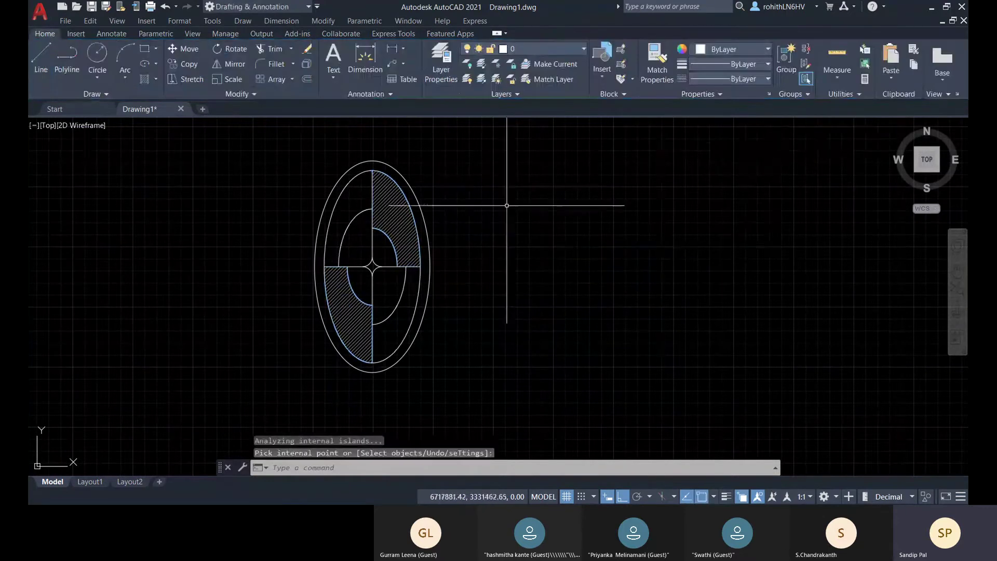
Step: Select the upper-right and lower-left hatches, examine the additional hatch options, and clear the selection
click(404, 225)
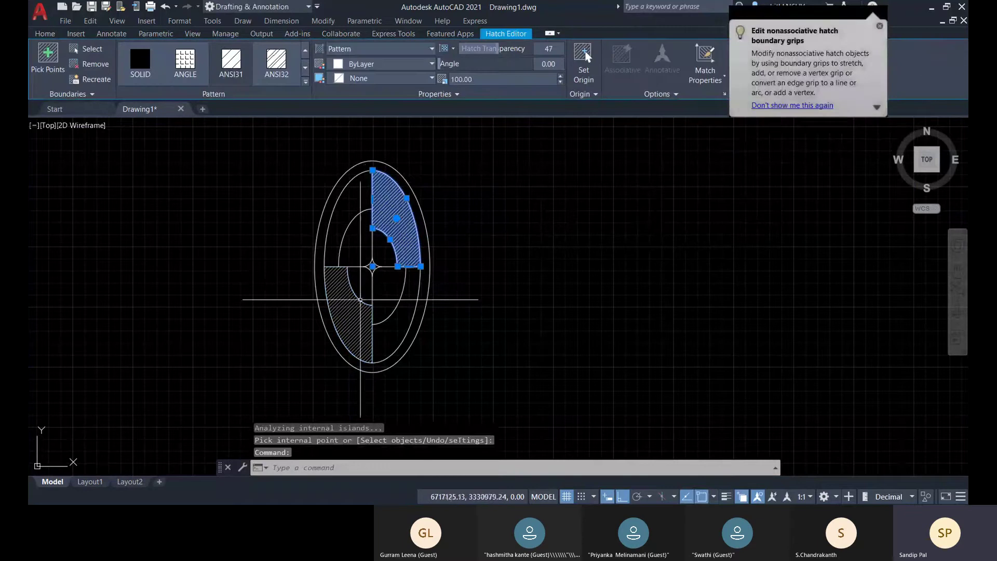
click(879, 26)
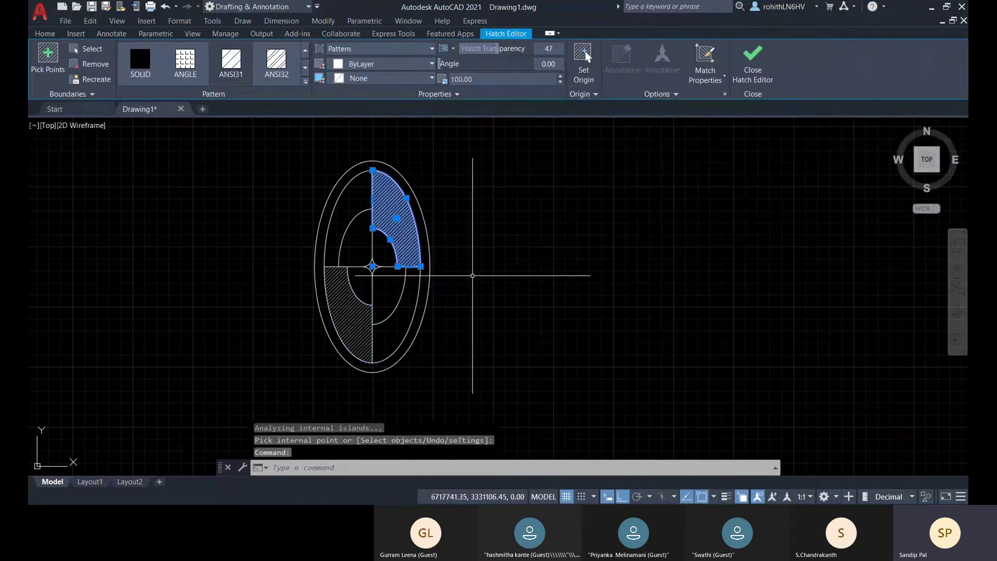
click(349, 312)
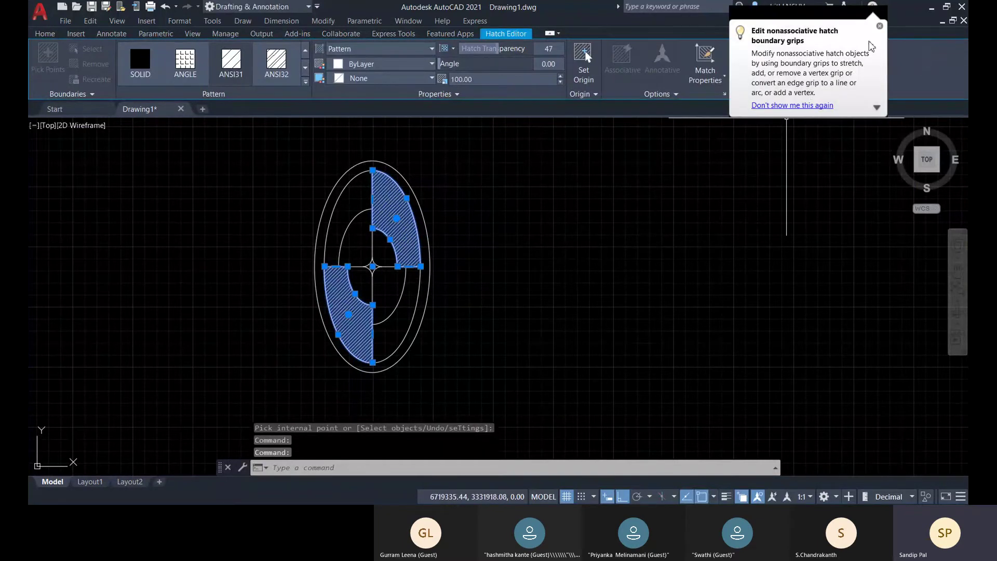
click(879, 27)
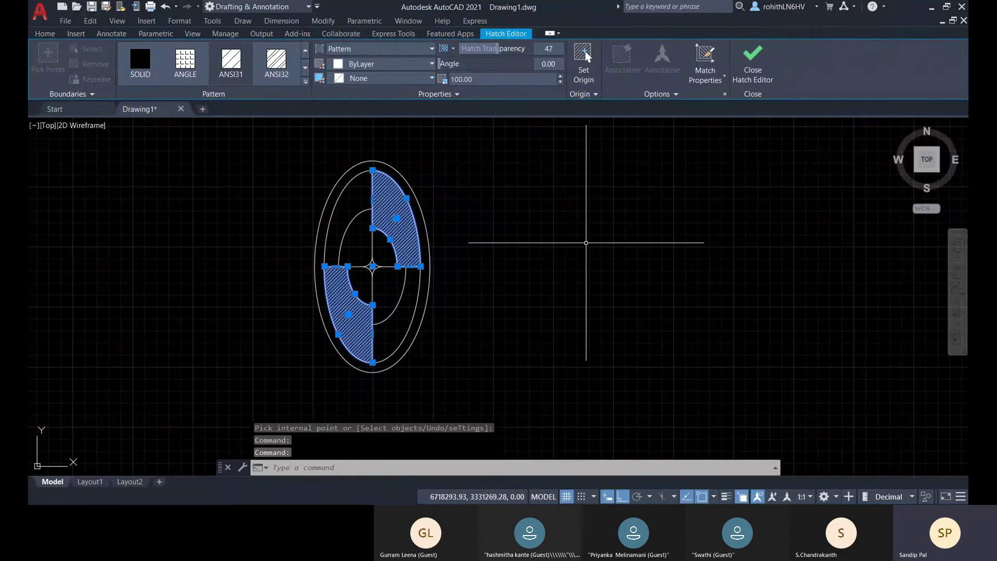
click(673, 94)
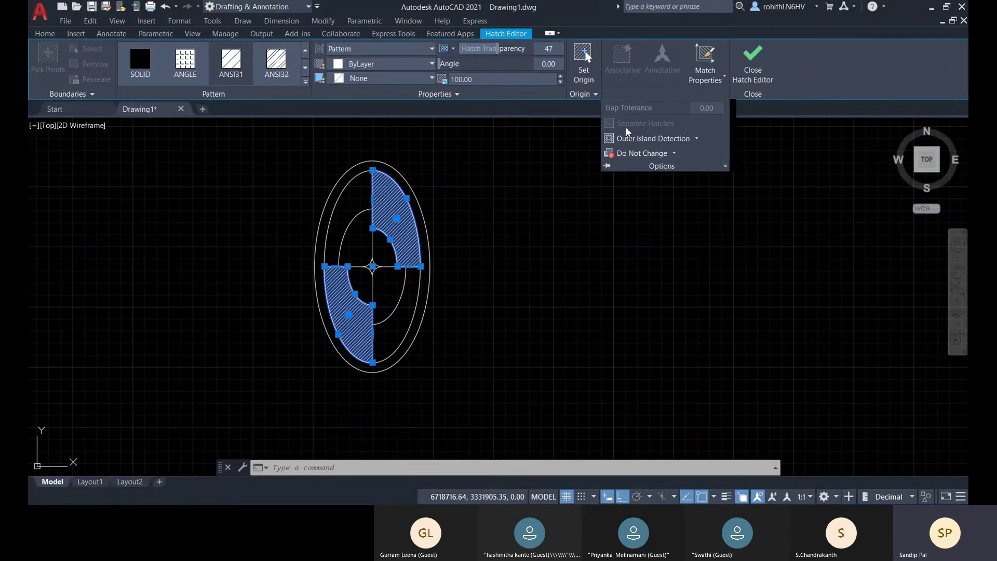
key(Escape)
key(Escape)
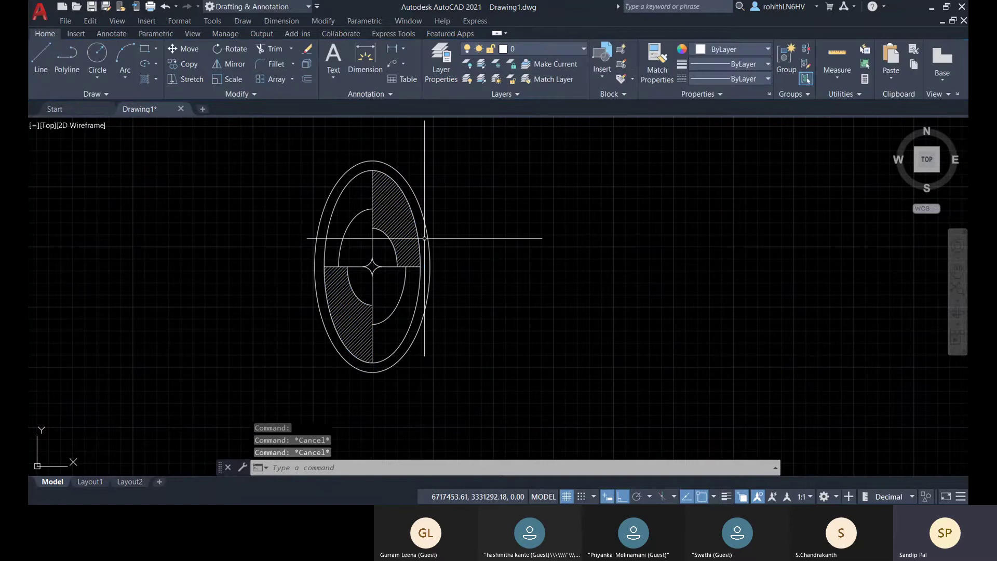
Step: Delete the hatches in the upper-right and lower-left quadrant areas of the ellipse
click(394, 208)
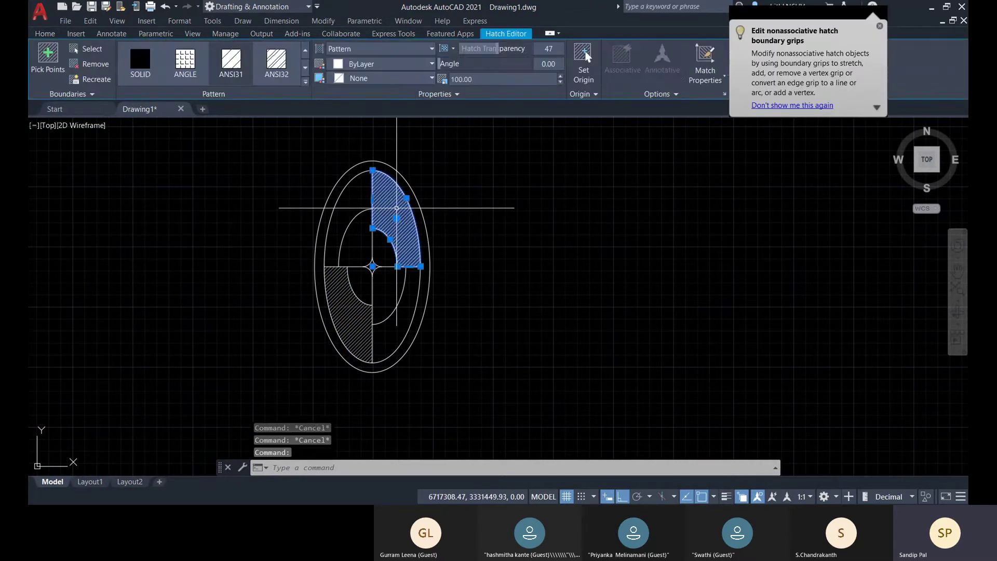
key(Delete)
click(356, 327)
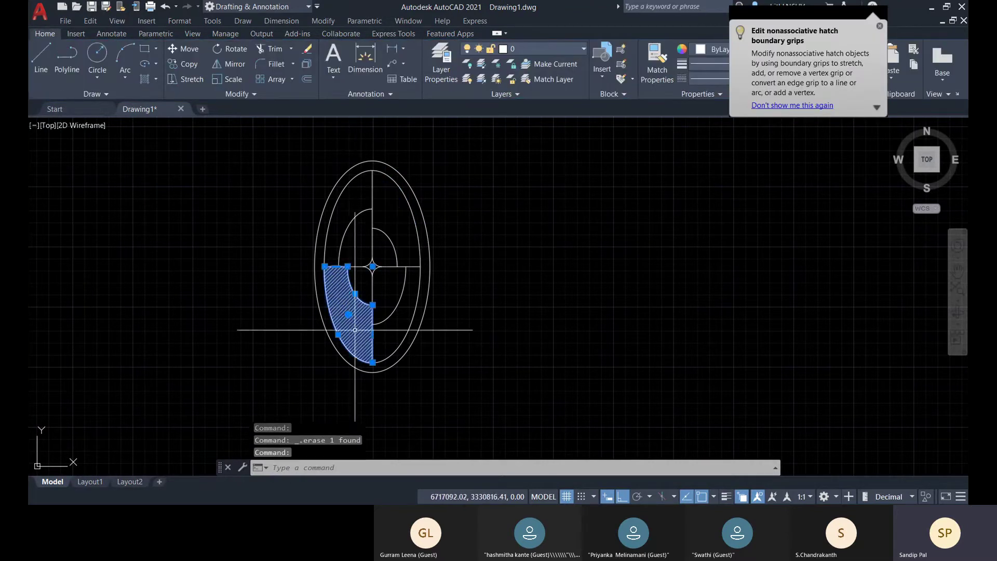
key(Delete)
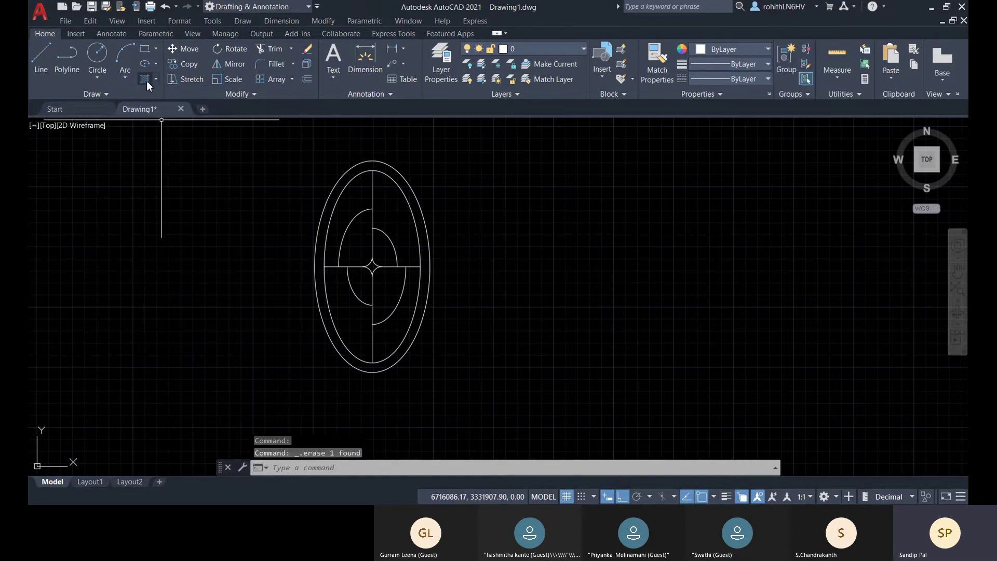
Step: Hatch the upper-right and lower-left quadrant areas together as one single hatch by internal points, and finish the hatch
text(h)
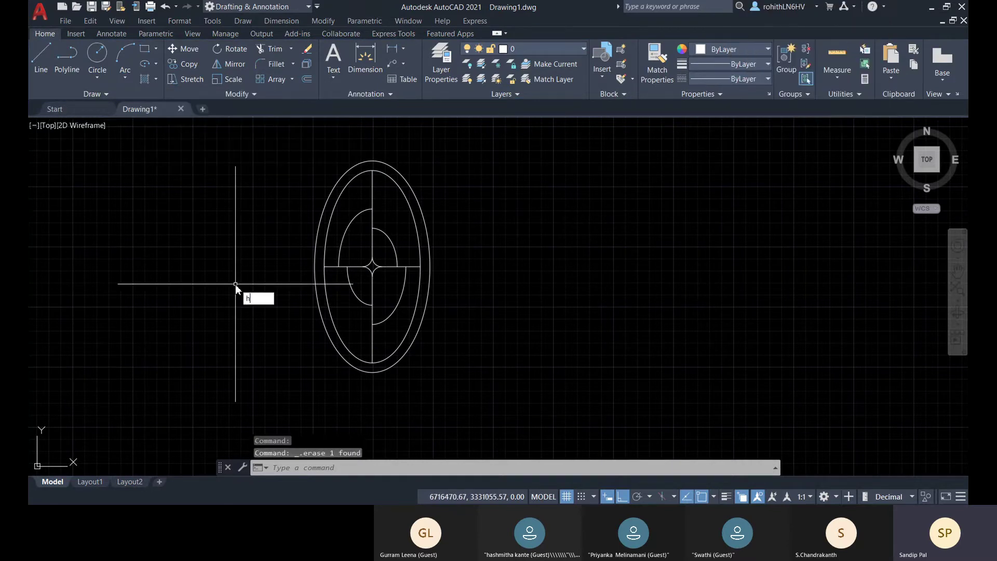
key(Return)
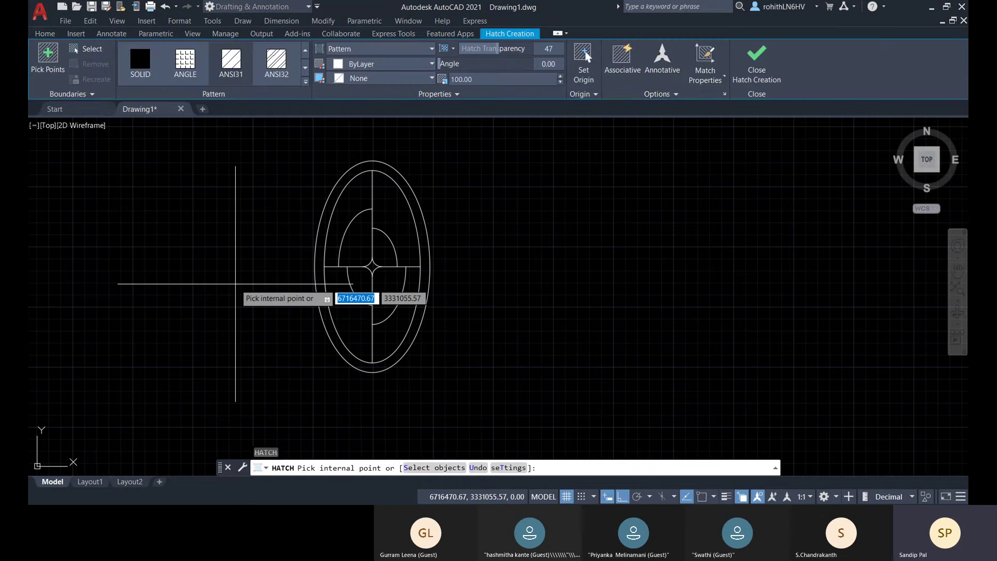
click(673, 94)
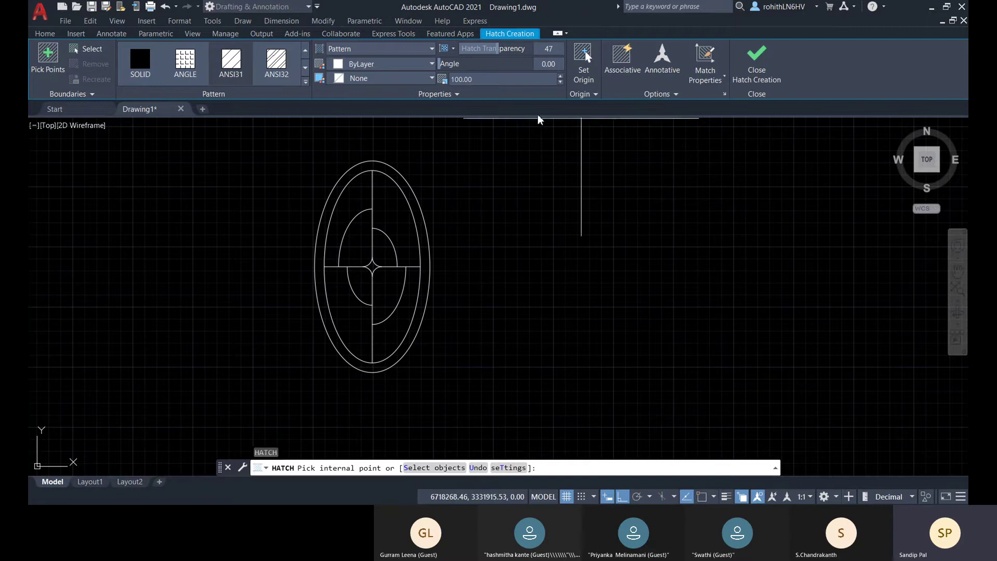
click(403, 218)
click(351, 311)
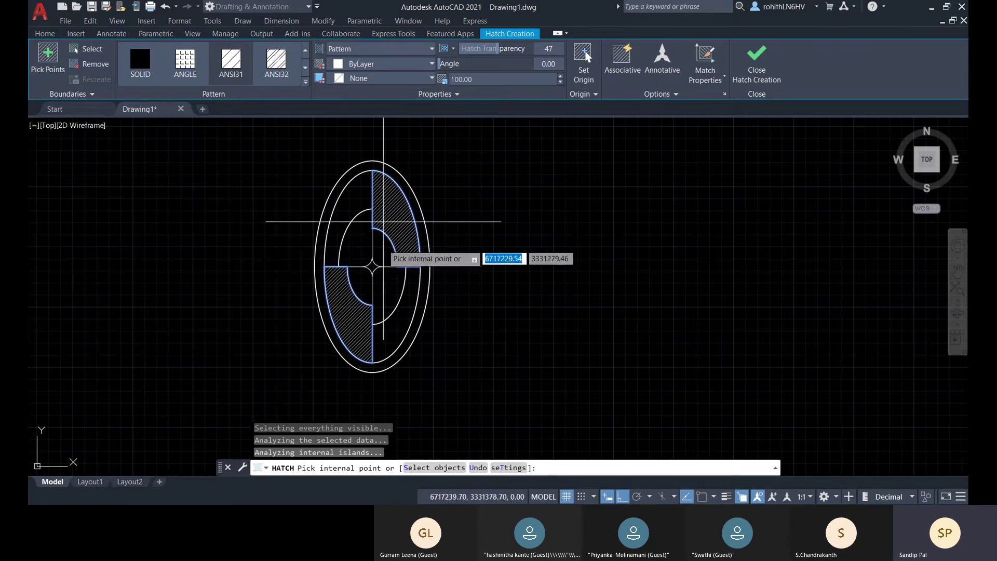
click(762, 72)
Step: Select the combined hatch covering both quadrant areas and delete it
click(395, 216)
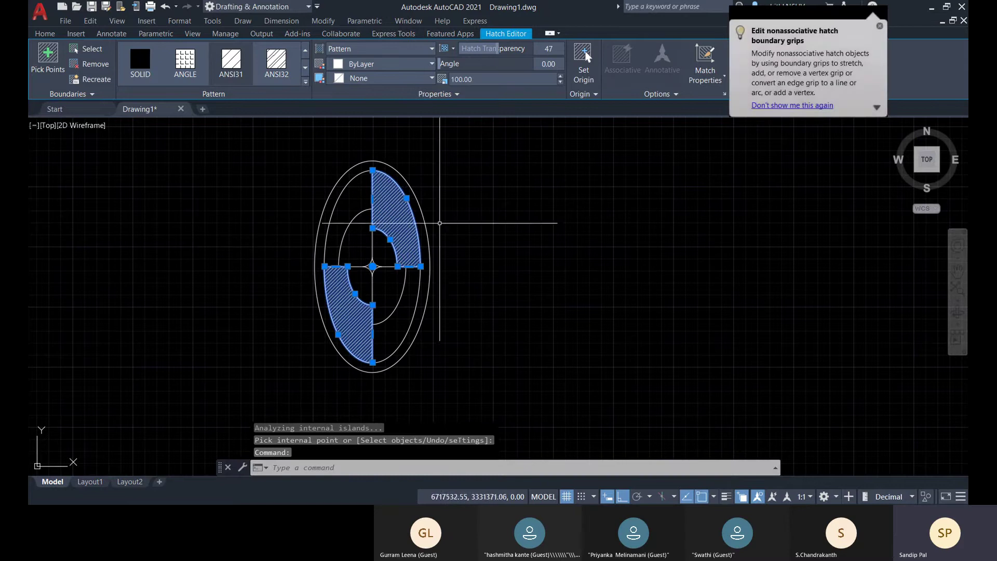
click(880, 26)
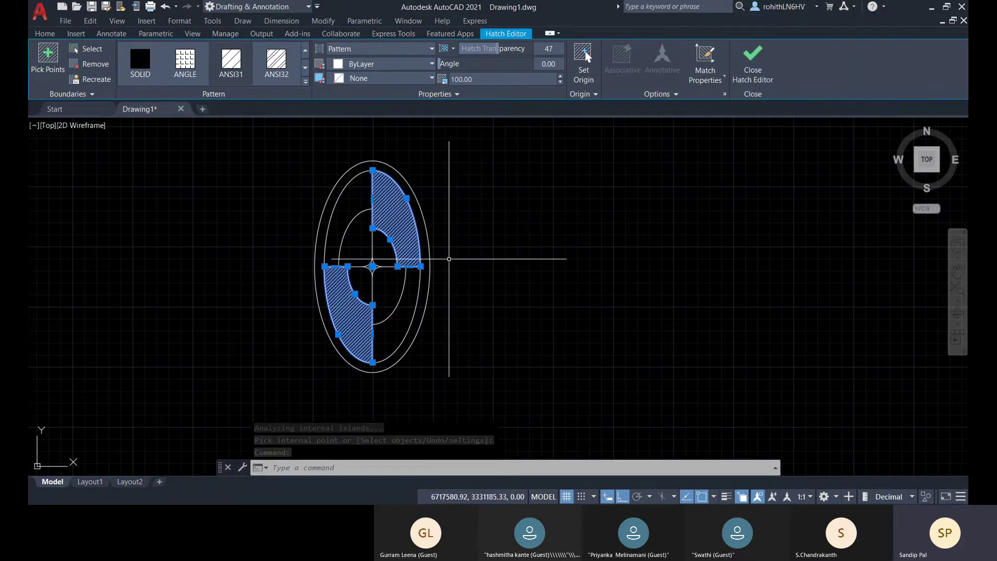
key(Delete)
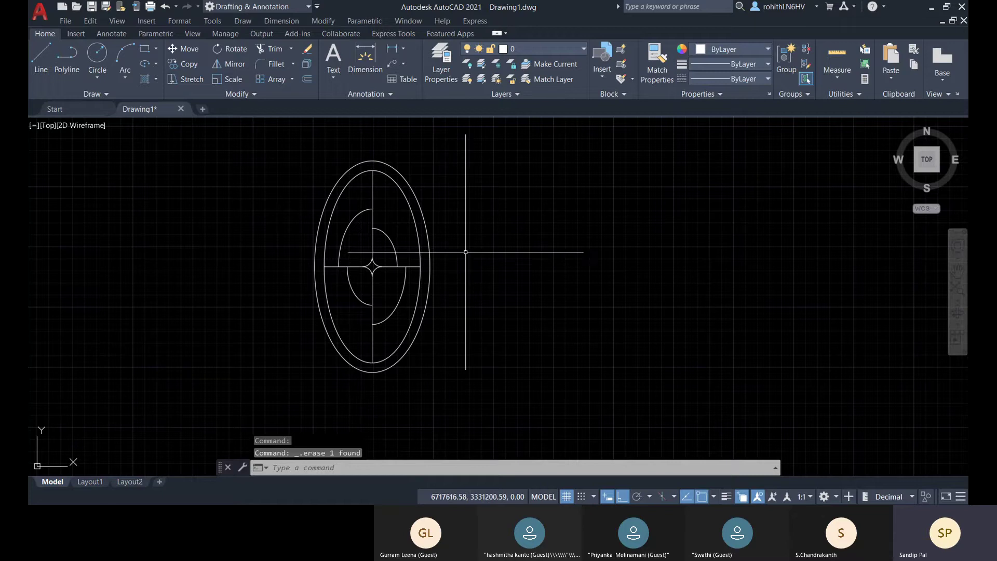
Step: Start a new hatch and examine the available hatch patterns
click(144, 81)
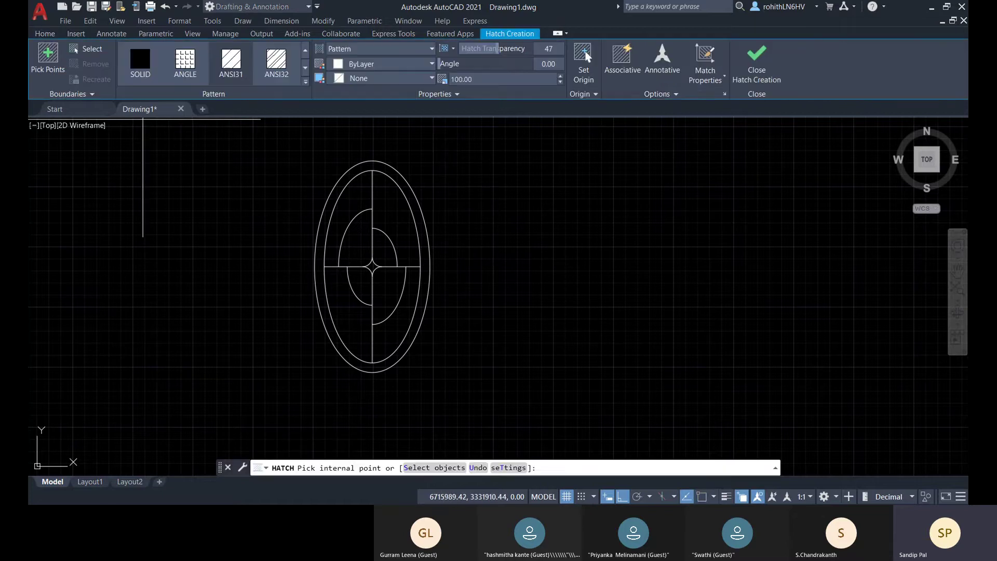
click(682, 95)
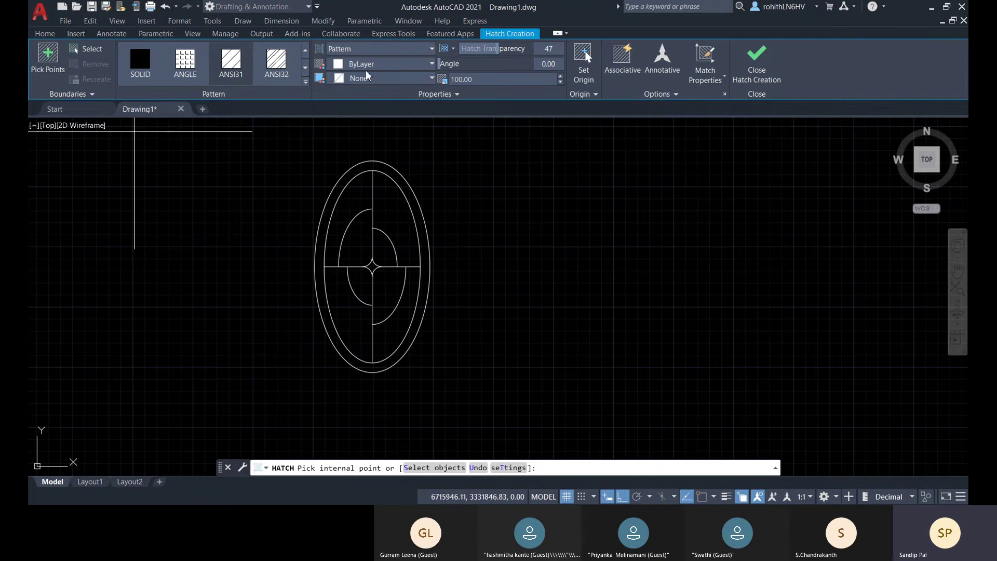
click(306, 82)
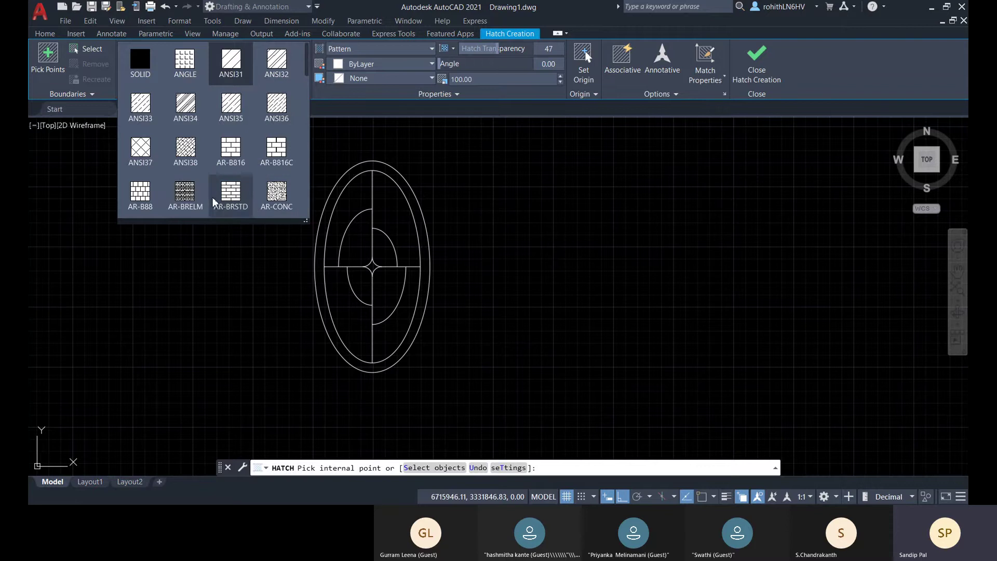
scroll(144, 202, down, 1)
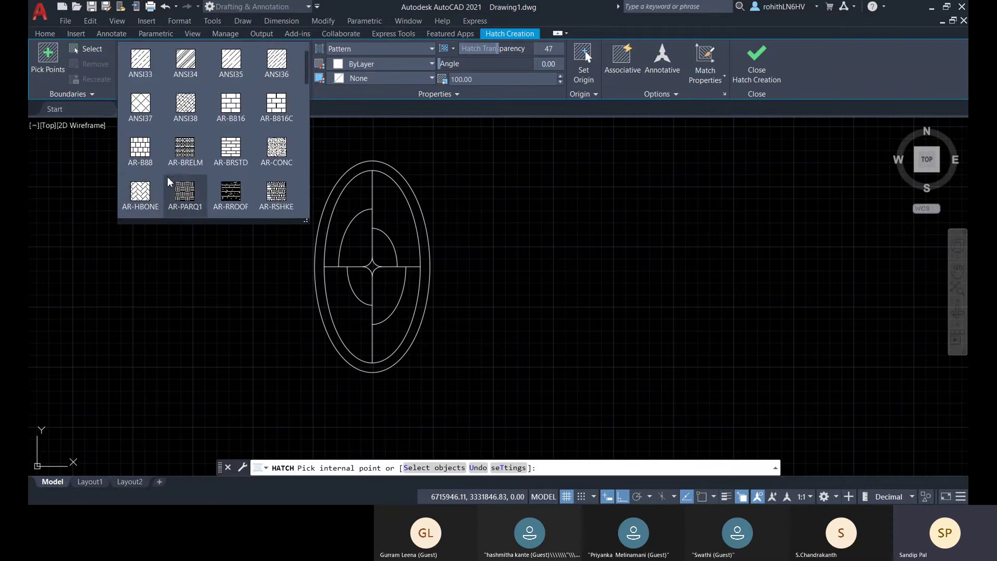
scroll(244, 187, down, 1)
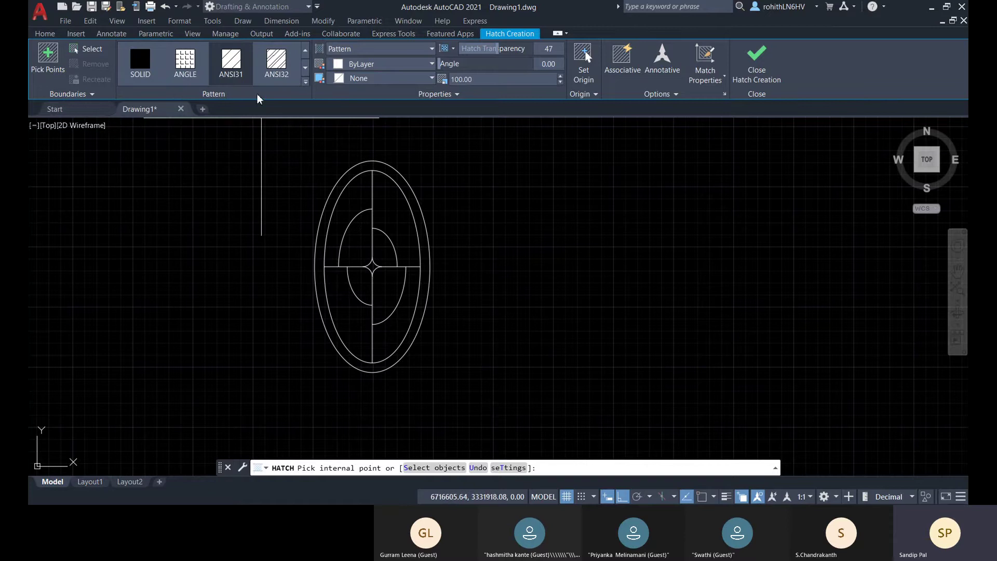
click(306, 68)
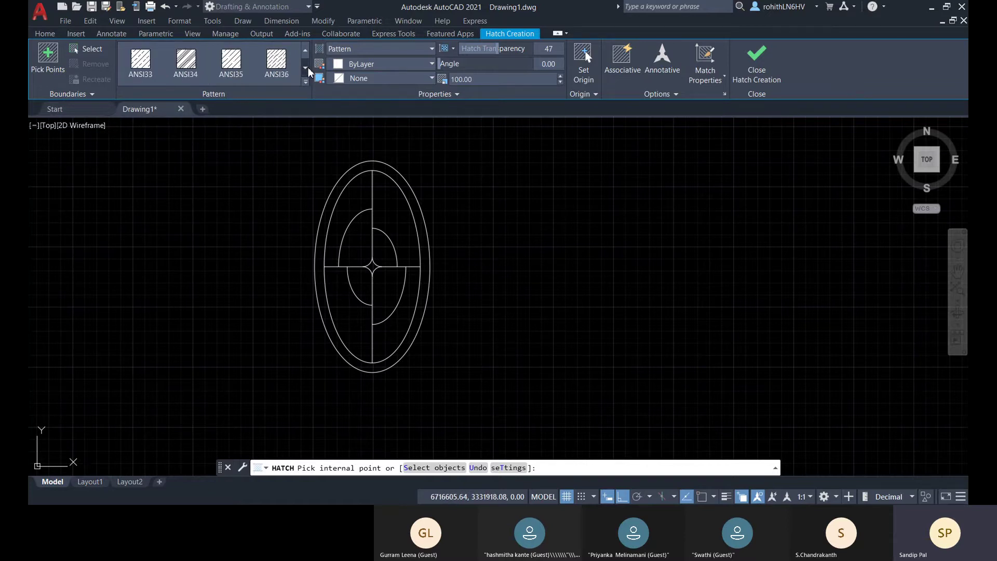
click(305, 82)
mouse_move(308, 72)
mouse_down()
mouse_move(306, 186)
mouse_move(304, 58)
mouse_up()
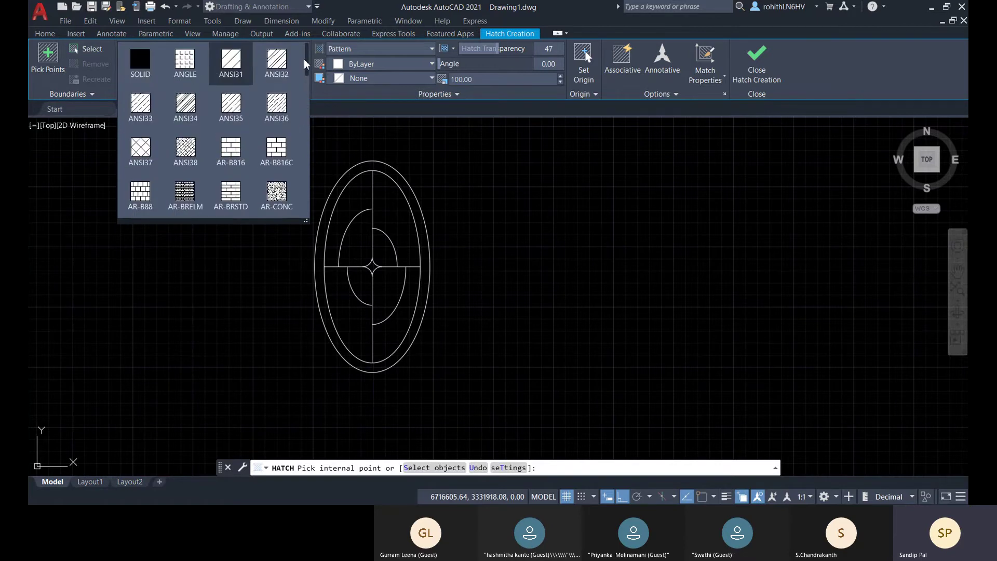
Step: Try the Gradient hatch type, browse its patterns, and switch the hatch type to Solid
click(354, 48)
click(354, 76)
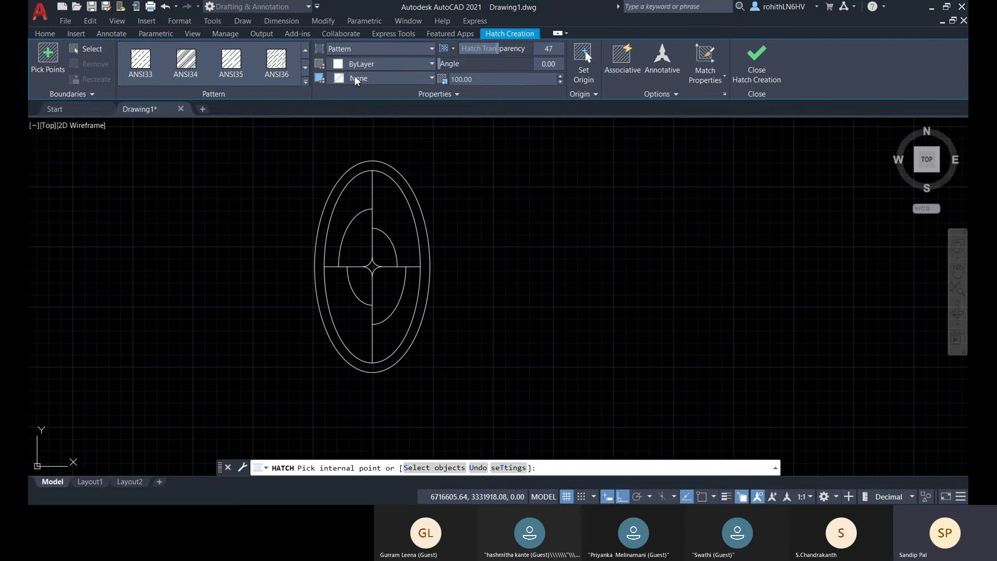
click(306, 83)
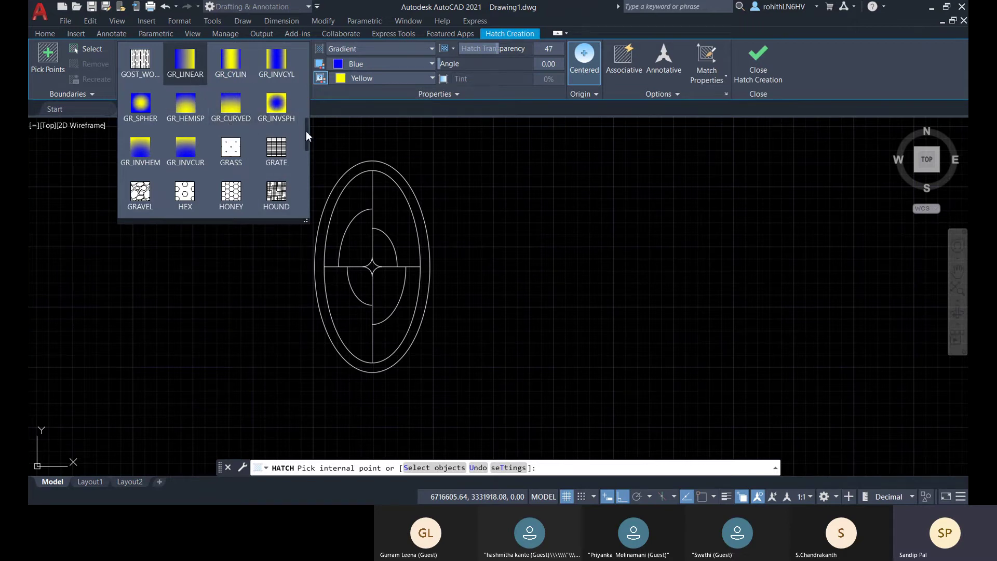
mouse_move(307, 131)
mouse_down()
mouse_move(304, 201)
mouse_move(308, 56)
mouse_move(306, 191)
mouse_up()
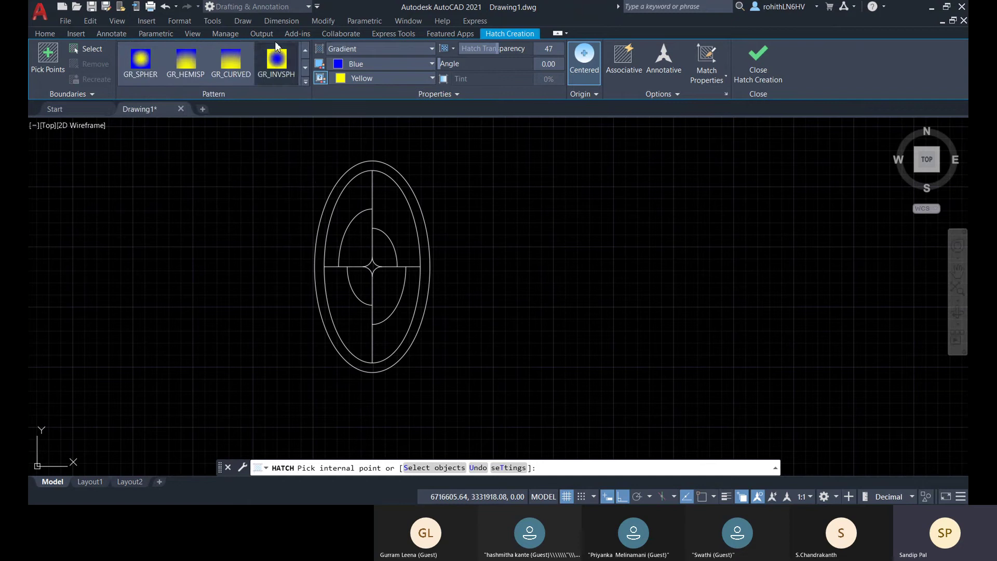
click(368, 48)
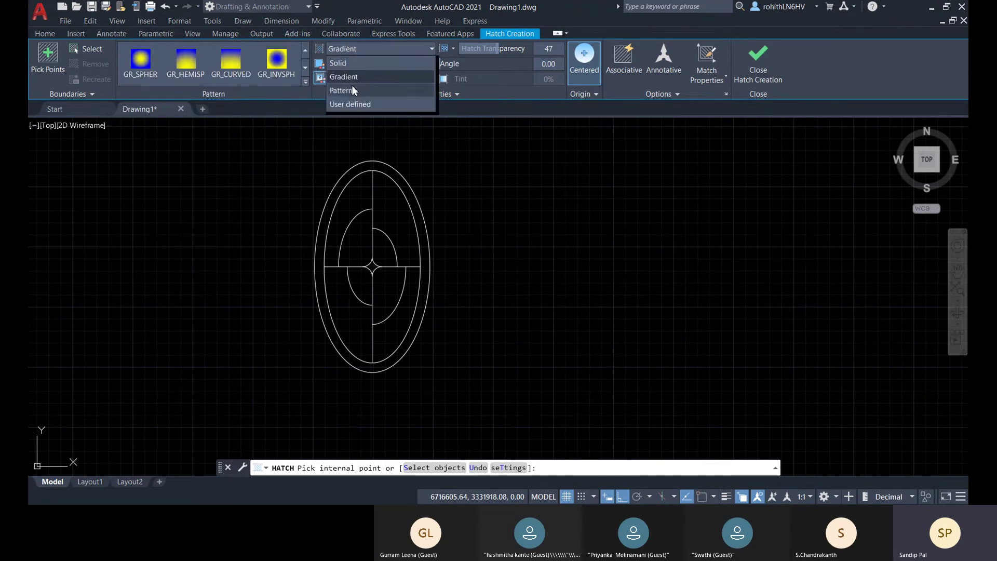
click(354, 63)
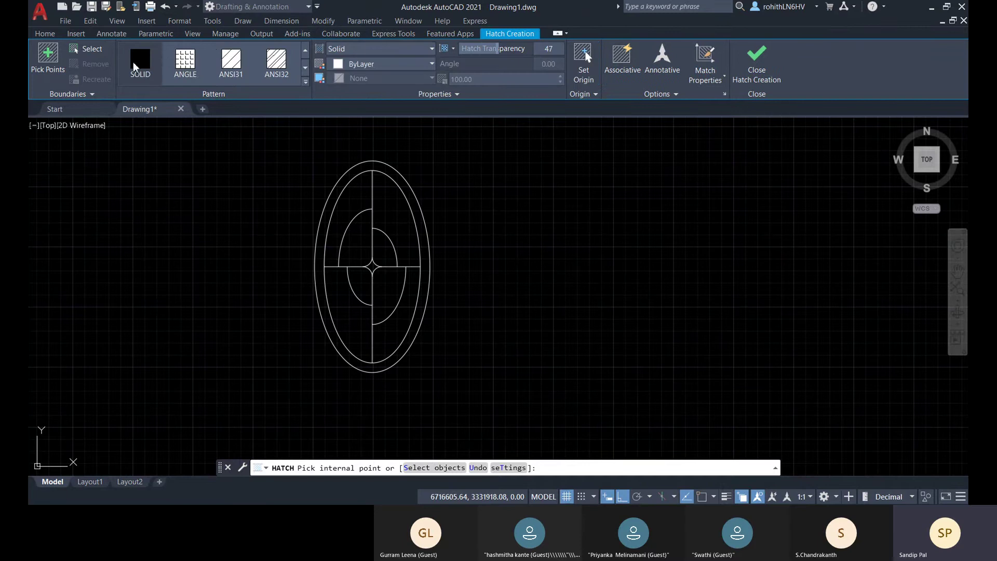
Step: Set the hatch type to Gradient with colours 169,83,160 and 88,186,72 and a transparency of 0
click(399, 51)
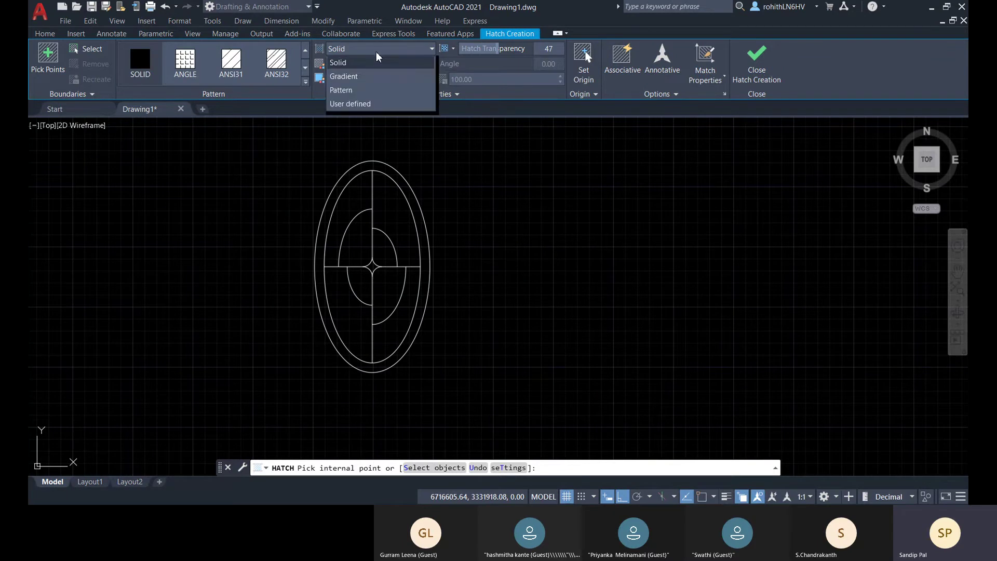
click(354, 72)
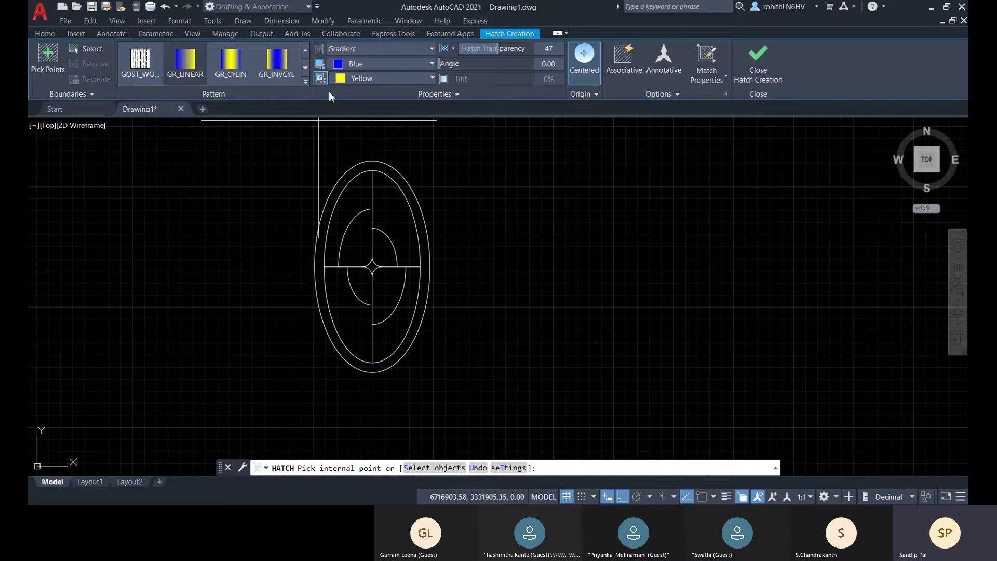
click(367, 65)
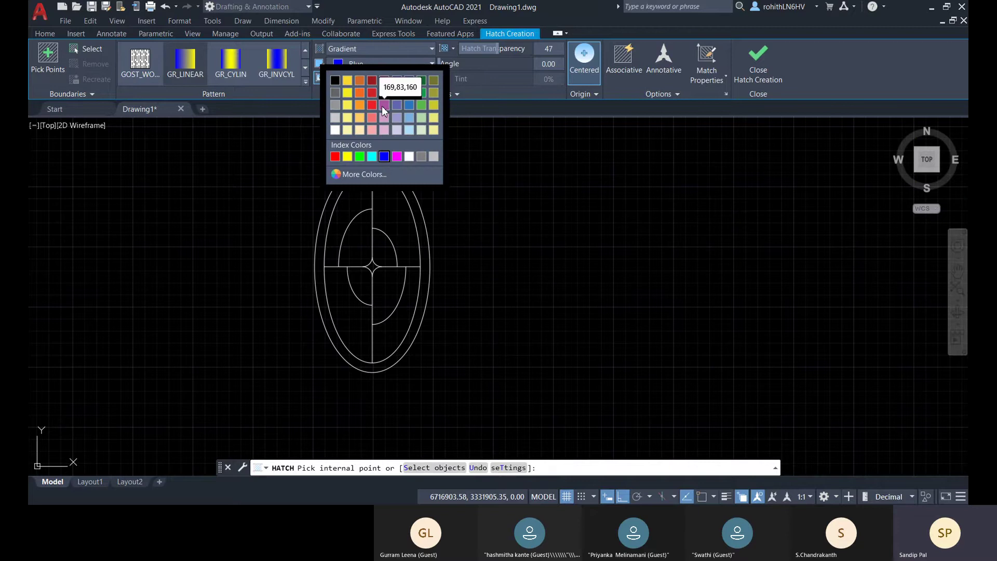
click(383, 106)
click(385, 78)
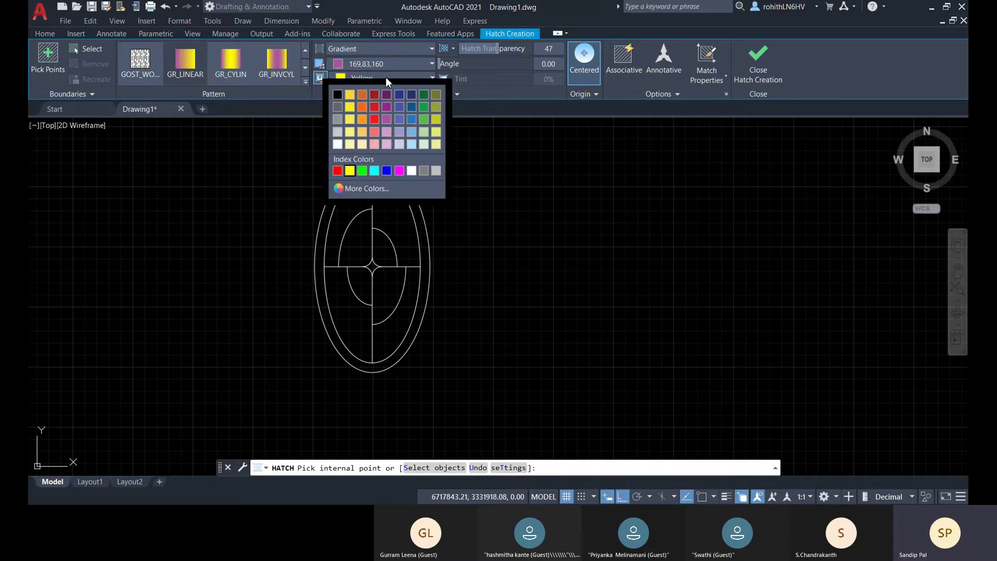
click(424, 120)
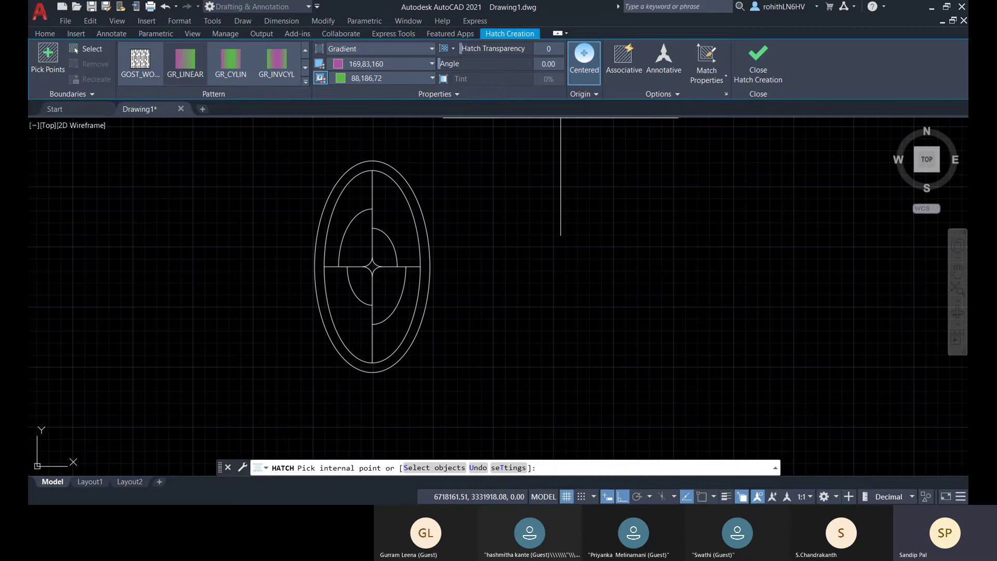
Step: Fill the upper-right and lower-left quadrant areas with the gradient as separate associative hatches, and finish the hatch
click(390, 222)
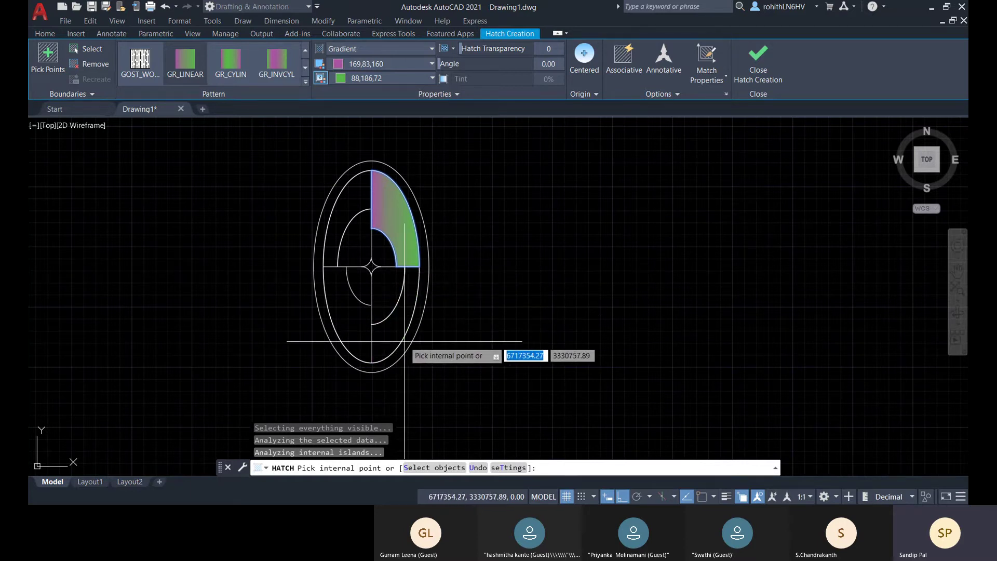
mouse_move(405, 341)
middle_down()
mouse_move(403, 319)
mouse_move(374, 353)
middle_up()
click(632, 74)
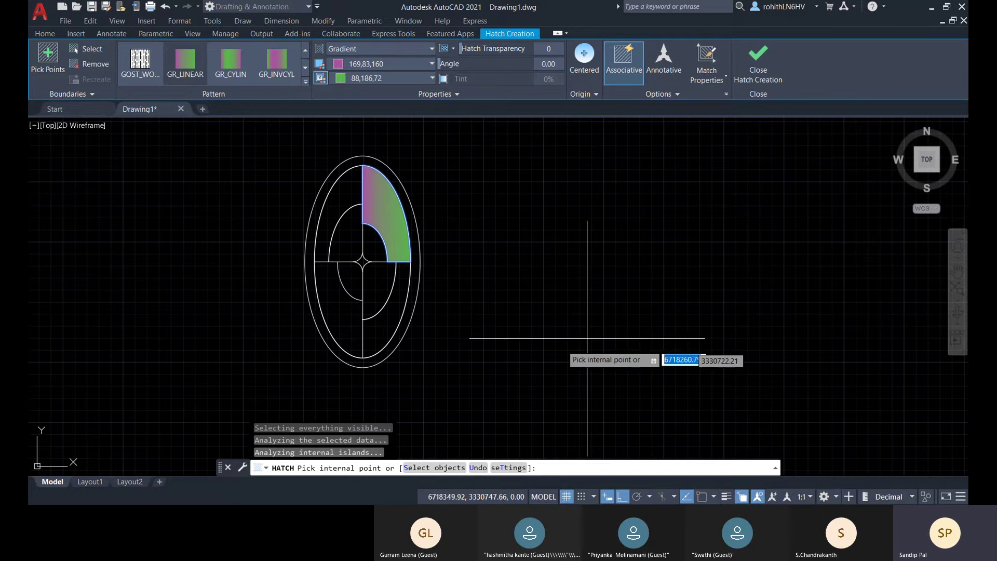
click(340, 304)
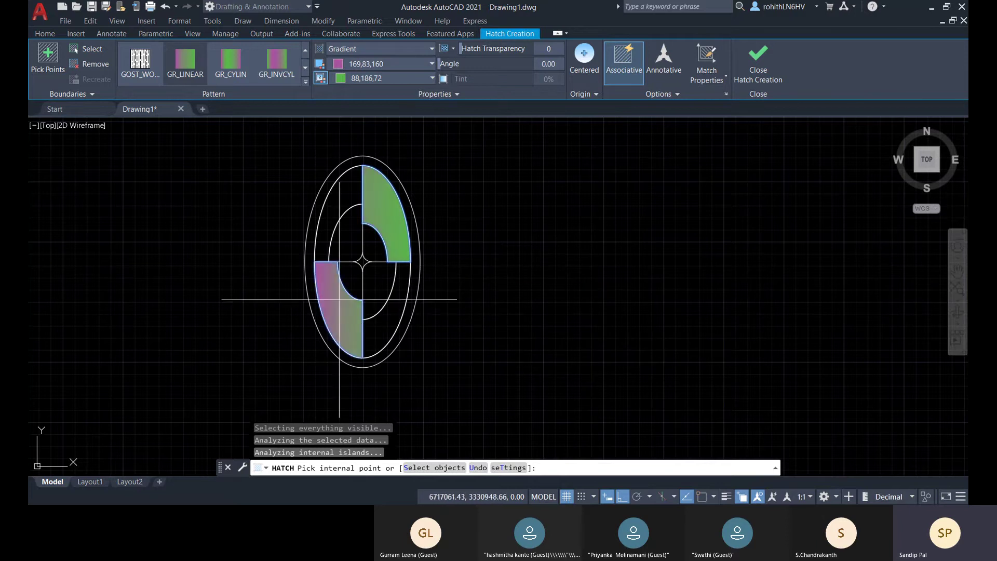
click(674, 94)
click(634, 123)
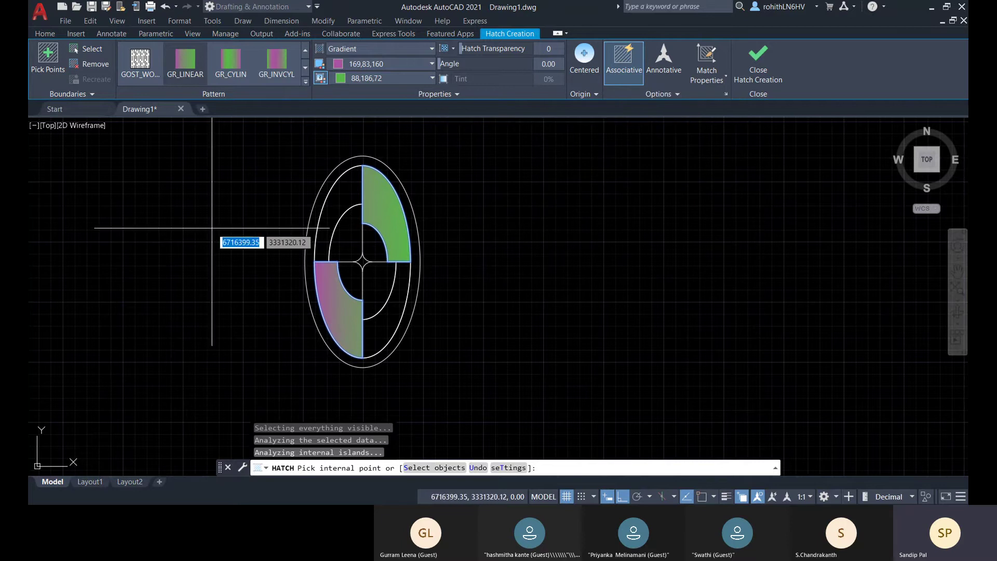
click(765, 68)
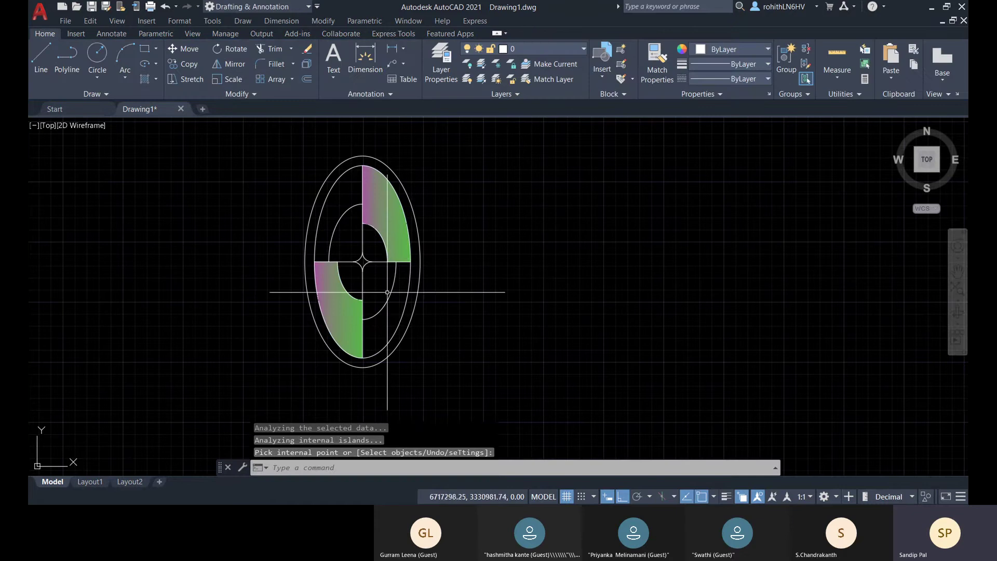
Step: Select both gradient hatches in the upper-right and lower-left quadrant areas and delete them
click(331, 297)
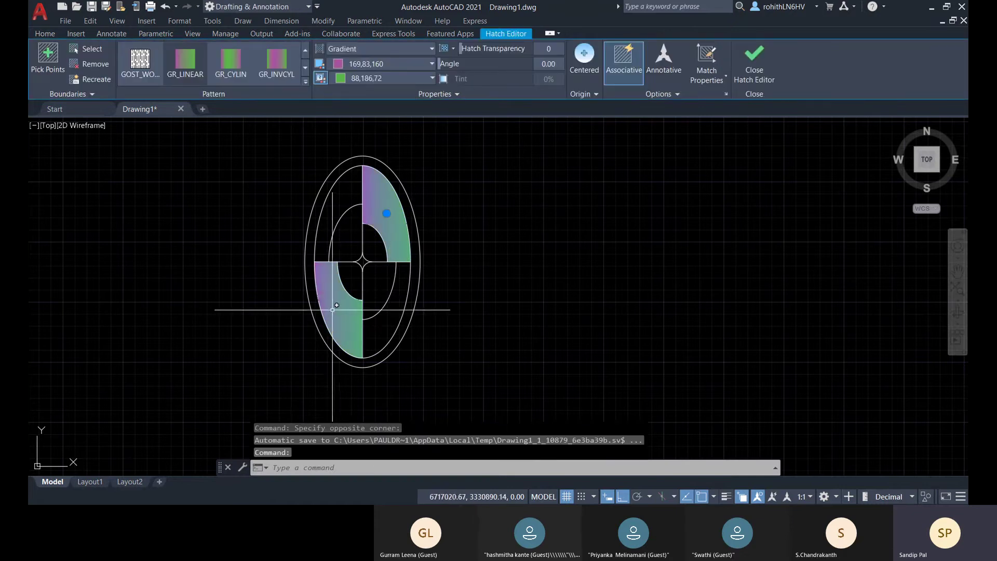
click(332, 310)
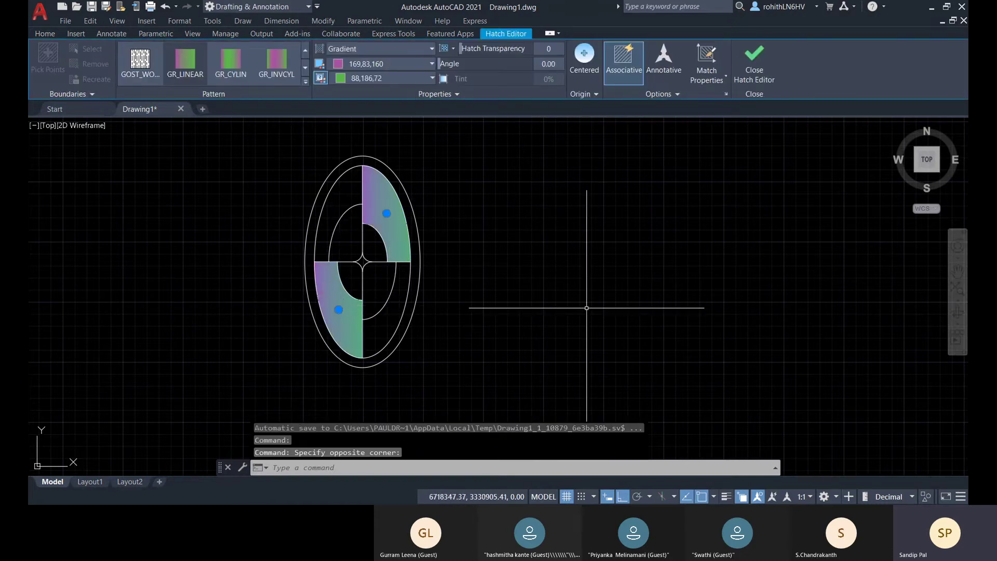
key(Delete)
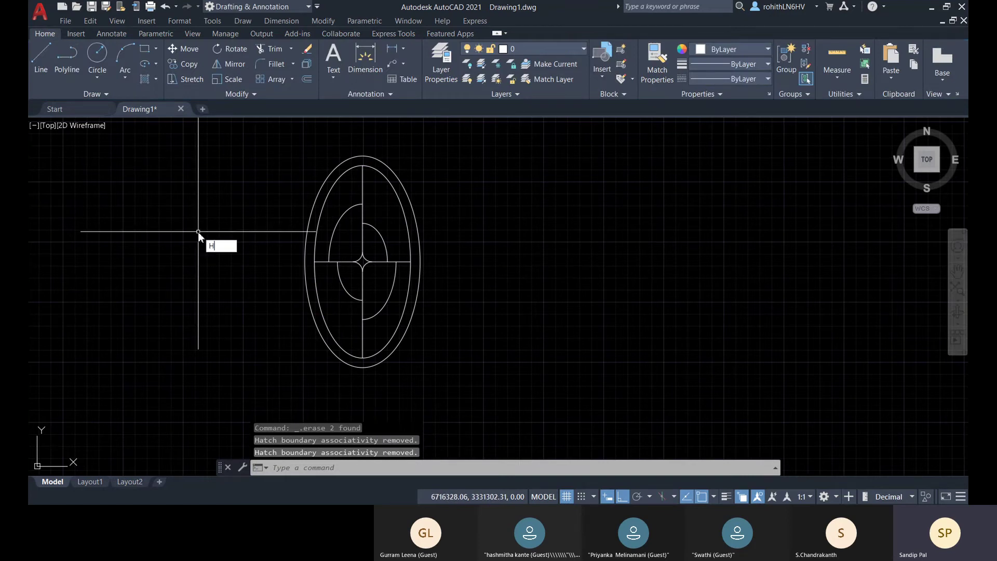
Step: Start a new hatch with the GR_SPHER gradient, turn on the centred origin, and preview it in the upper-left quadrant
key(Return)
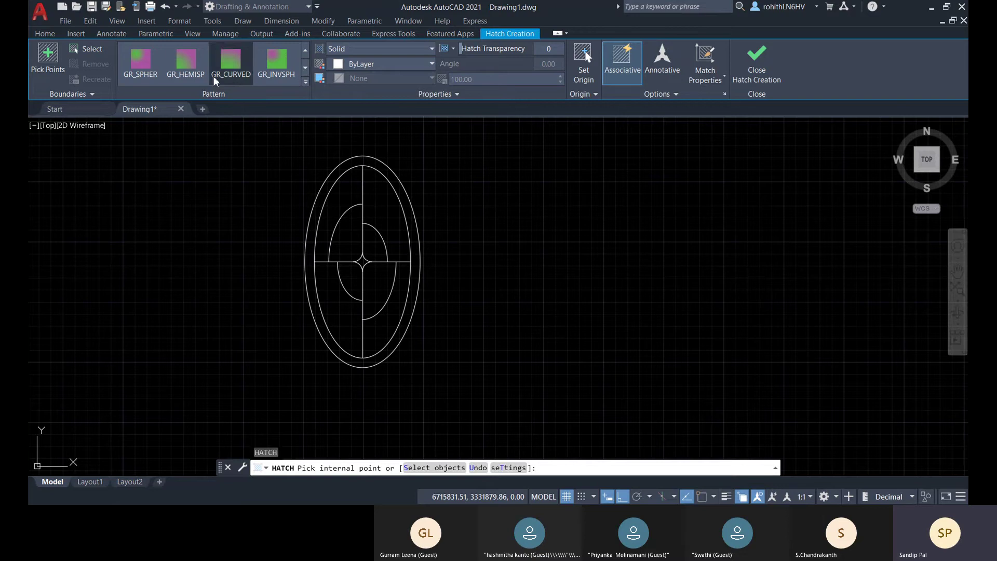
click(150, 66)
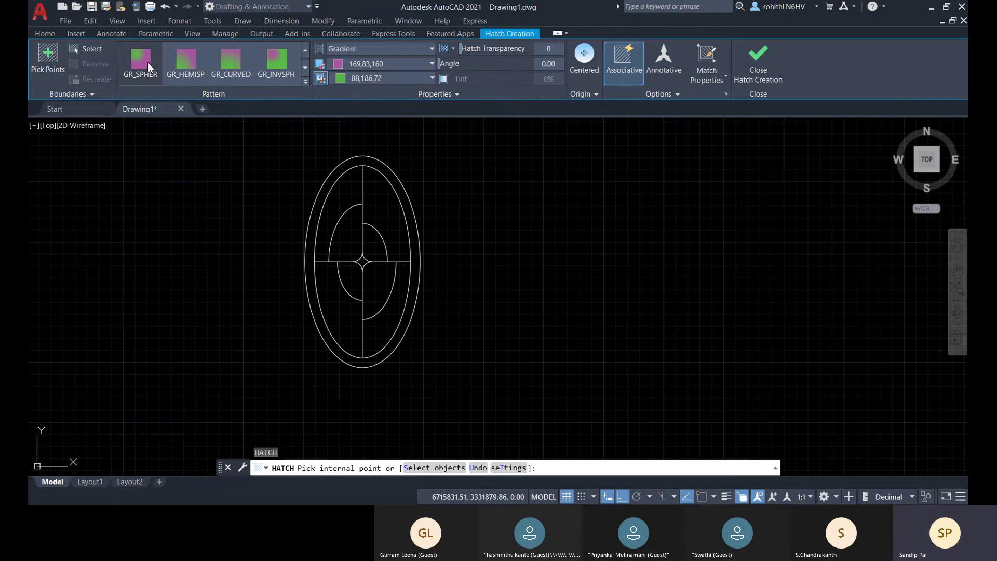
click(590, 72)
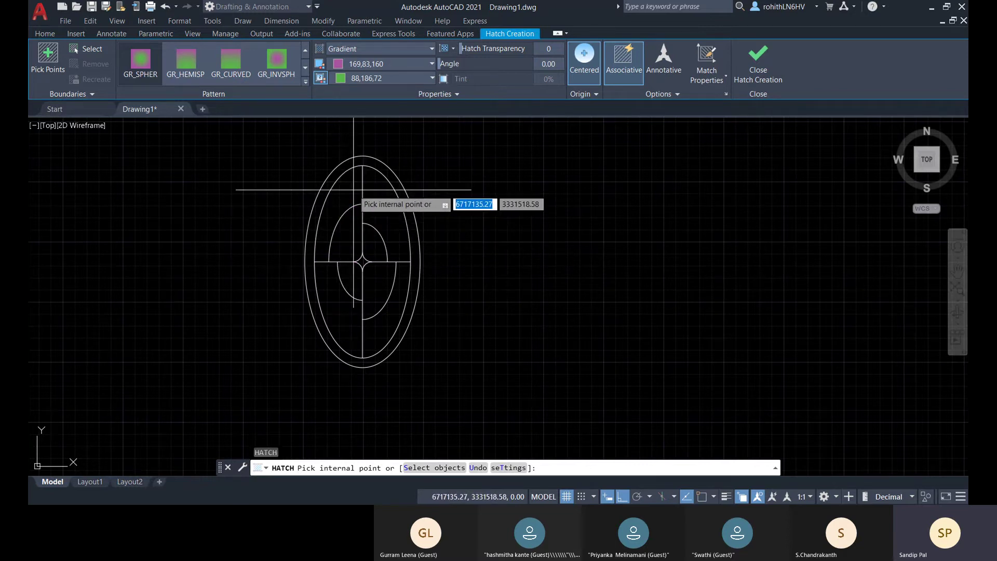
scroll(354, 189, up, 4)
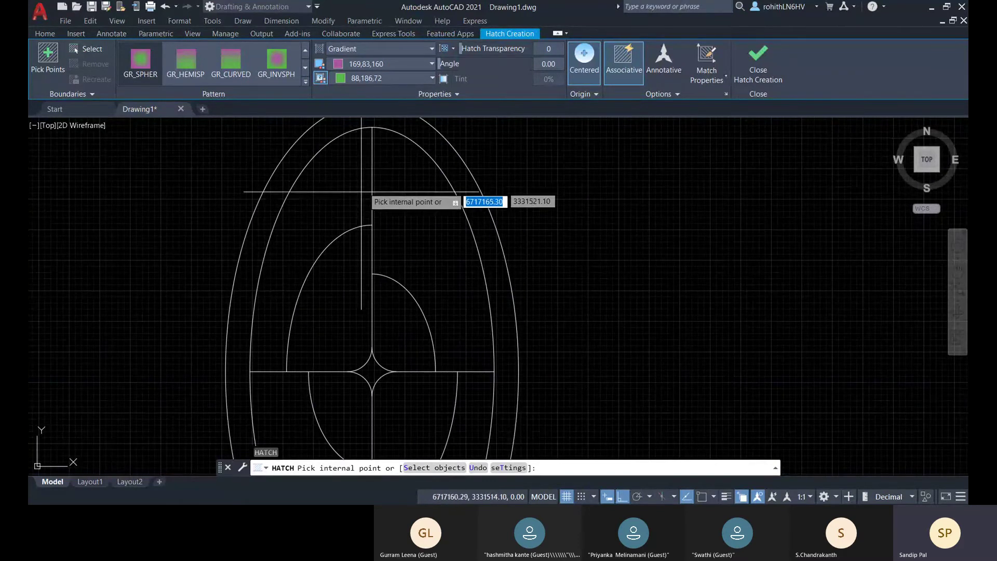
scroll(358, 291, down, 3)
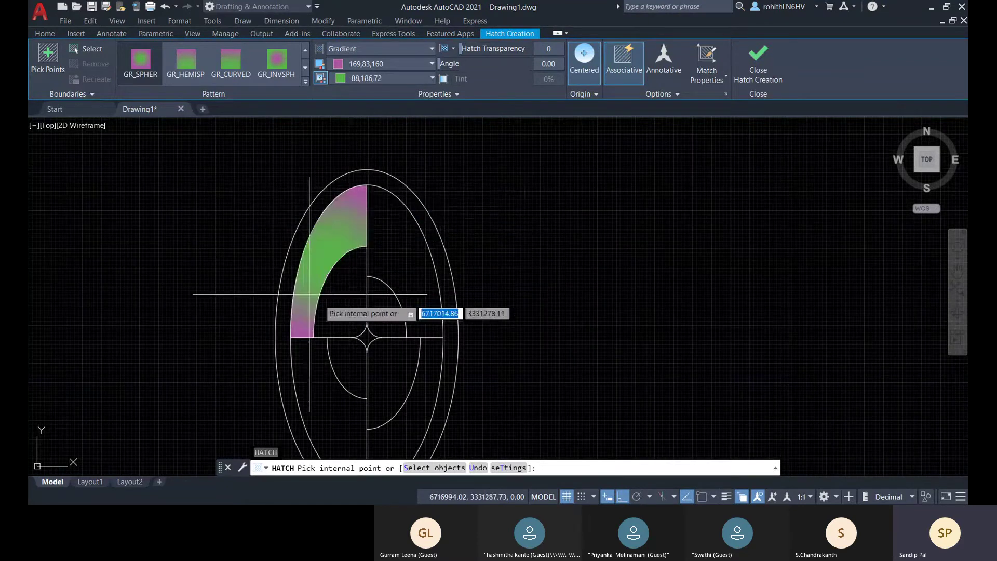
middle_drag(357, 209, 347, 185)
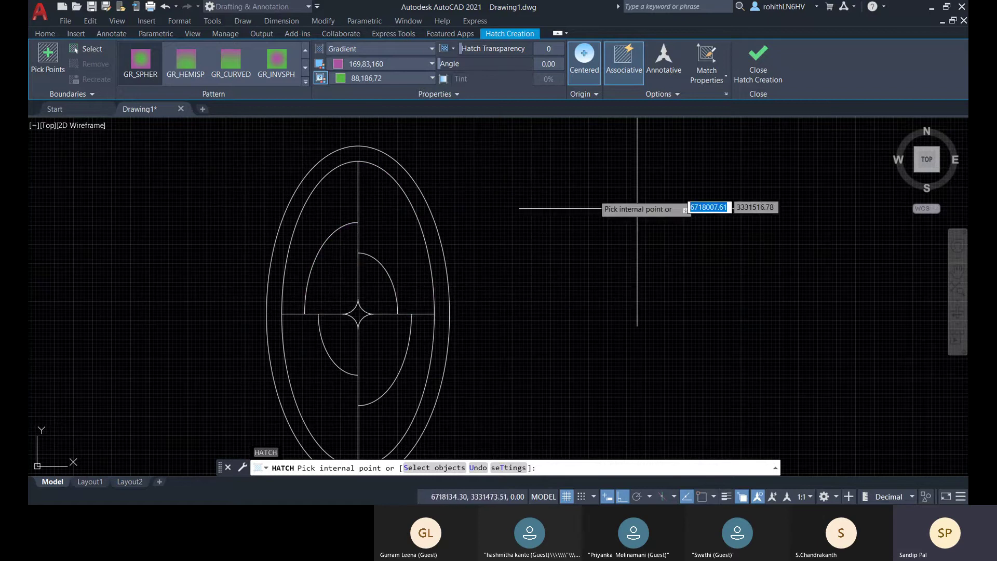
Step: Choose Outer Island Detection for the hatch and preview the gradient inside the upper-left quadrant's inner arc area
click(669, 93)
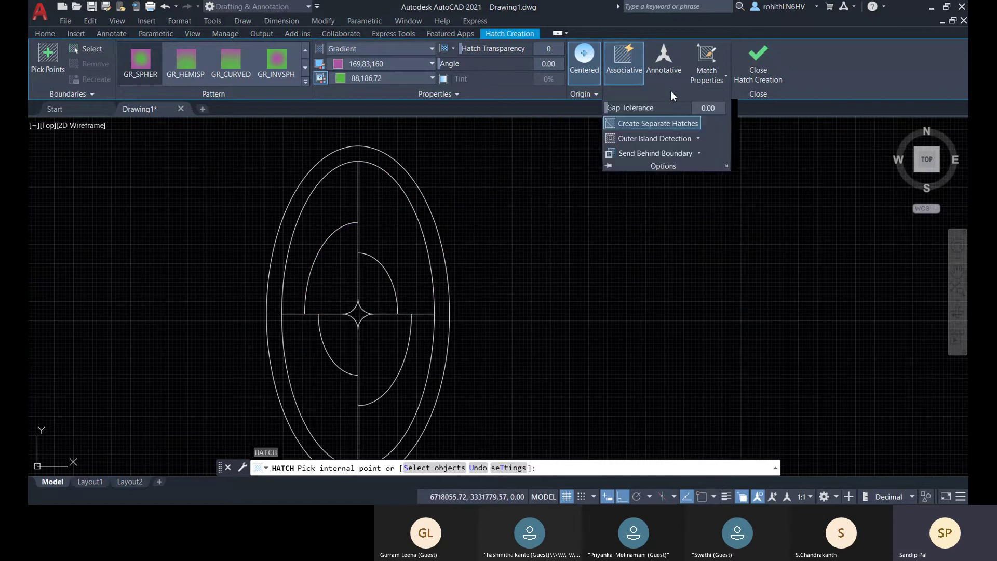
click(699, 139)
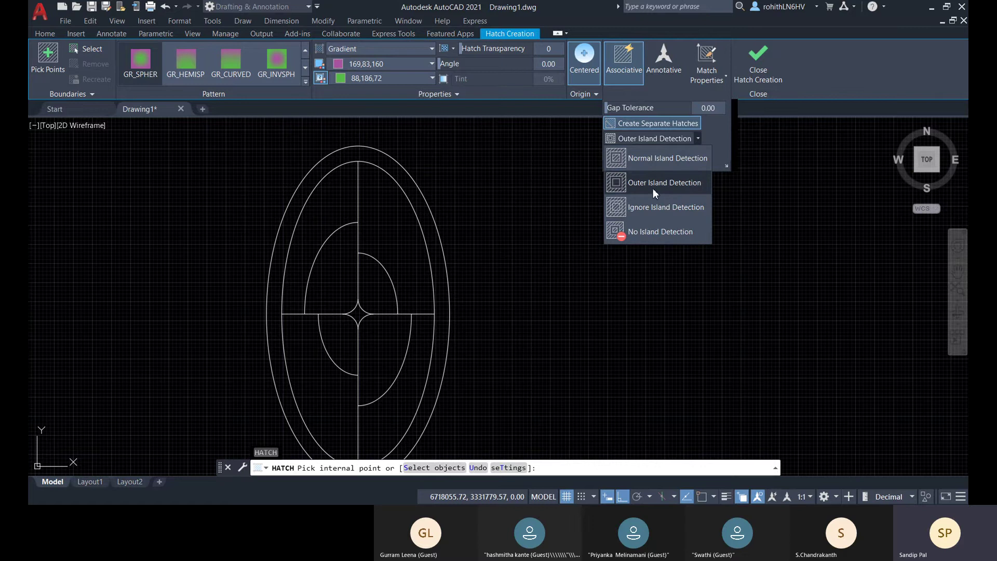
click(681, 182)
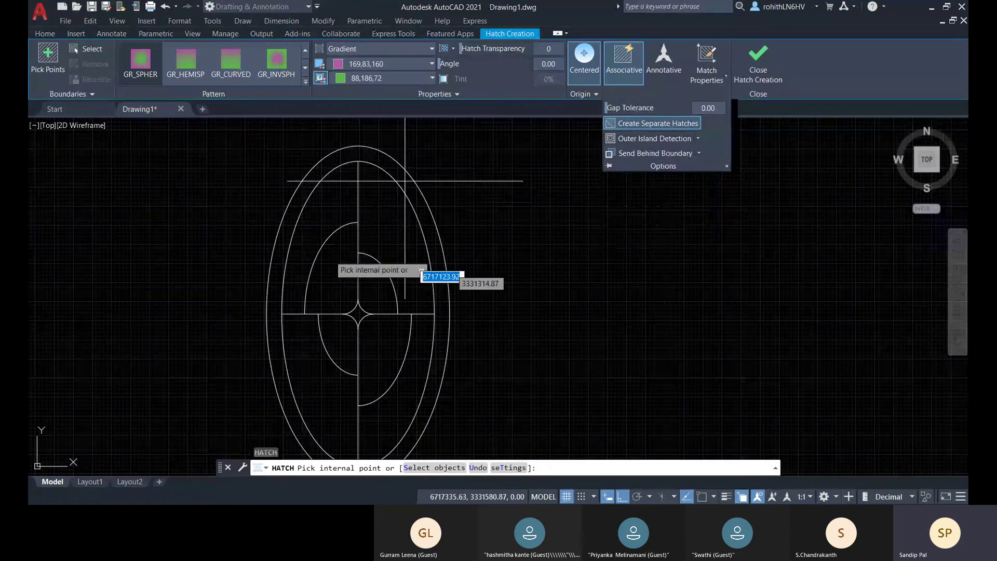
click(320, 231)
scroll(338, 228, up, 2)
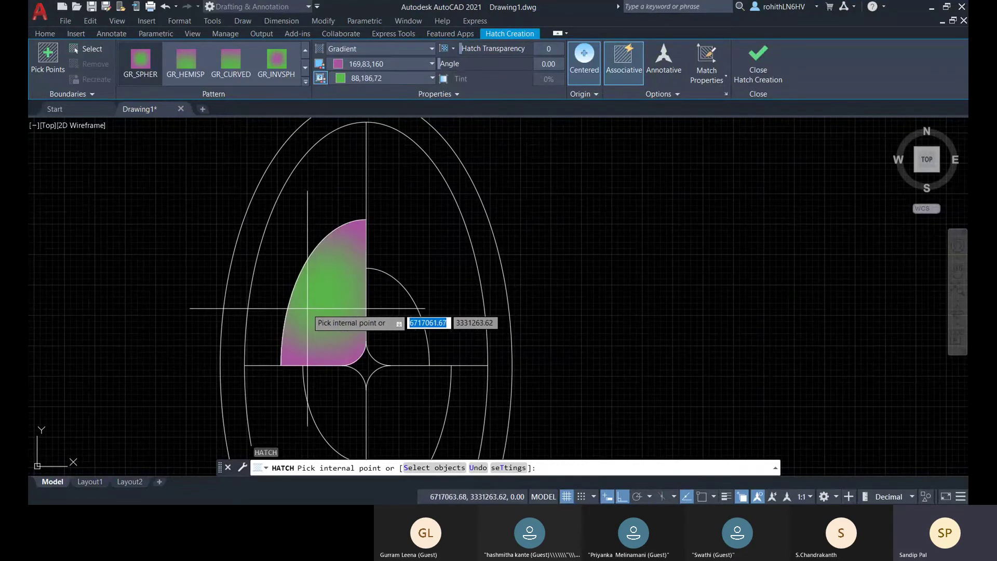
middle_drag(314, 302, 311, 296)
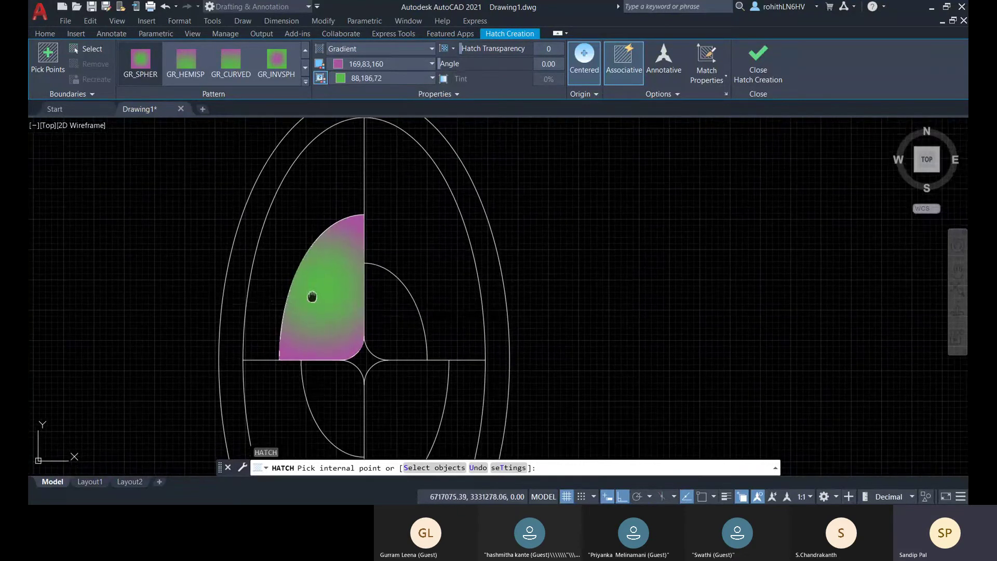
Step: Switch the hatch to Normal Island Detection and preview the gradient in the upper-left quadrant's outer band
click(677, 95)
click(698, 140)
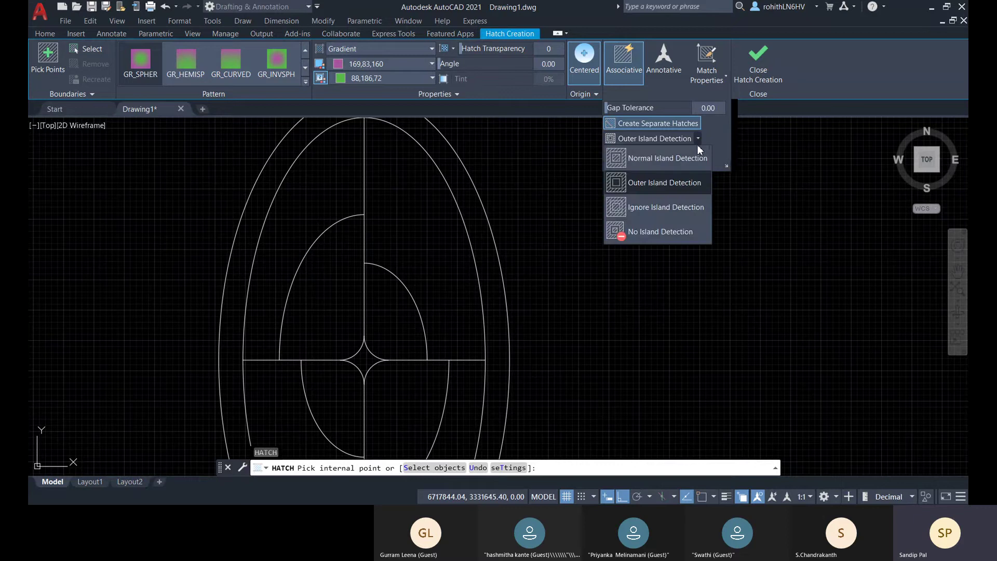
click(676, 159)
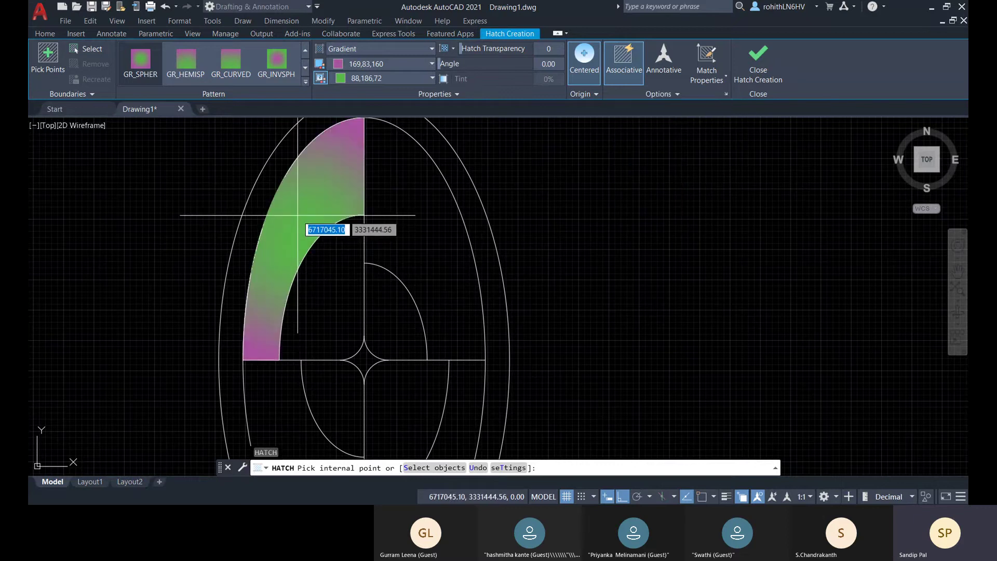
middle_drag(303, 216, 308, 232)
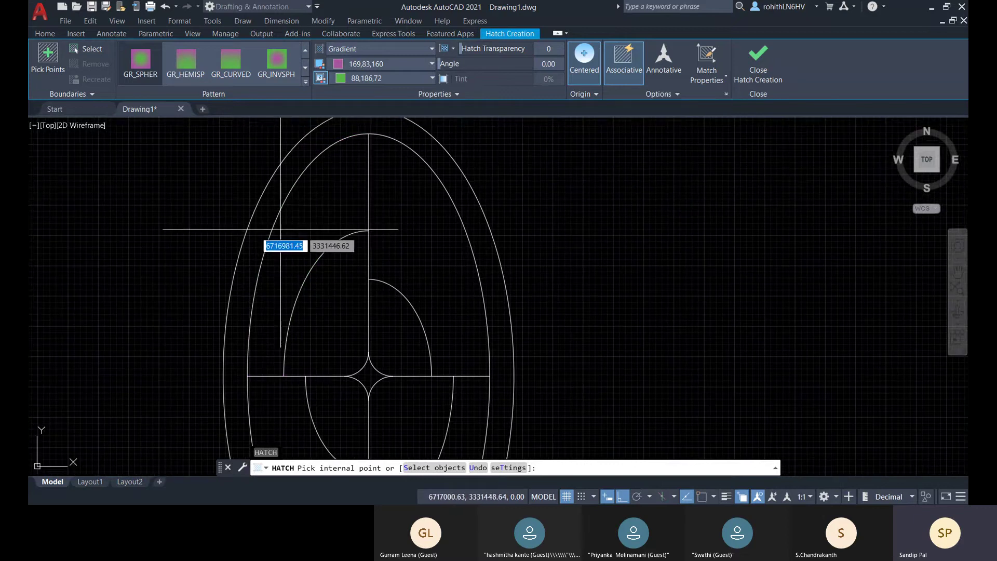
Step: Try filling the upper-left quadrant's outer band with Ignore Island Detection, and undo that fill
click(672, 96)
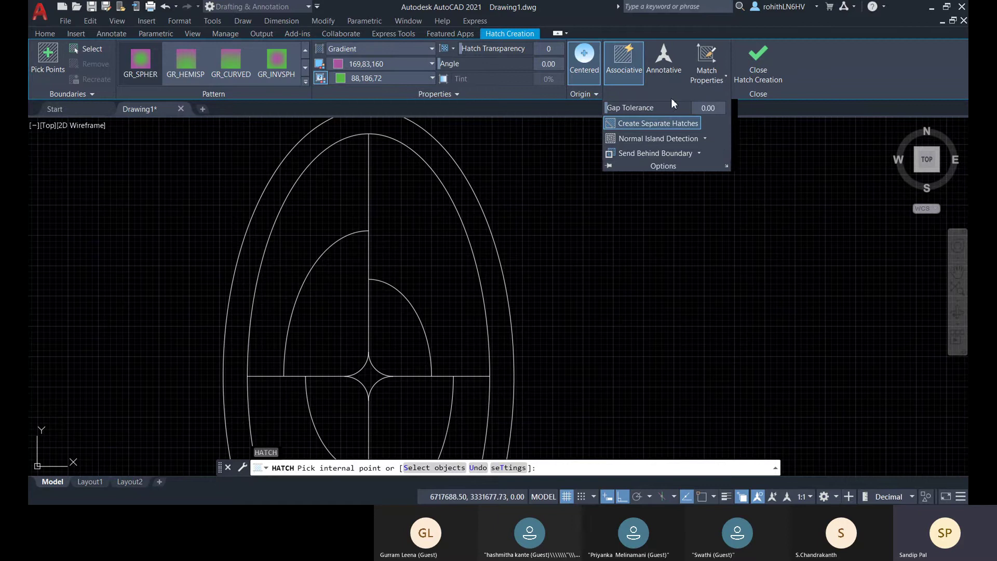
click(706, 139)
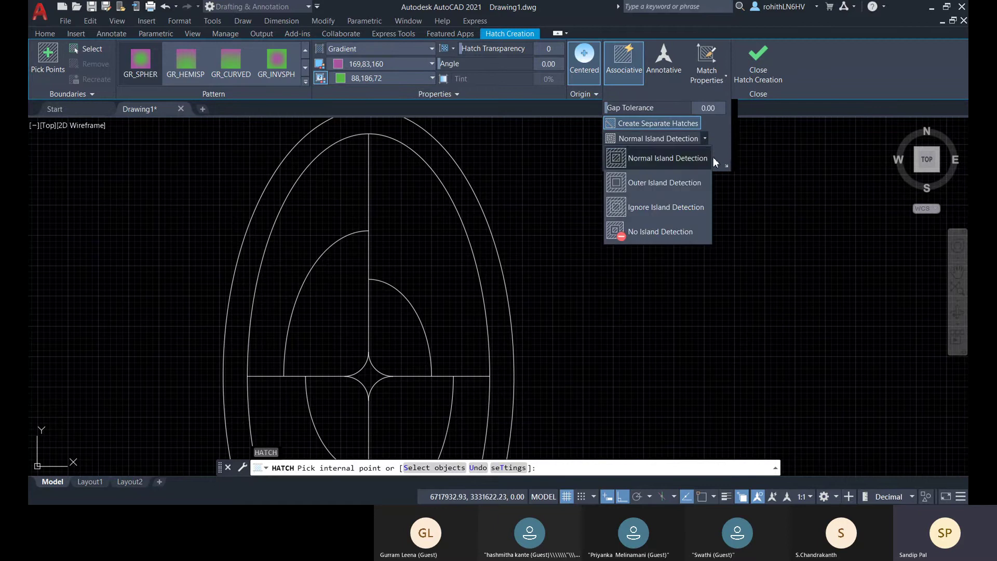
click(654, 207)
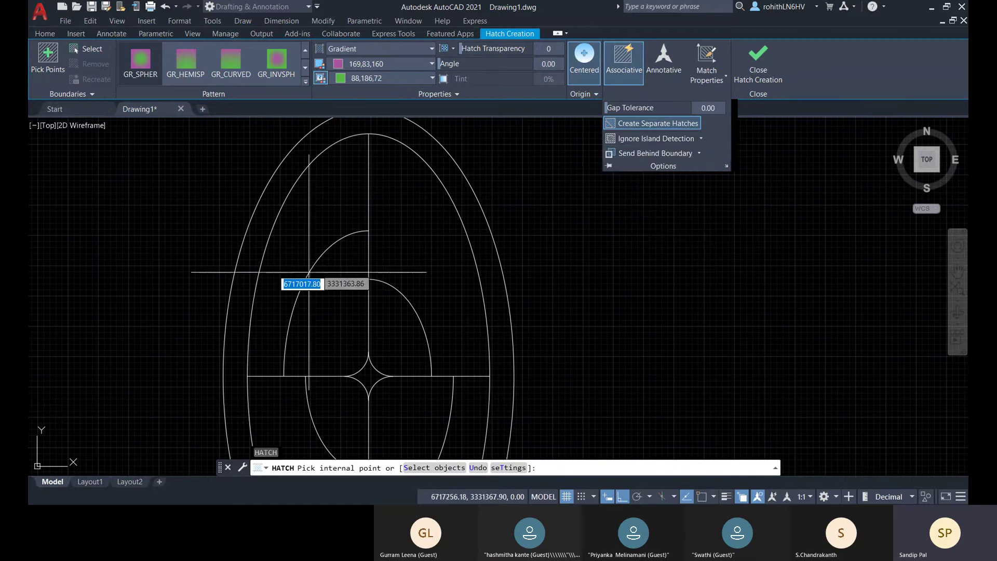
scroll(316, 251, down, 2)
click(319, 241)
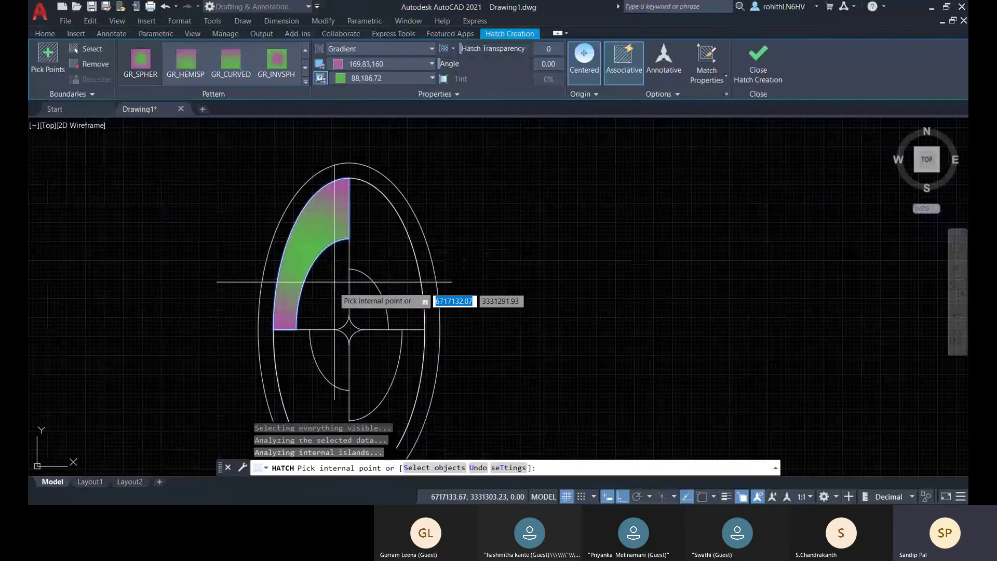
mouse_move(334, 282)
middle_down()
mouse_move(331, 209)
mouse_move(324, 243)
mouse_move(331, 228)
middle_up()
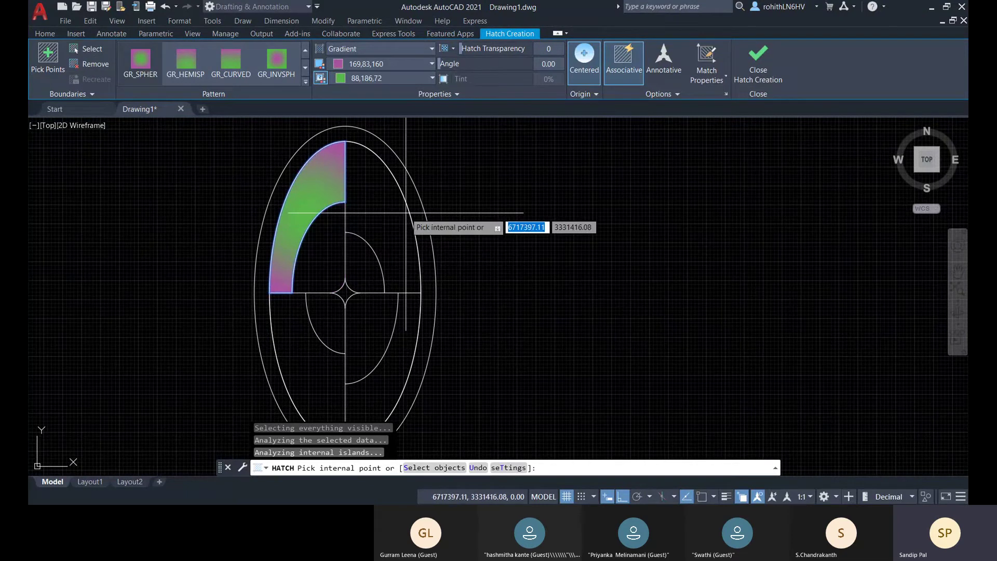
key(ctrl+z)
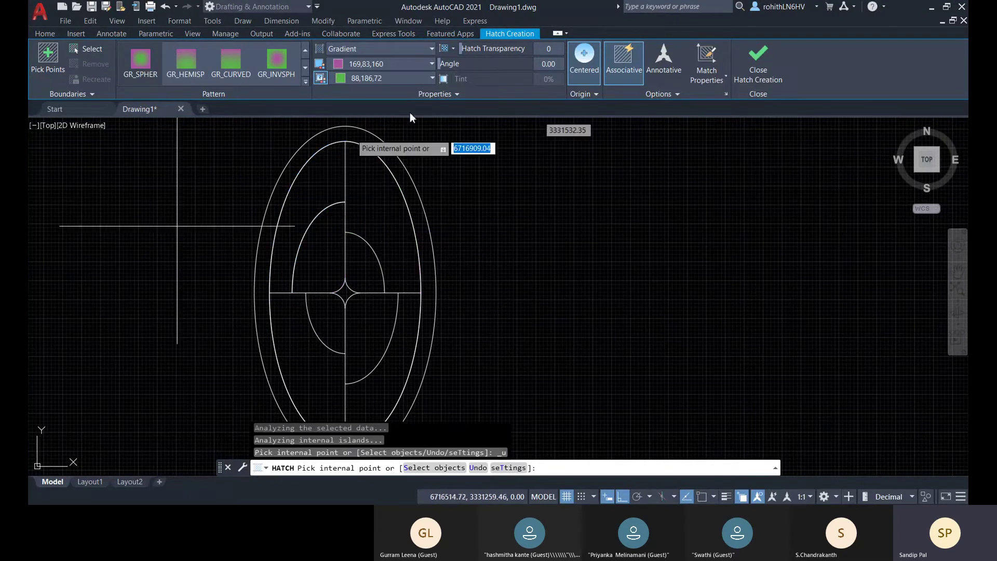
Step: Try the gradient fill with No Island Detection in the upper-left quadrant's outer band, end the hatch, and delete it
click(653, 95)
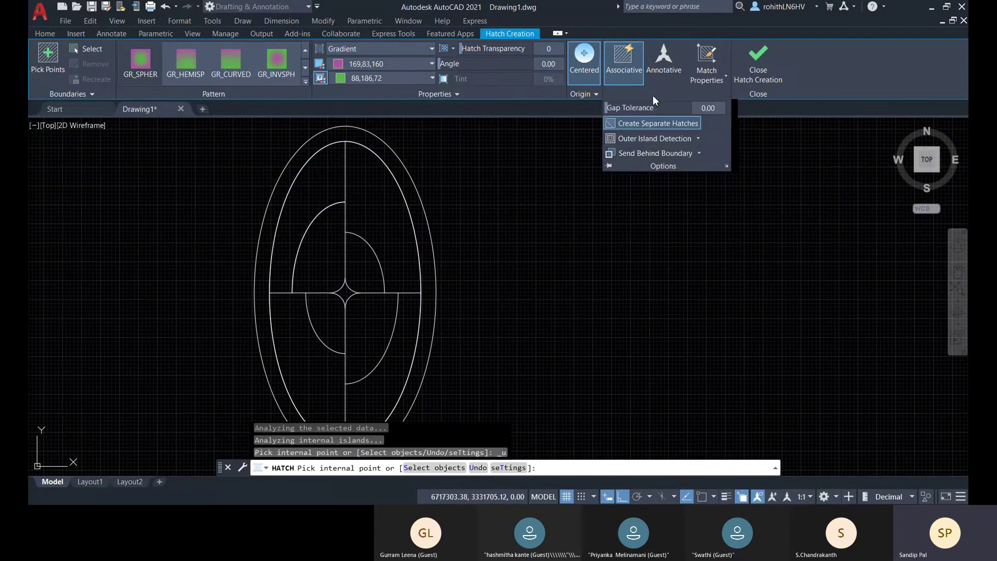
click(700, 140)
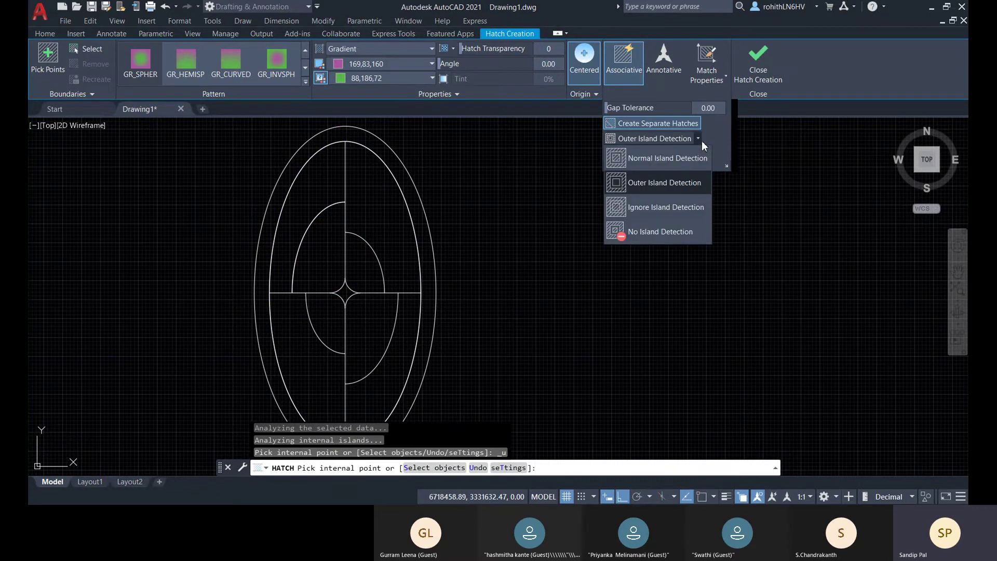
click(670, 234)
click(307, 218)
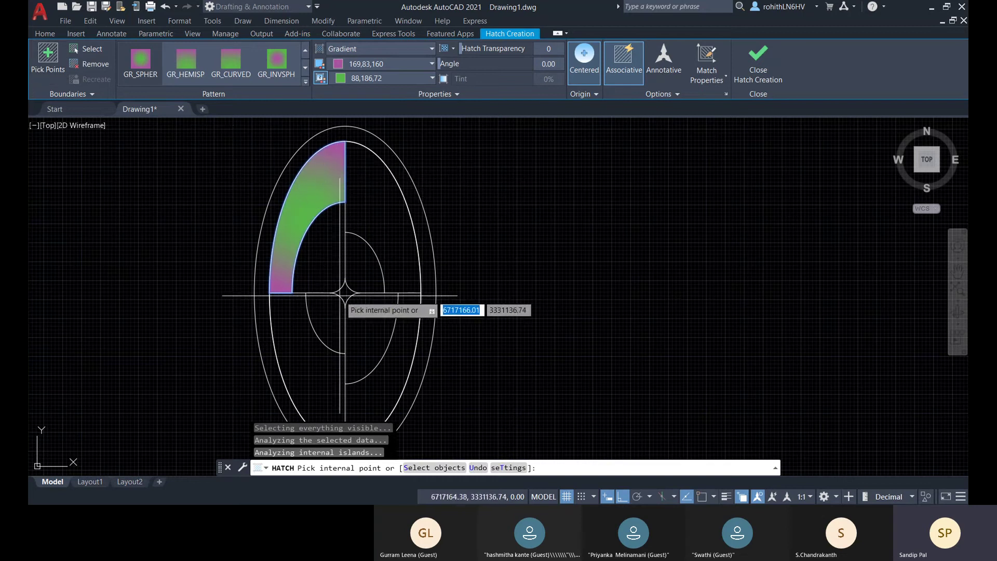
click(342, 249)
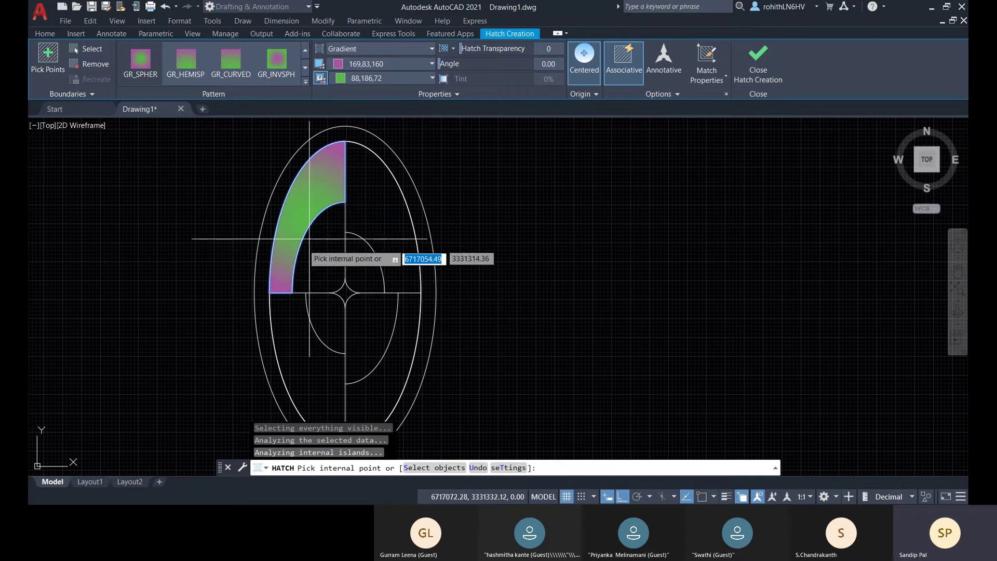
key(Escape)
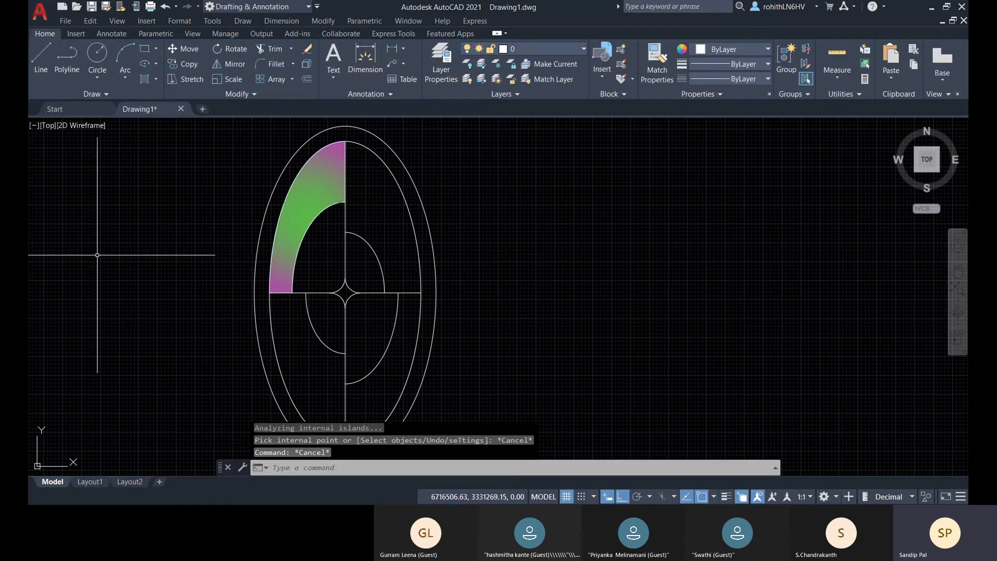
click(322, 189)
key(Delete)
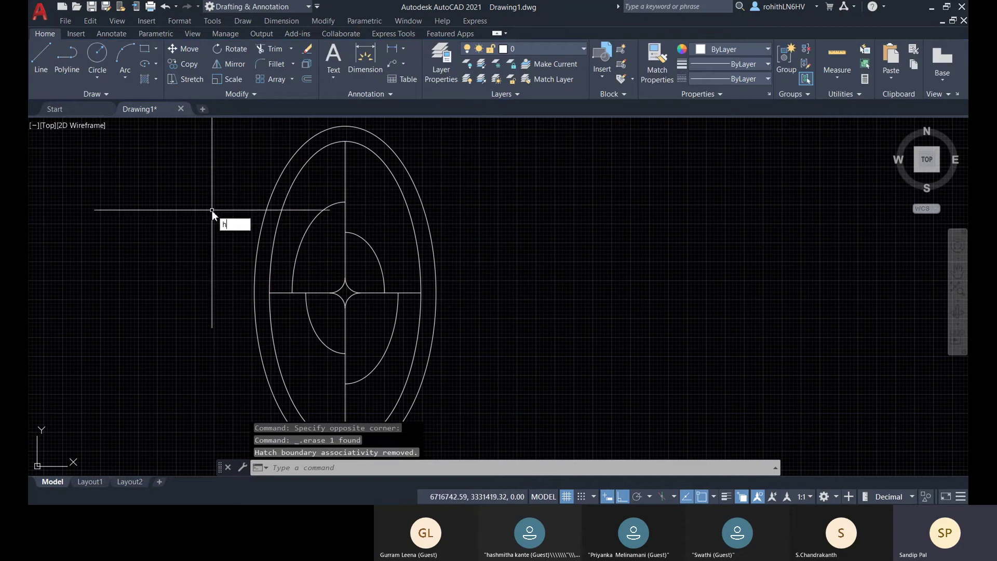
Step: Start a new hatch, try the Pattern type, and set it to Gradient with the GR_INVSPH pattern
key(Return)
click(365, 47)
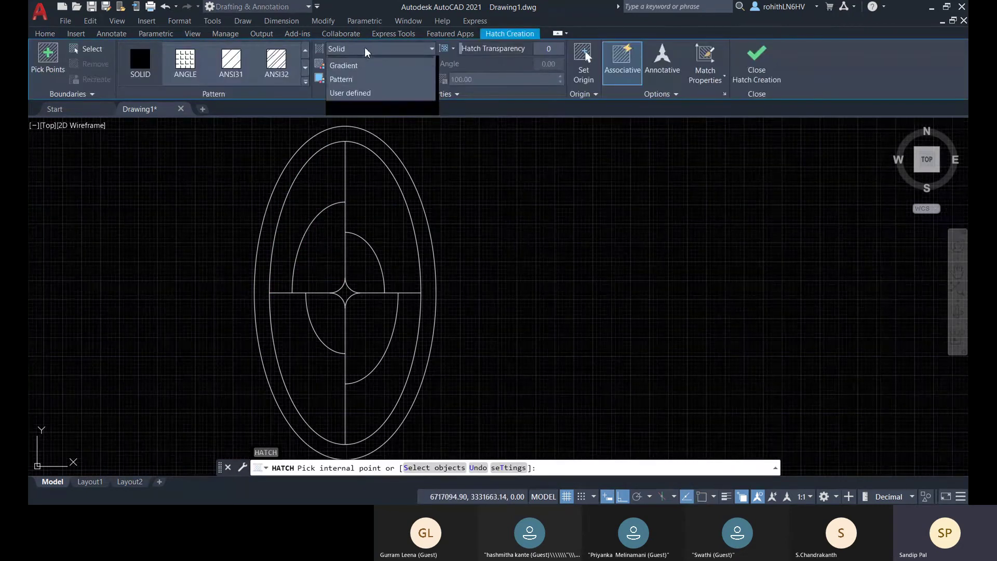
click(371, 80)
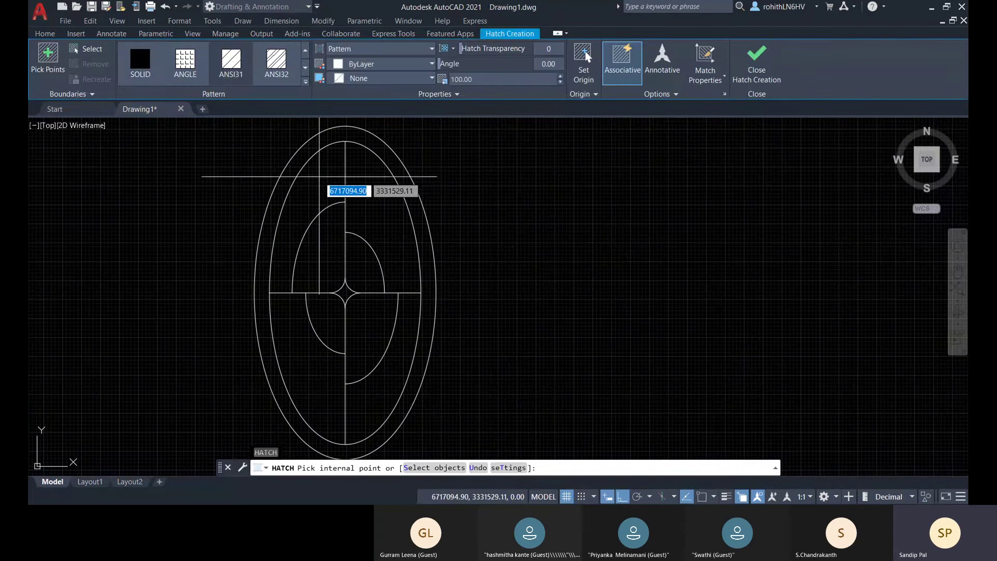
click(358, 49)
click(355, 73)
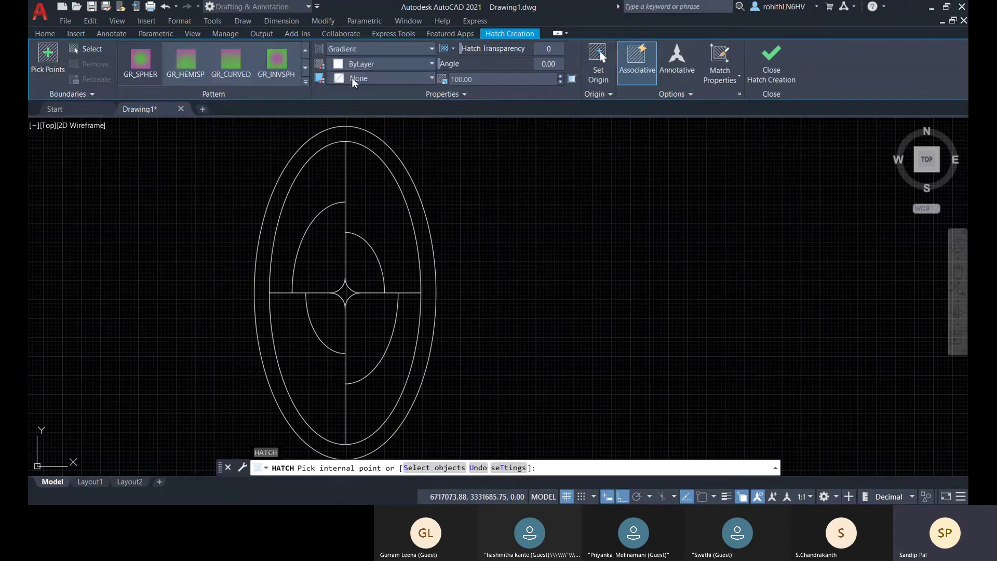
click(271, 73)
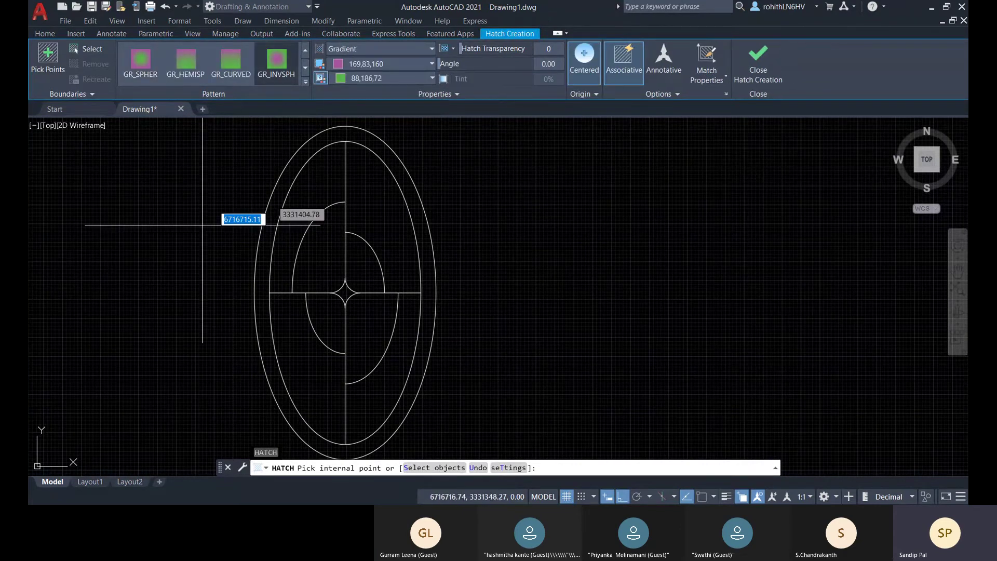
Step: Switch the hatch to selecting boundary objects and set it to Normal Island Detection
click(655, 96)
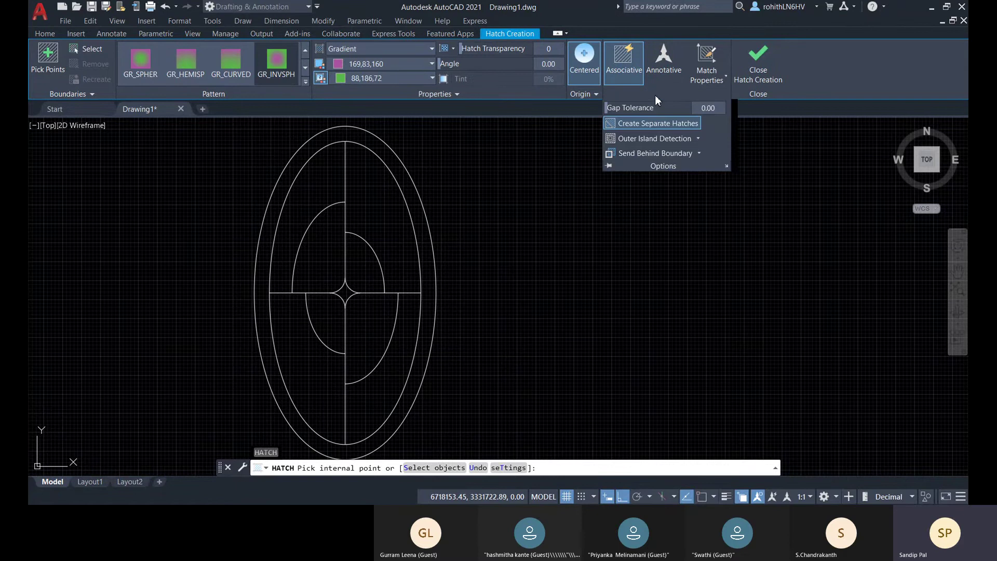
click(89, 48)
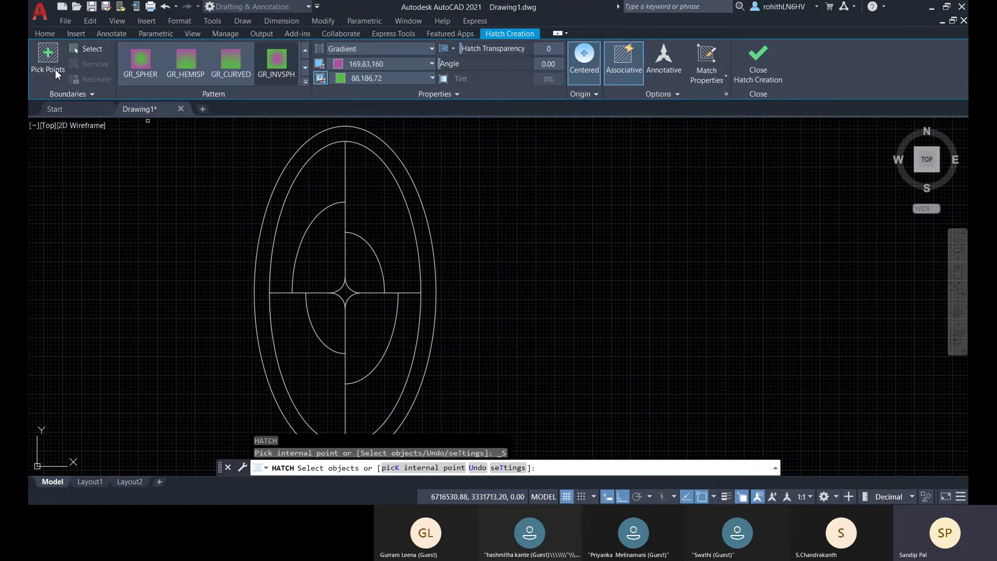
click(89, 48)
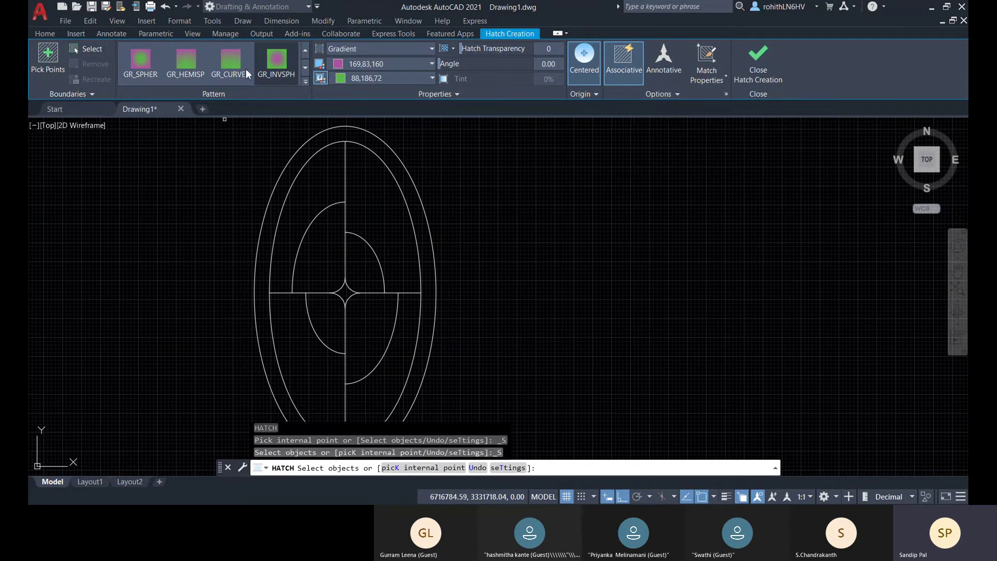
click(407, 208)
click(673, 94)
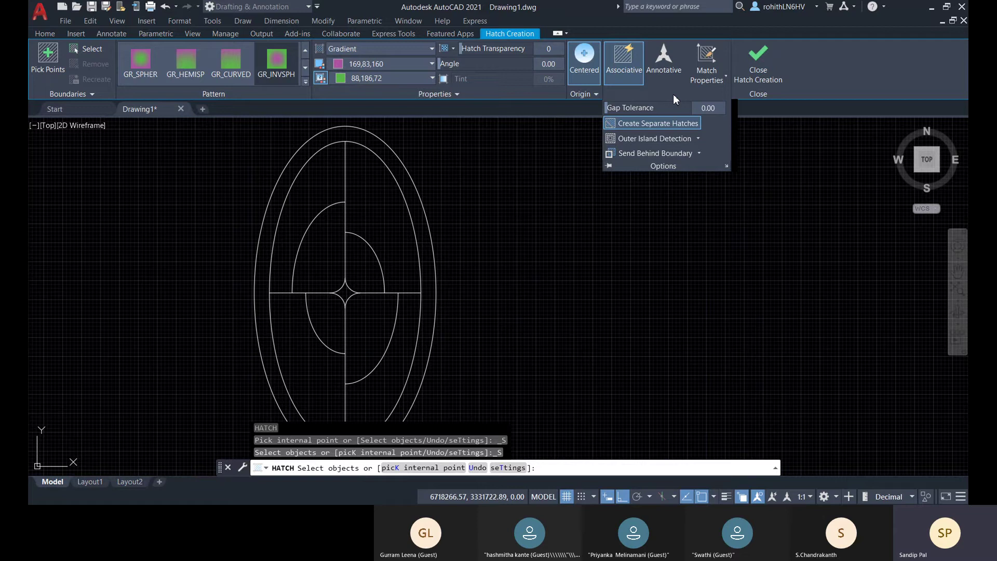
click(699, 139)
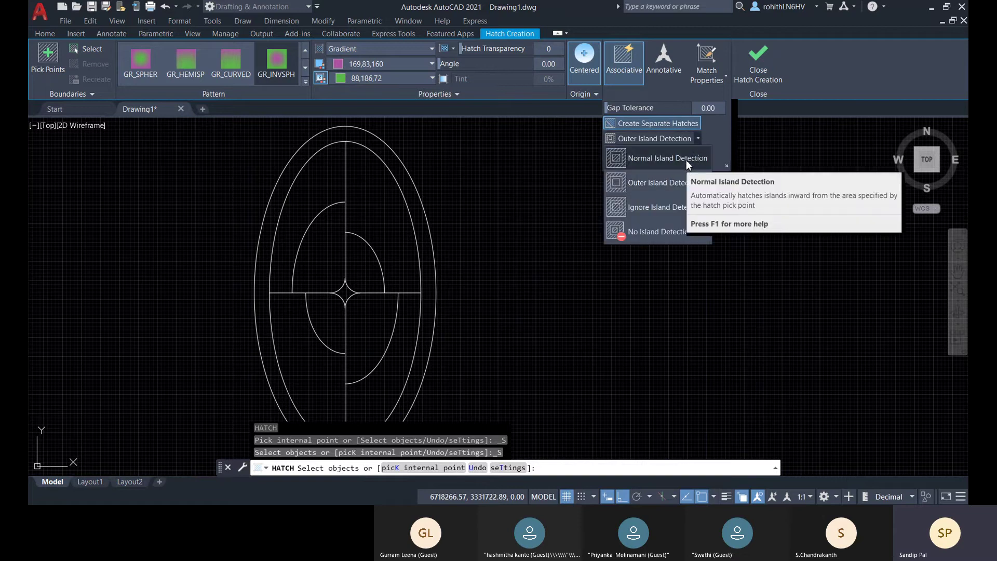
click(687, 159)
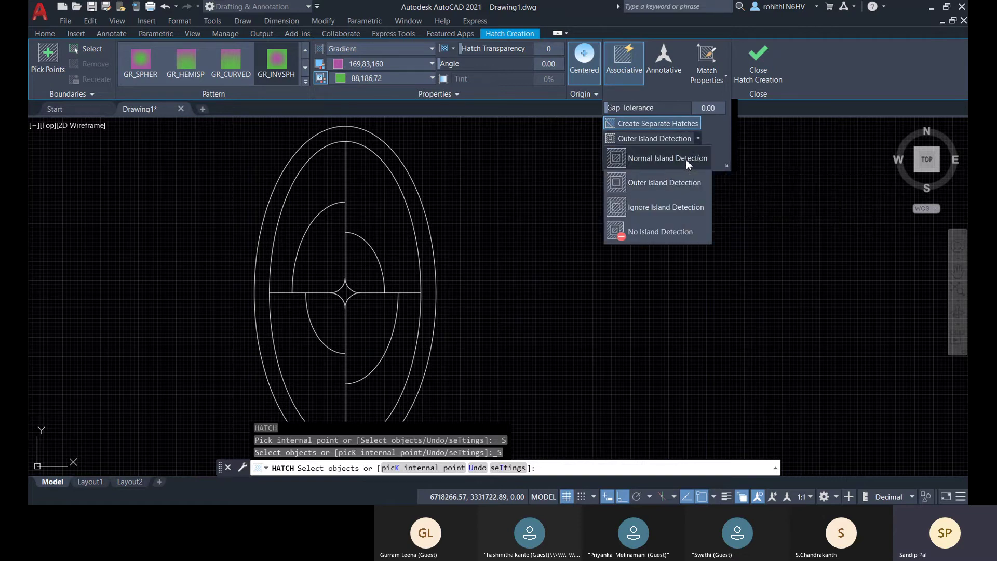
Step: Fill the whole inner ellipse with the gradient by selecting its outline, and end the hatch
click(288, 184)
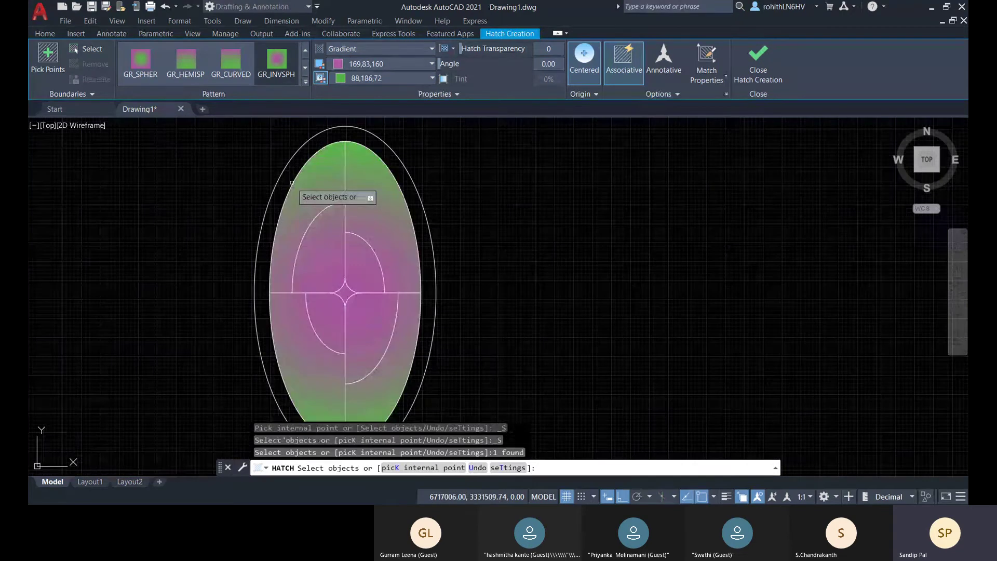
middle_drag(409, 270, 402, 264)
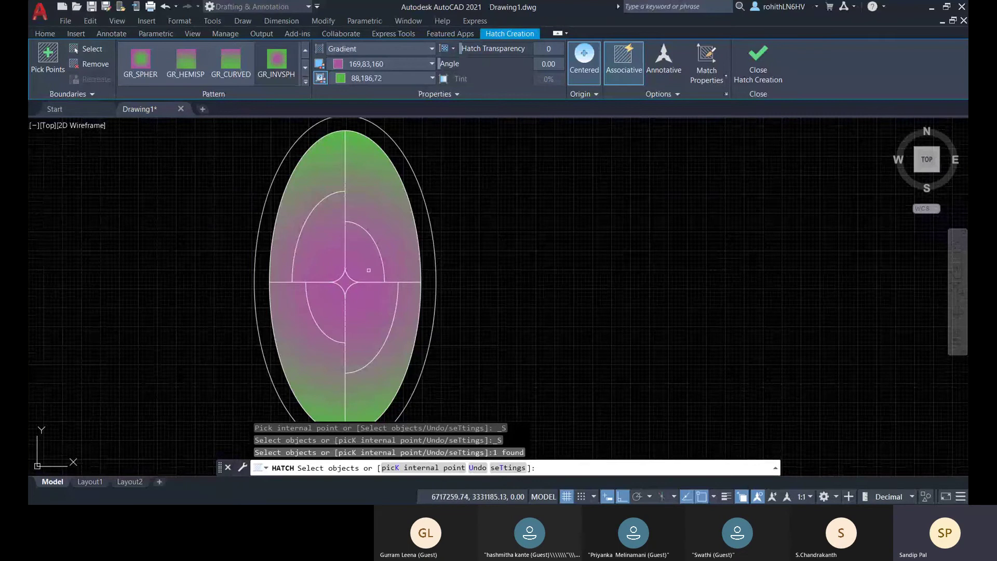
scroll(376, 271, up, 1)
scroll(382, 283, down, 1)
middle_drag(387, 289, 375, 301)
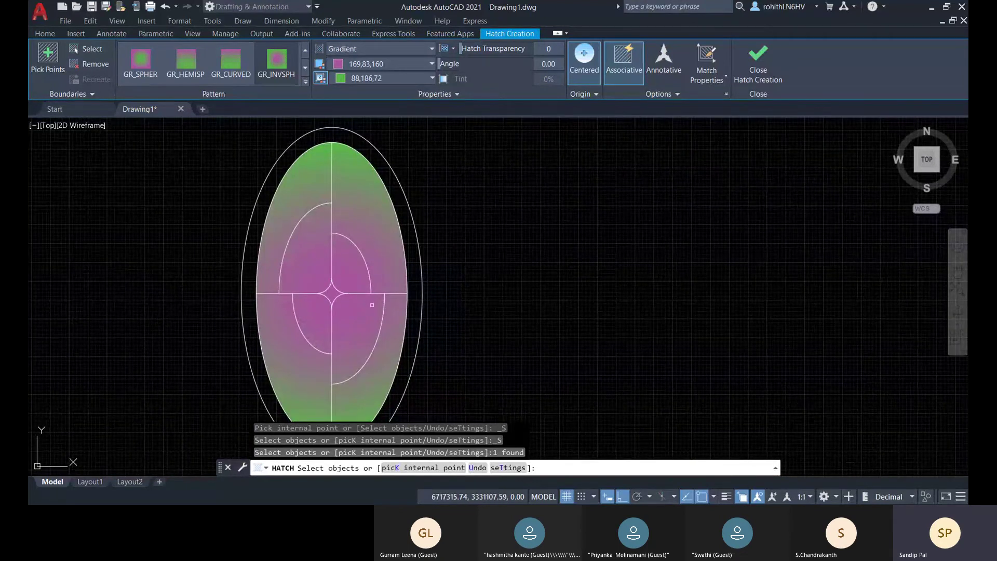
key(Escape)
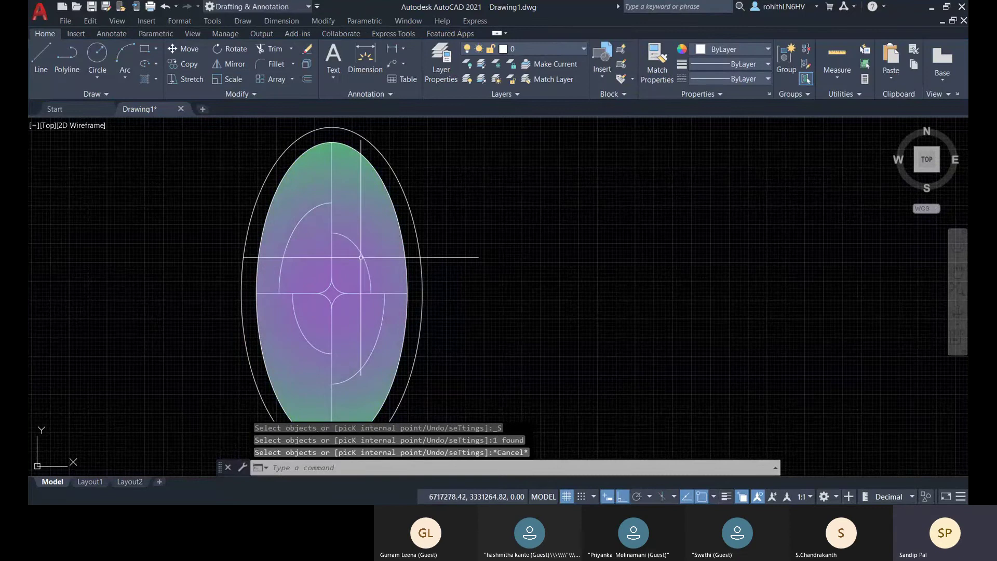
Step: Draw a large rectangle in the empty space to the right of the ellipse drawing
scroll(361, 257, down, 3)
middle_drag(214, 213, 168, 201)
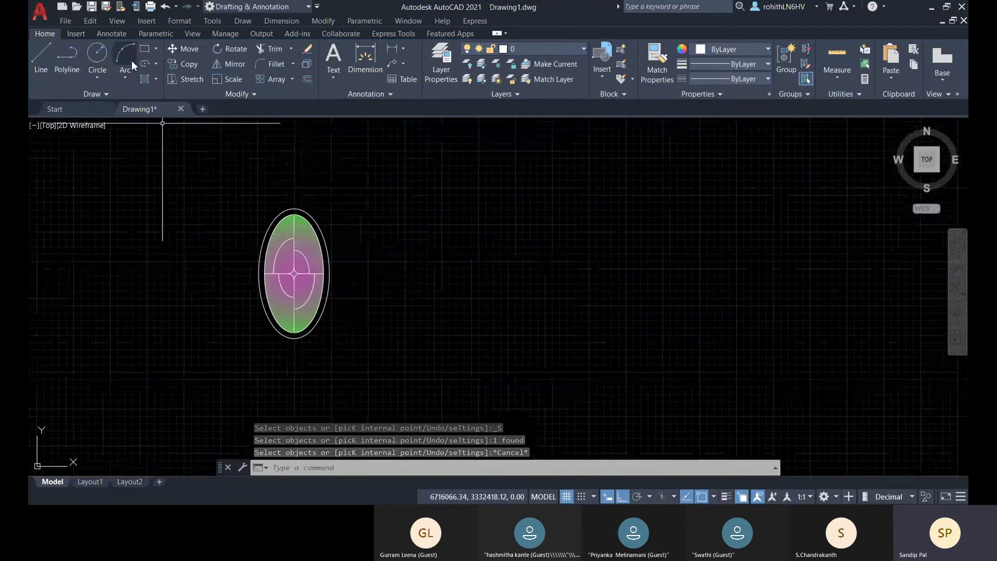
click(145, 48)
middle_drag(479, 258, 424, 260)
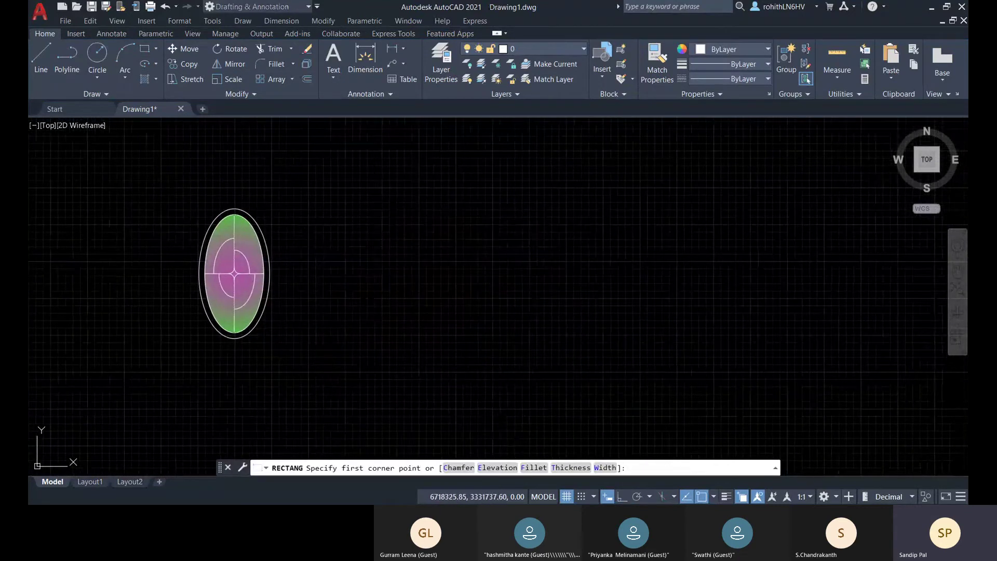
click(367, 204)
click(554, 356)
middle_drag(547, 336, 504, 339)
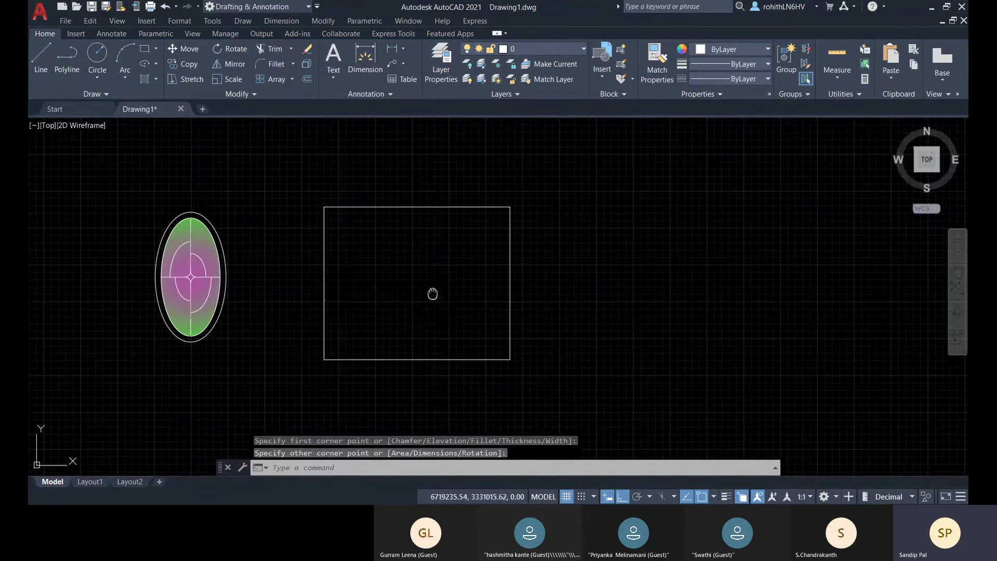
Step: Draw a smaller rectangle inside the large rectangle, slightly left of its centre
middle_drag(434, 291, 433, 281)
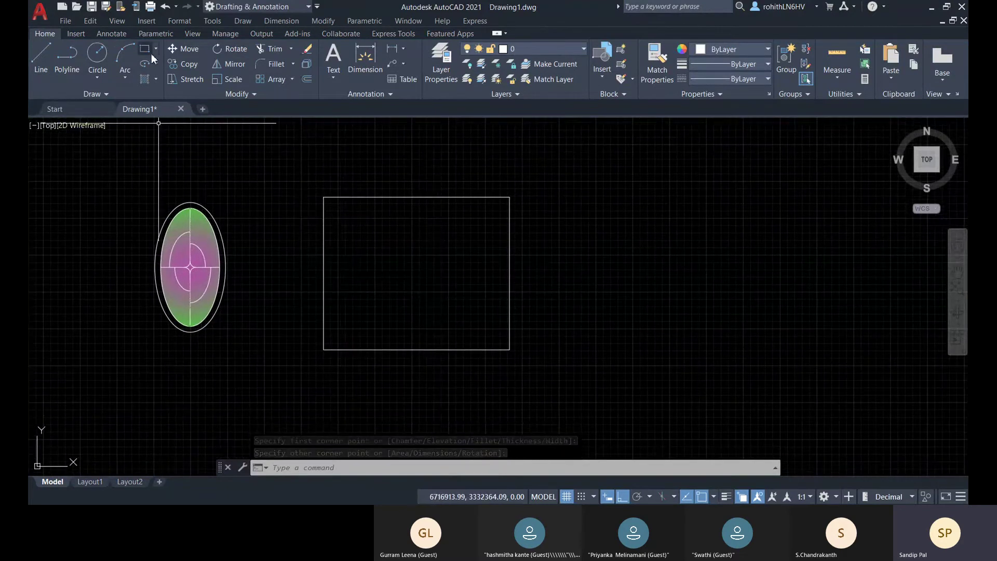
click(366, 232)
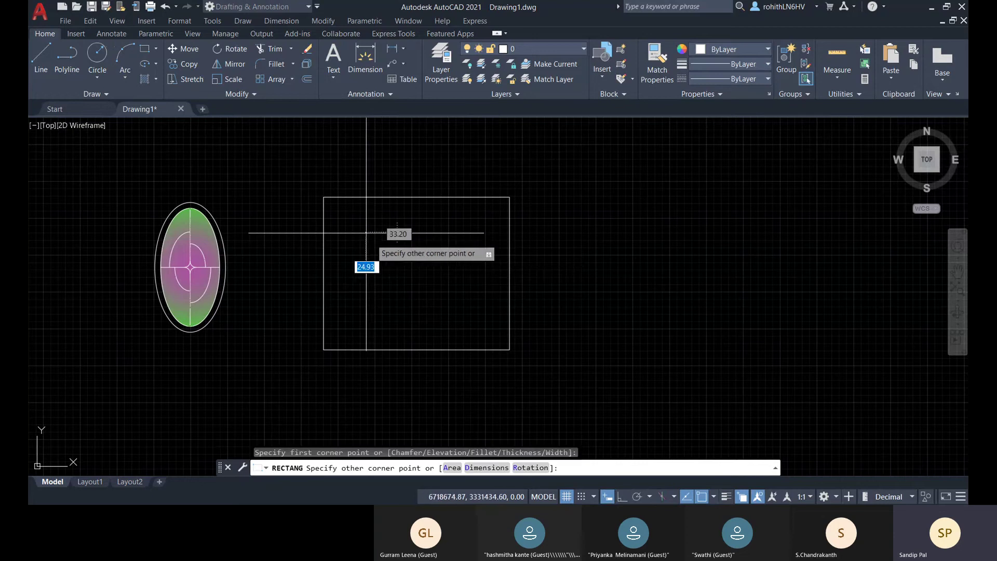
click(438, 308)
middle_drag(583, 323, 588, 302)
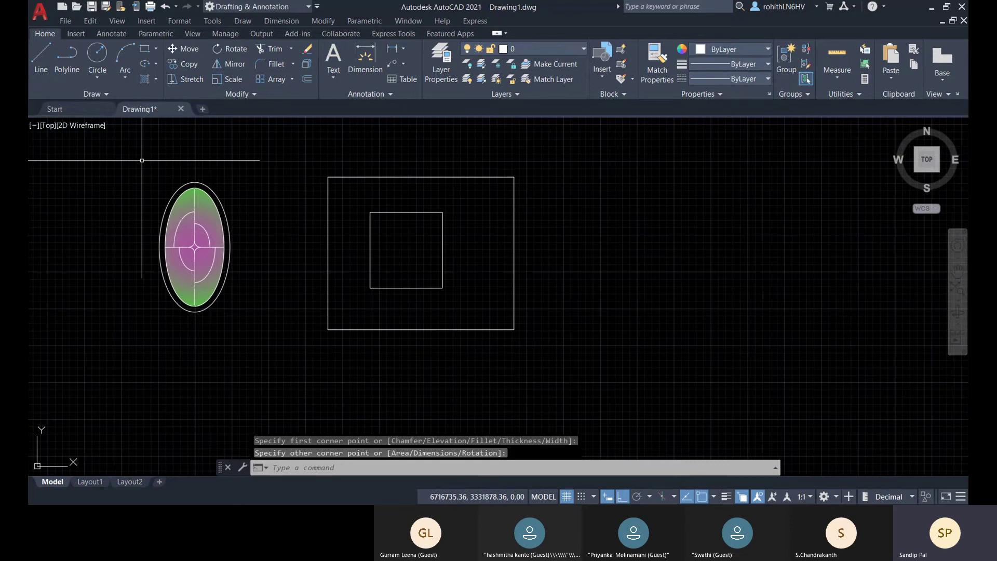
Step: Start a new hatch, set its type to Gradient, and choose Normal Island Detection
key(Return)
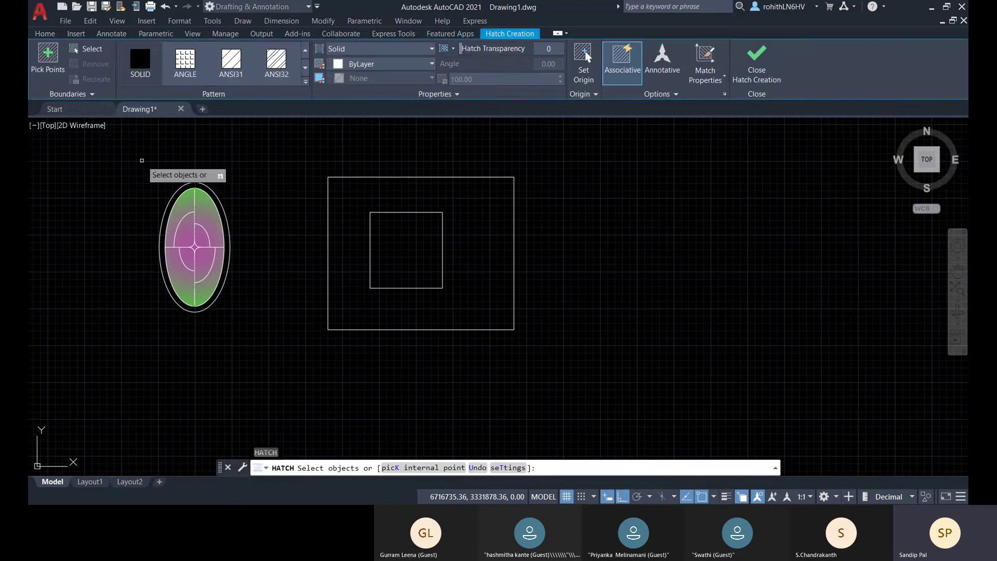
click(305, 67)
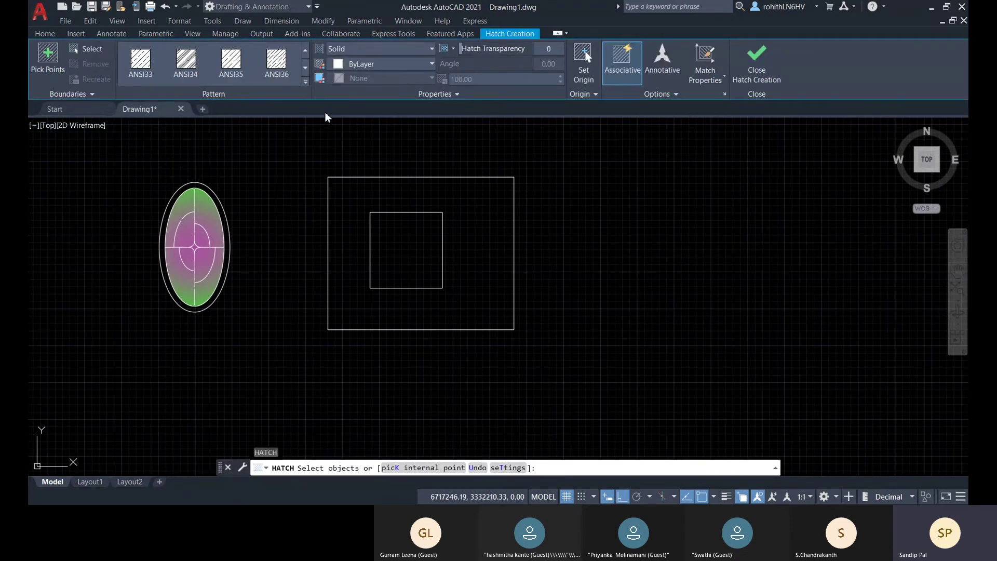
click(365, 48)
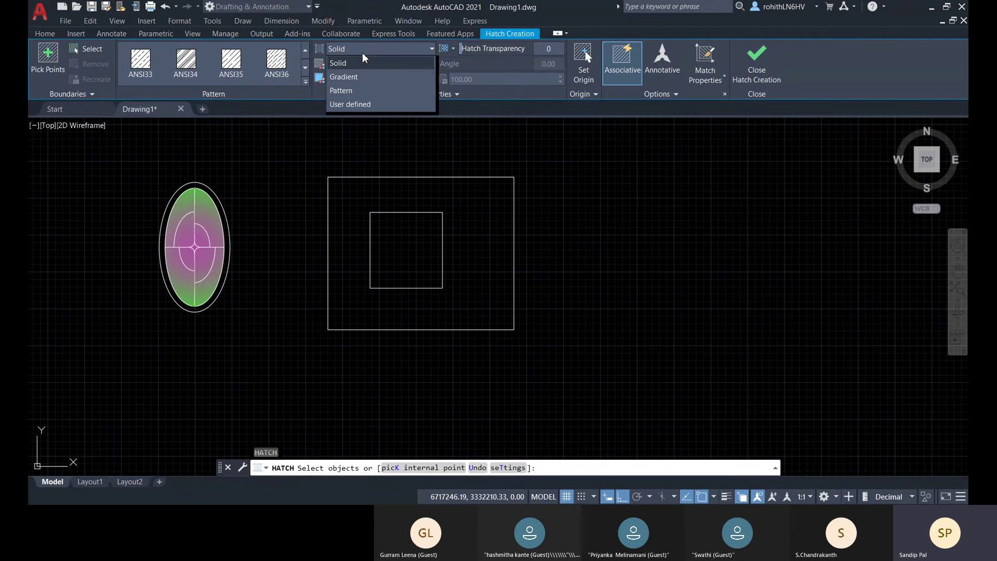
click(351, 77)
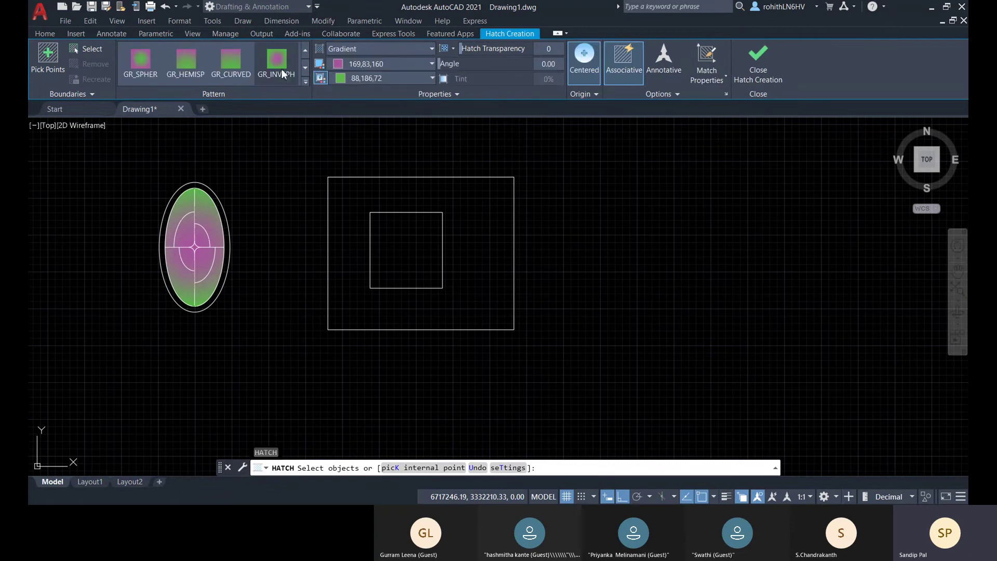
click(669, 95)
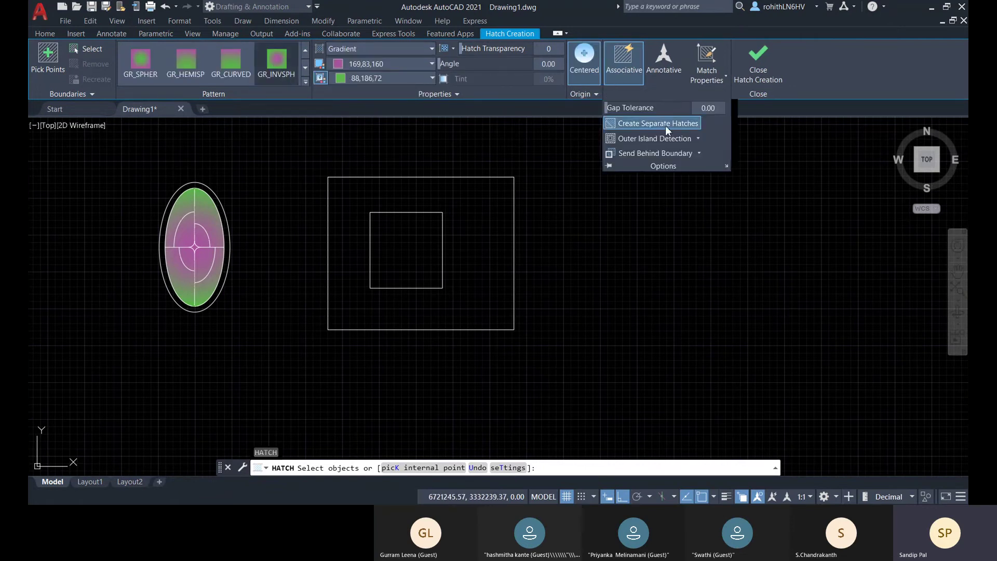
click(698, 138)
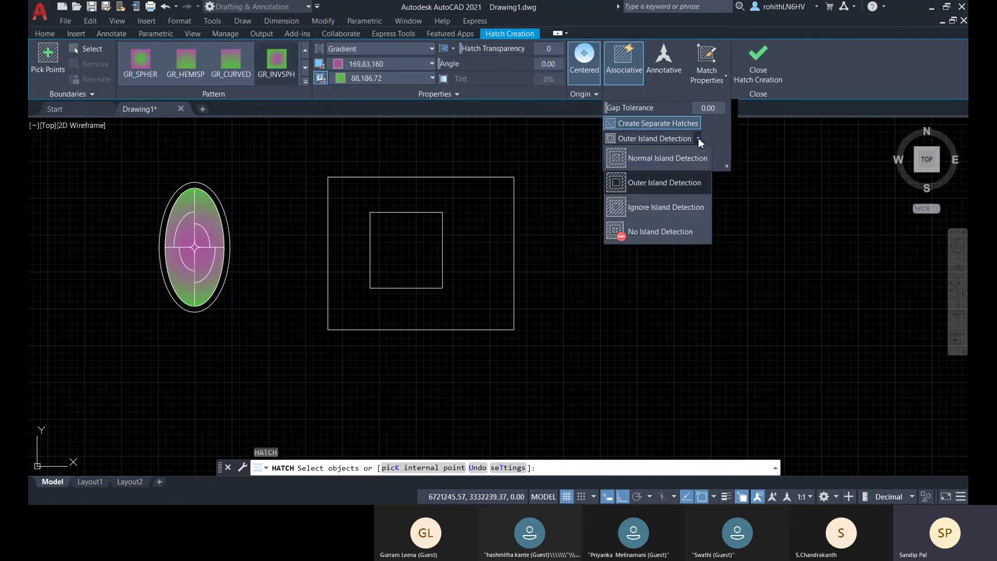
click(670, 159)
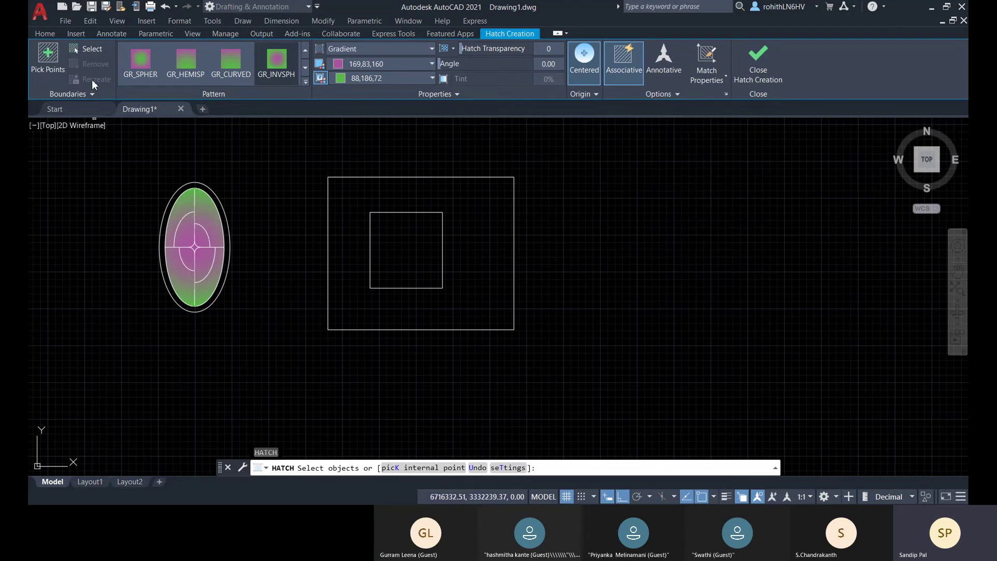
Step: Try filling the area between the two rectangles by picking an internal point, end the hatch, and delete it
click(32, 68)
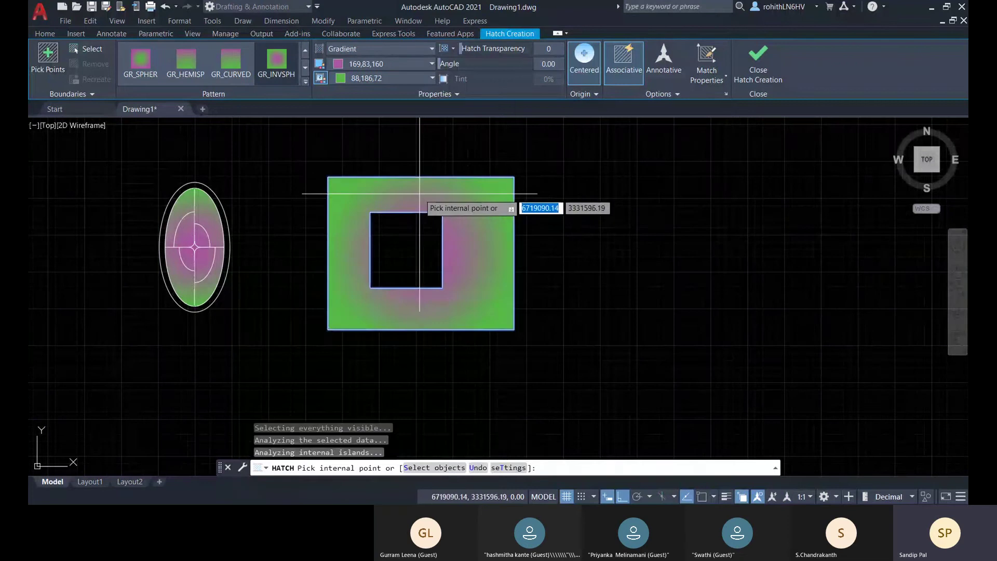
click(441, 197)
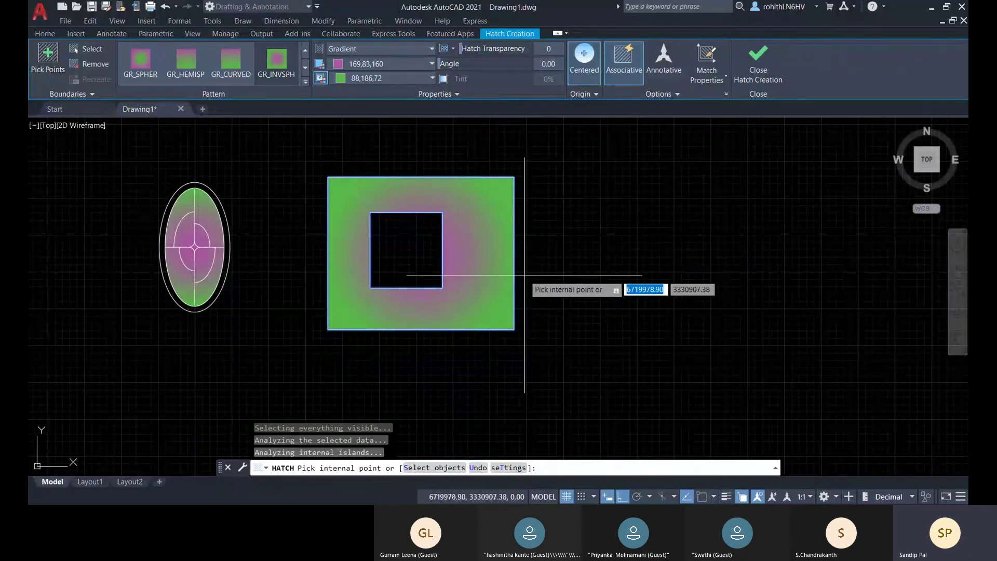
key(Escape)
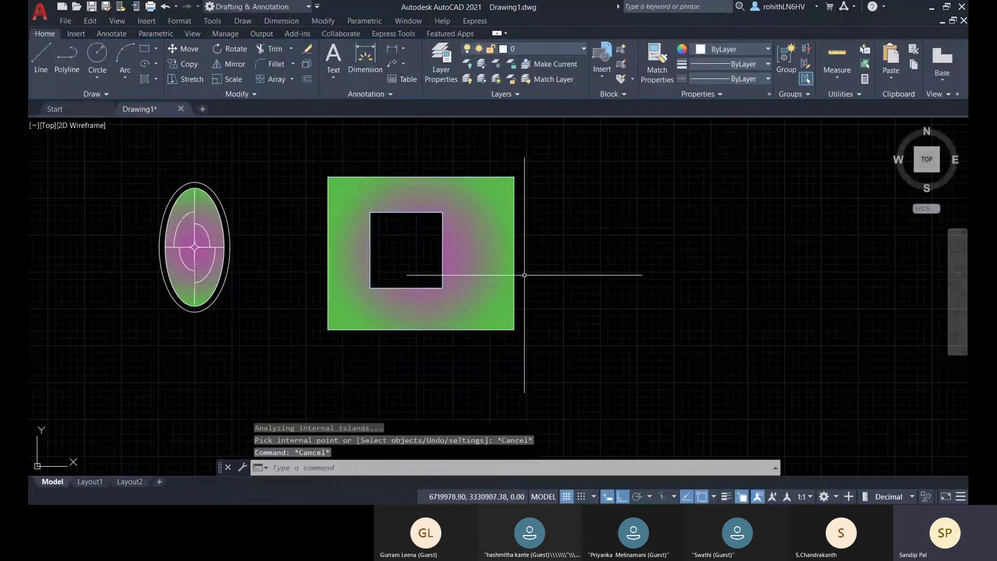
click(487, 239)
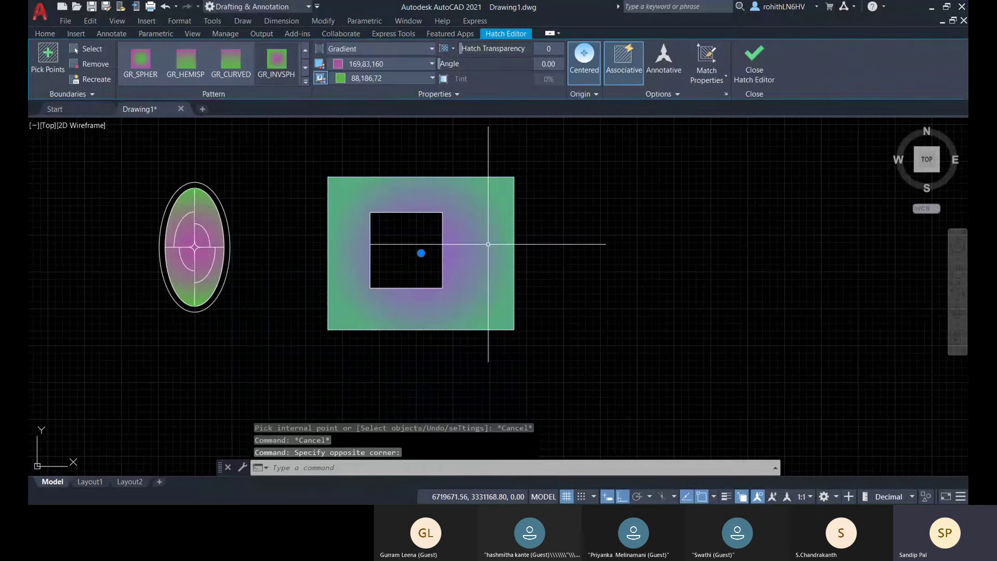
key(Delete)
Step: Draw a middle rectangle inside the large one so that it encloses the small rectangle
middle_drag(489, 251, 489, 250)
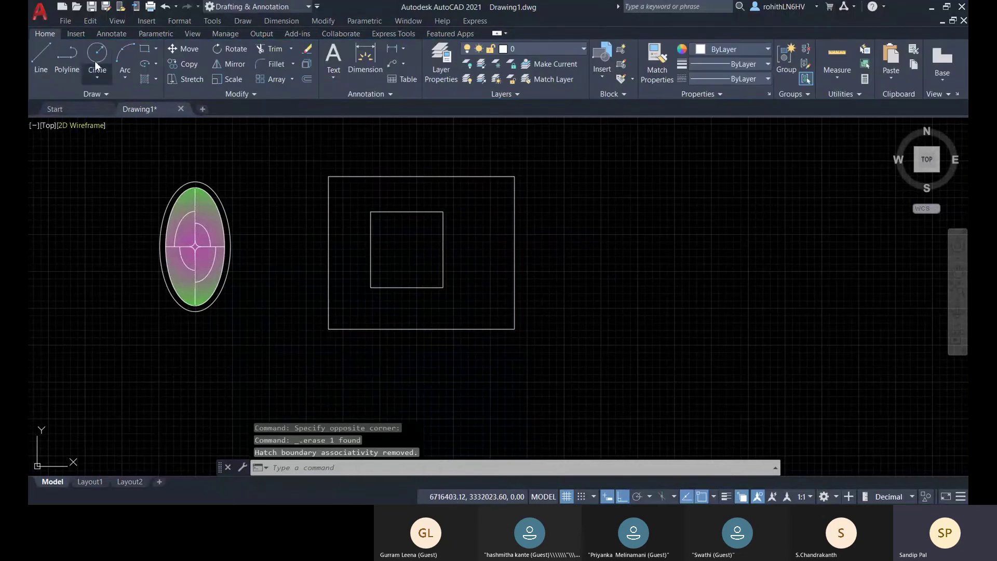
click(145, 50)
click(359, 199)
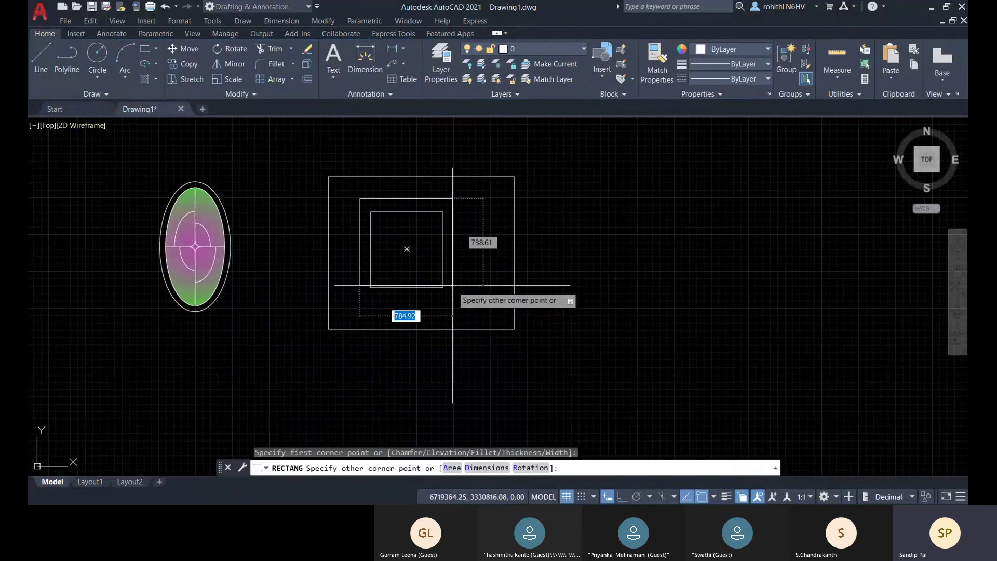
click(462, 303)
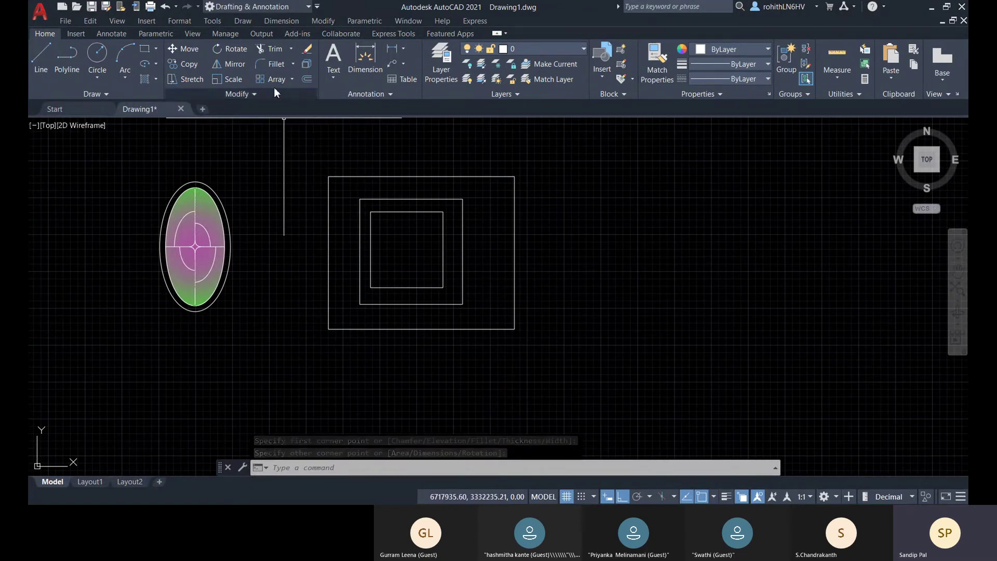
Step: Start a solid hatch with Normal Island Detection and fill from a point between the outer and middle rectangles
click(147, 78)
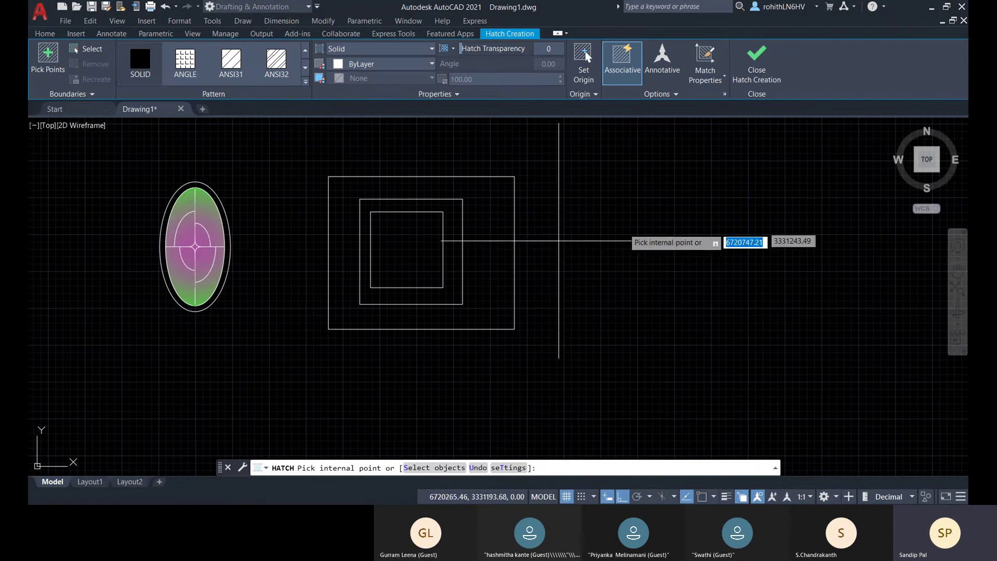
click(675, 94)
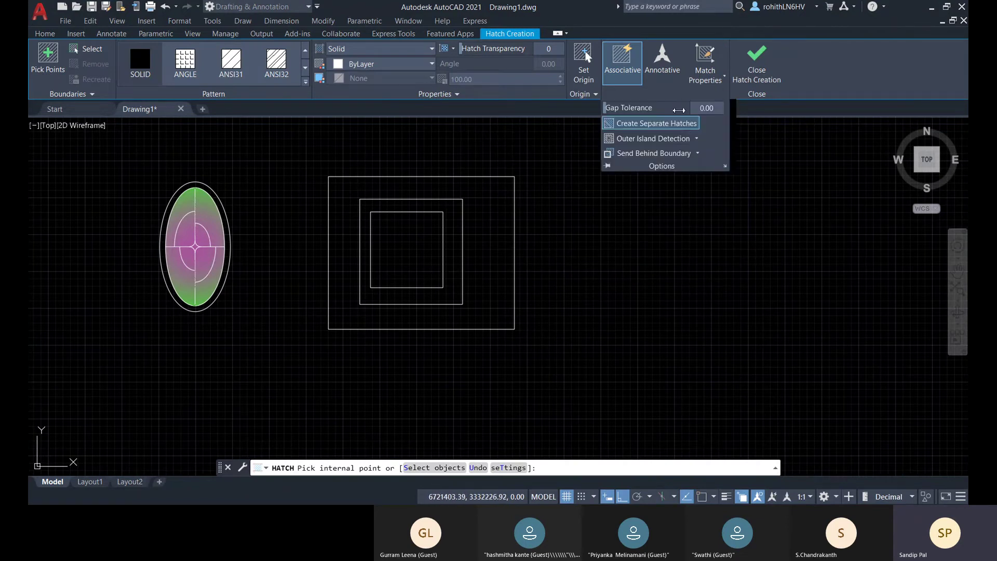
click(696, 139)
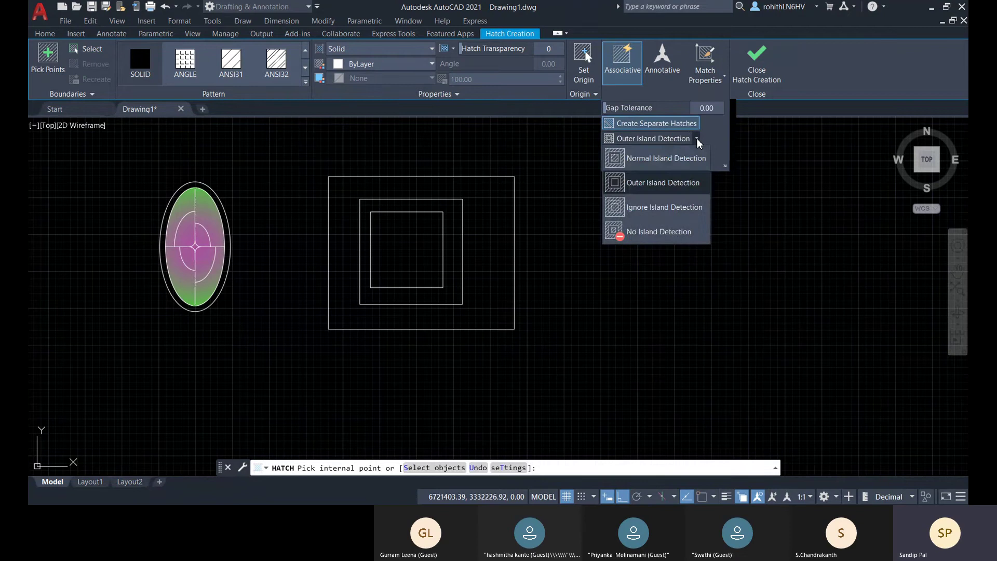
click(699, 164)
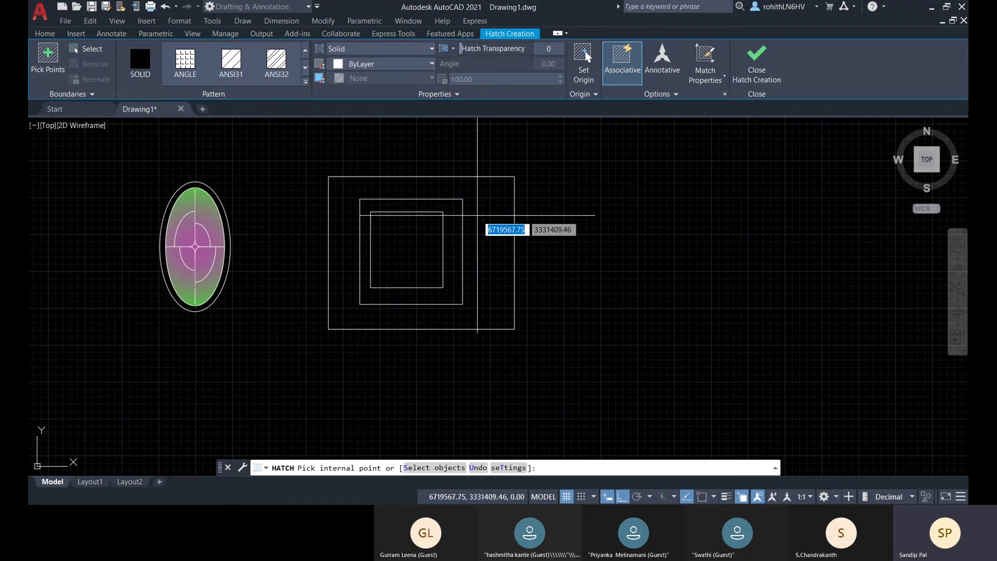
click(482, 211)
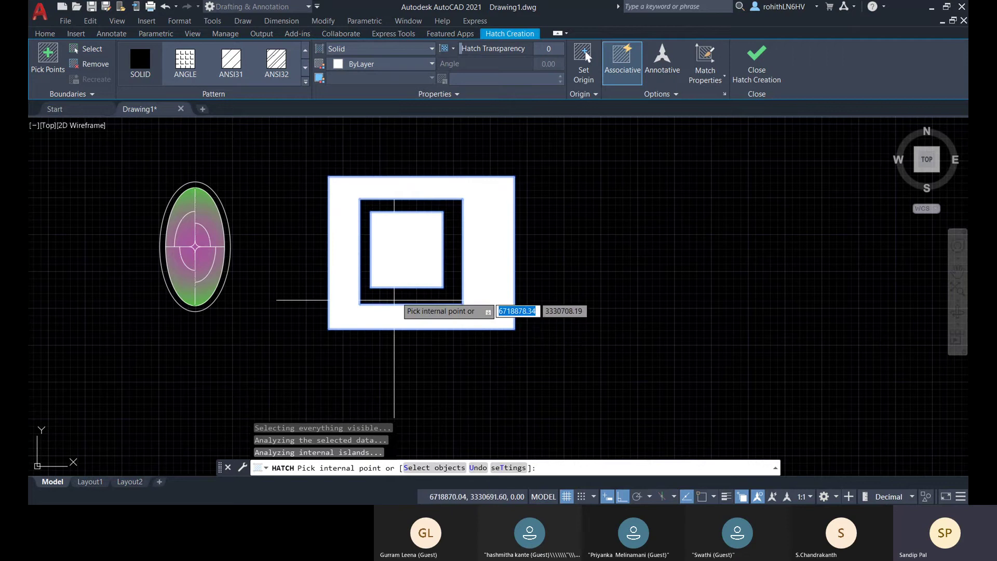
Step: End the hatch and draw a new large rectangle in the empty area to the right of the hatched rectangles
middle_drag(374, 297, 403, 288)
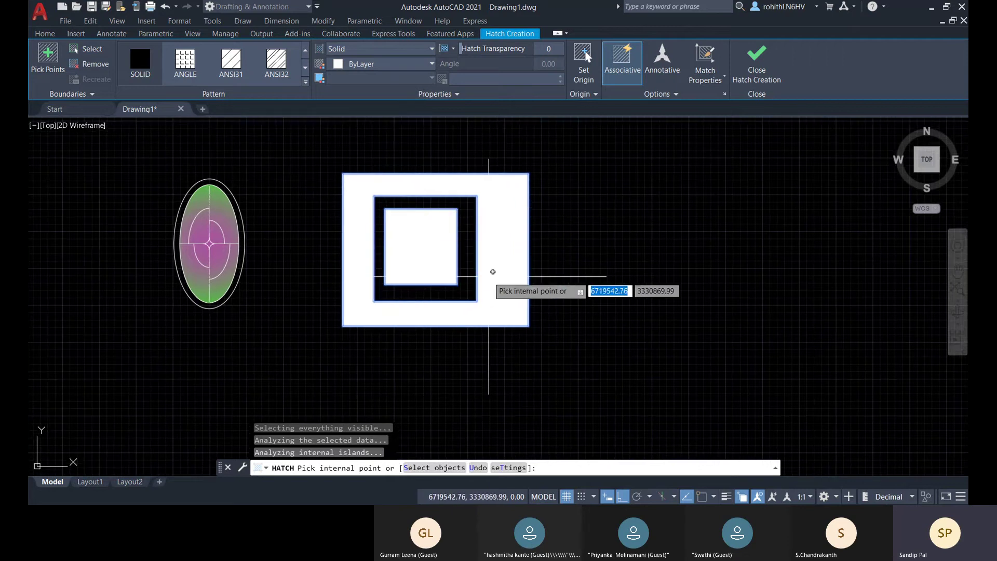
key(Escape)
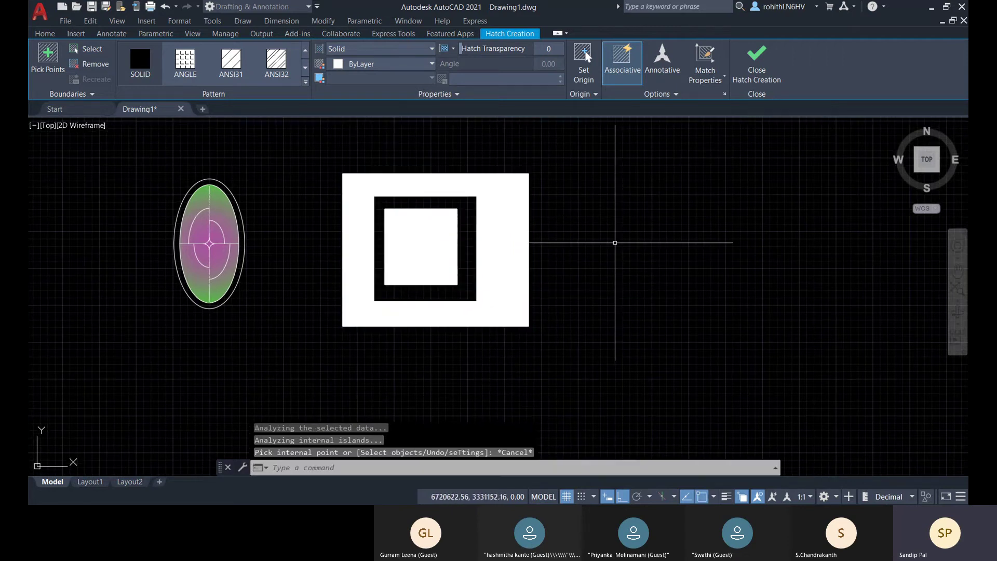
middle_drag(473, 236, 438, 237)
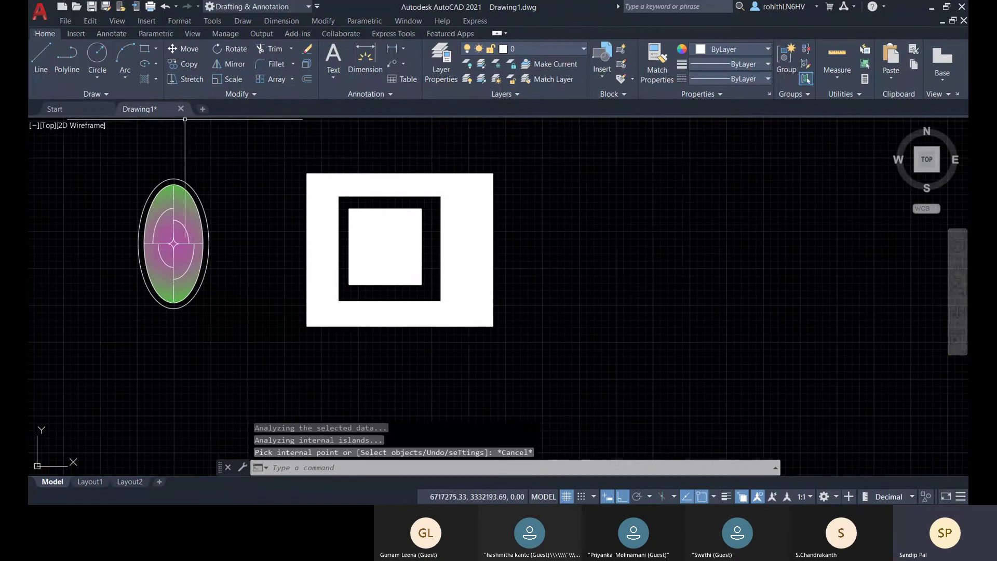
click(150, 49)
middle_drag(641, 239, 477, 249)
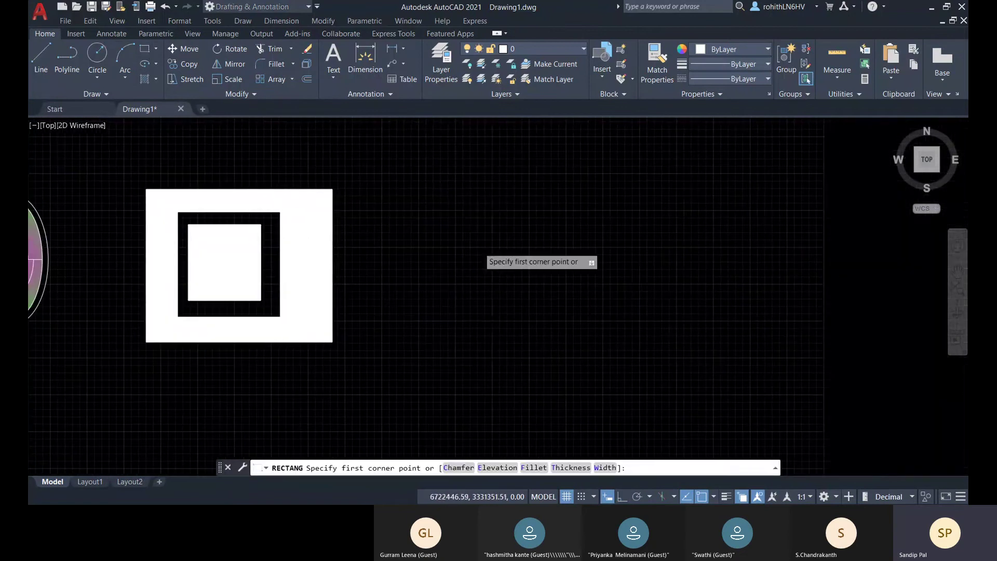
click(477, 248)
click(693, 355)
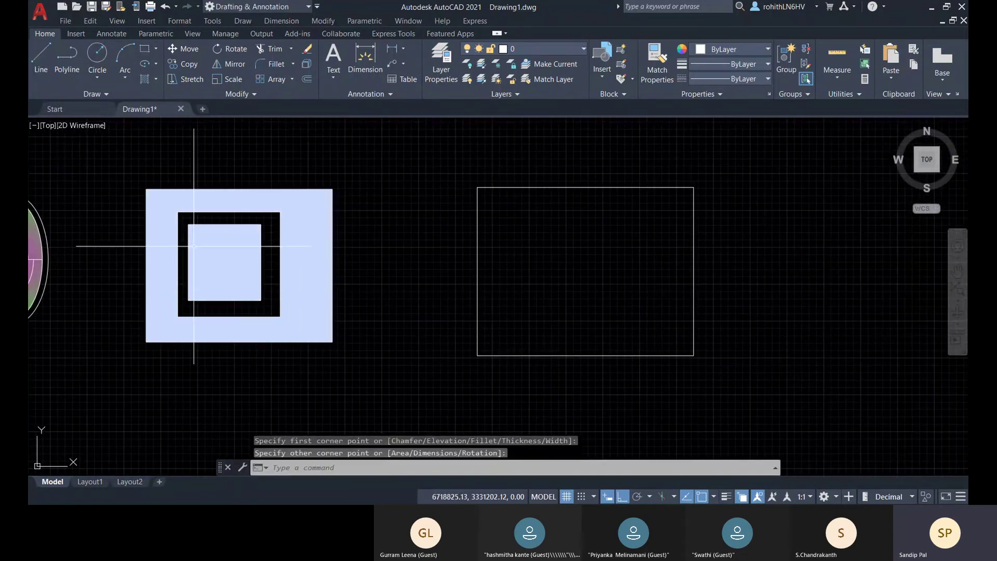
Step: Draw a medium rectangle inside the new large one and a small rectangle inside the medium one
click(145, 49)
click(528, 229)
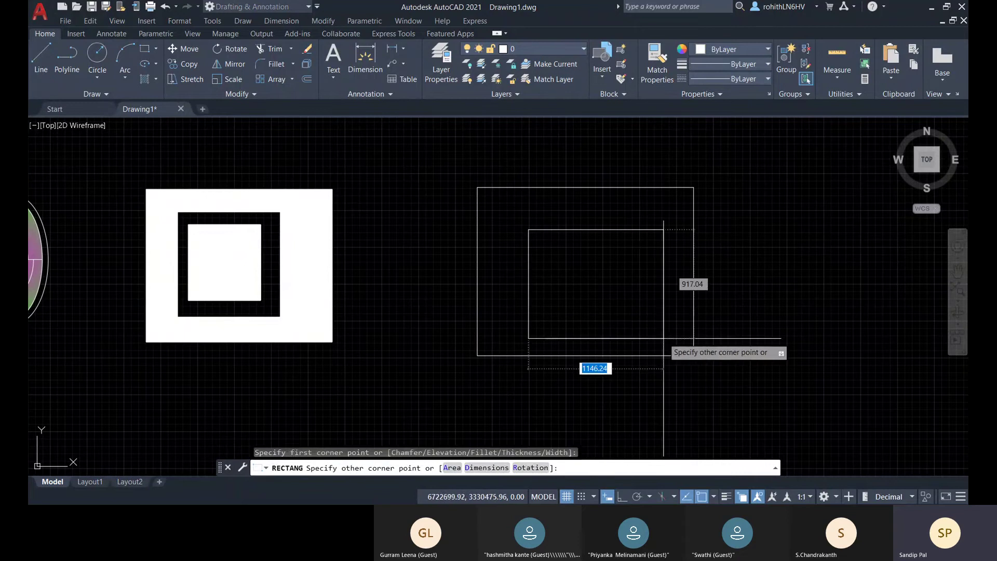
click(646, 315)
middle_drag(679, 305, 653, 295)
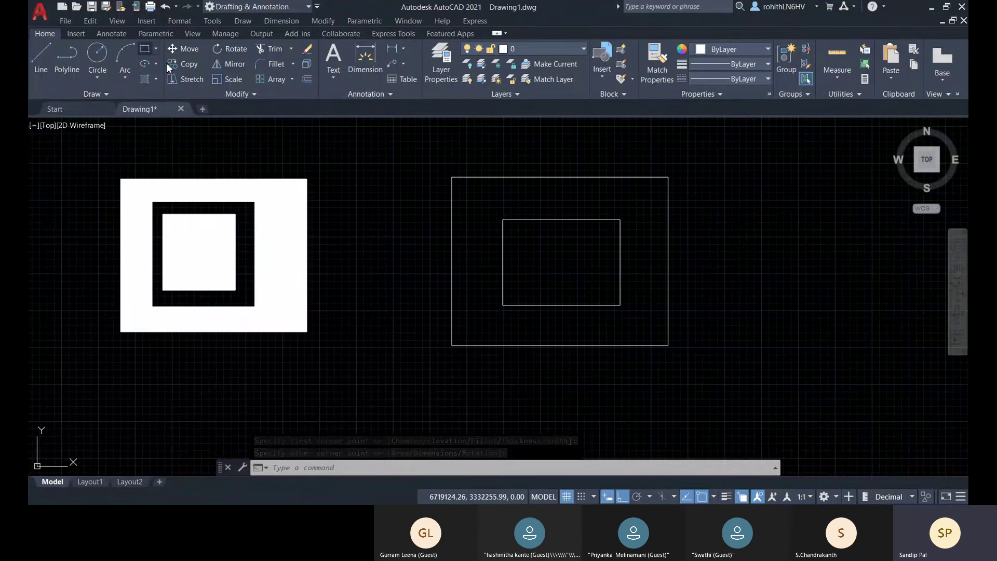
key(Return)
click(533, 245)
click(580, 279)
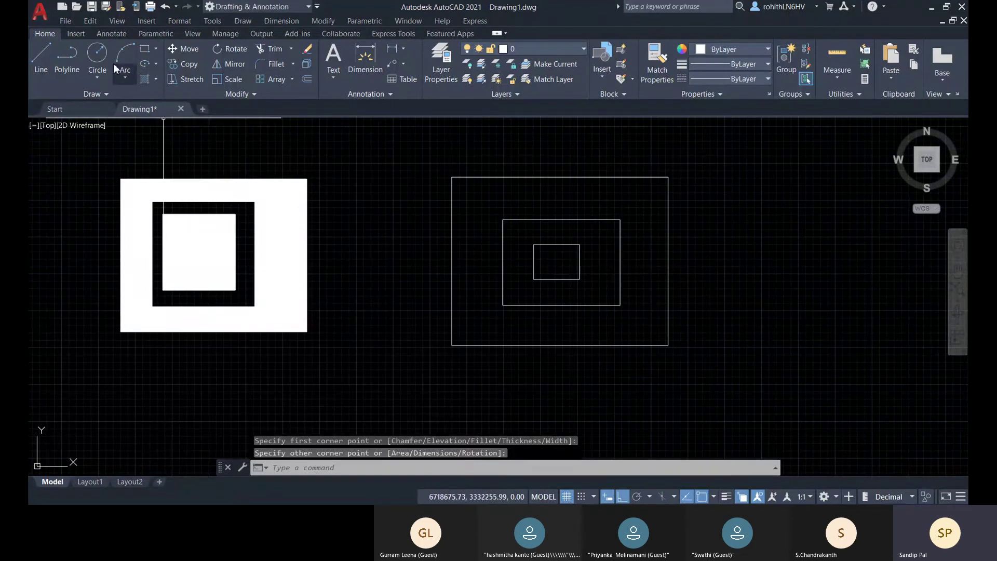
Step: Draw another rectangle inside the large one so that it encloses the medium rectangle
click(145, 54)
click(489, 207)
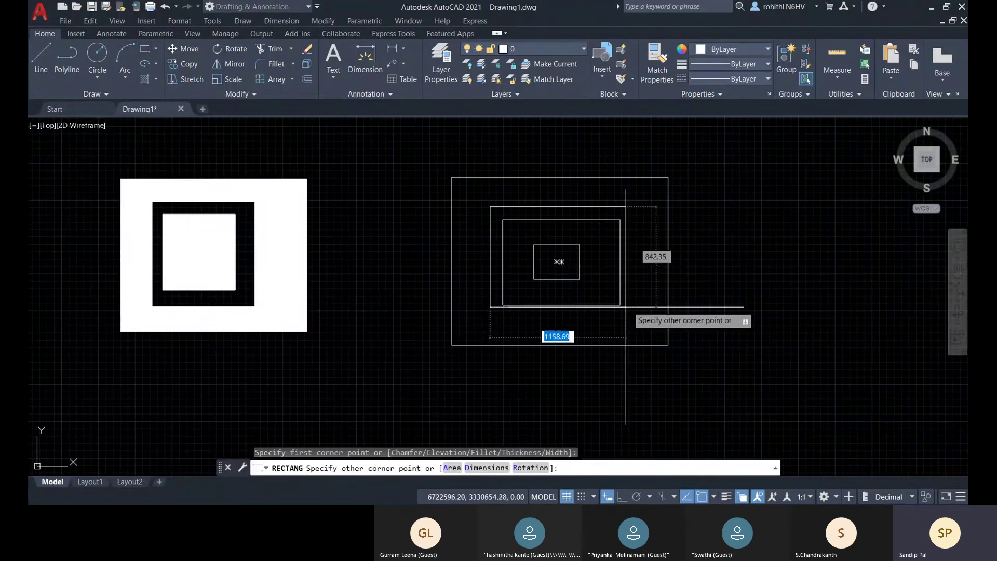
click(631, 321)
middle_drag(661, 312, 648, 302)
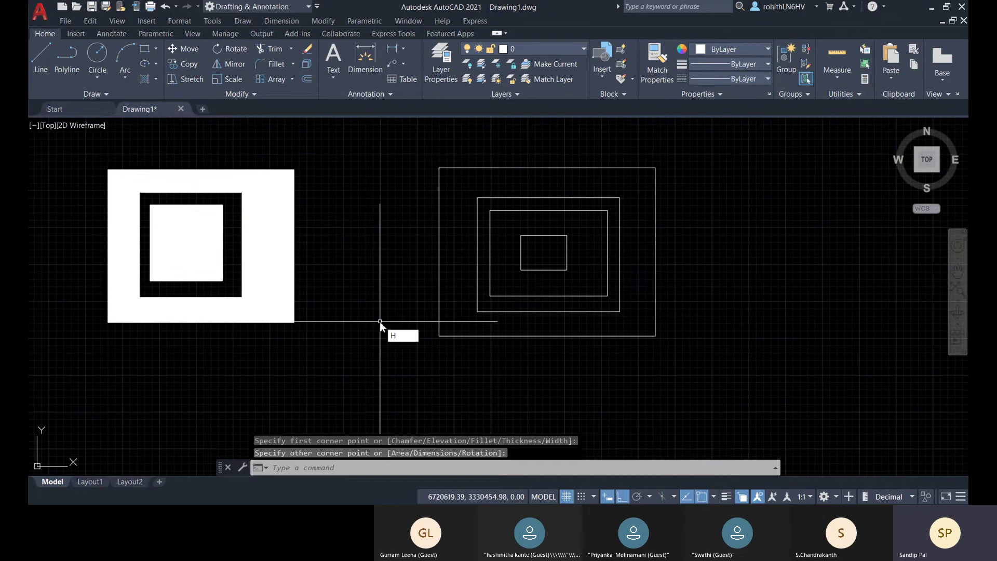
Step: Start a solid hatch, choose Outer Island Detection, and preview the fill in different bands of the four nested rectangles
text(H)
key(Return)
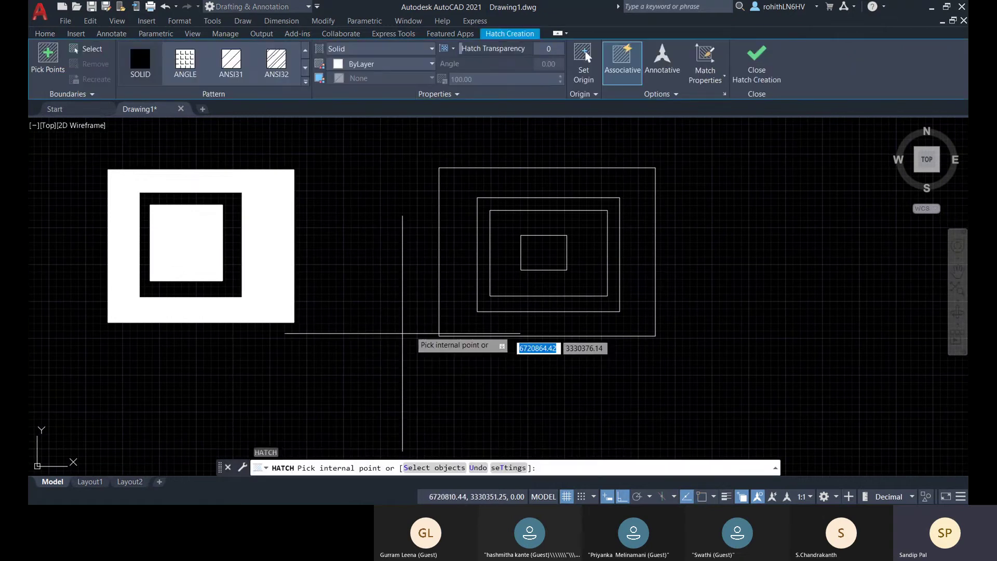
click(443, 295)
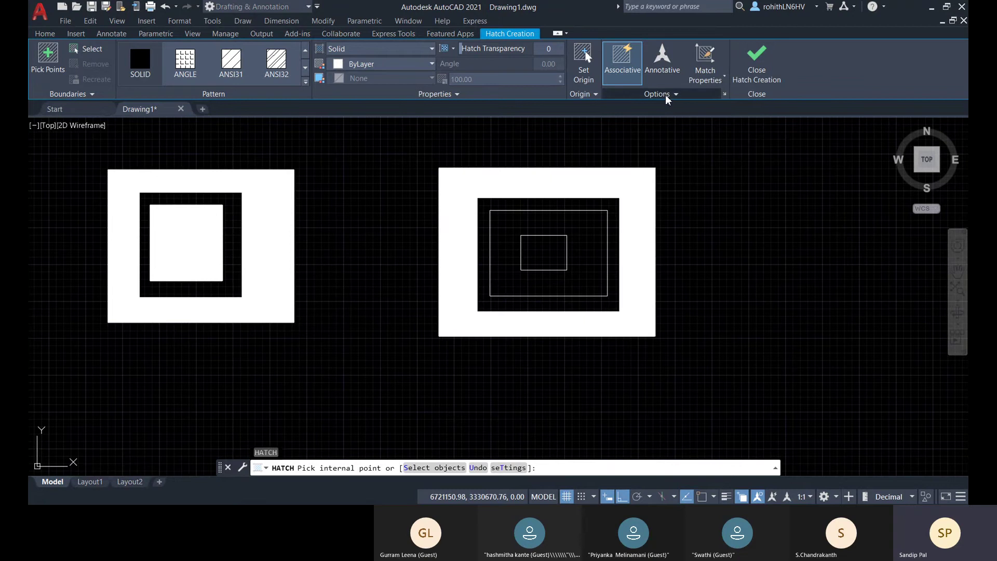
click(665, 95)
click(703, 139)
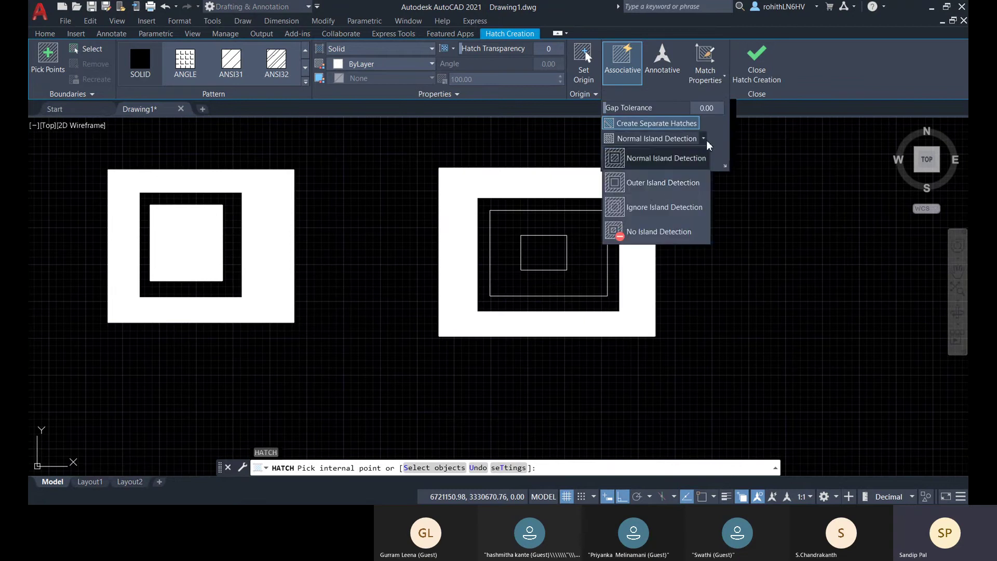
click(658, 187)
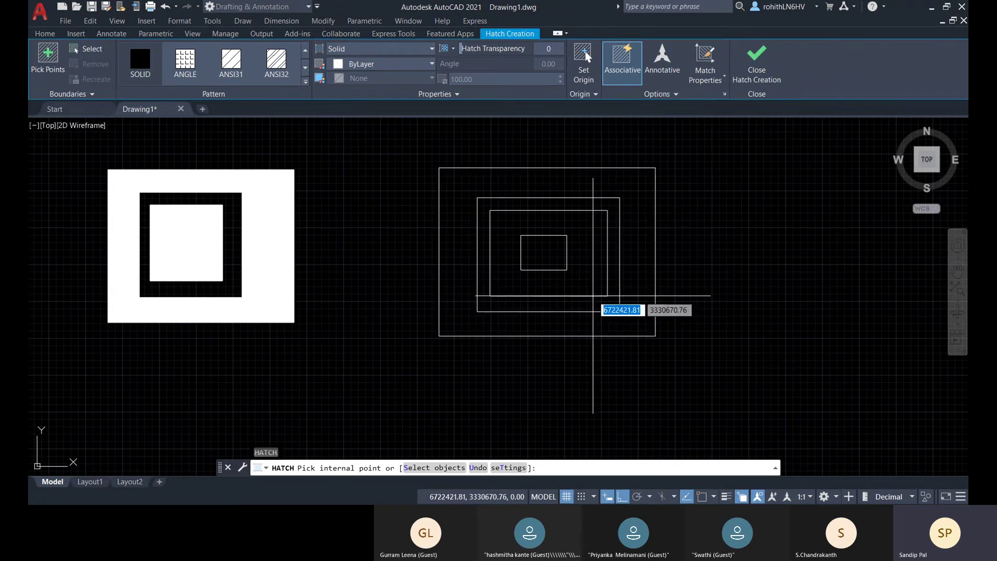
middle_drag(584, 294, 425, 260)
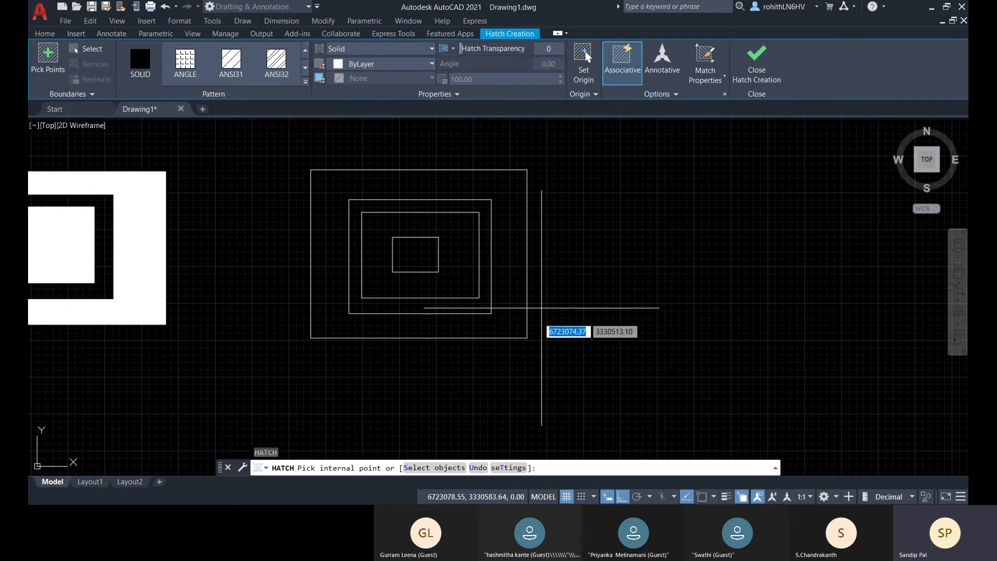
middle_drag(329, 321, 435, 303)
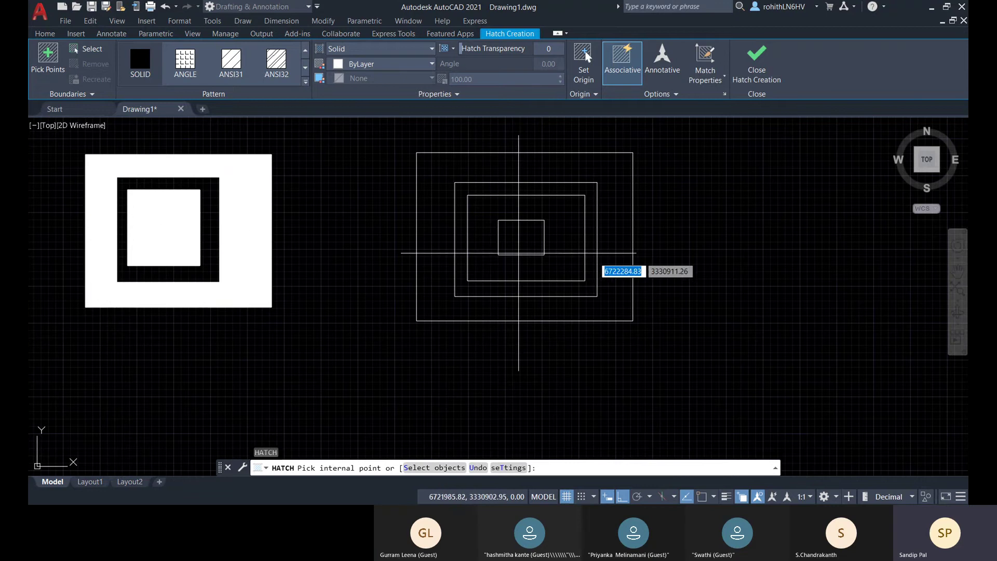
middle_drag(564, 285, 542, 292)
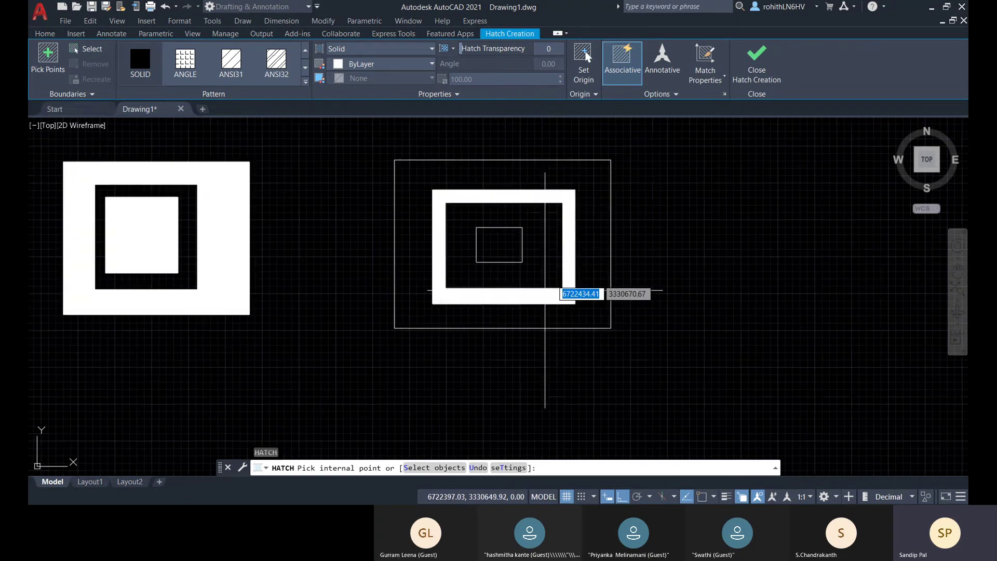
click(592, 178)
Step: Try Normal Island Detection by filling from a point between the two outermost rectangles, then end the hatch and undo it
click(673, 94)
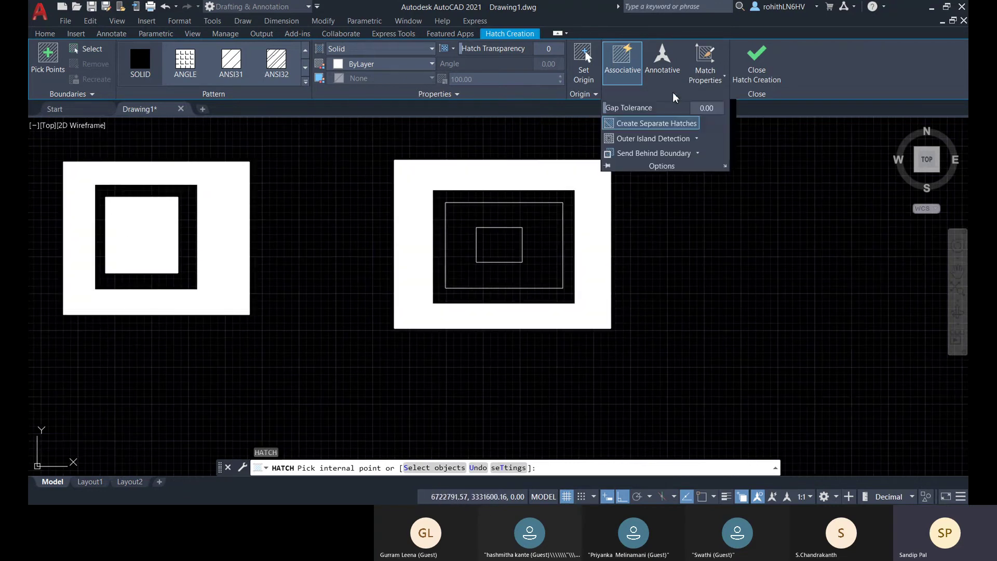
click(697, 138)
click(684, 157)
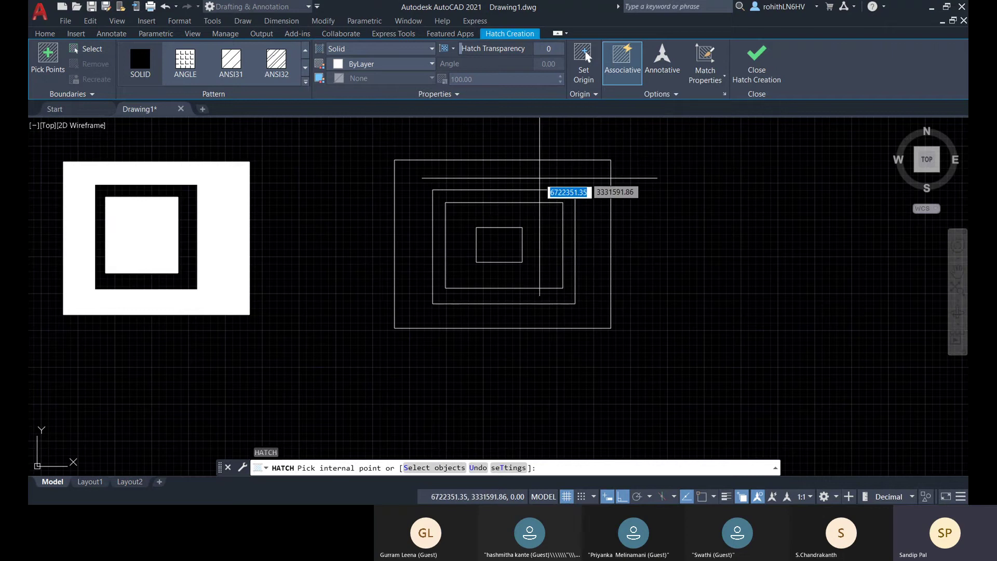
click(541, 178)
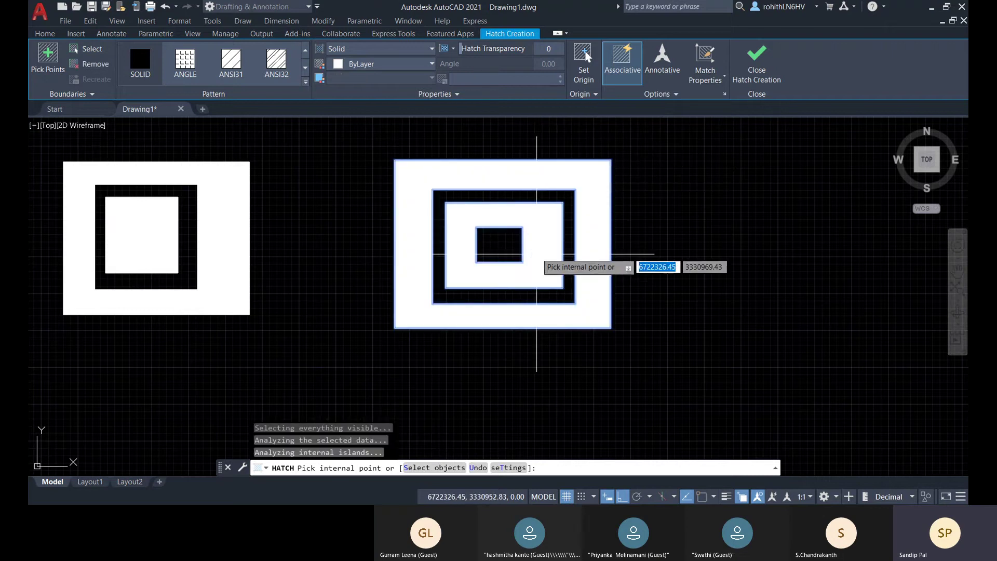
middle_drag(537, 254, 527, 258)
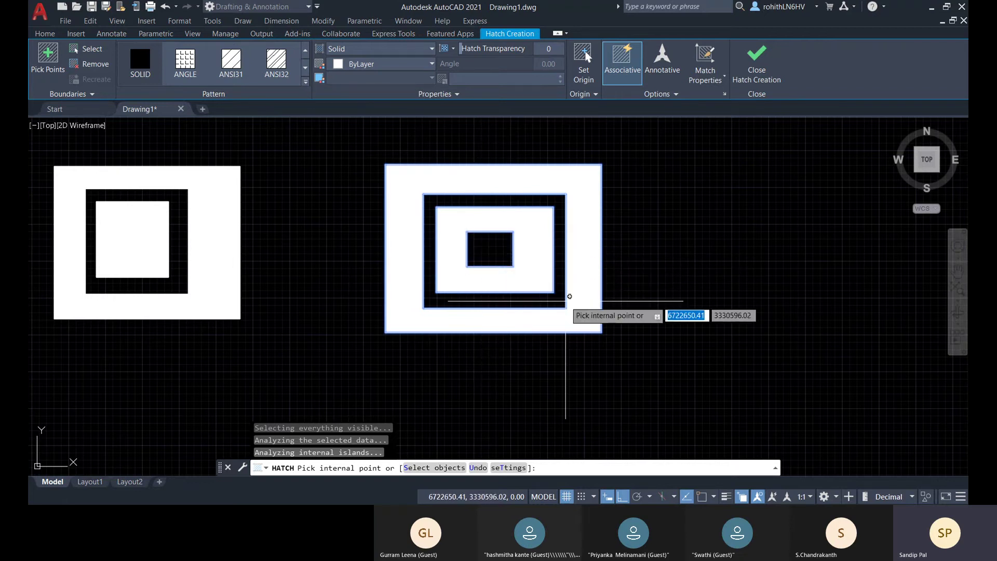
key(Escape)
key(Escape)
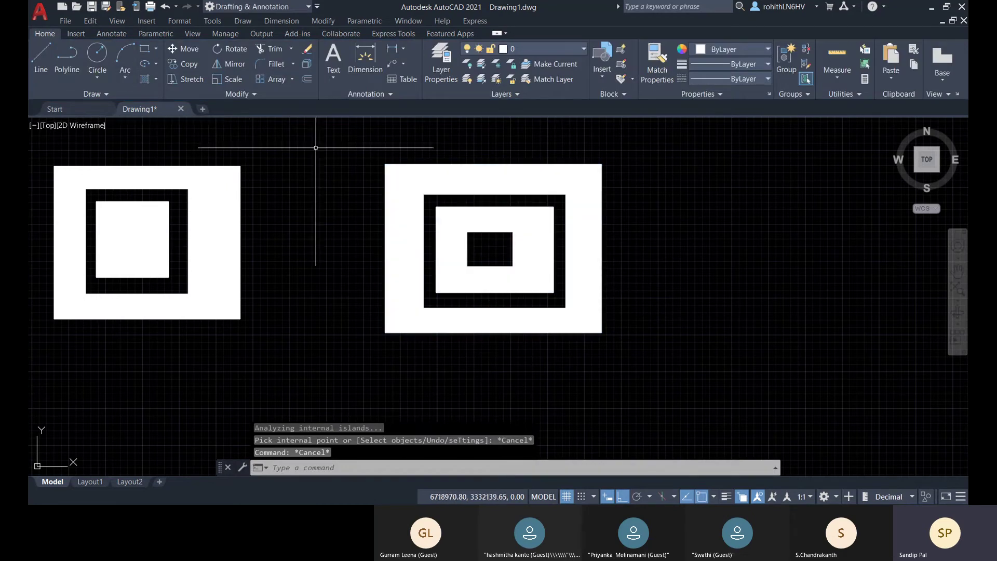
key(ctrl+z)
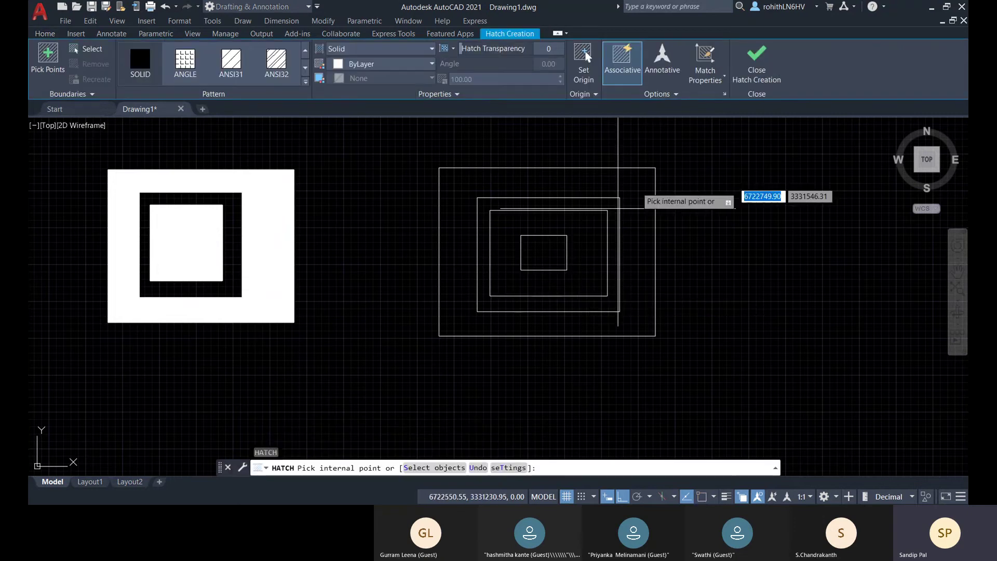
Step: Set a new solid hatch to Ignore Island Detection and fill the four nested rectangles from an internal point
click(664, 94)
click(704, 139)
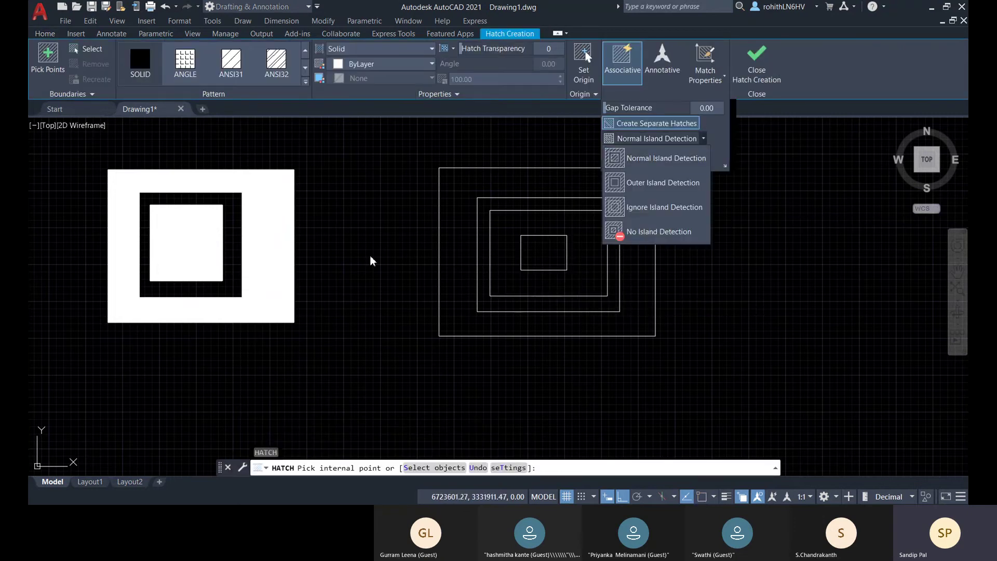
click(671, 213)
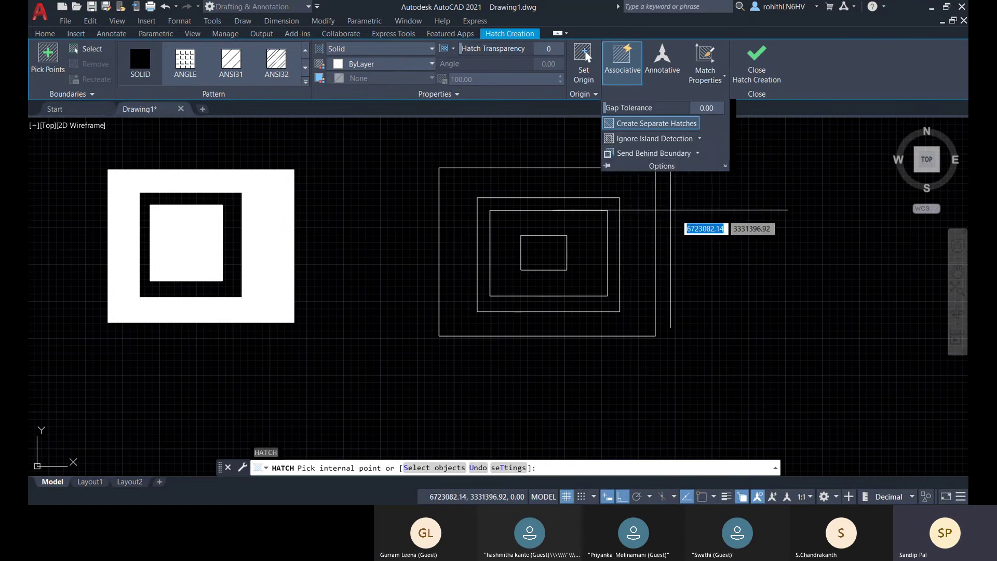
middle_drag(541, 204, 508, 205)
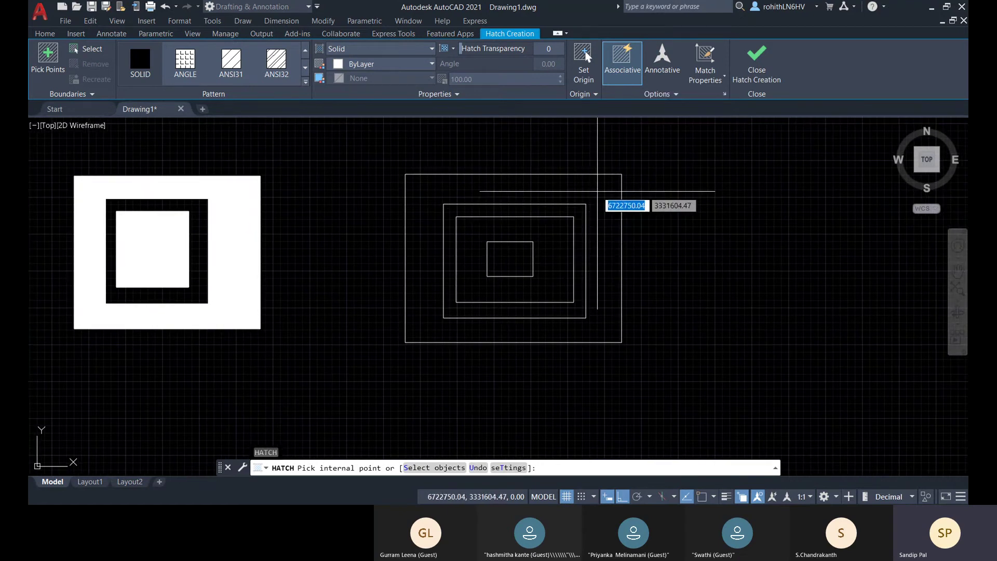
click(554, 207)
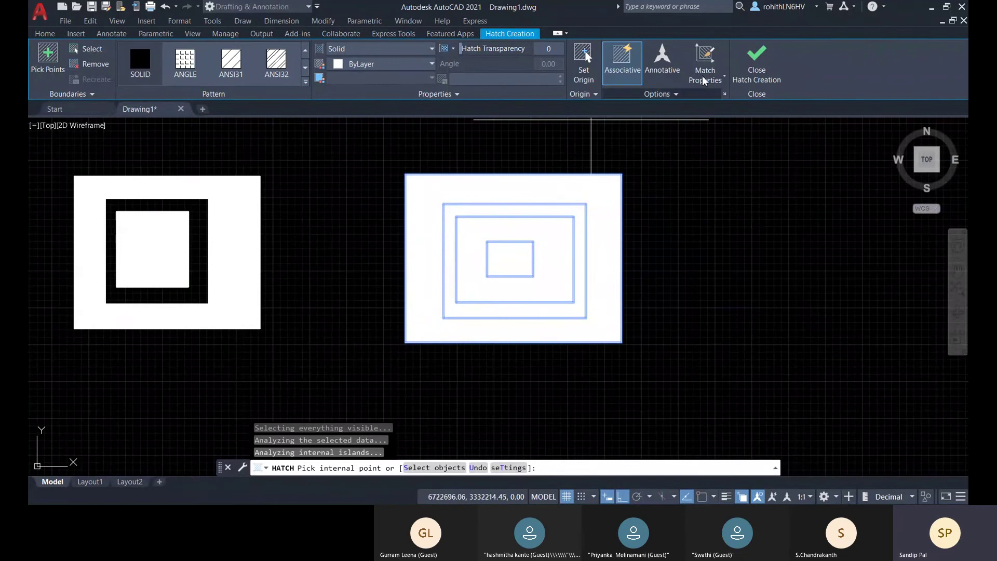
Step: Review the island detection options, try another internal point in the filled rectangles, and end and undo the hatch
click(658, 94)
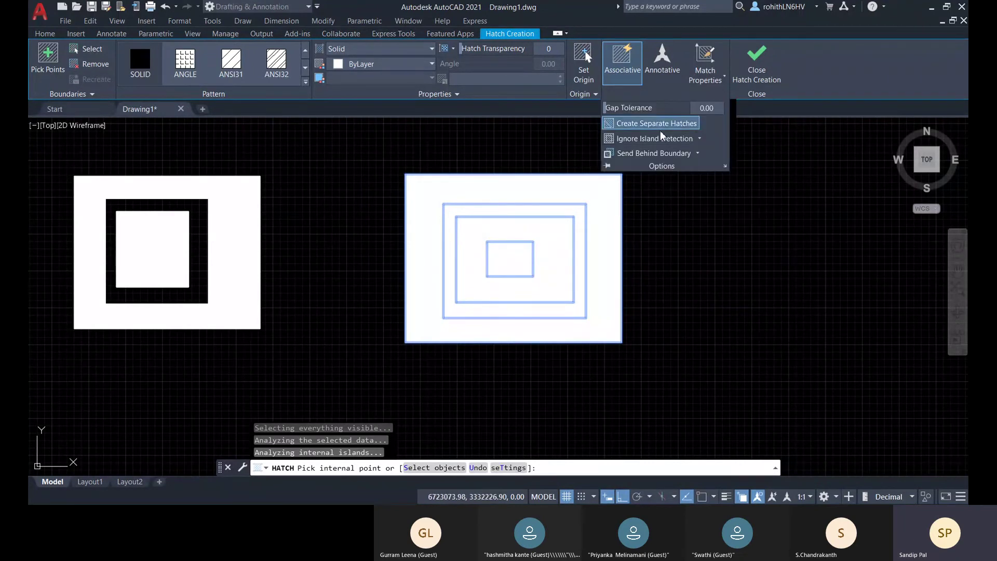
click(699, 139)
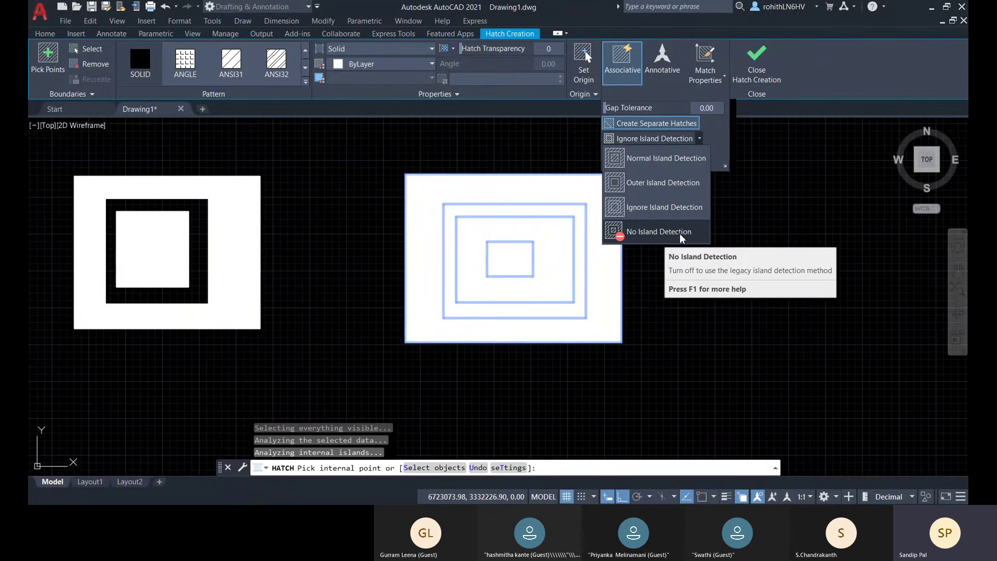
click(690, 294)
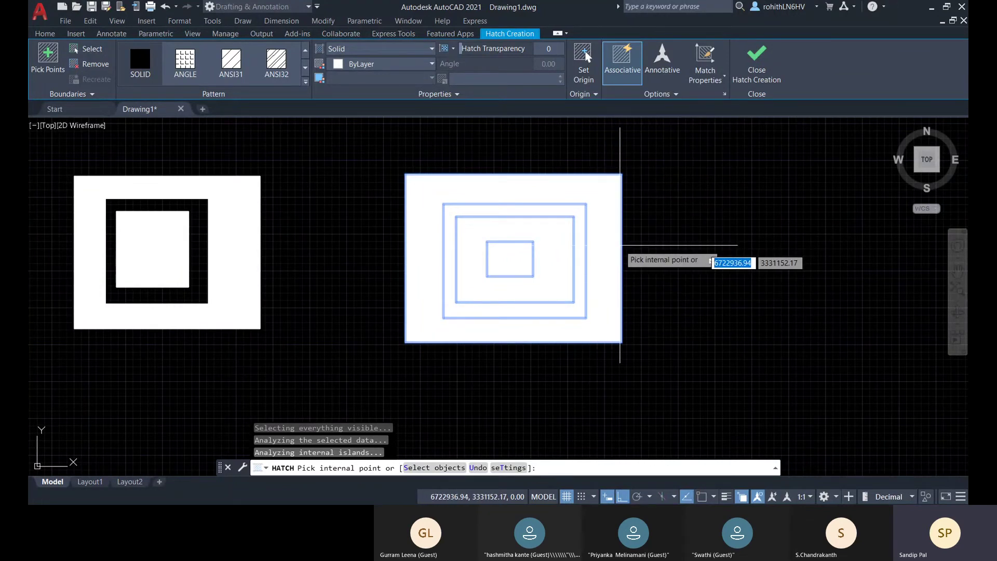
click(616, 263)
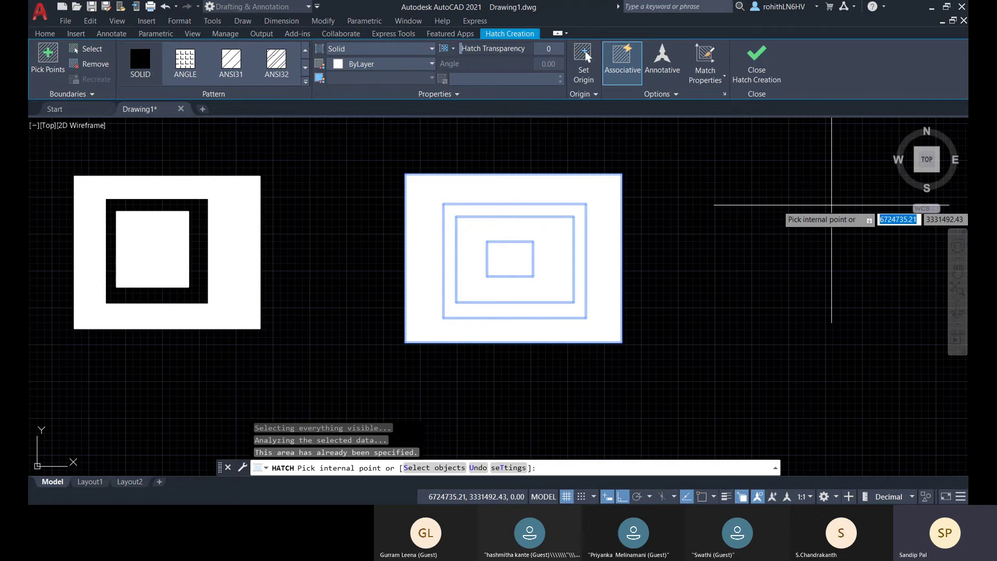
key(Escape)
key(ctrl+z)
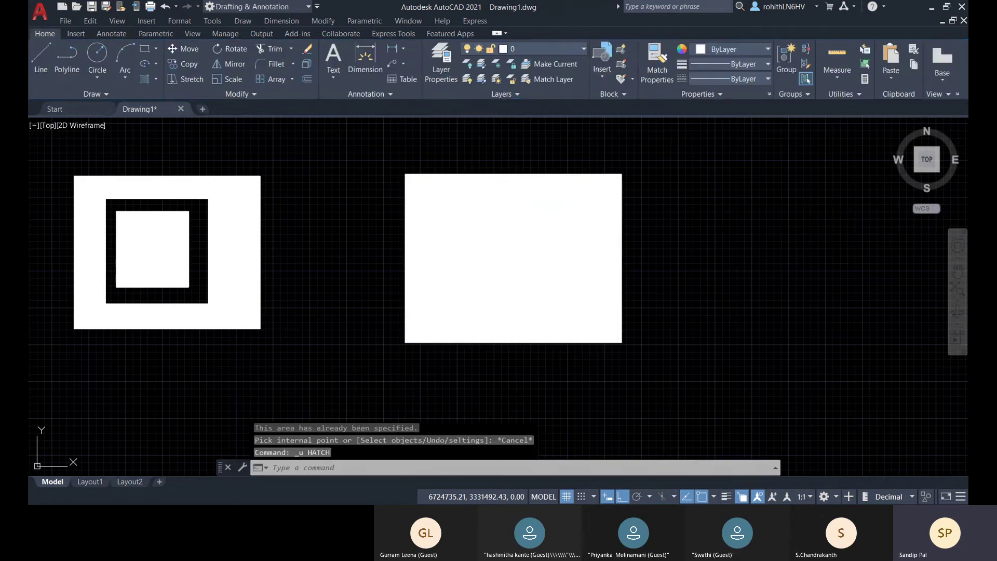
Step: Start a new hatch and set it to the Gradient type with the GR_INVSPH pattern
text(h)
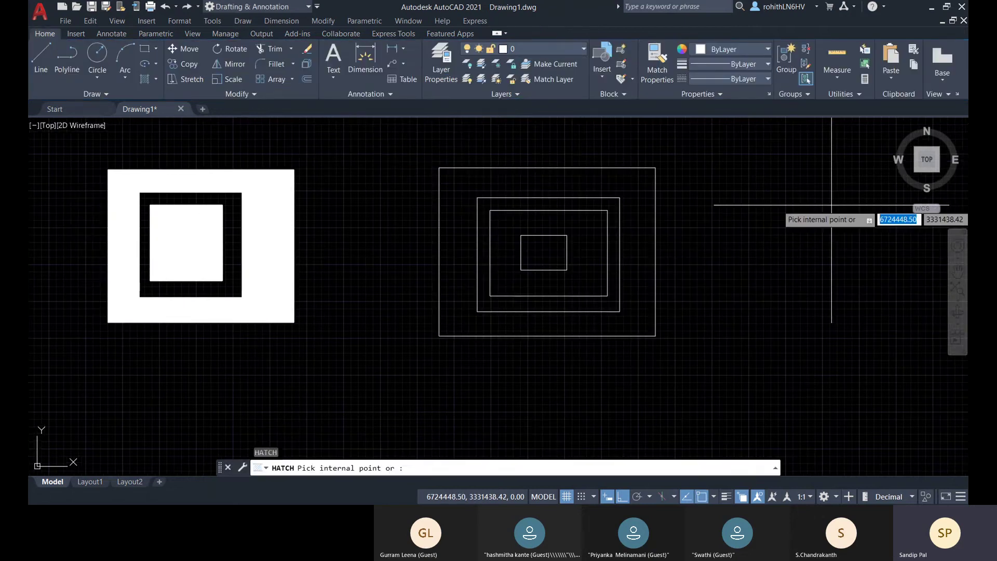
key(Return)
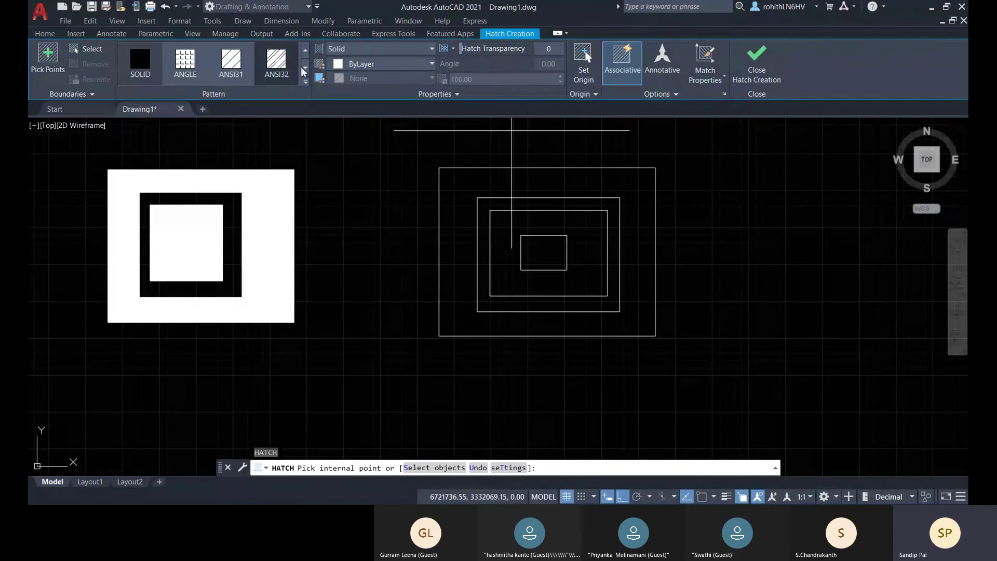
click(374, 48)
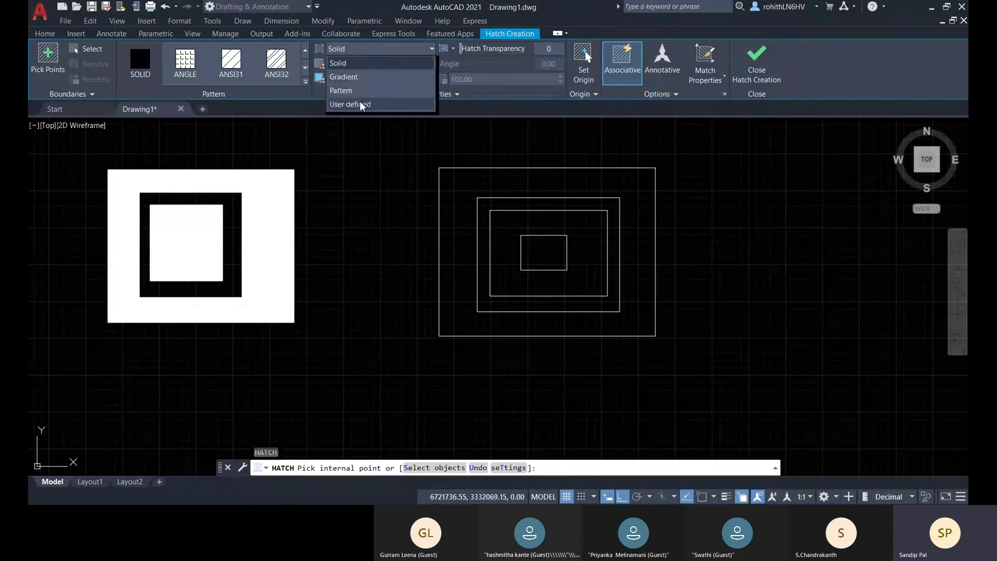
click(354, 72)
click(278, 62)
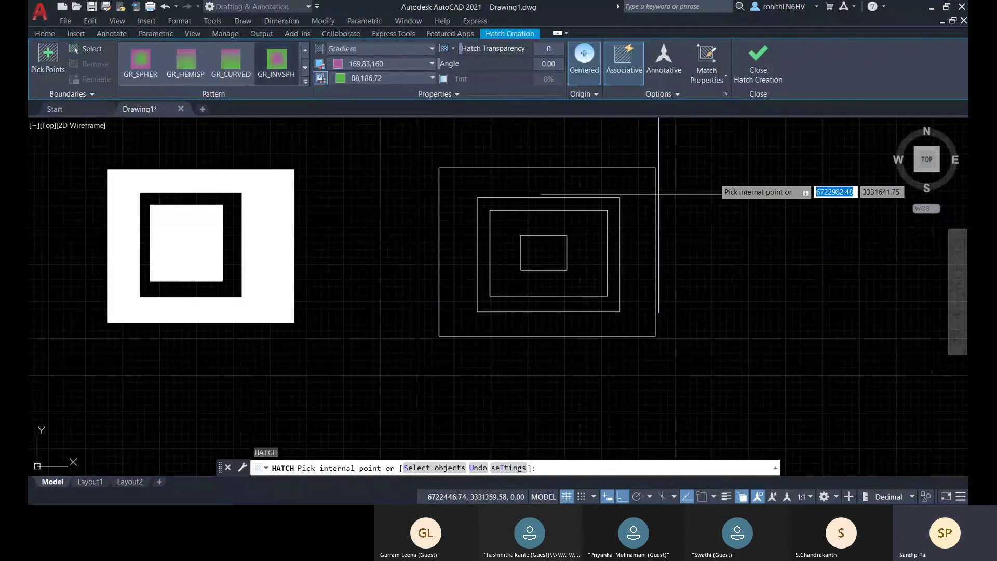
Step: Switch the gradient hatch's island detection to No Island Detection
click(667, 95)
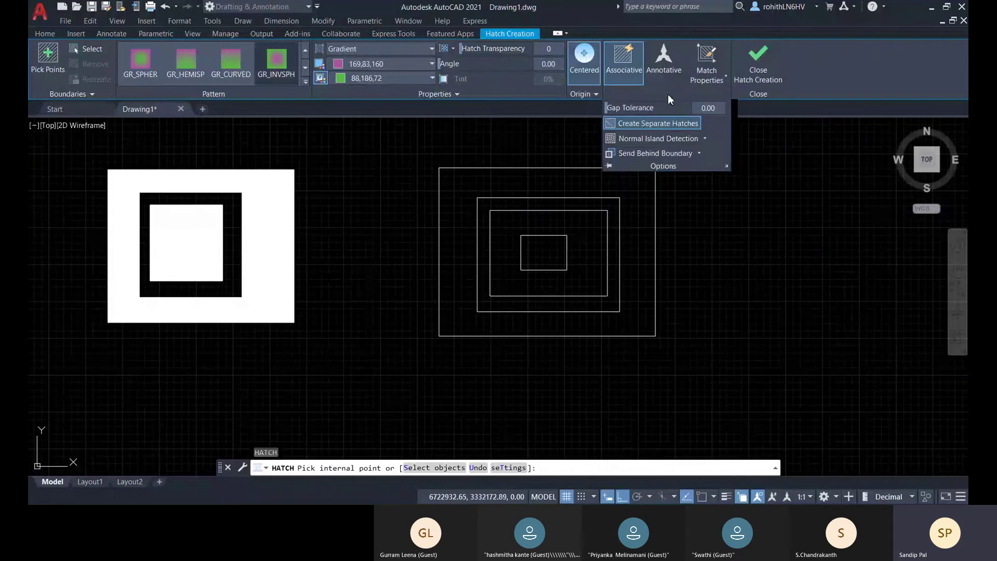
click(706, 139)
click(655, 231)
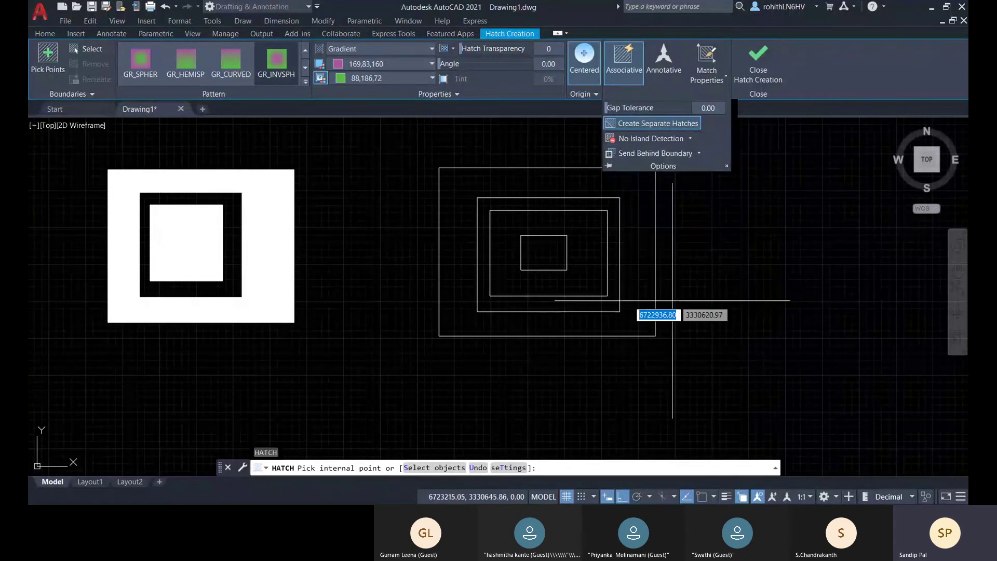
Step: Try picking internal points in and around the nested rectangles for the gradient hatch, and dismiss the boundary messages
click(610, 270)
click(303, 271)
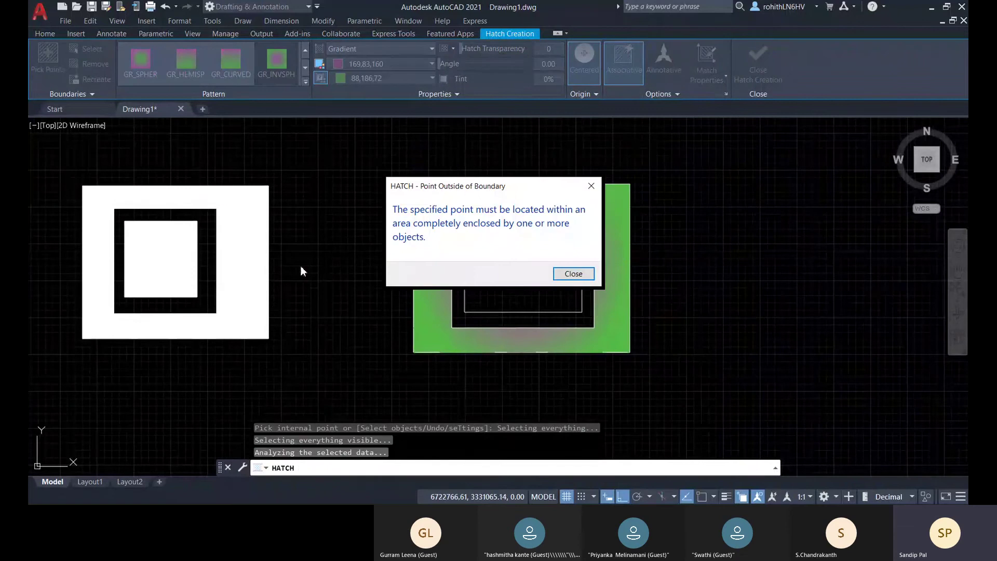
click(573, 274)
click(561, 263)
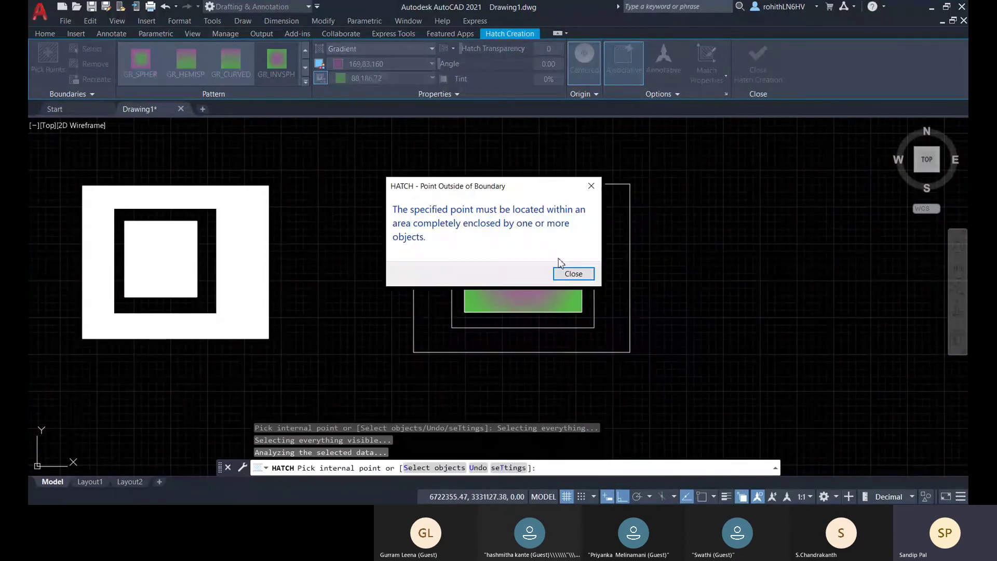
click(576, 275)
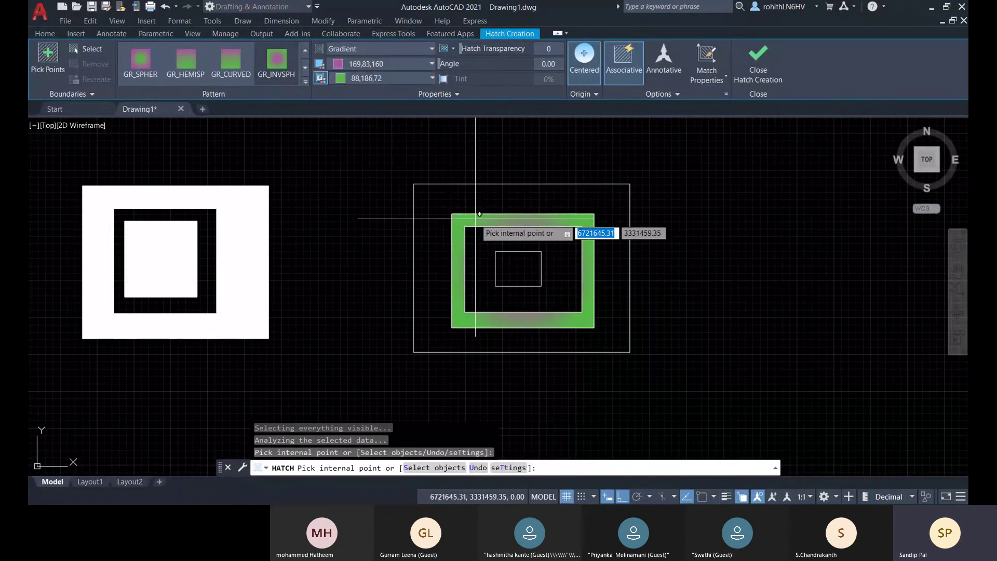
Step: Fill the innermost of the four nested rectangles with the gradient, inspect it up close, and end the hatch
scroll(457, 224, up, 3)
scroll(469, 226, down, 3)
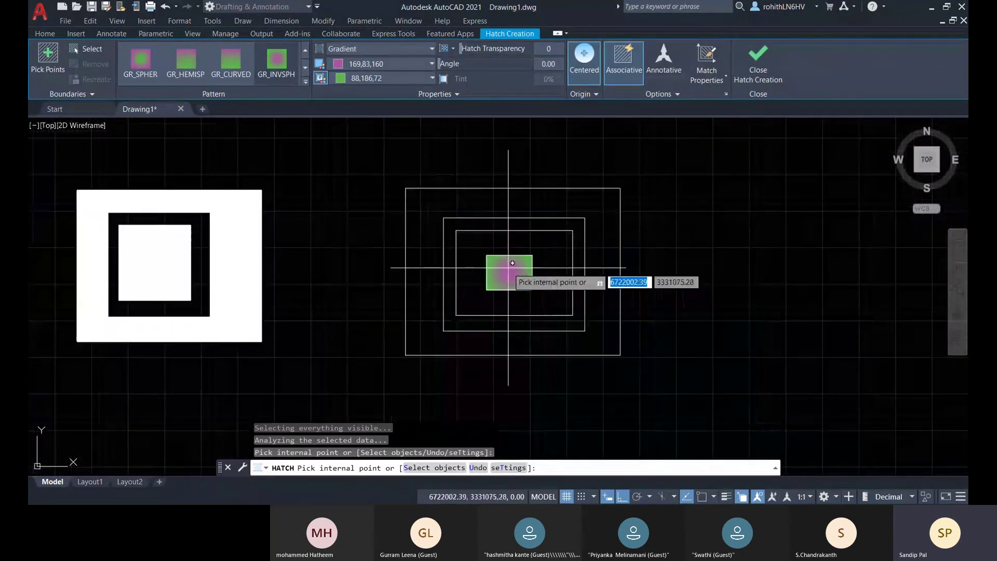
click(511, 278)
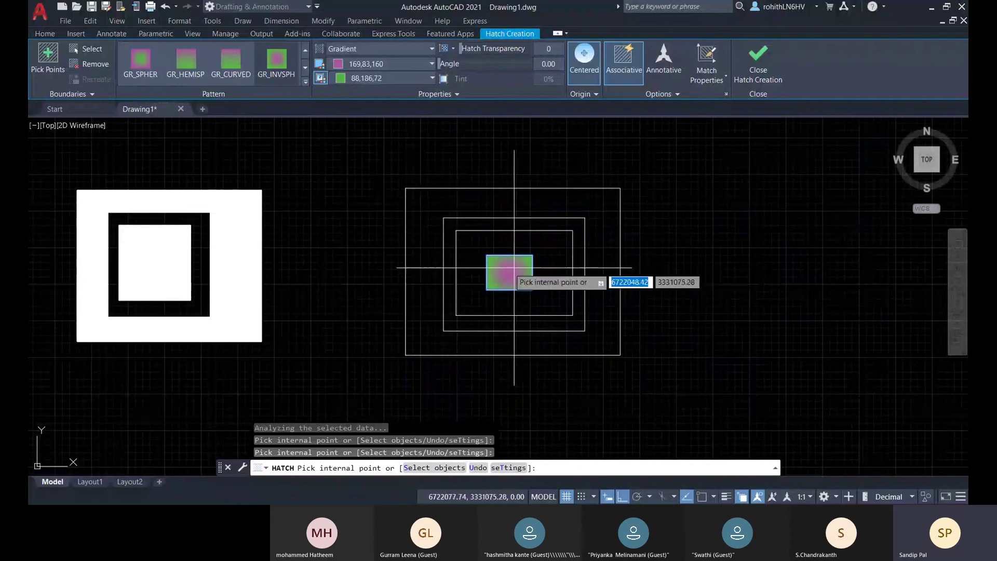
scroll(512, 270, up, 2)
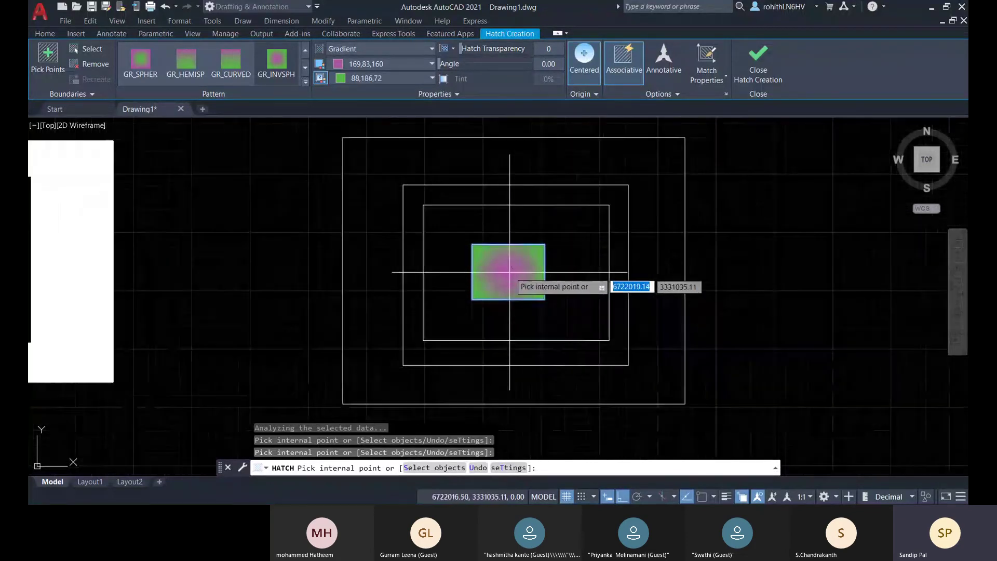
scroll(479, 250, up, 3)
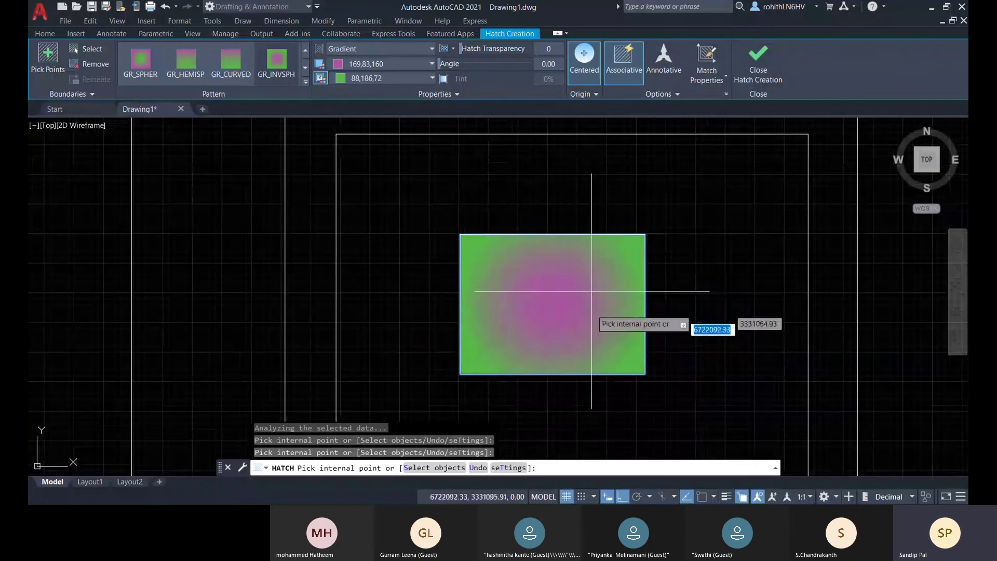
scroll(546, 270, down, 4)
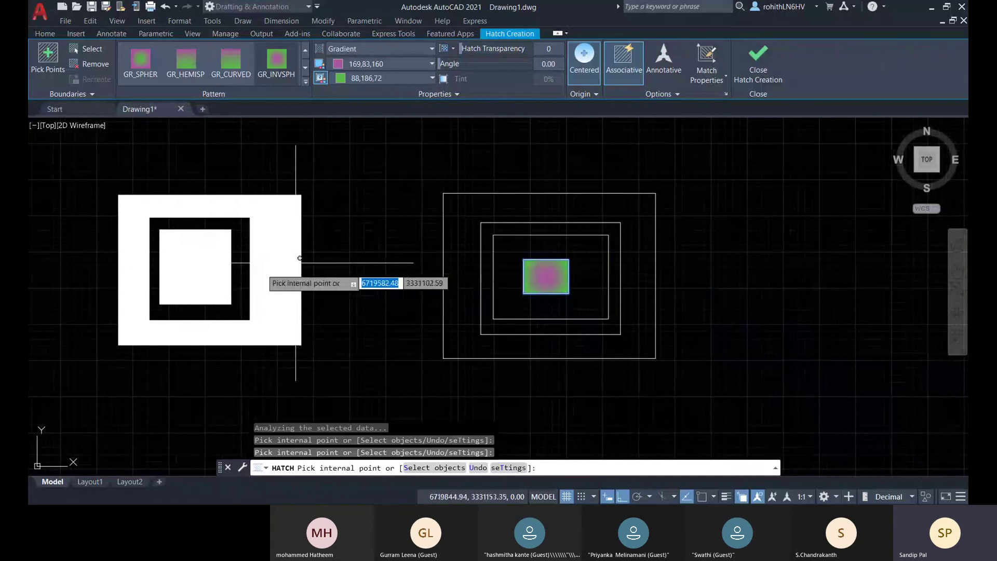
key(Escape)
key(Escape)
key(Escape)
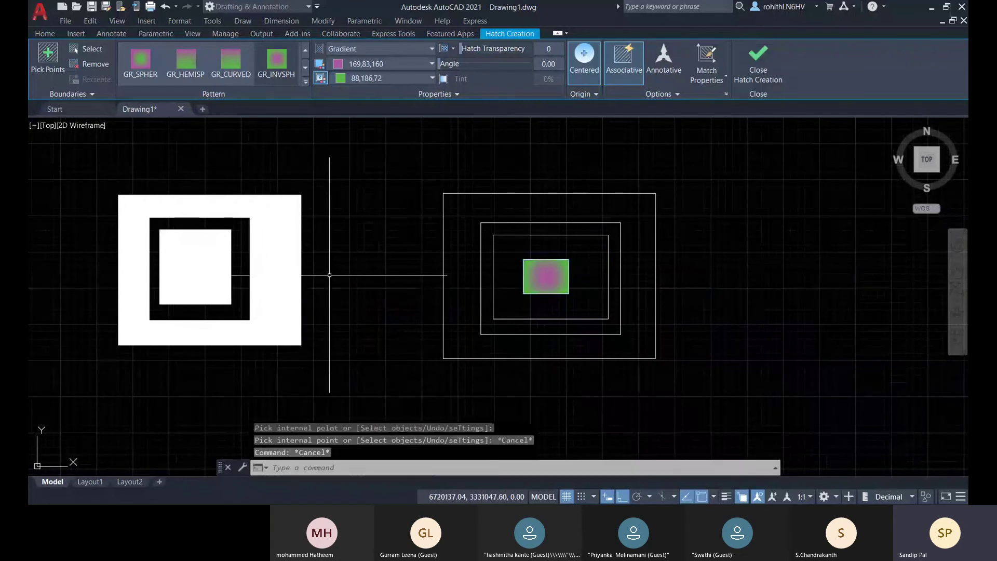
Step: Delete the hatched ellipses and the solid-filled set of rectangles, keeping only the nested rectangles with the gradient fill
middle_drag(366, 252, 366, 249)
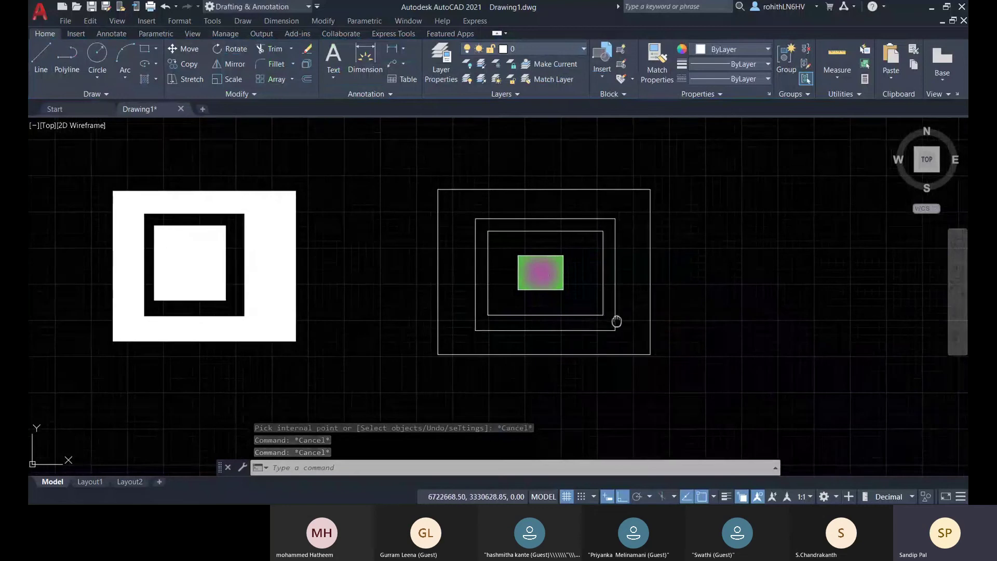
scroll(307, 307, down, 5)
click(188, 223)
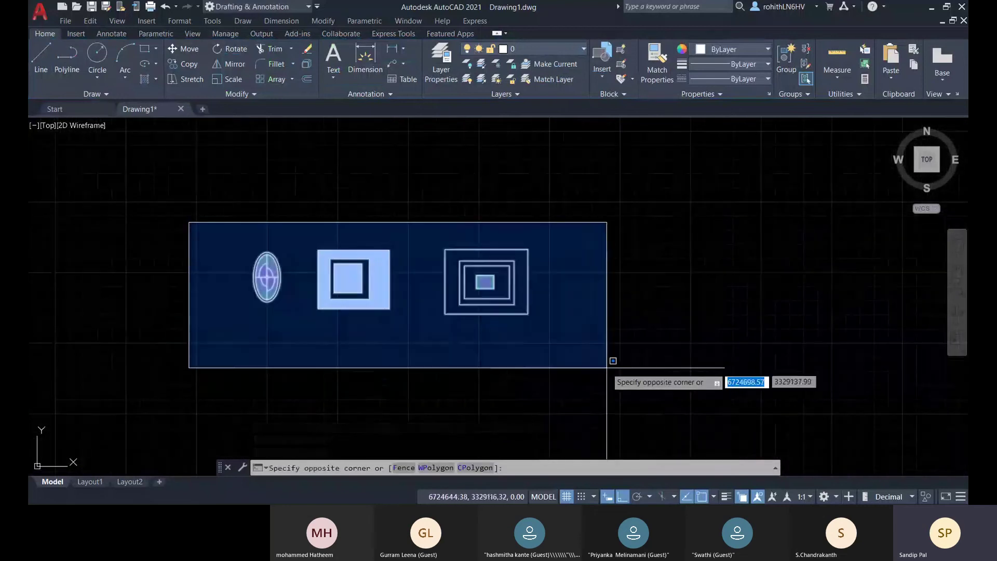
click(419, 341)
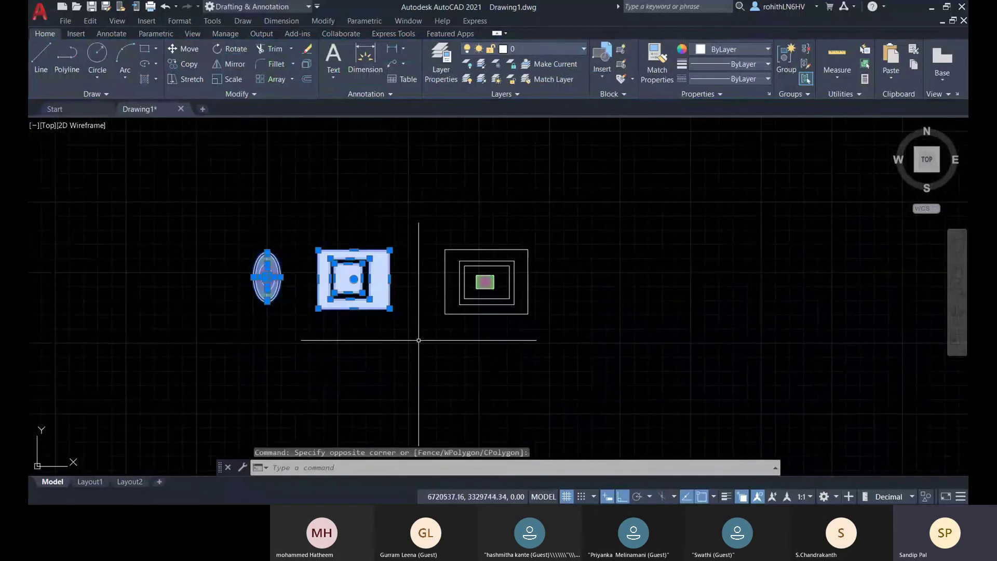
key(Delete)
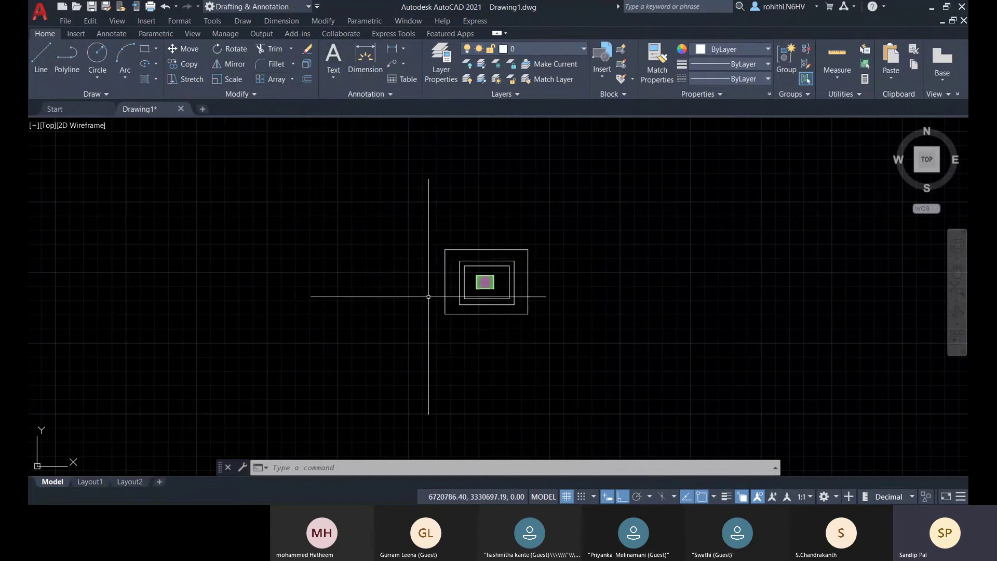
Step: Create a rectangular array of the four nested rectangles and their gradient fill with 4 columns and 3 rows
click(292, 80)
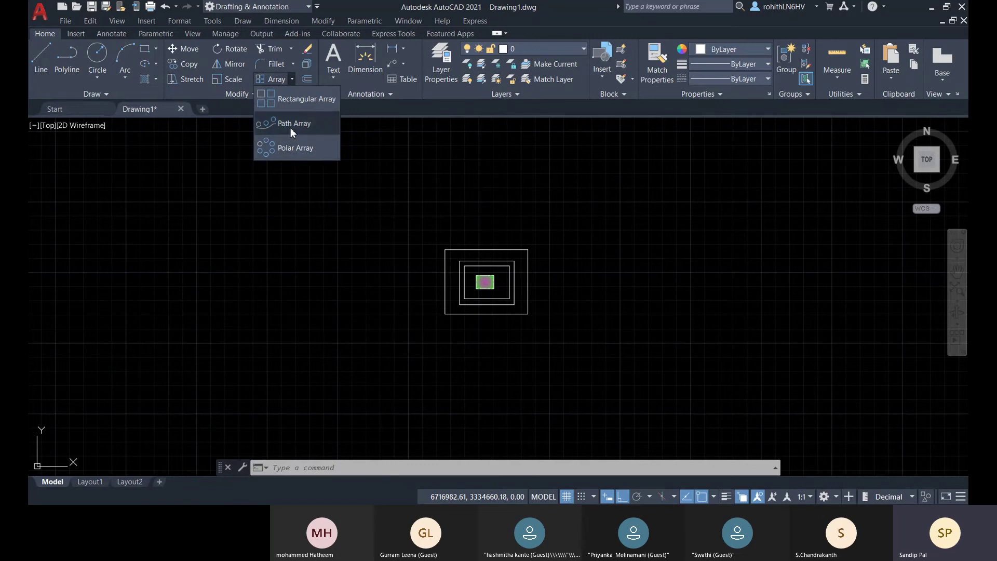
click(307, 99)
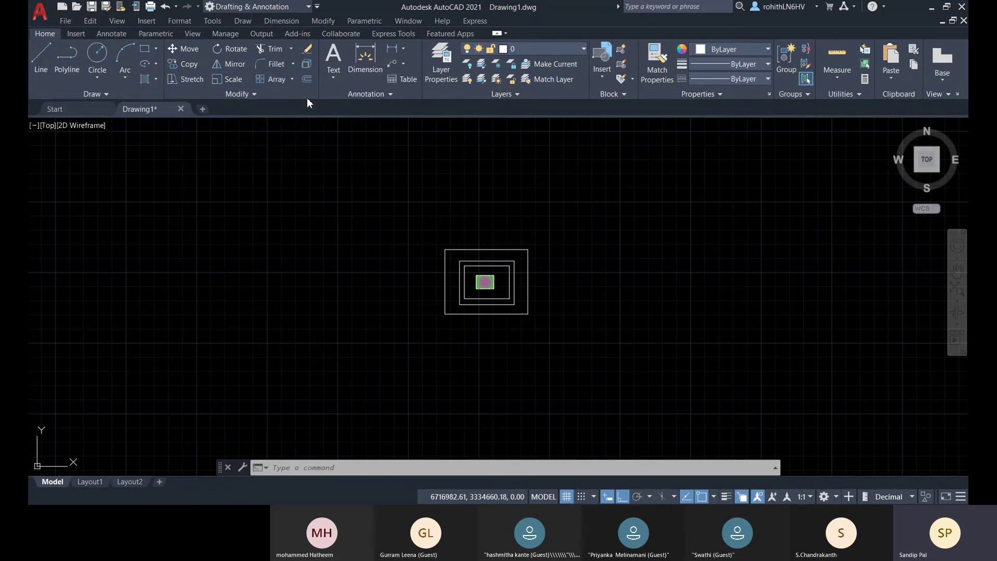
click(573, 329)
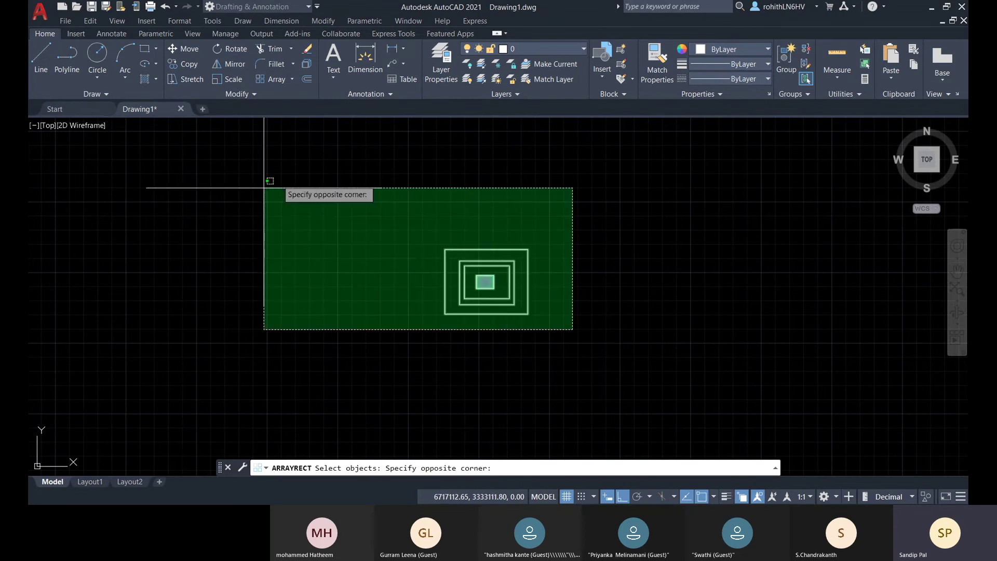
click(319, 172)
key(Return)
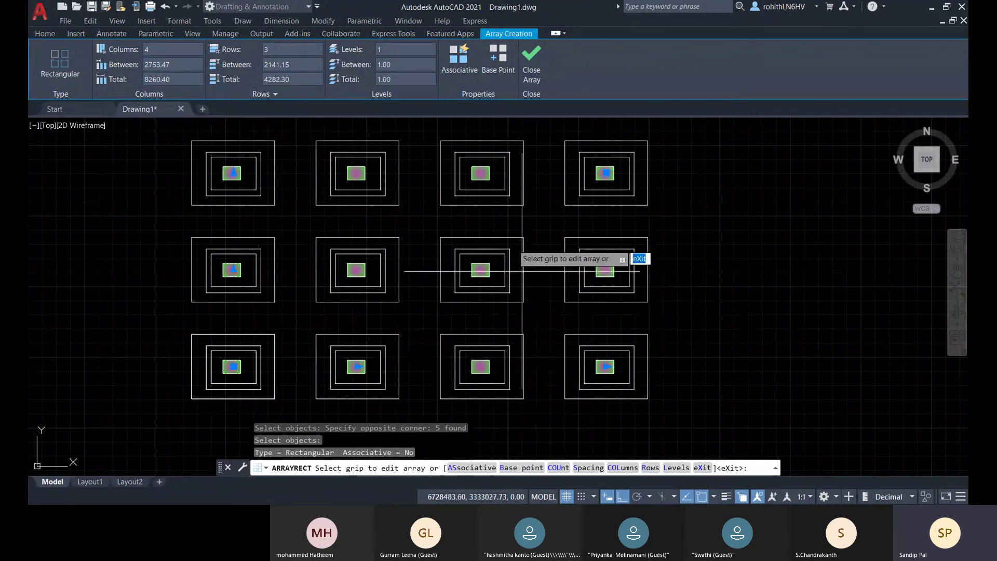
Step: Try stretching the array's column spacing from its grip, cancel the change, and exit the array command
middle_drag(326, 339, 431, 280)
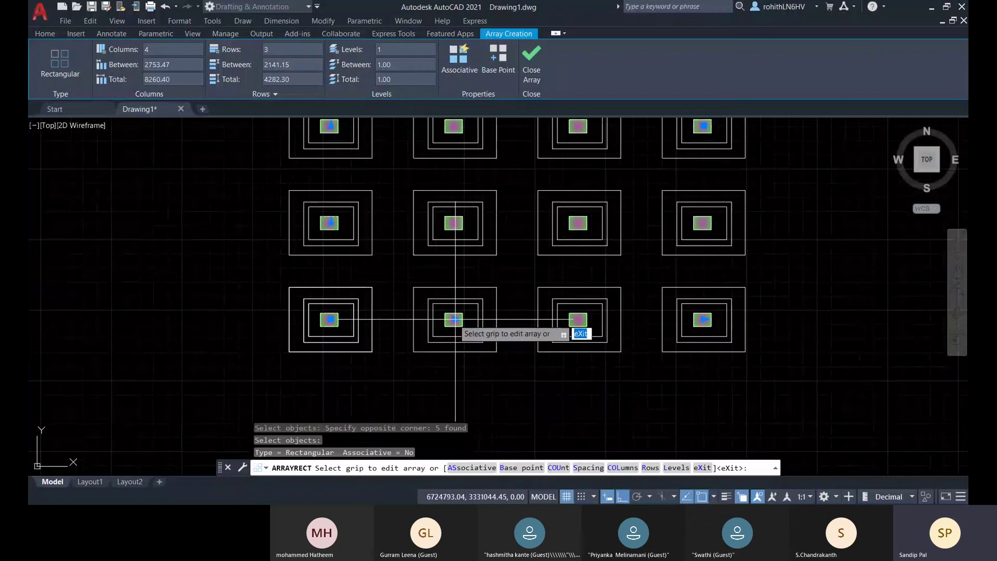
click(455, 319)
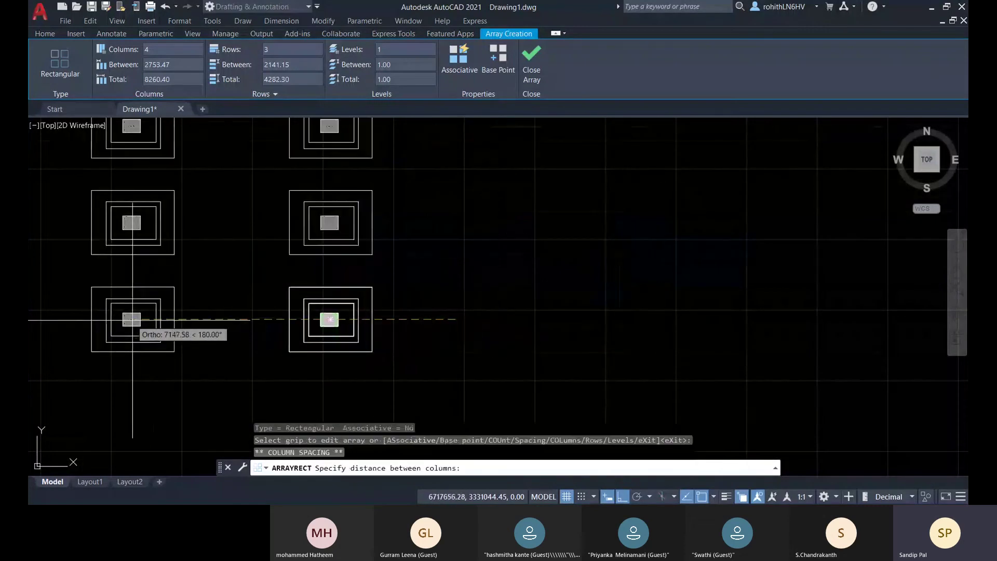
middle_drag(132, 319, 279, 357)
middle_drag(708, 351, 557, 330)
key(Escape)
Step: Select individual objects in the non-associative array to check whether its copies are separate, and clear the selection
click(537, 248)
click(537, 248)
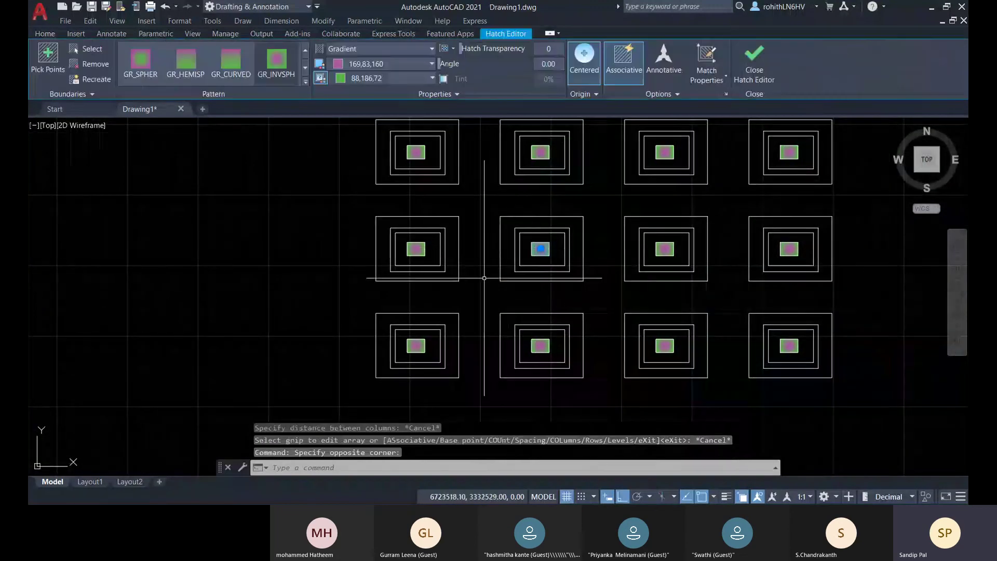
middle_drag(557, 271, 512, 279)
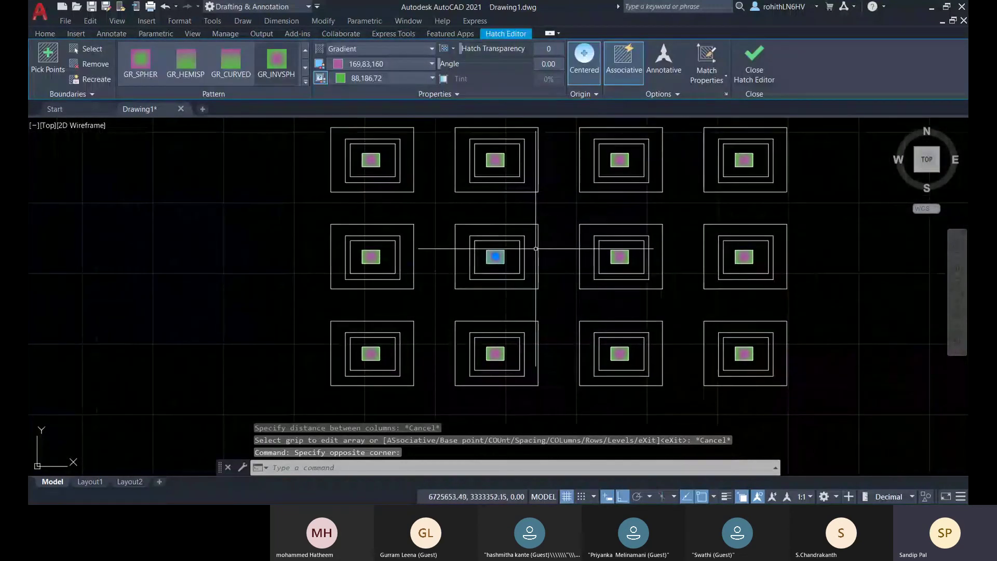
scroll(535, 257, down, 3)
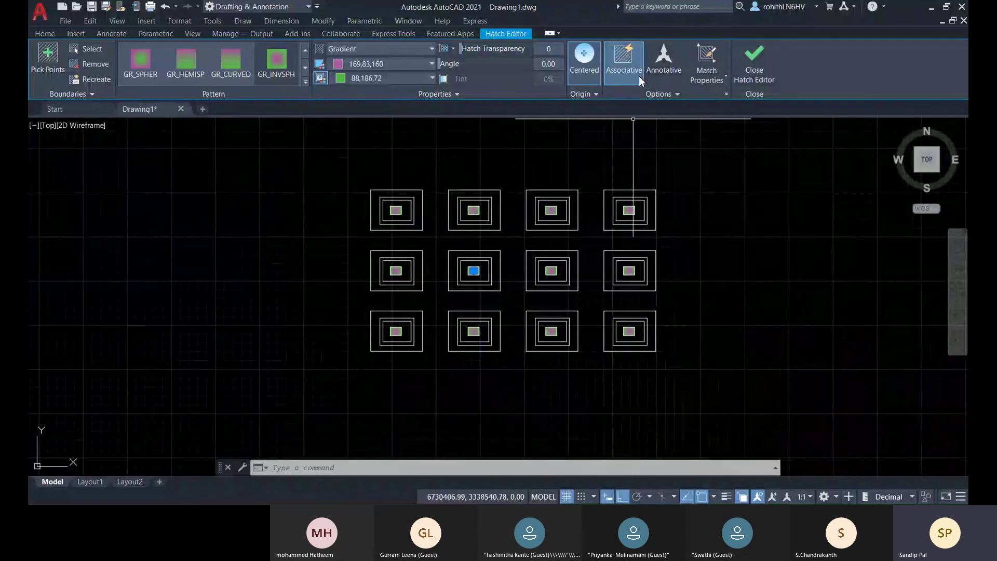
key(Escape)
key(Escape)
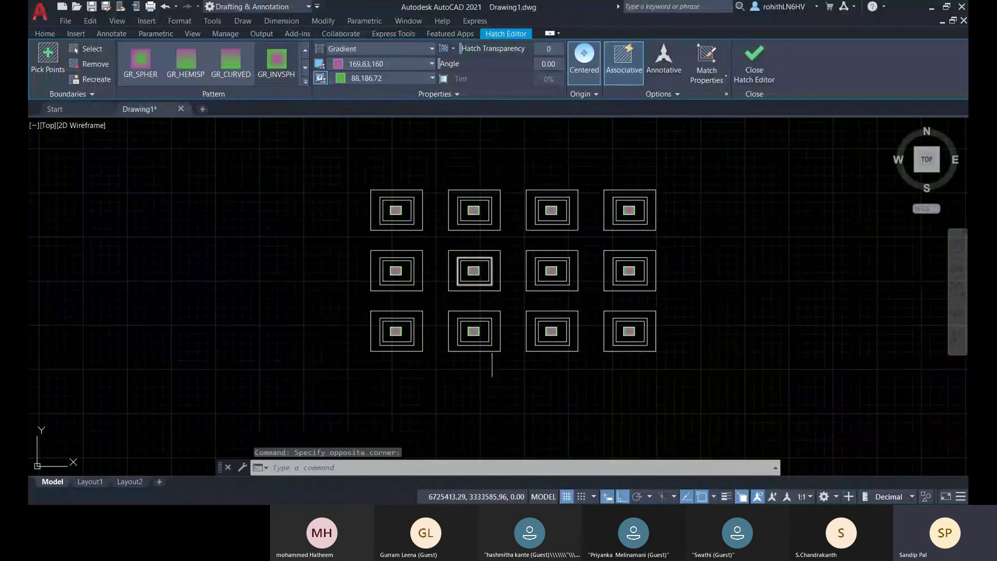
click(499, 207)
key(Escape)
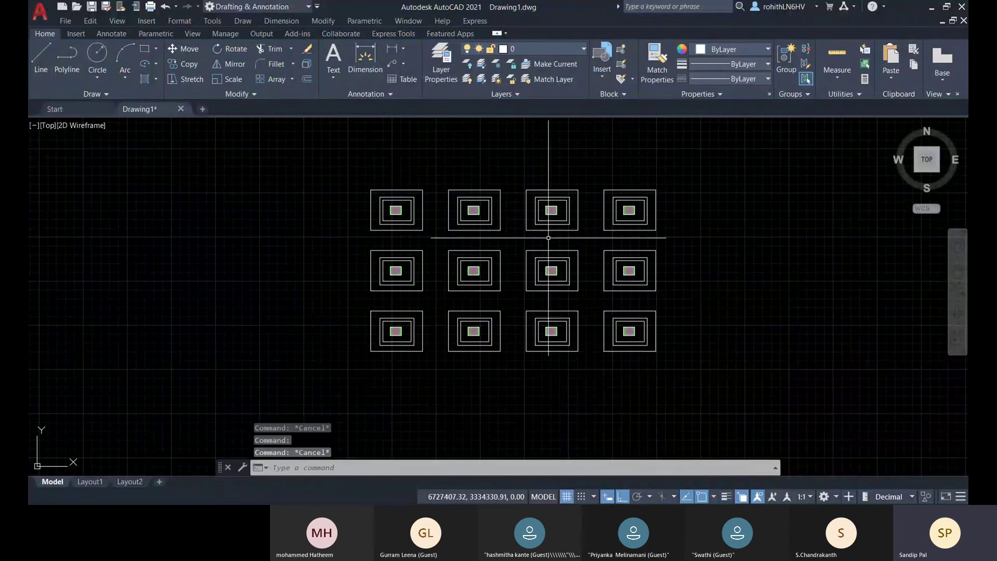
Step: Undo the rectangular array of the nested rectangles
key(ctrl+z)
key(ctrl+z)
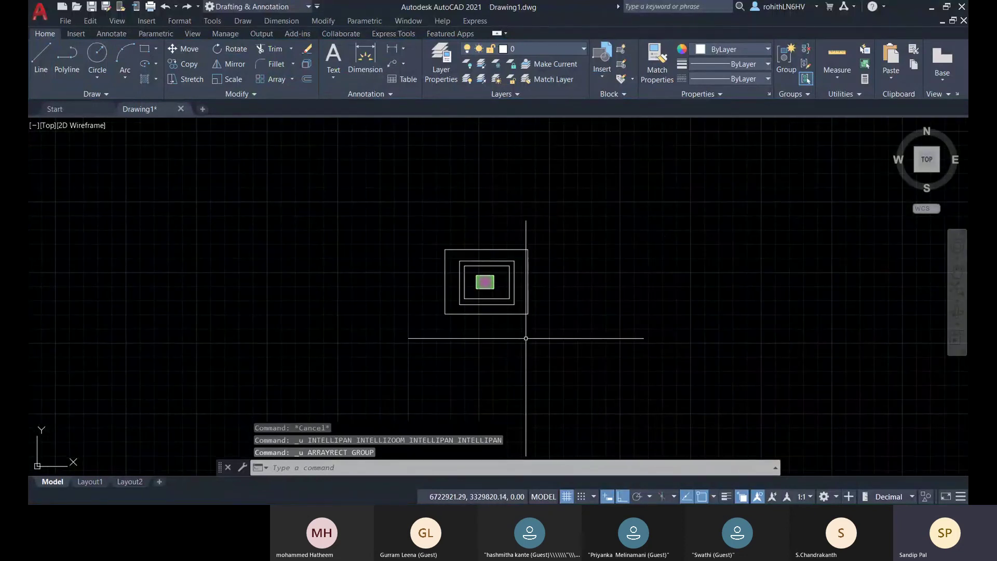
Step: Create a new rectangular array of the nested rectangles with 4 columns and 3 rows, and turn on the Associative option
scroll(526, 339, down, 2)
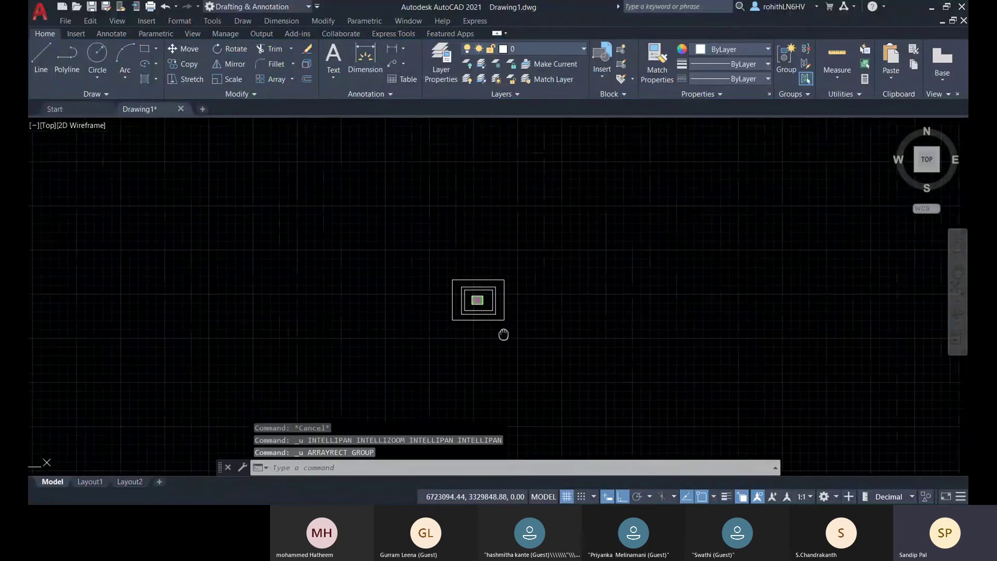
click(278, 81)
click(512, 391)
click(381, 267)
key(Return)
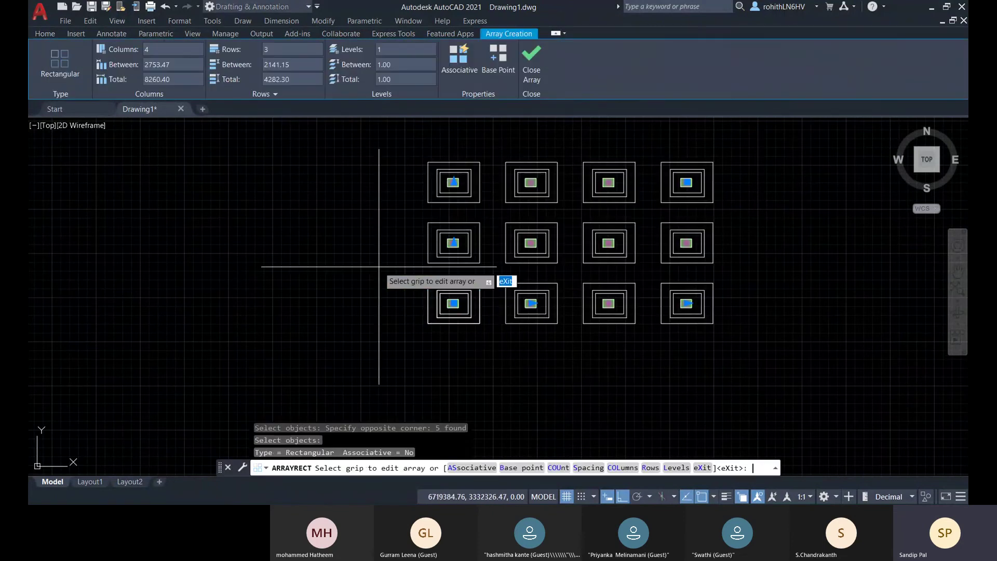
click(459, 67)
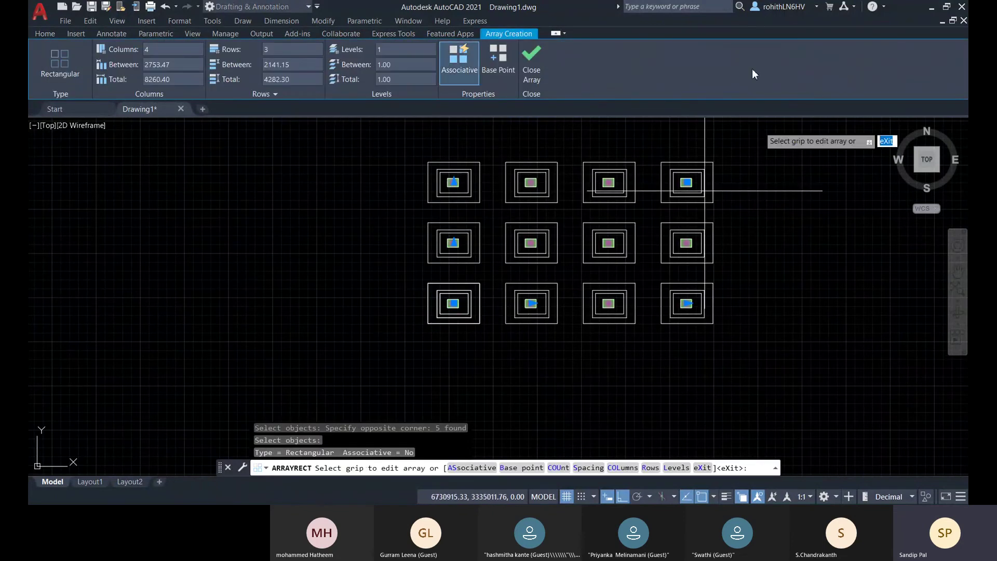
middle_drag(425, 262, 330, 308)
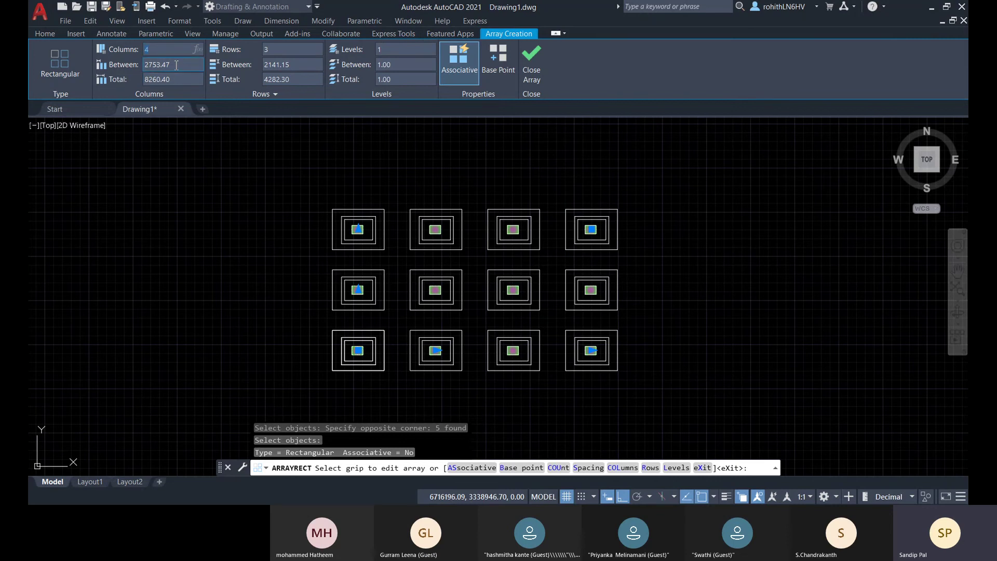
Step: Set the array's column spacing to 2000 and its row spacing to 3000
key(BackSpace)
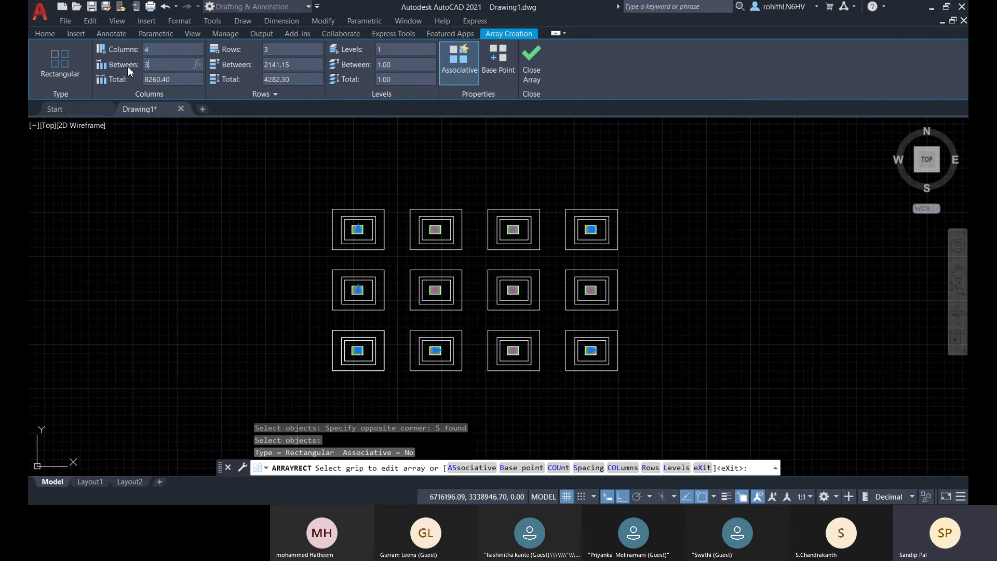
text(2000)
key(Return)
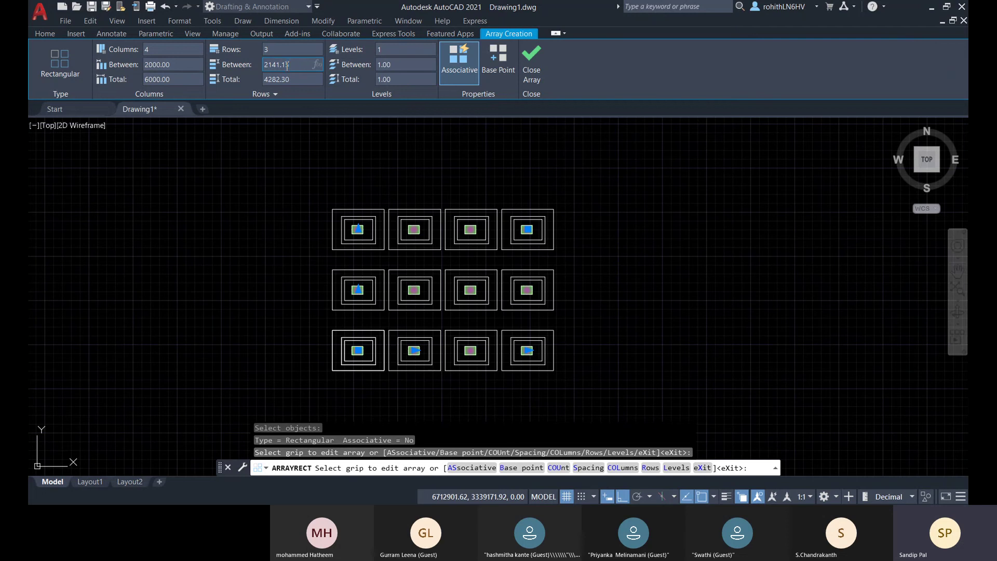
text(3000)
key(Return)
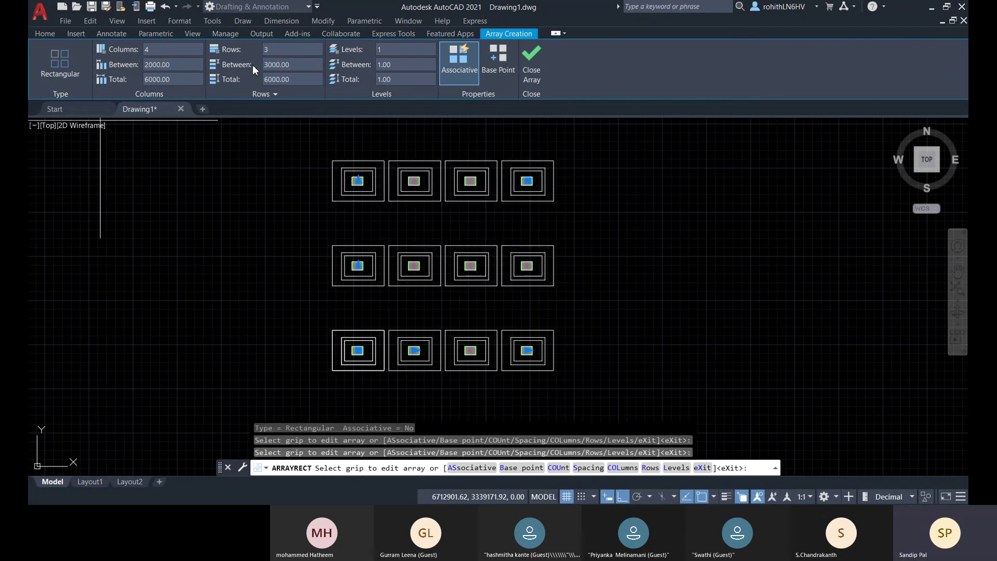
Step: Set the array's base point at the centre of the item in the last column of the top row, and finish the array
middle_drag(626, 330, 613, 345)
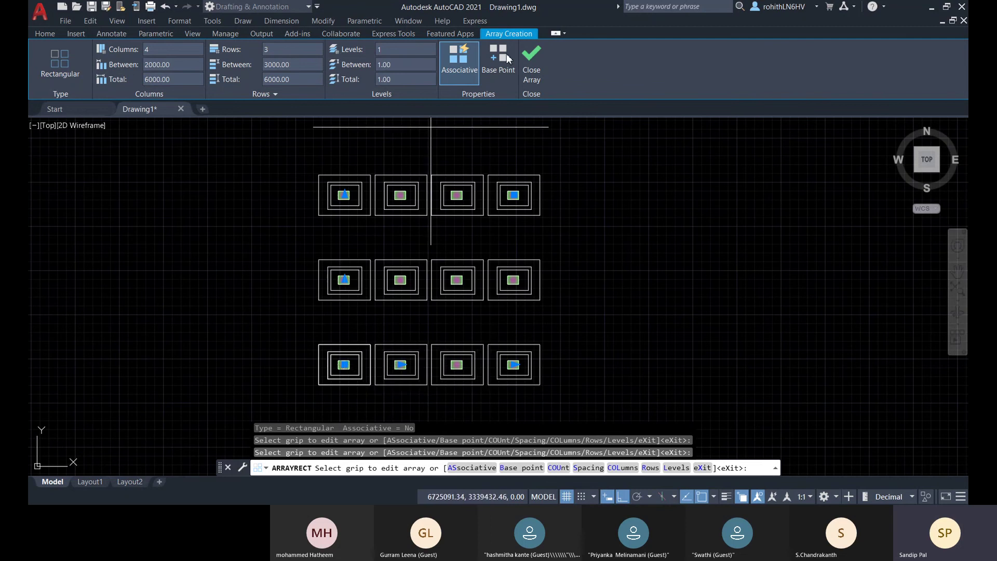
click(496, 69)
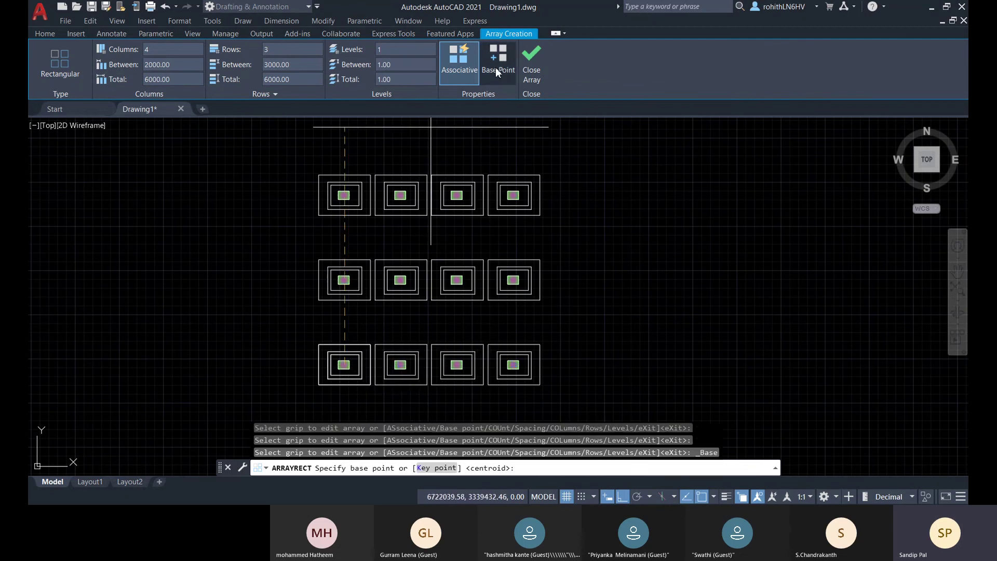
click(513, 195)
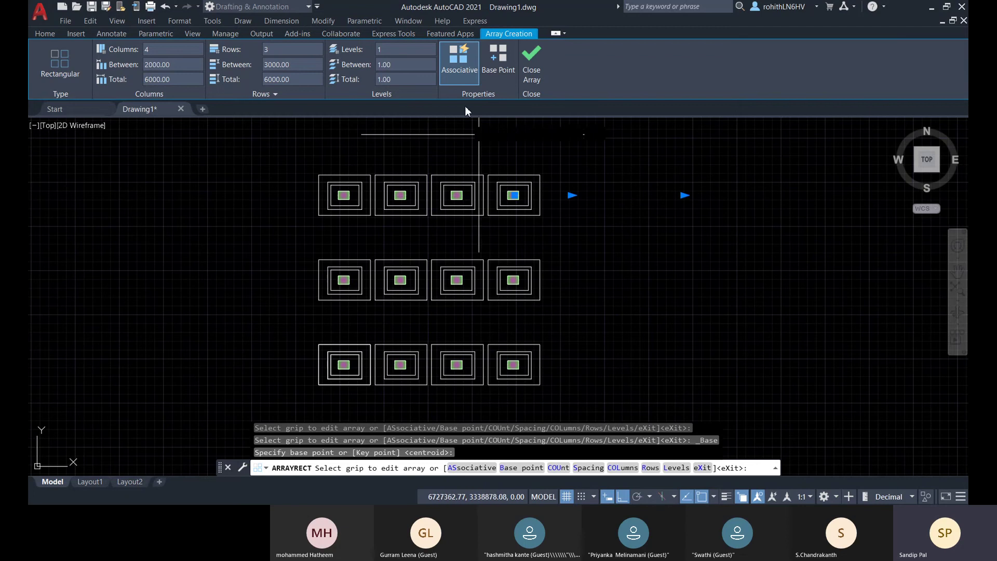
click(533, 68)
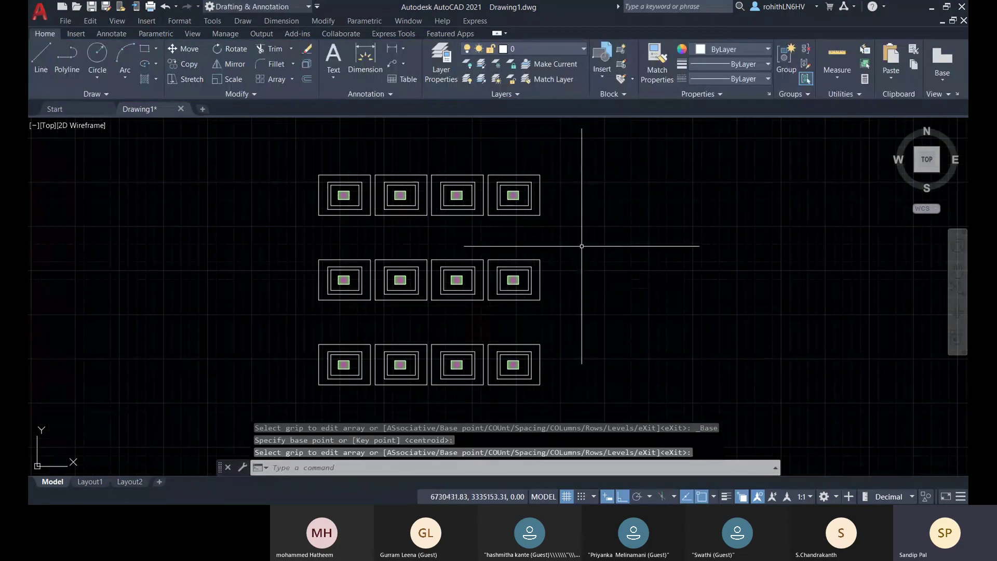
Step: Select the associative array and move it horizontally toward the ellipse by its base grip
click(540, 195)
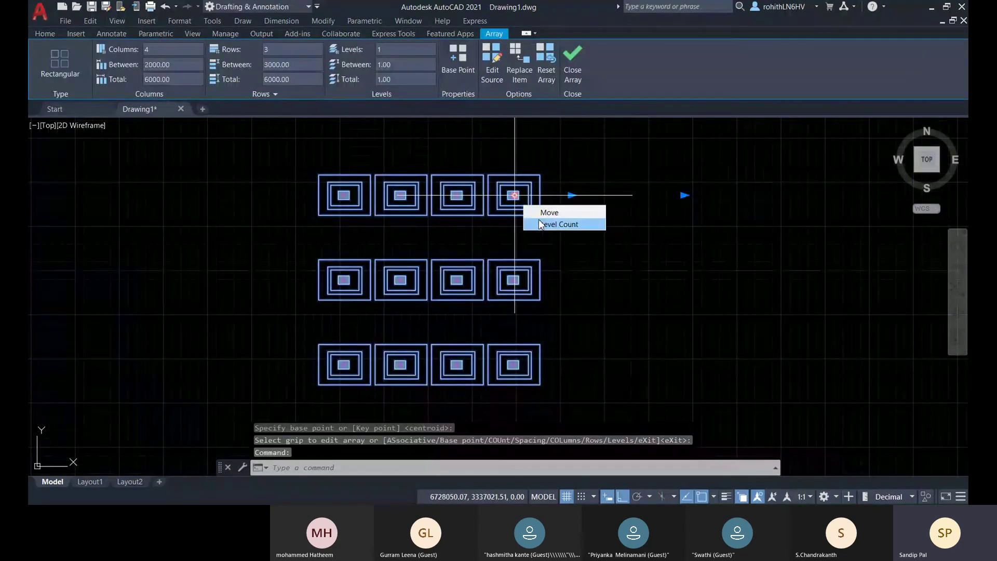
click(515, 196)
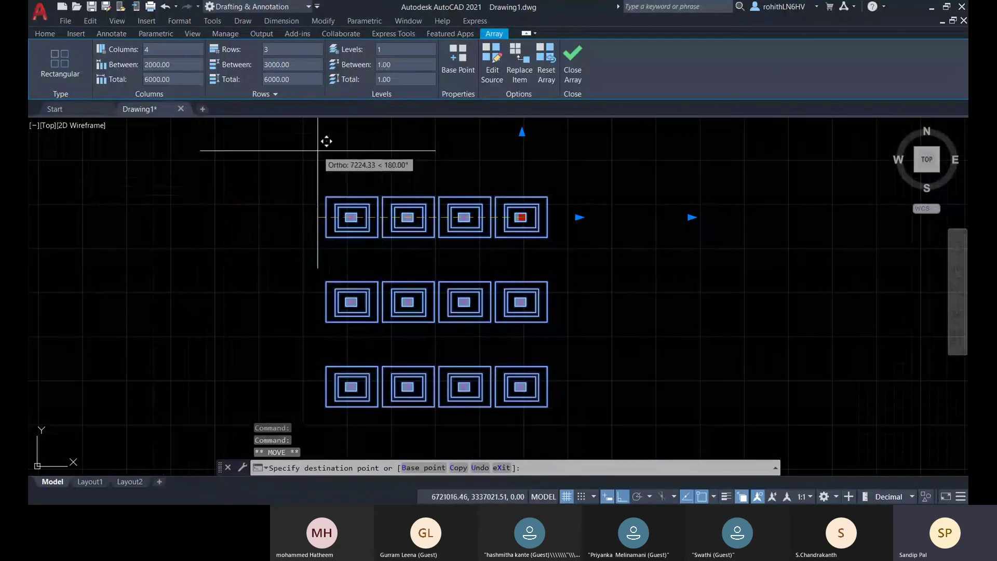
middle_drag(294, 134, 382, 203)
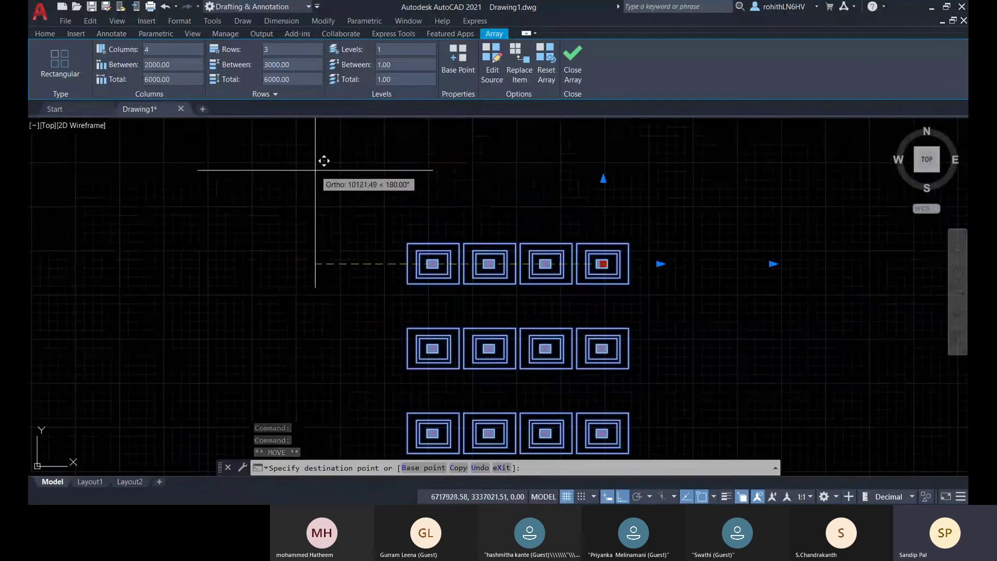
click(329, 221)
Step: Try the row spacing grip, cancel it, and stretch the array's column spacing to about 5444 with the column spacing grip
middle_drag(413, 334, 463, 268)
middle_drag(397, 244, 397, 292)
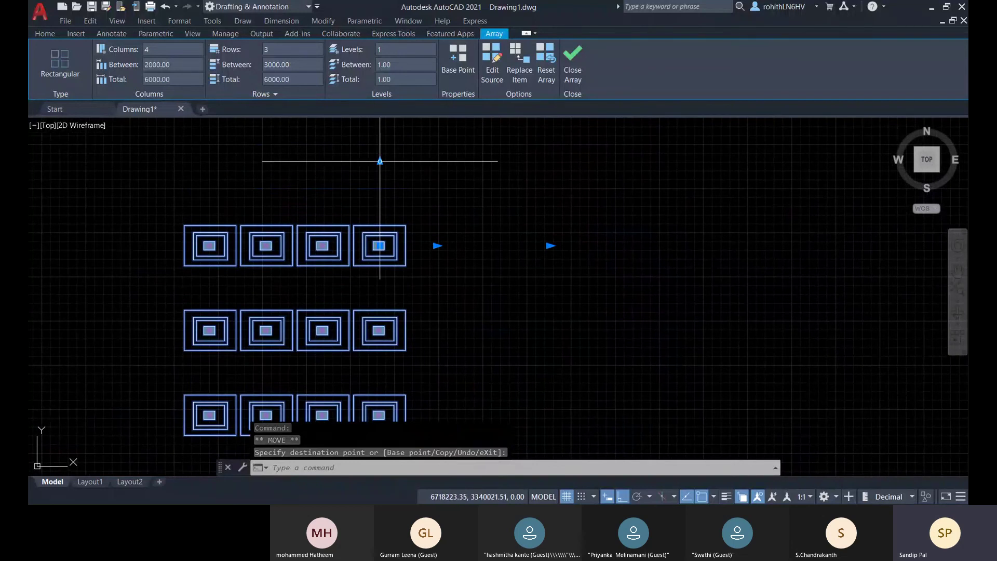
click(380, 161)
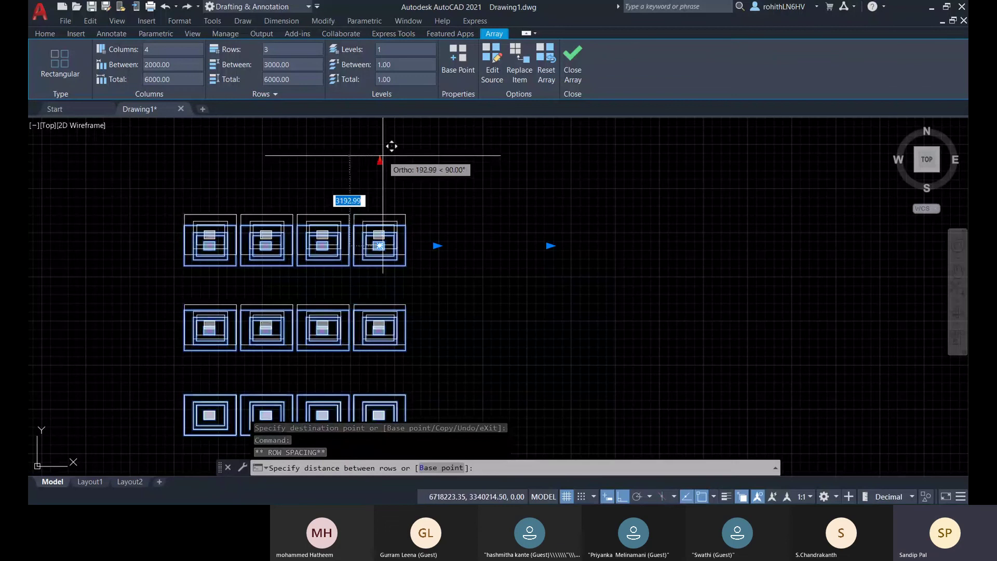
key(Escape)
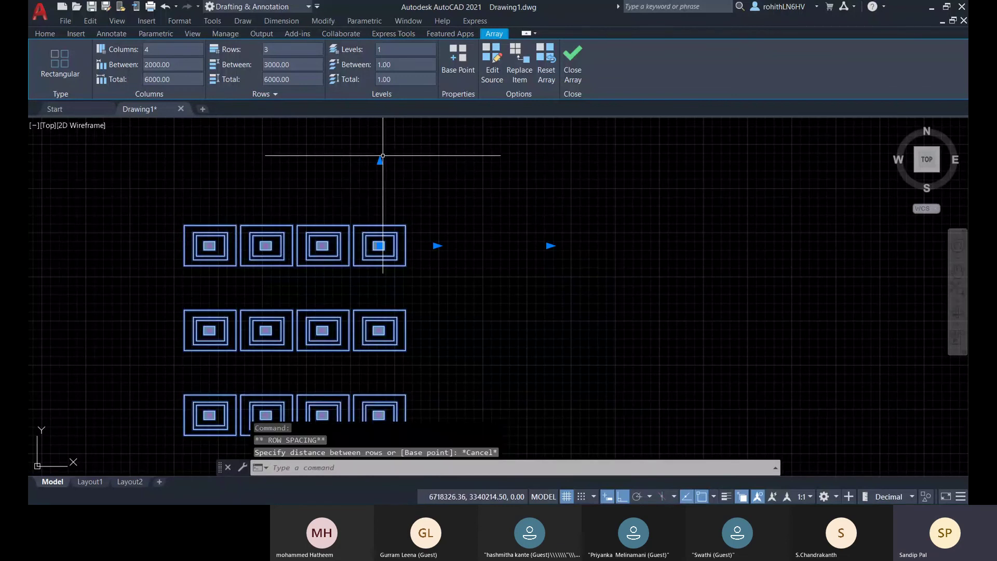
click(438, 246)
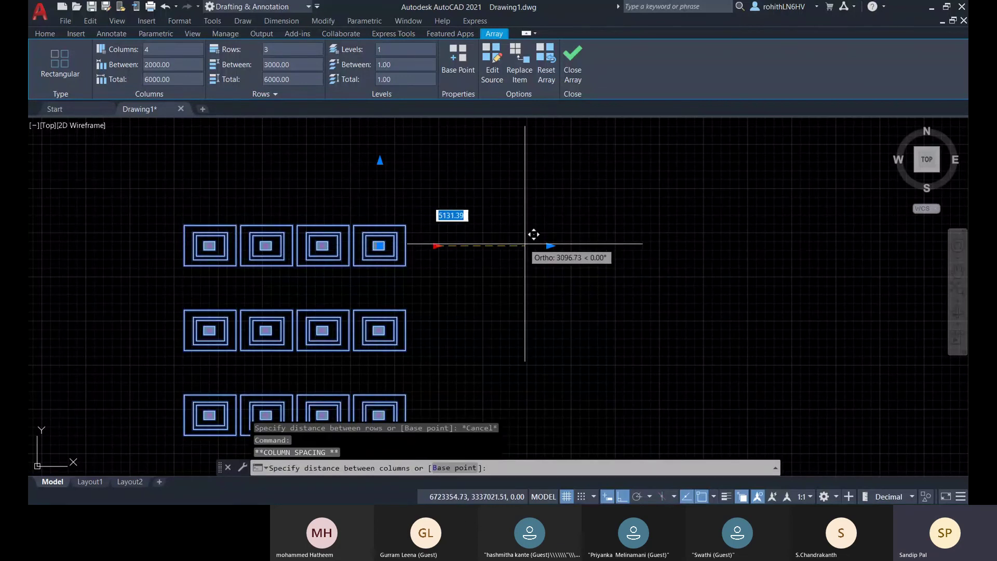
middle_drag(540, 235, 534, 219)
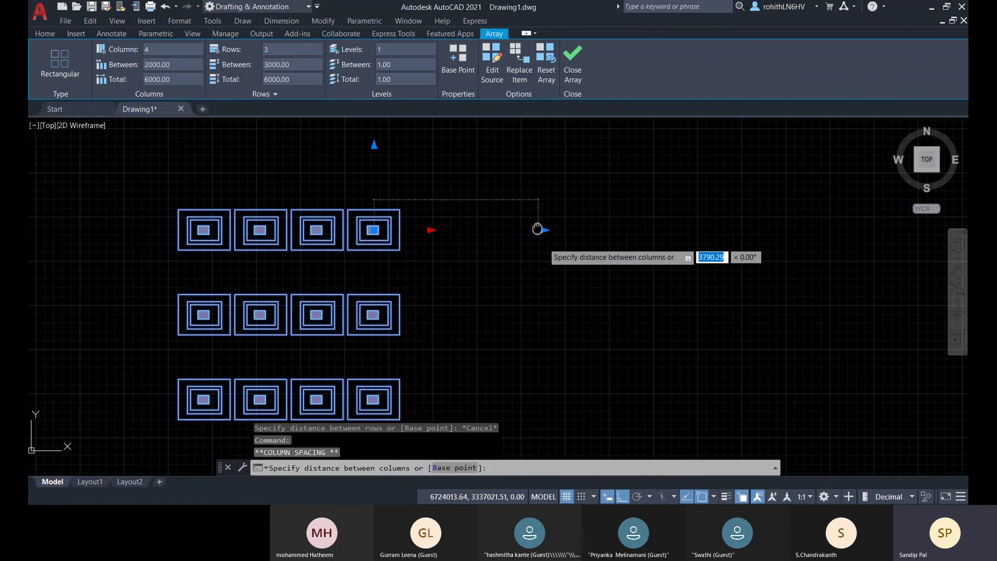
click(506, 223)
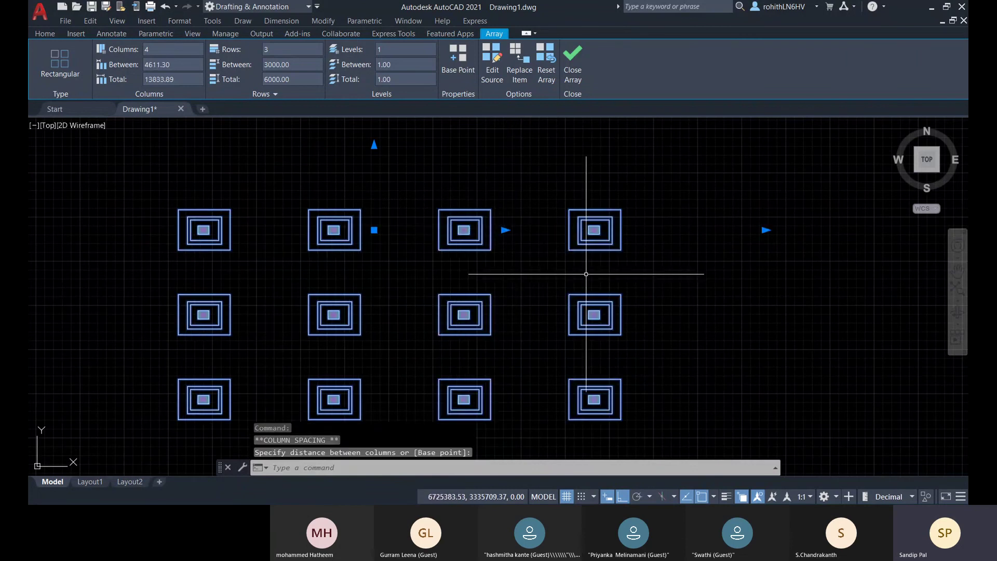
mouse_move(586, 274)
middle_down()
mouse_move(501, 278)
mouse_move(308, 216)
middle_up()
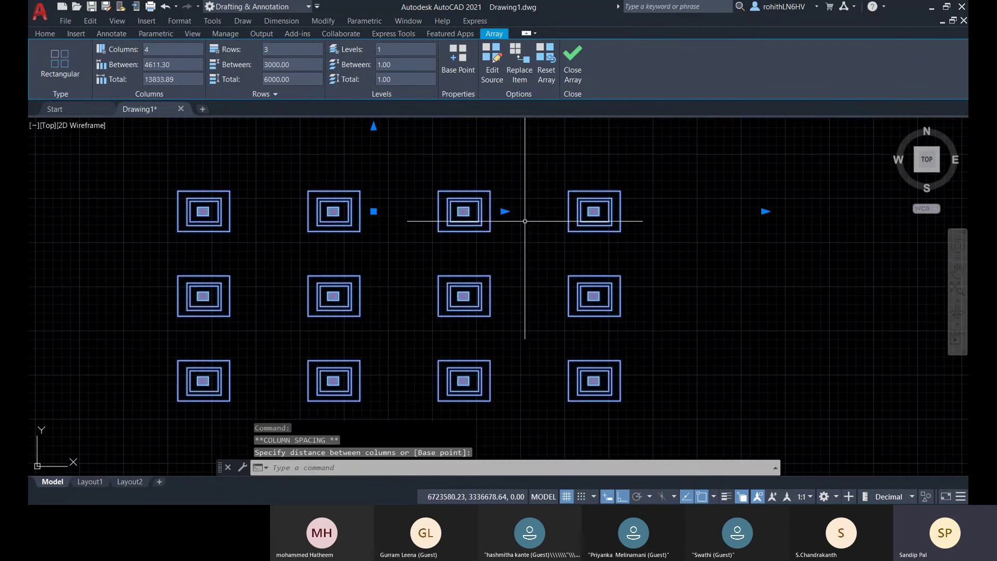
click(505, 211)
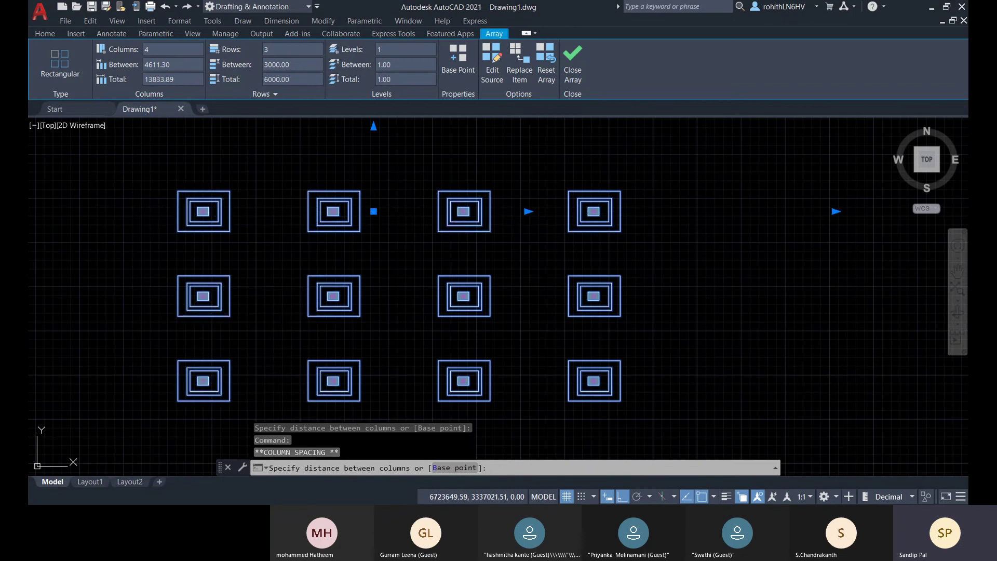
click(516, 214)
Step: Reduce the array to 2 columns with its column count grip and clear the selection
click(836, 212)
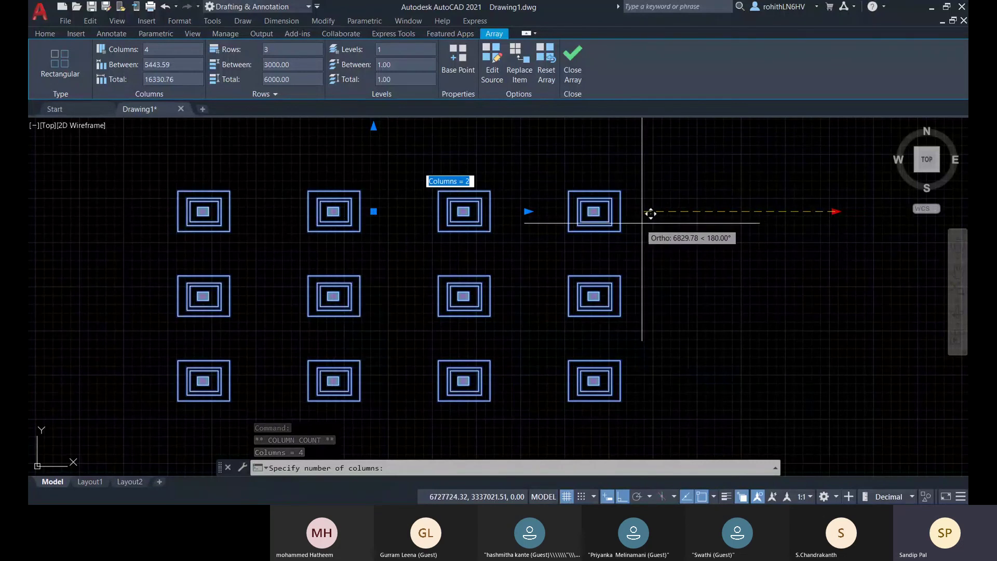
click(544, 224)
scroll(463, 278, down, 4)
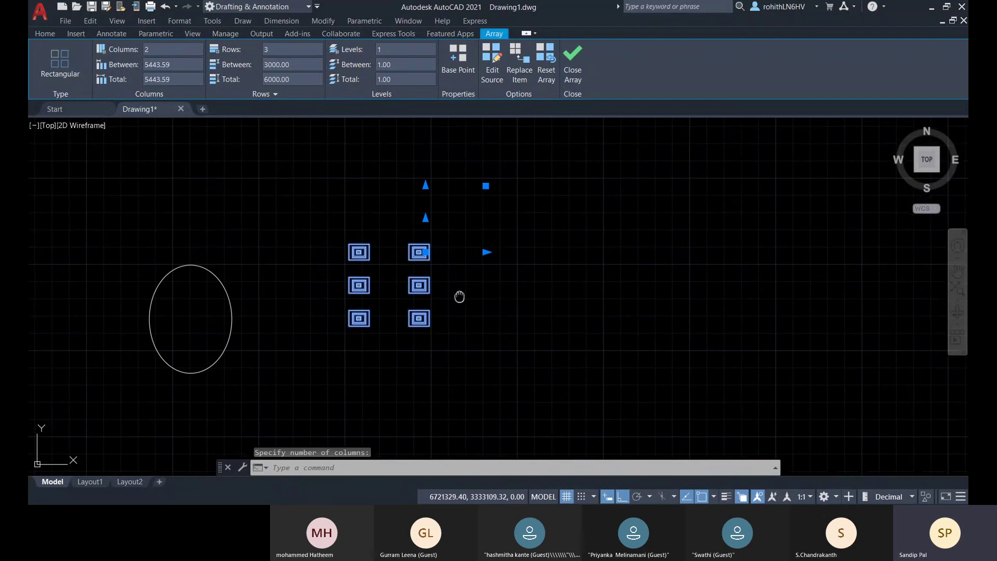
middle_drag(459, 297, 466, 287)
key(Escape)
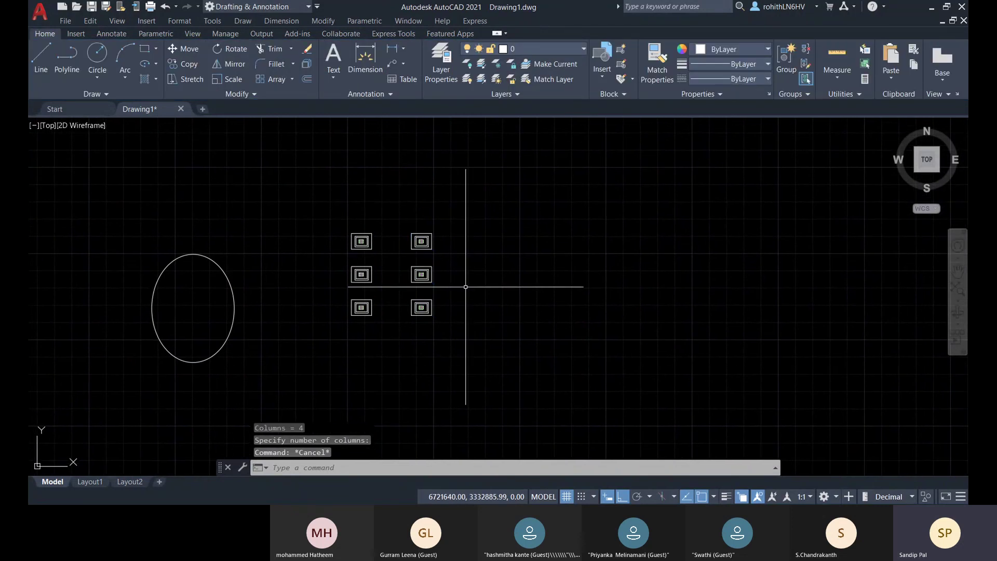
Step: Select the associative array by window and by a single item to check whether it acts as one object, and clear the selection
click(438, 314)
click(342, 222)
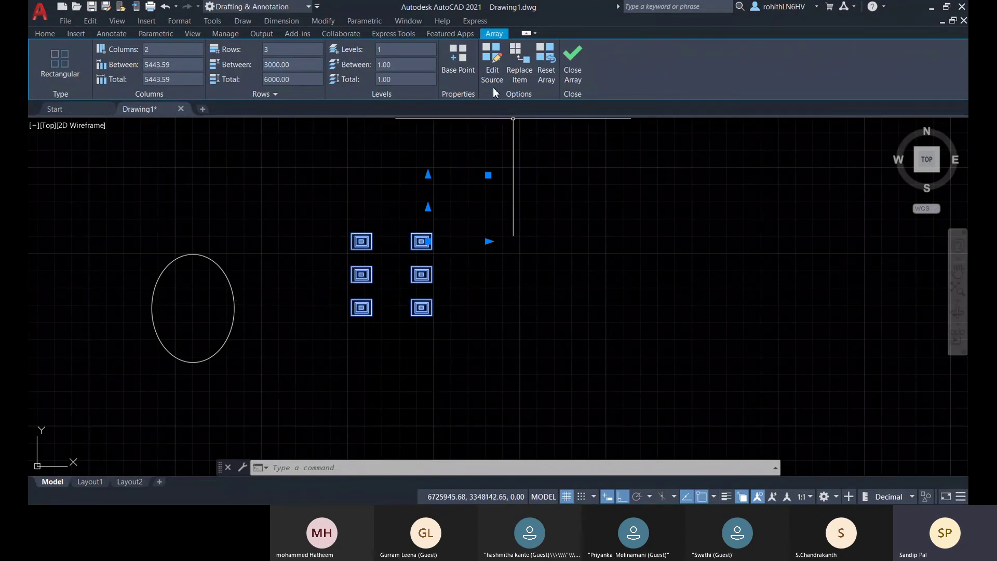
key(Escape)
key(Escape)
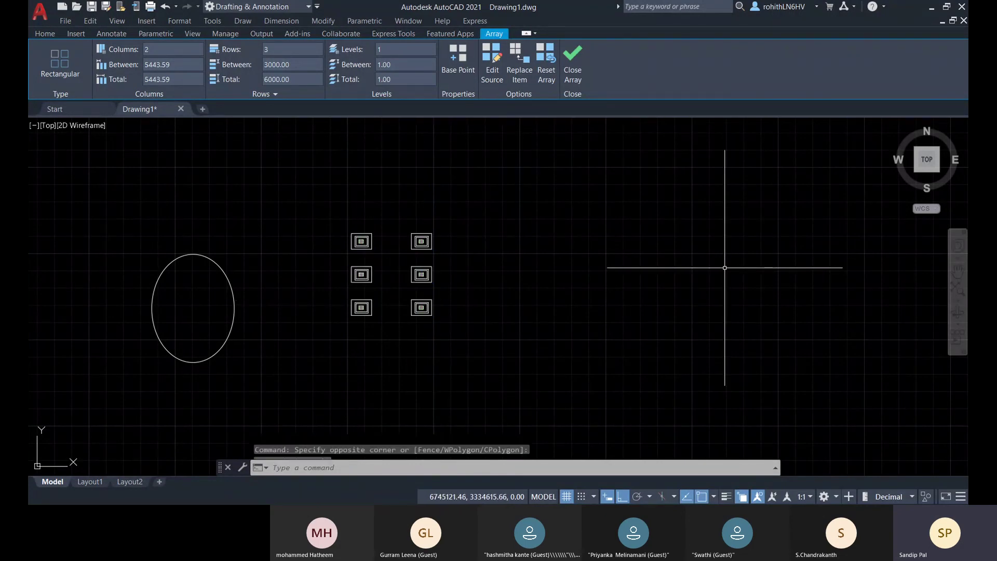
scroll(363, 267, up, 3)
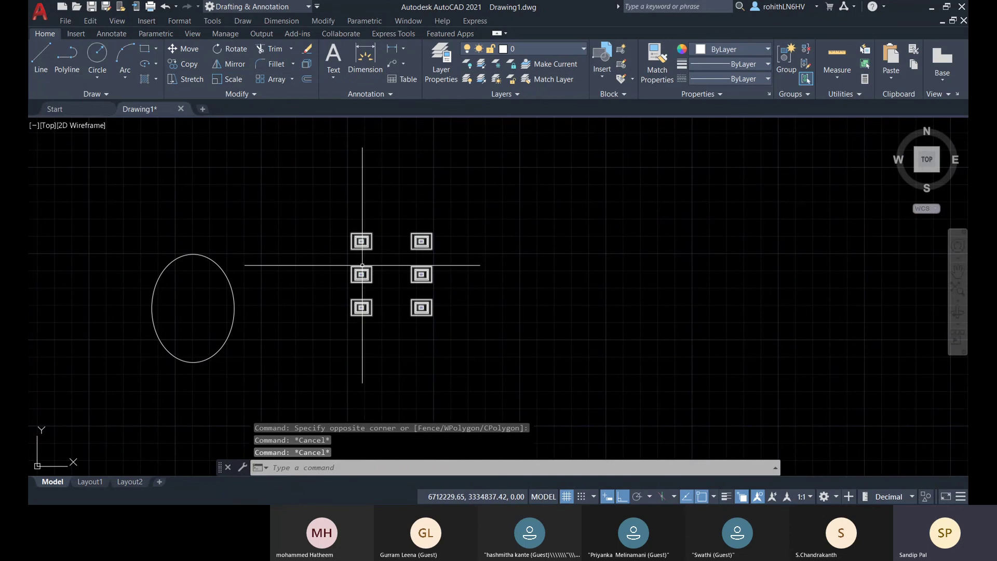
click(348, 268)
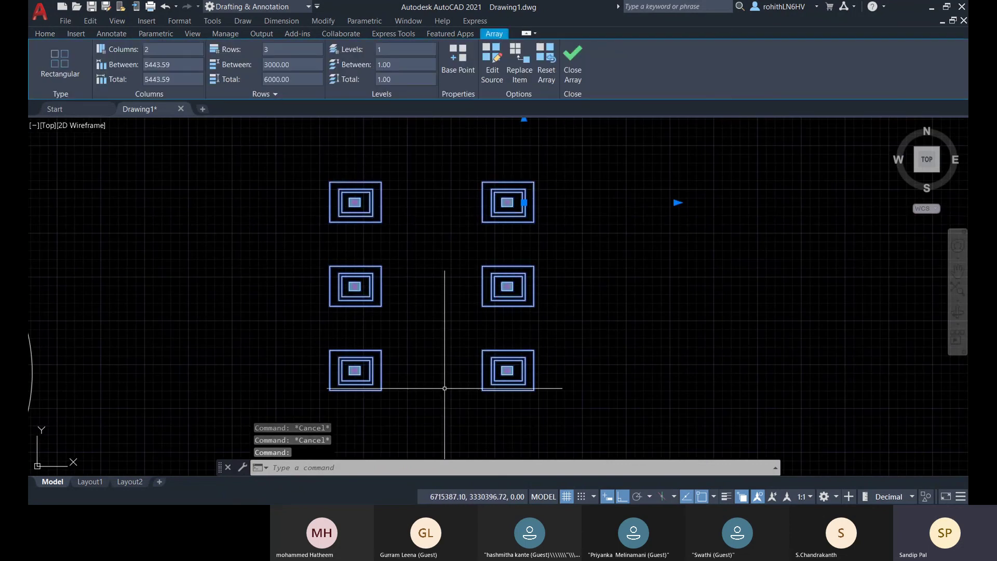
scroll(381, 379, up, 3)
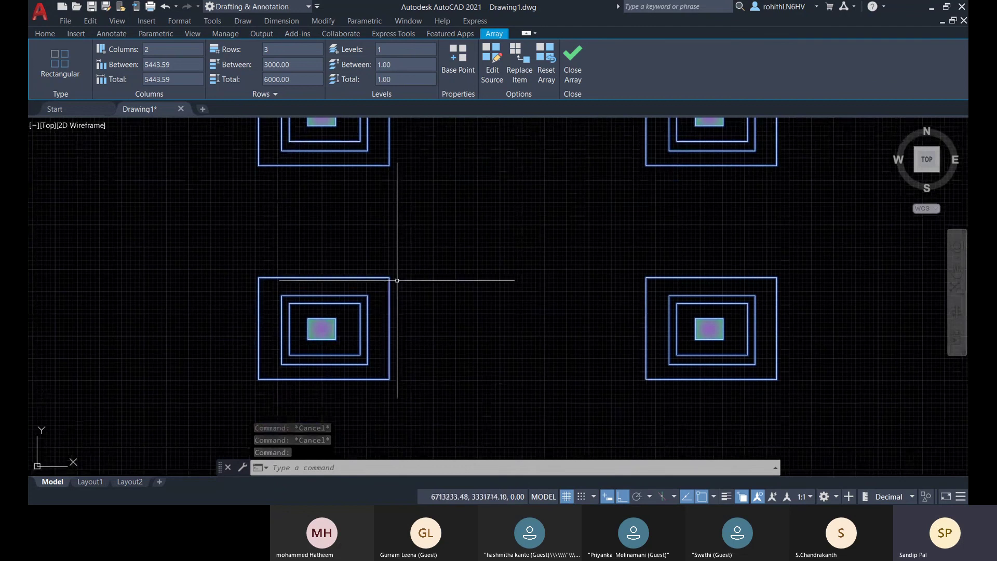
scroll(397, 280, down, 6)
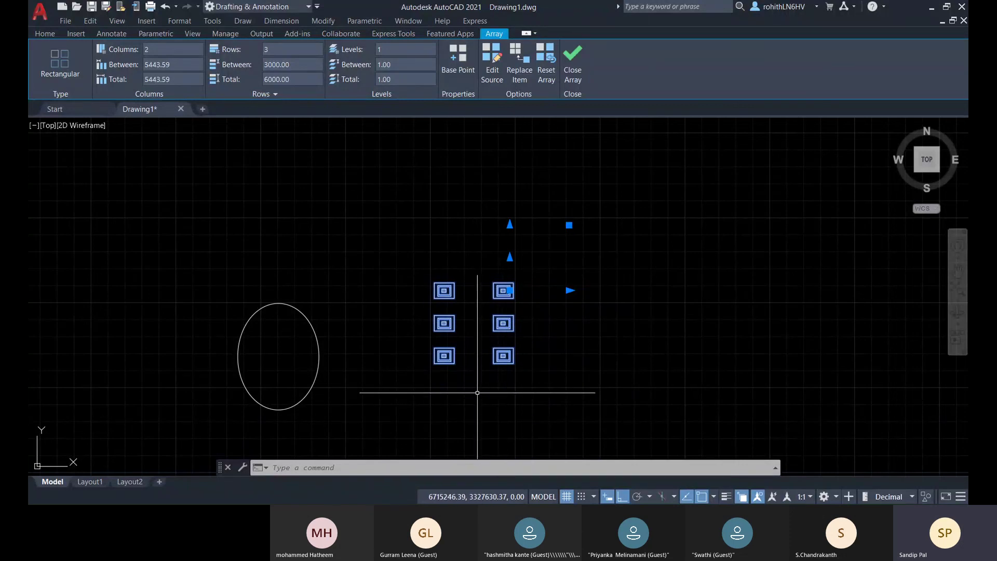
key(Escape)
key(Escape)
Step: Explode the associative array of nested rectangles into separate objects
click(535, 396)
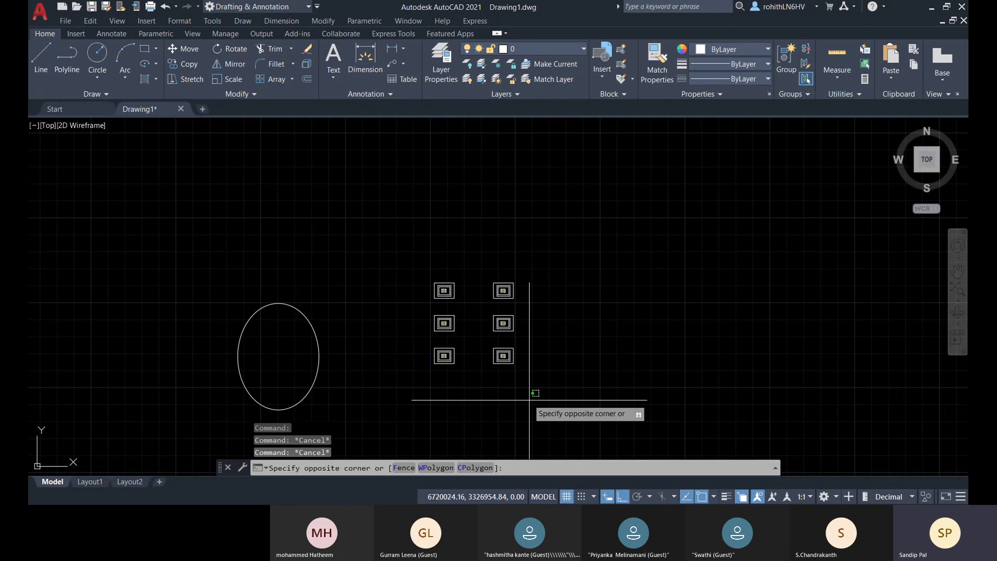
click(412, 252)
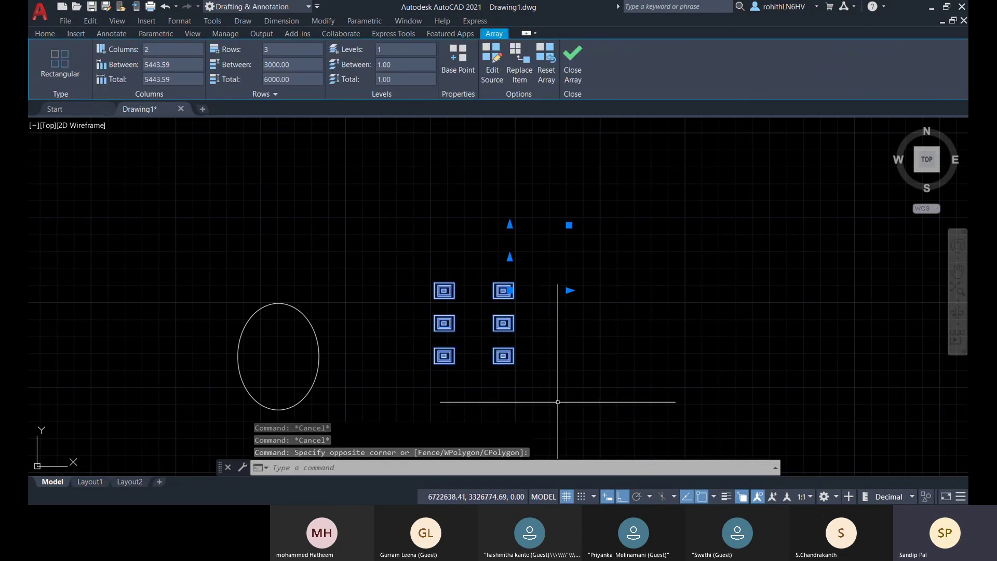
text(x)
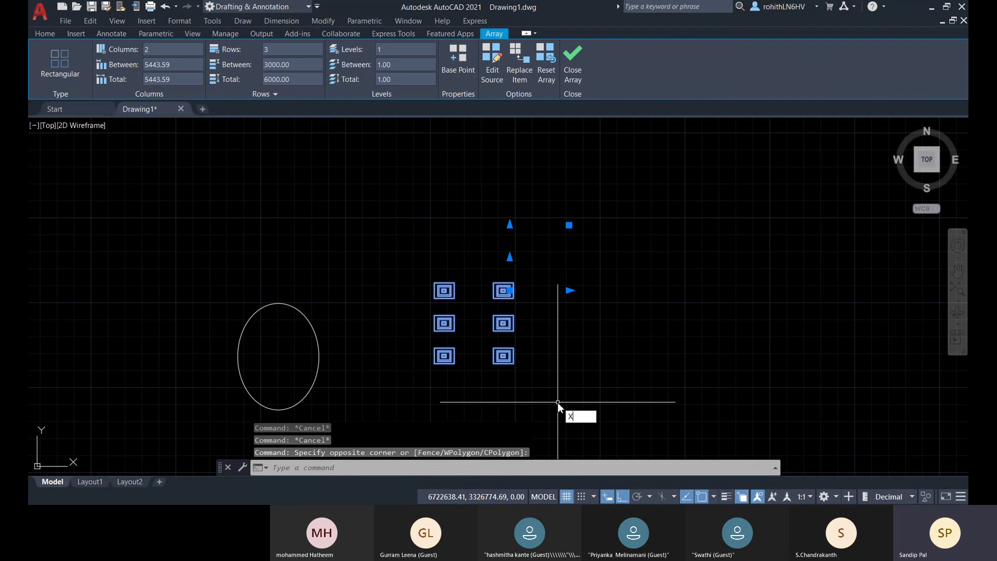
key(Return)
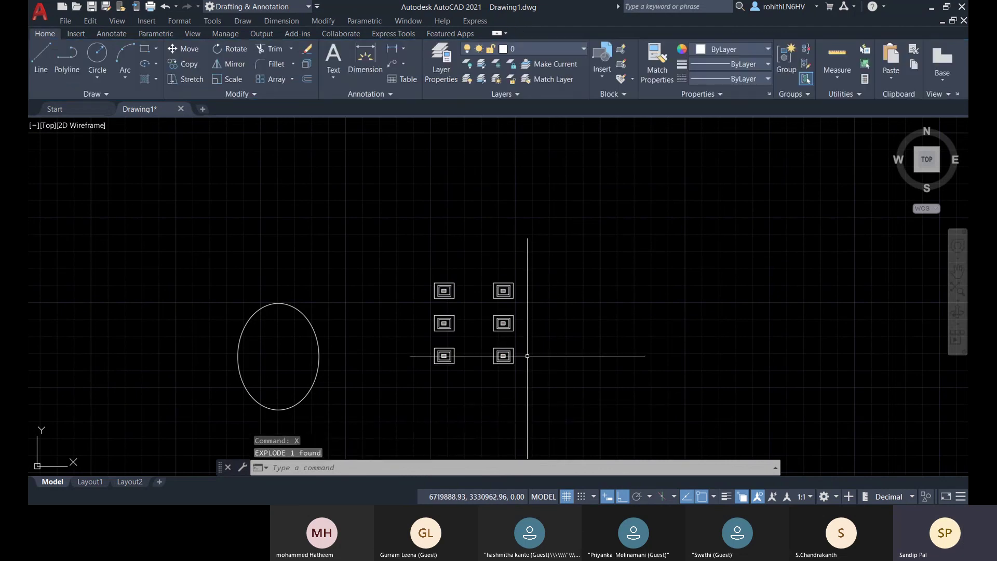
Step: Select the bottom item's outer rectangle to check whether the exploded copies are separate, and clear the selection
scroll(507, 355, up, 2)
click(501, 356)
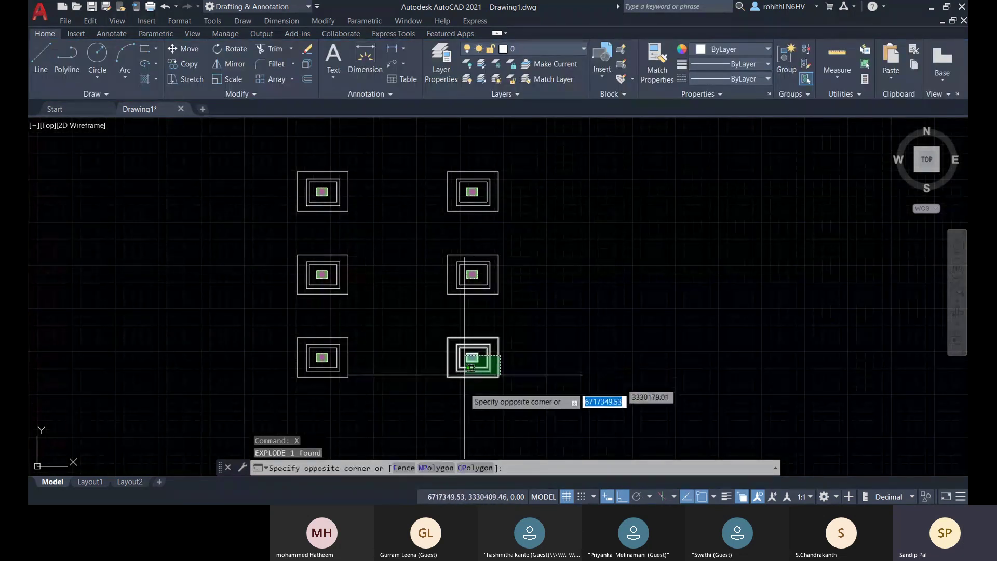
click(433, 387)
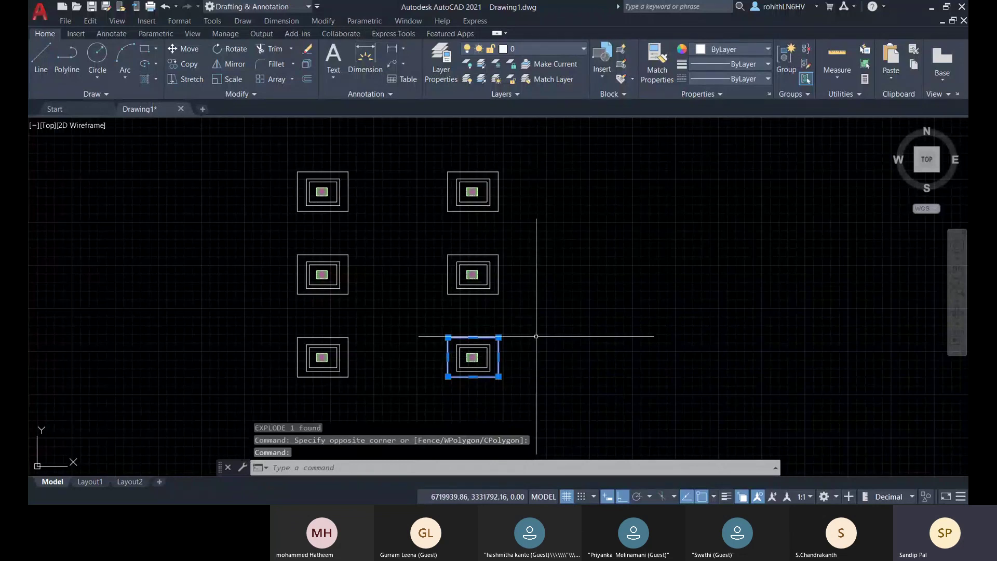
scroll(536, 336, down, 2)
click(575, 322)
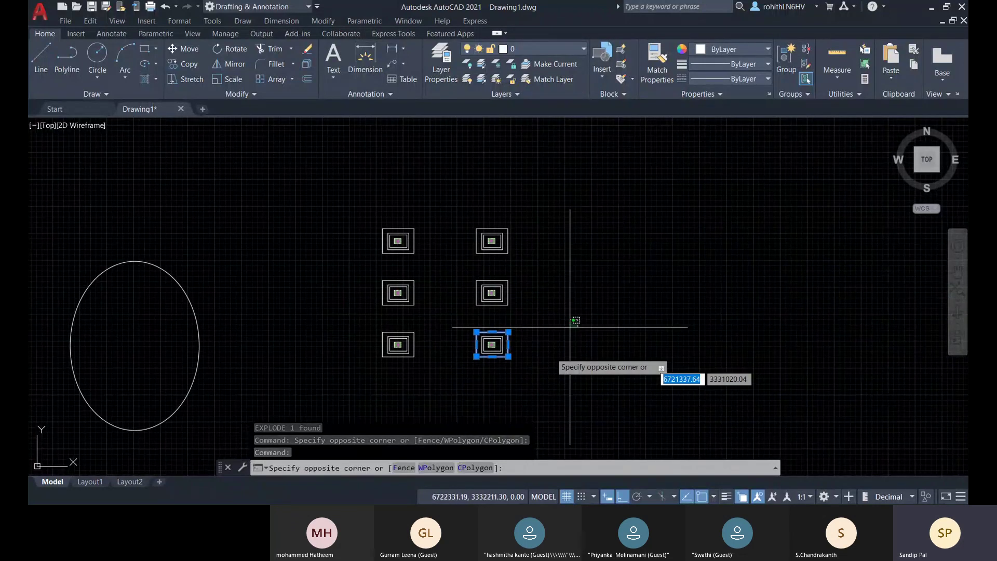
click(544, 368)
key(Escape)
key(Escape)
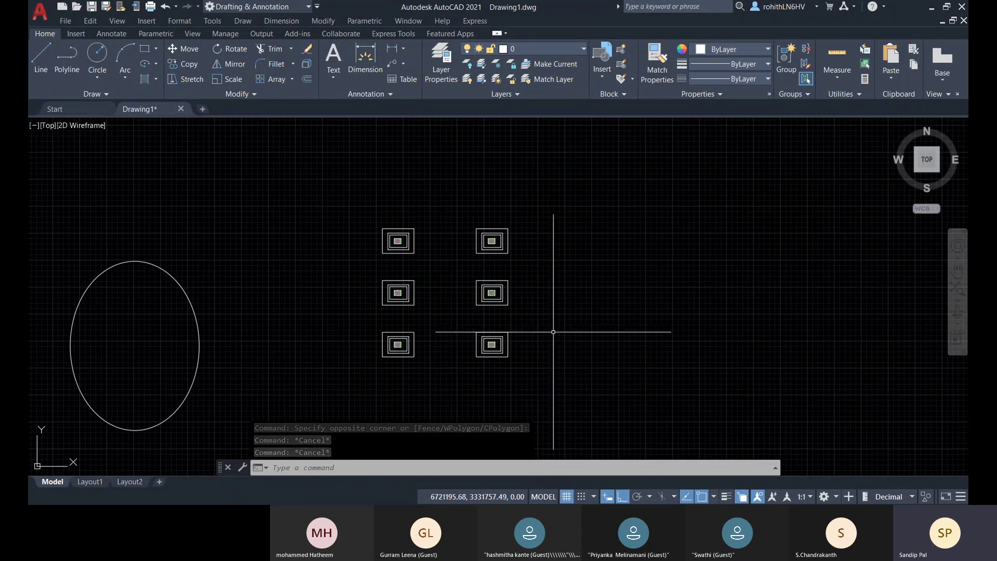
middle_drag(597, 363, 599, 333)
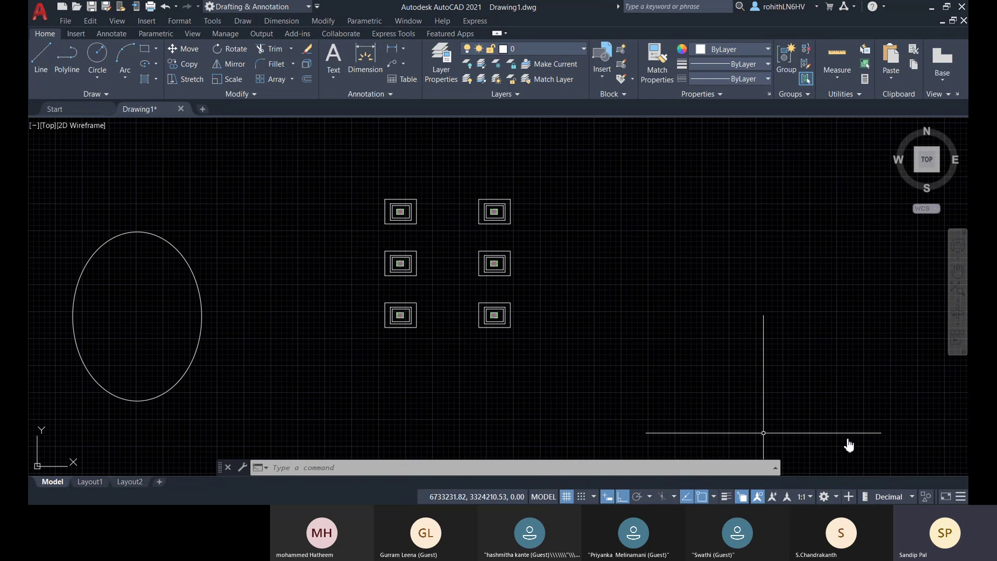